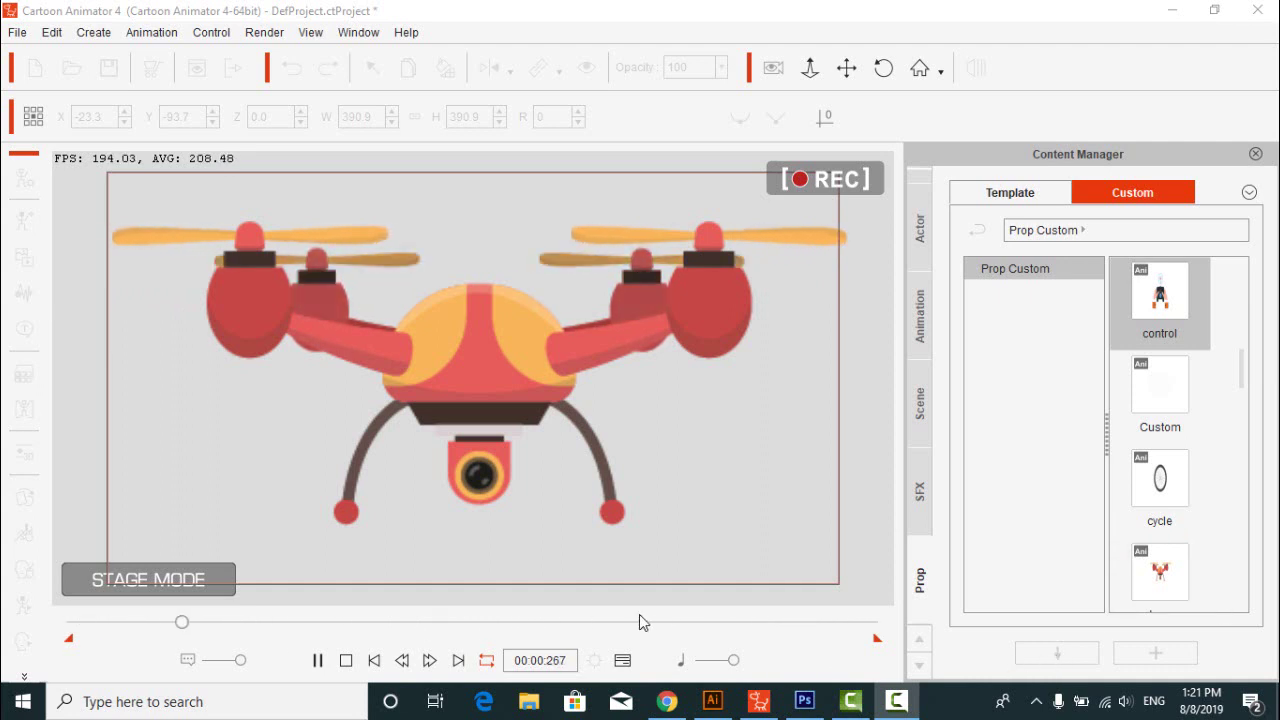
{"action": "left_click", "coordinate": [899, 710]}
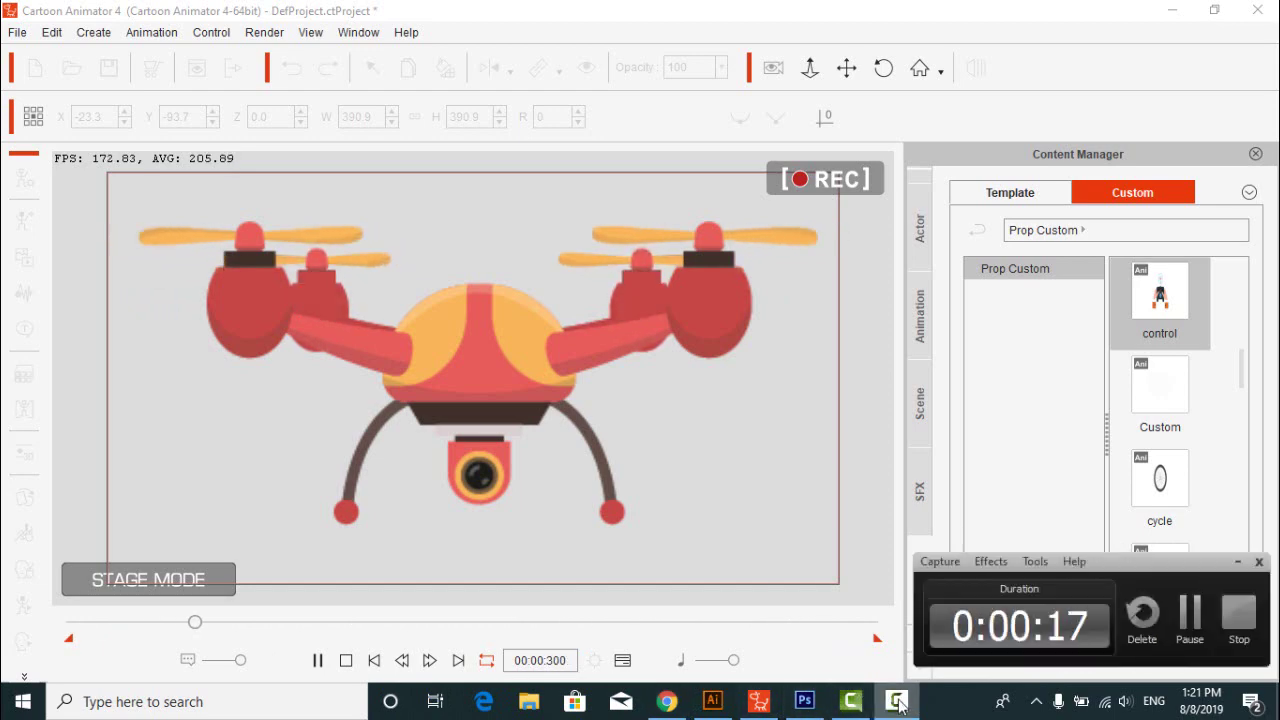
{"action": "left_click", "coordinate": [1237, 630]}
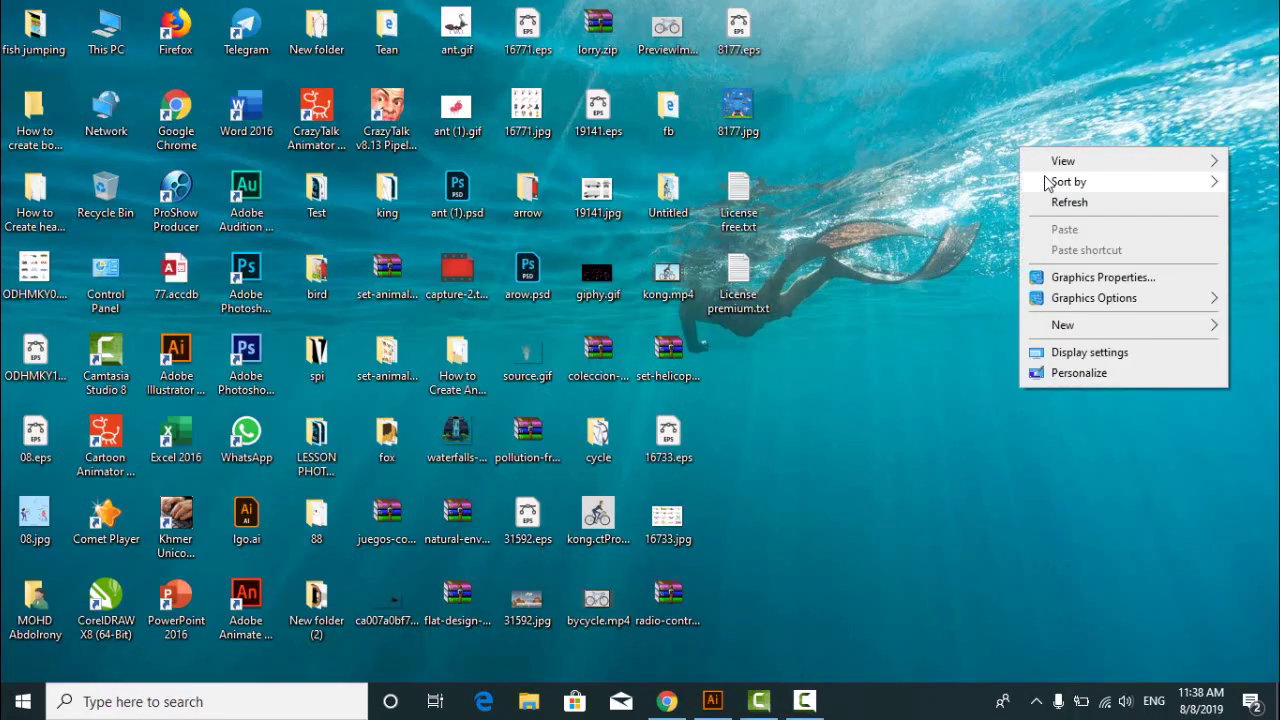
Dismiss the desktop menu and switch to Adobe Illustrator
{"action": "left_click", "coordinate": [923, 608]}
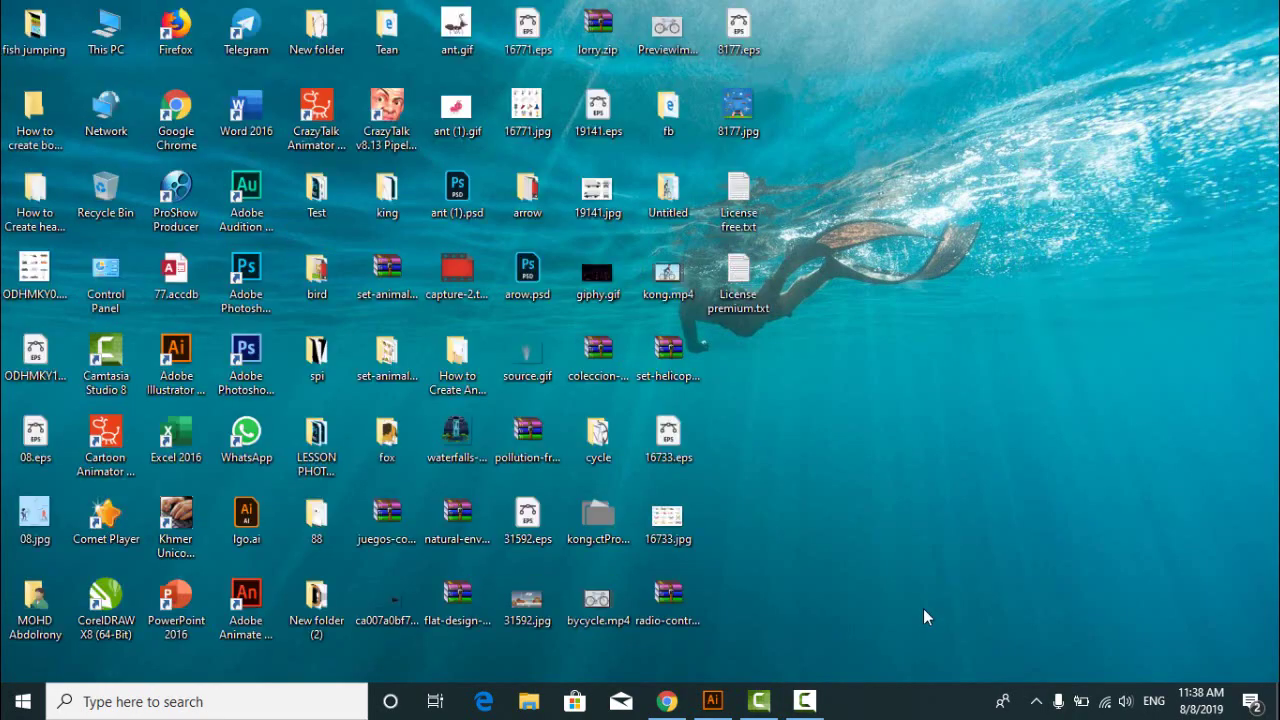
{"action": "mouse_move", "coordinate": [712, 701]}
{"action": "left_click", "coordinate": [754, 625]}
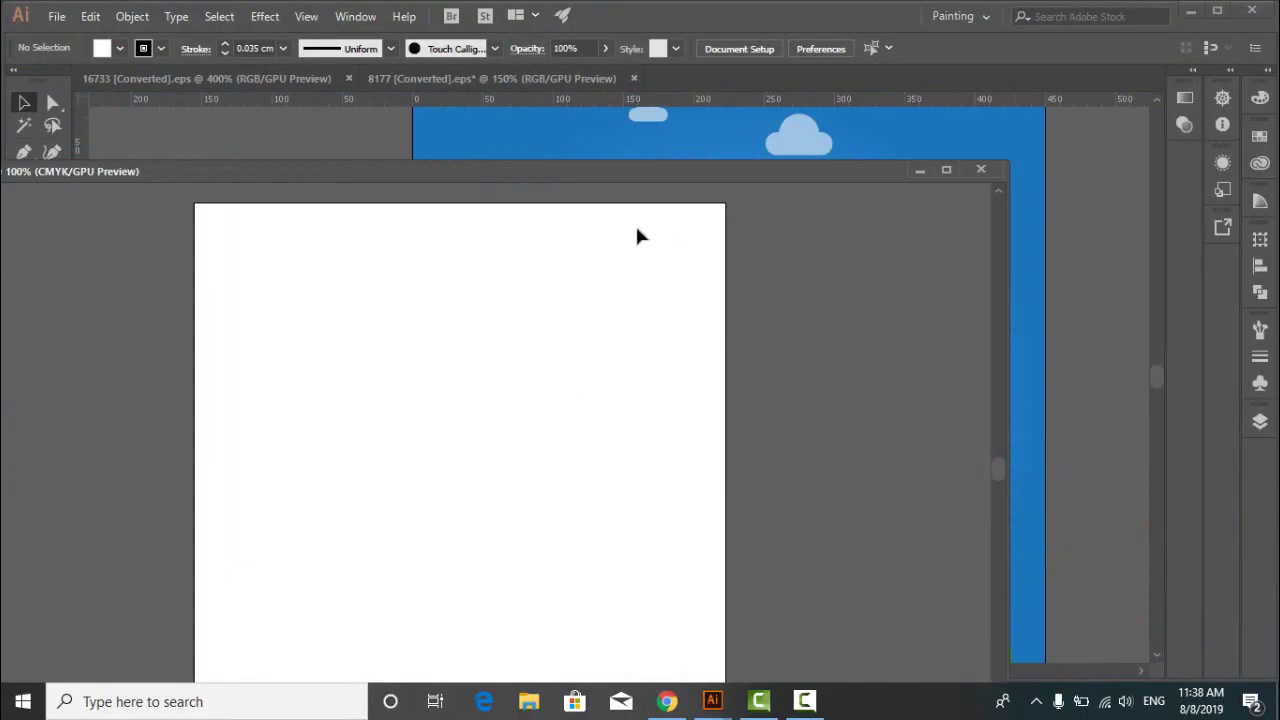
Float the 8177 and 16733 documents as separate windows and minimise the 16733 window
{"action": "left_click_drag", "start_coordinate": [849, 176], "coordinate": [772, 176]}
{"action": "left_click_drag", "start_coordinate": [434, 78], "coordinate": [578, 114]}
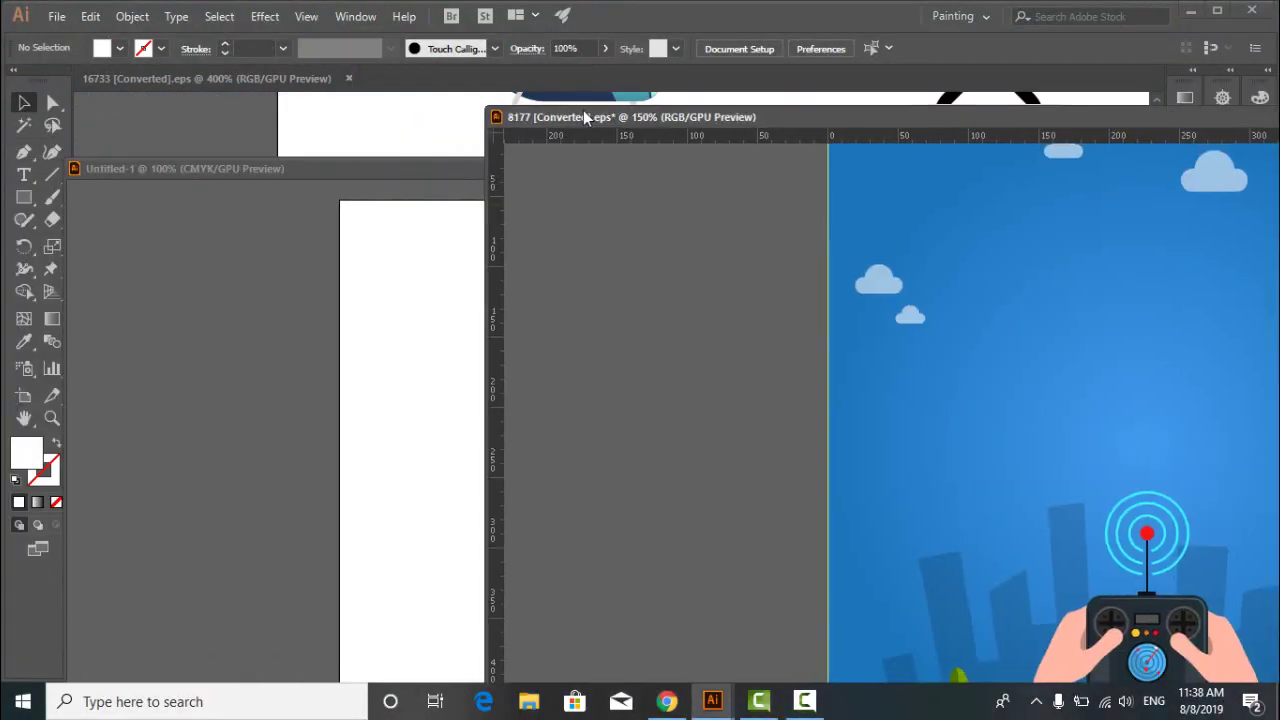
{"action": "left_click_drag", "start_coordinate": [884, 117], "coordinate": [923, 153]}
{"action": "left_click_drag", "start_coordinate": [320, 78], "coordinate": [326, 120]}
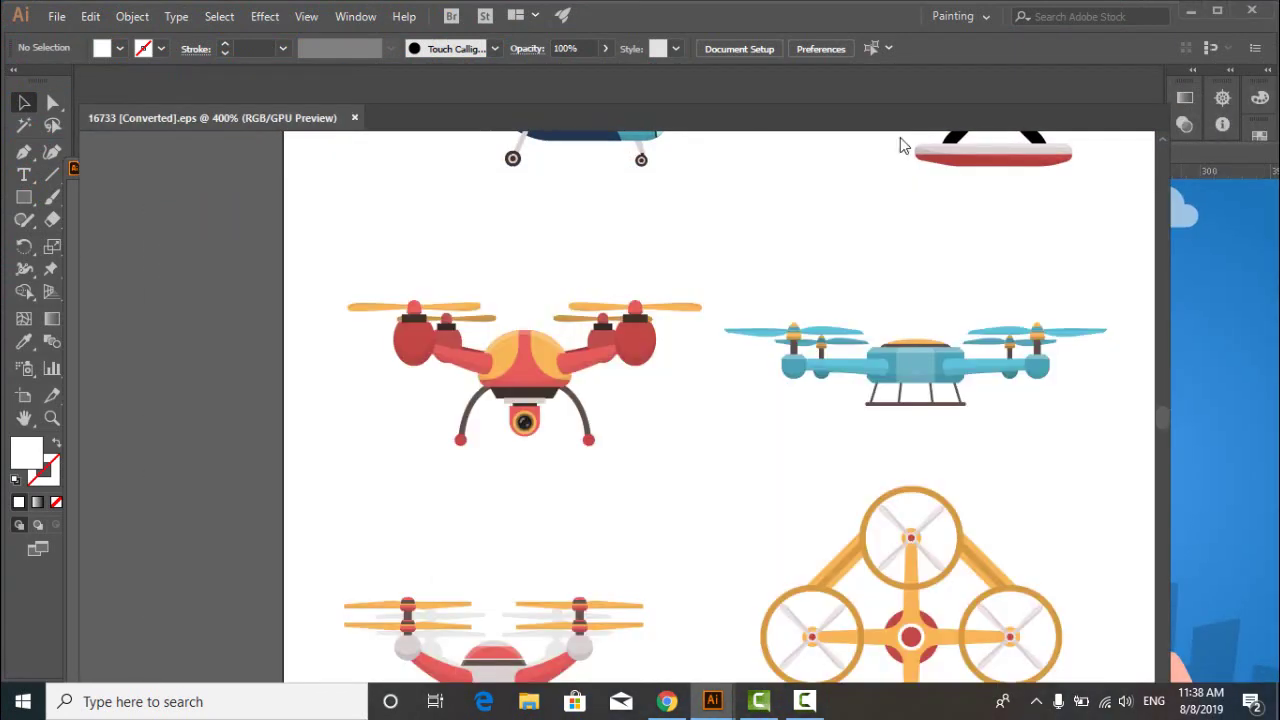
{"action": "left_click", "coordinate": [1085, 120]}
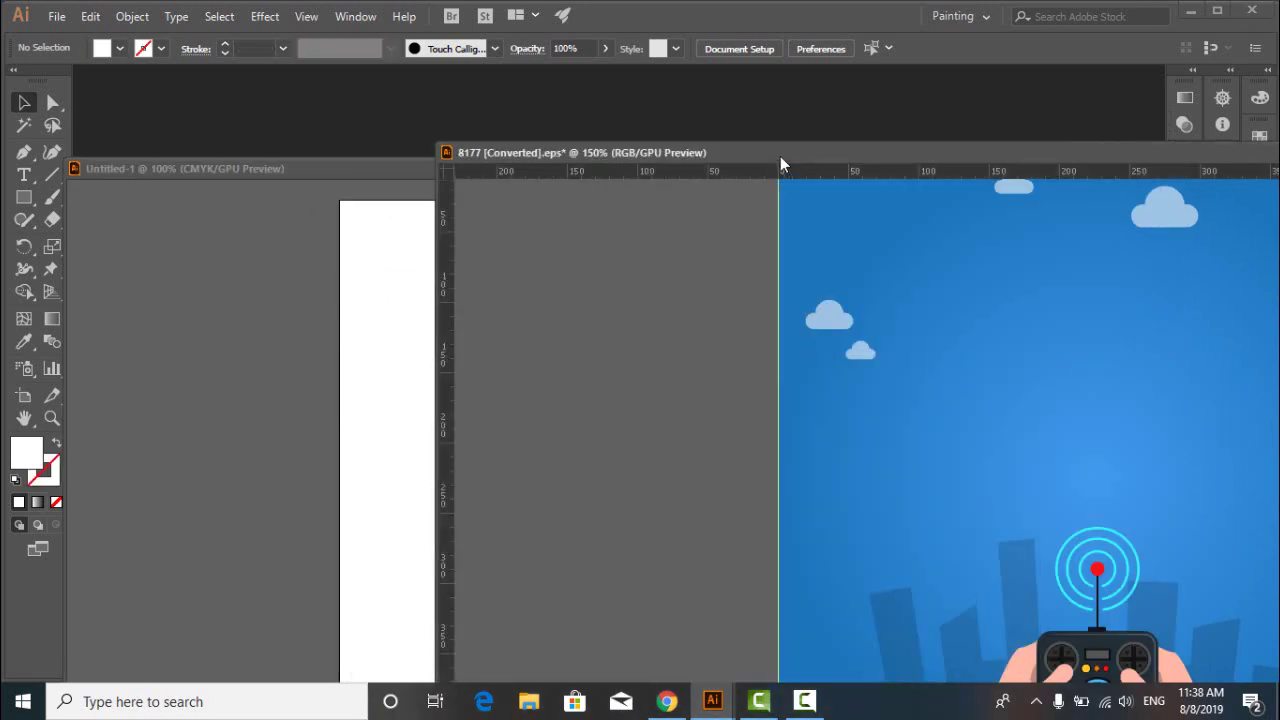
Rearrange the Untitled-1 and floating 8177 document windows so both the blank artboard and the remote-control artwork are accessible
{"action": "left_click_drag", "start_coordinate": [780, 152], "coordinate": [775, 80]}
{"action": "left_click_drag", "start_coordinate": [753, 173], "coordinate": [283, 143]}
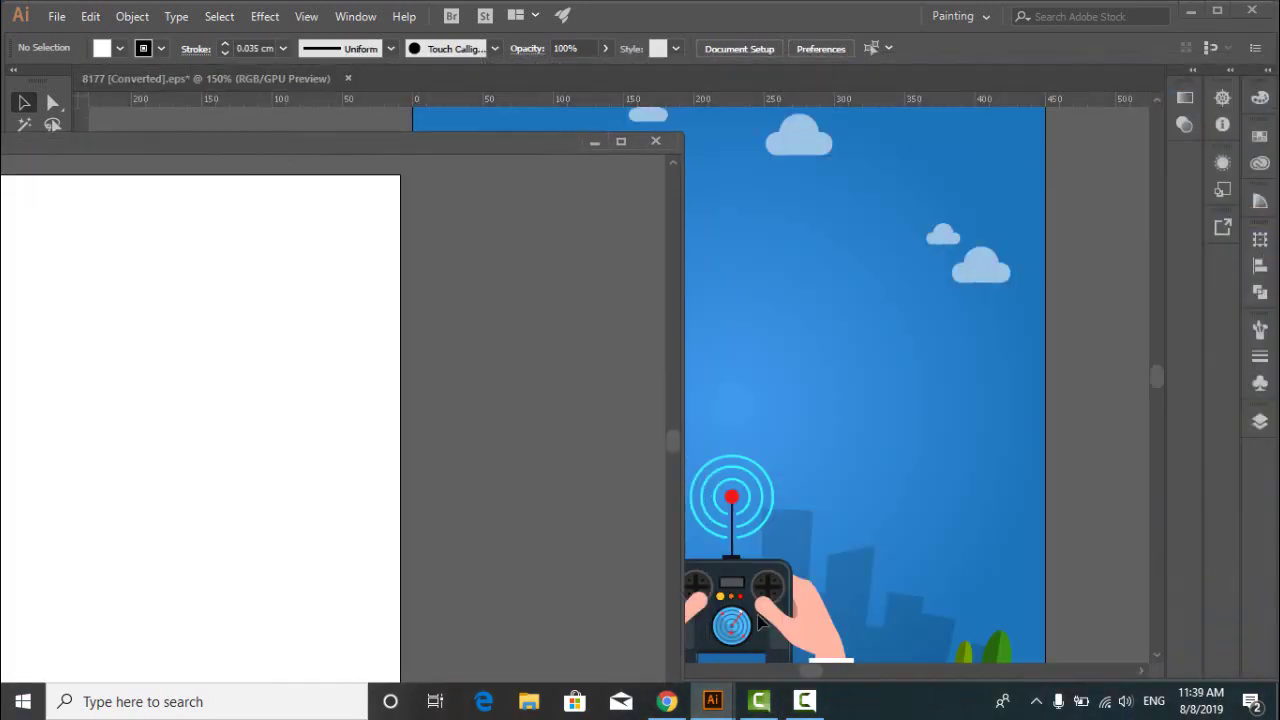
{"action": "left_click", "coordinate": [790, 621]}
{"action": "left_click_drag", "start_coordinate": [182, 76], "coordinate": [466, 70]}
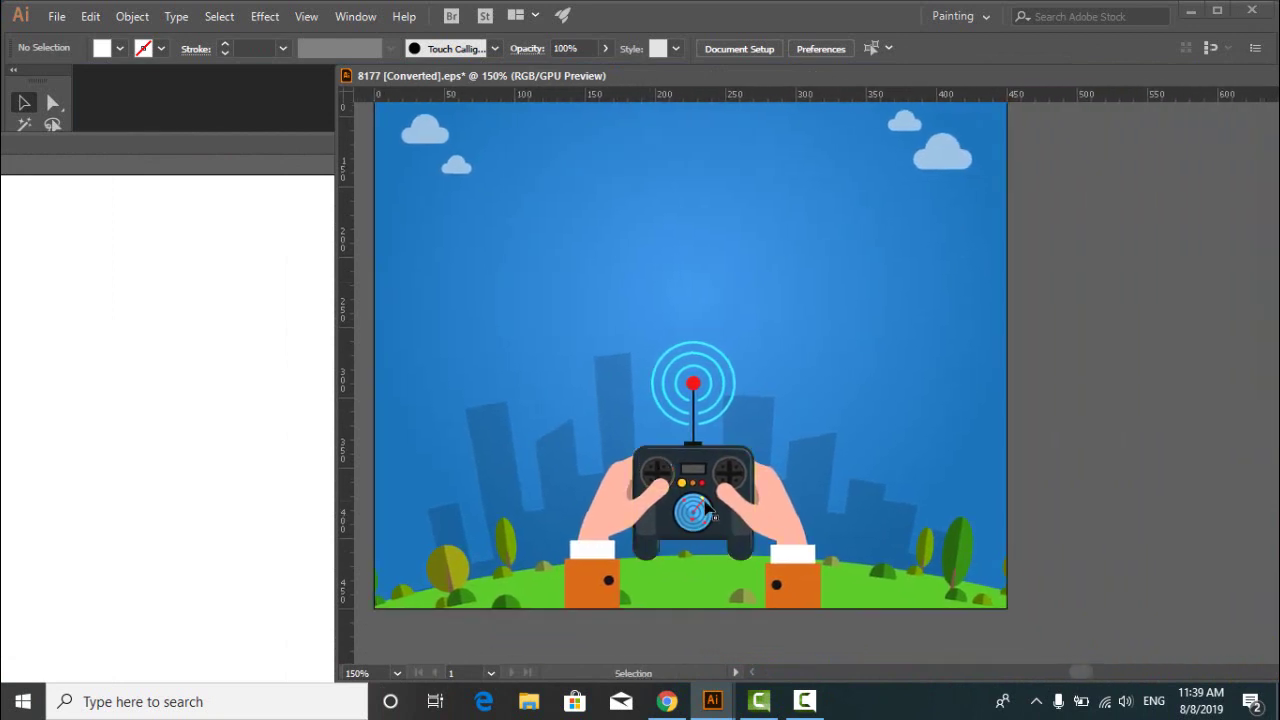
Copy the remote control with hands from the 8177 document into Untitled-1 and place it around the middle of the artboard
{"action": "left_click_drag", "start_coordinate": [707, 510], "coordinate": [262, 482]}
{"action": "left_click_drag", "start_coordinate": [160, 147], "coordinate": [645, 147]}
{"action": "left_click", "coordinate": [477, 367]}
{"action": "left_click_drag", "start_coordinate": [741, 468], "coordinate": [627, 462]}
{"action": "left_click", "coordinate": [785, 378]}
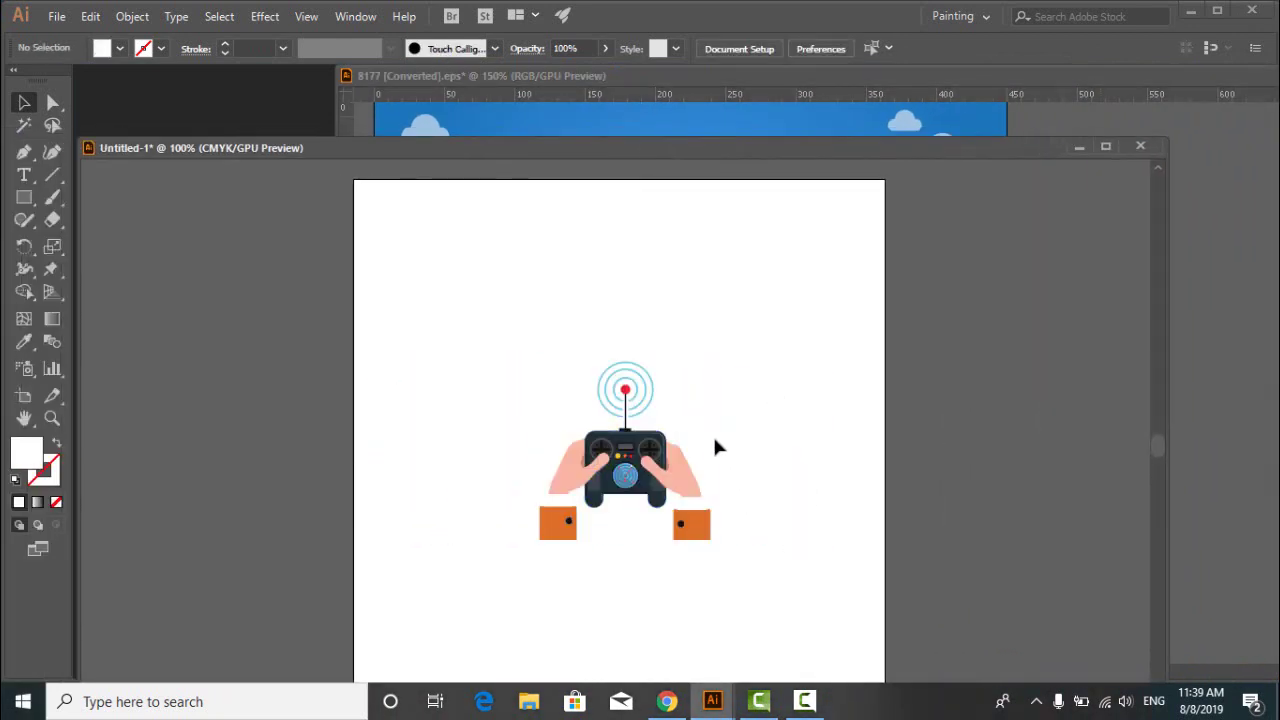
Start exporting the Untitled-1 artwork as PNG and create a new folder named drone on the Desktop
{"action": "scroll", "coordinate": [700, 500], "scroll_direction": "up", "scroll_amount": 2}
{"action": "scroll", "coordinate": [688, 525], "scroll_direction": "up", "scroll_amount": 2}
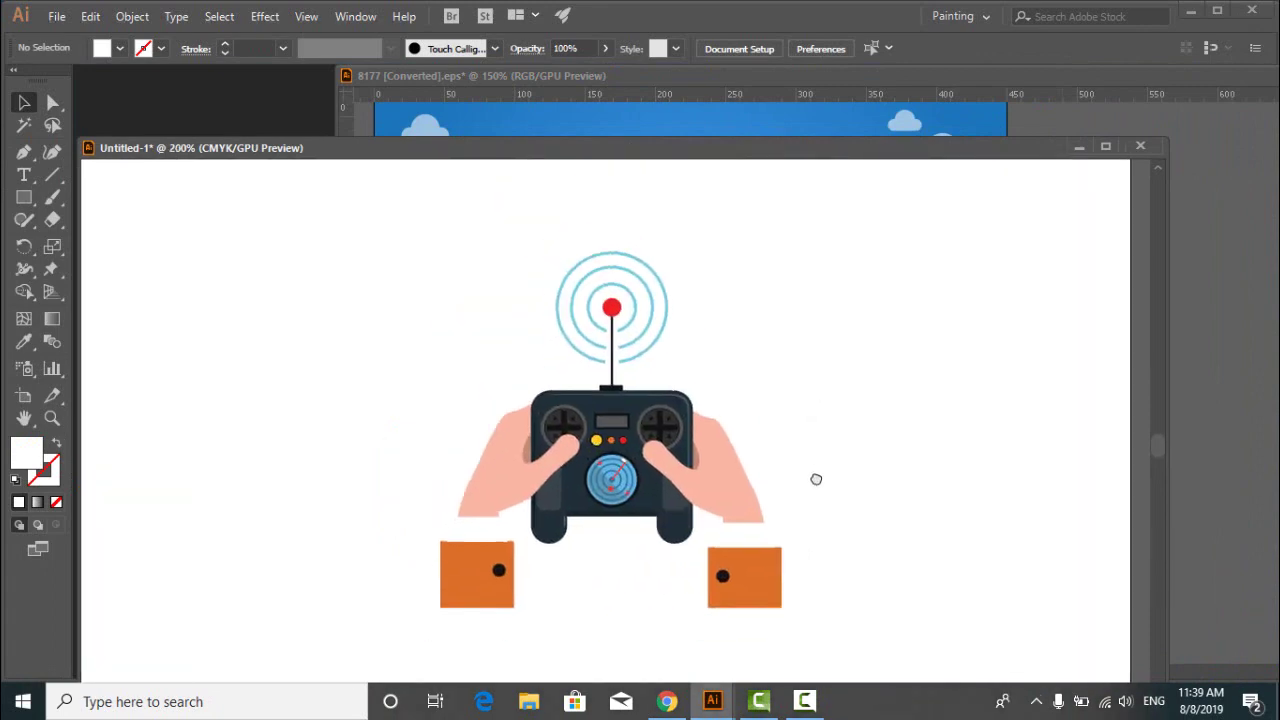
{"action": "left_click", "coordinate": [60, 20]}
{"action": "mouse_move", "coordinate": [166, 351]}
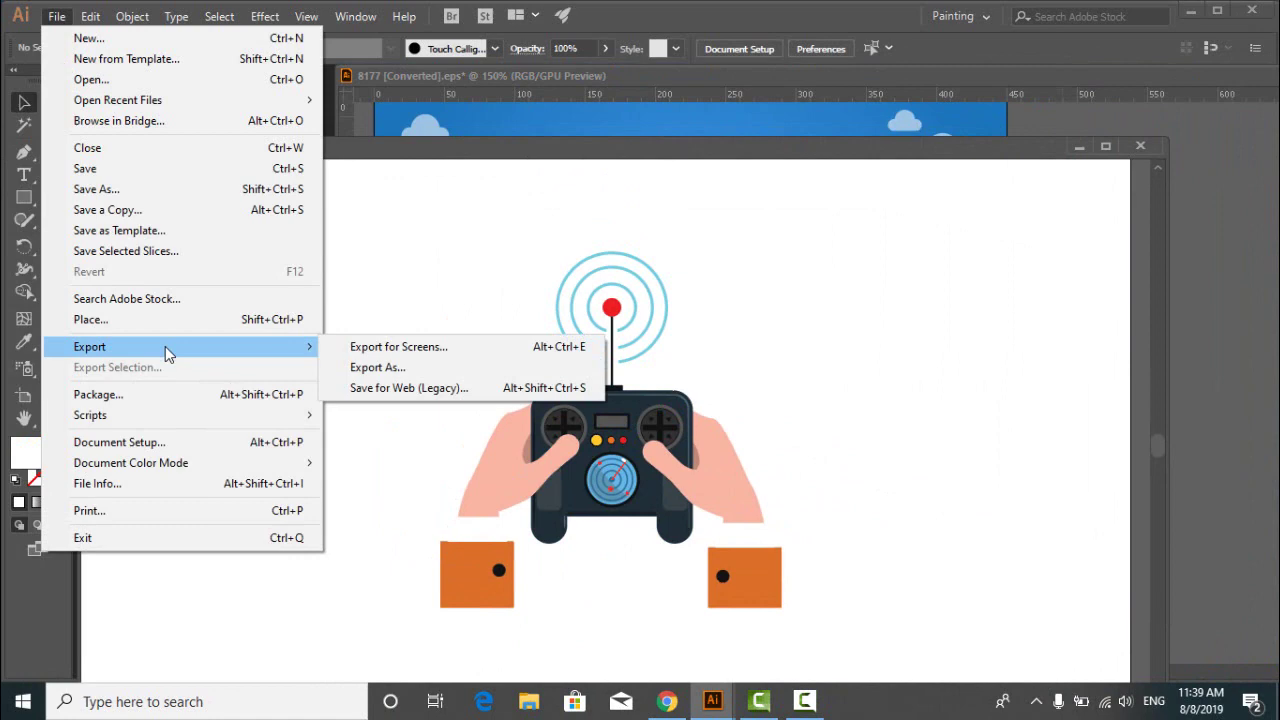
{"action": "left_click", "coordinate": [361, 369]}
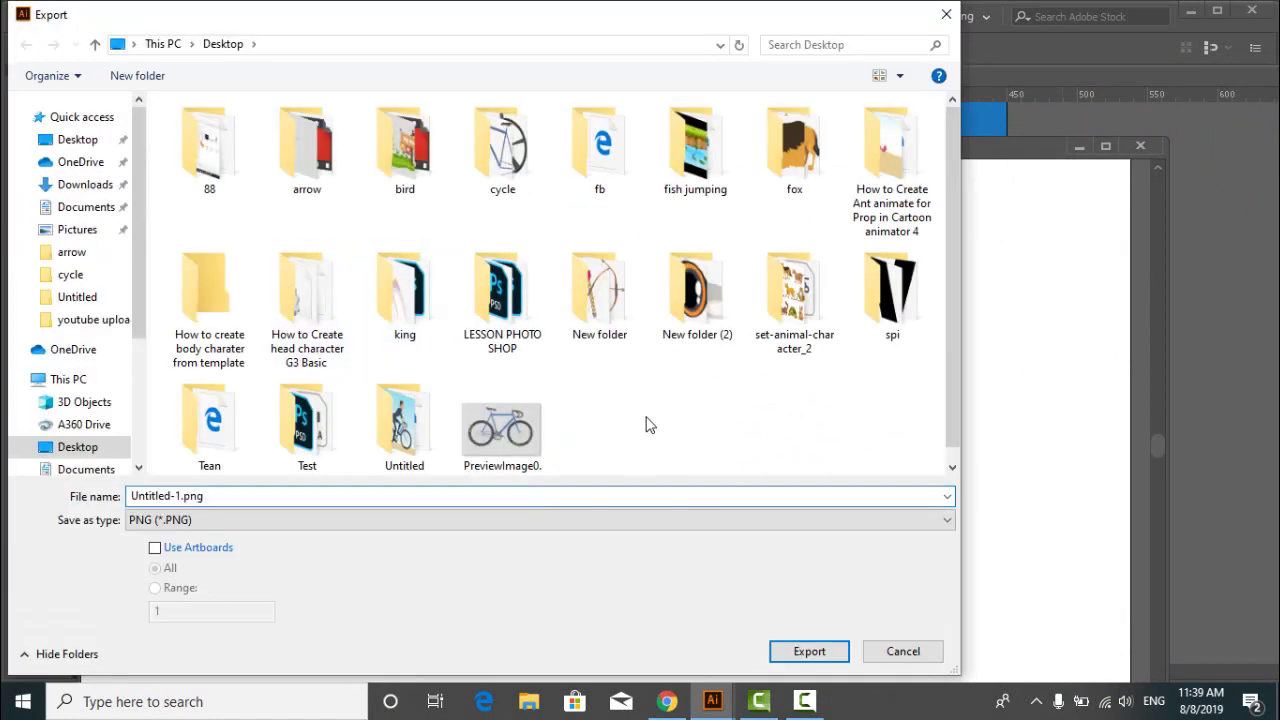
{"action": "right_click", "coordinate": [647, 420]}
{"action": "mouse_move", "coordinate": [726, 595]}
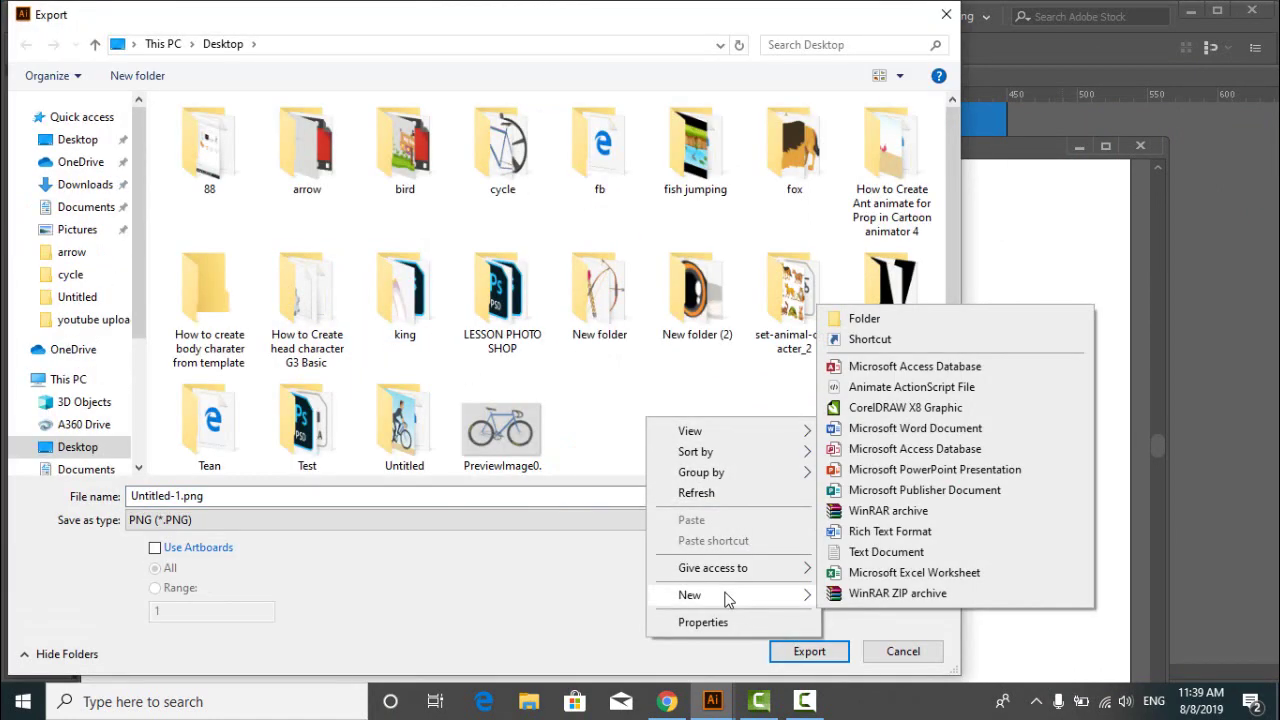
{"action": "left_click", "coordinate": [864, 318]}
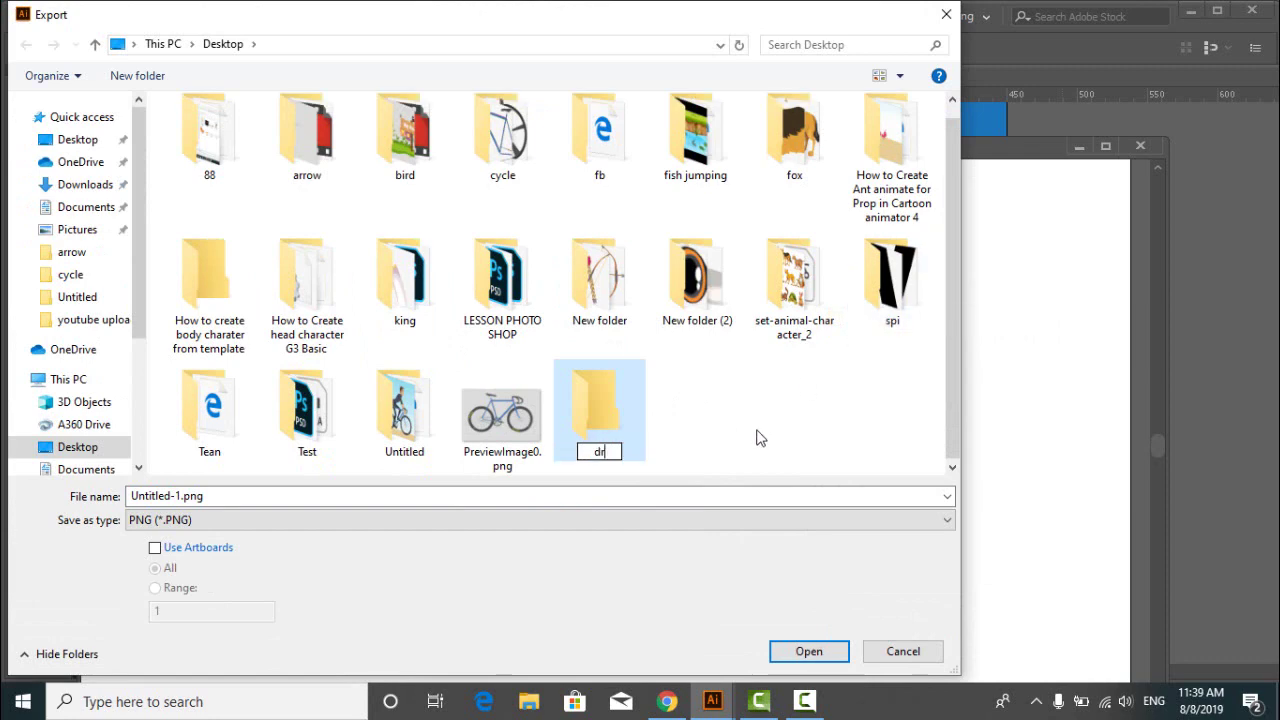
{"action": "left_click", "coordinate": [469, 496]}
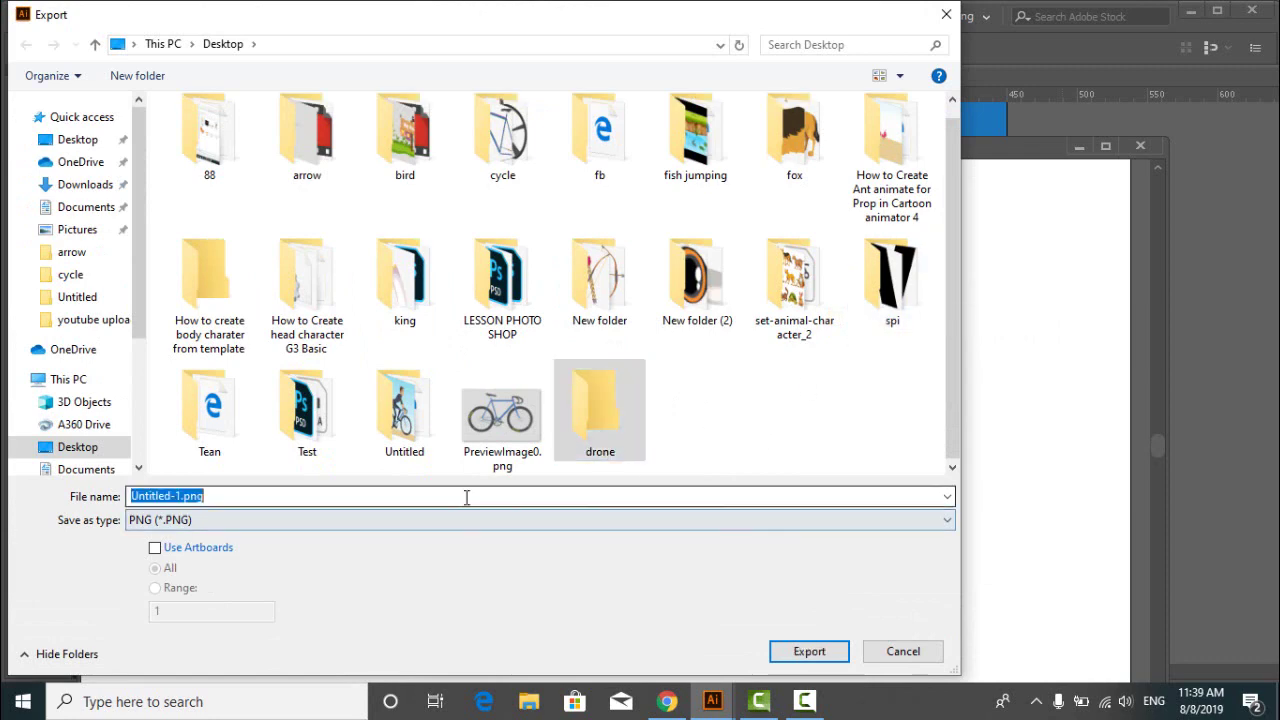
{"action": "type", "text": "1"}
{"action": "key", "text": "Return"}
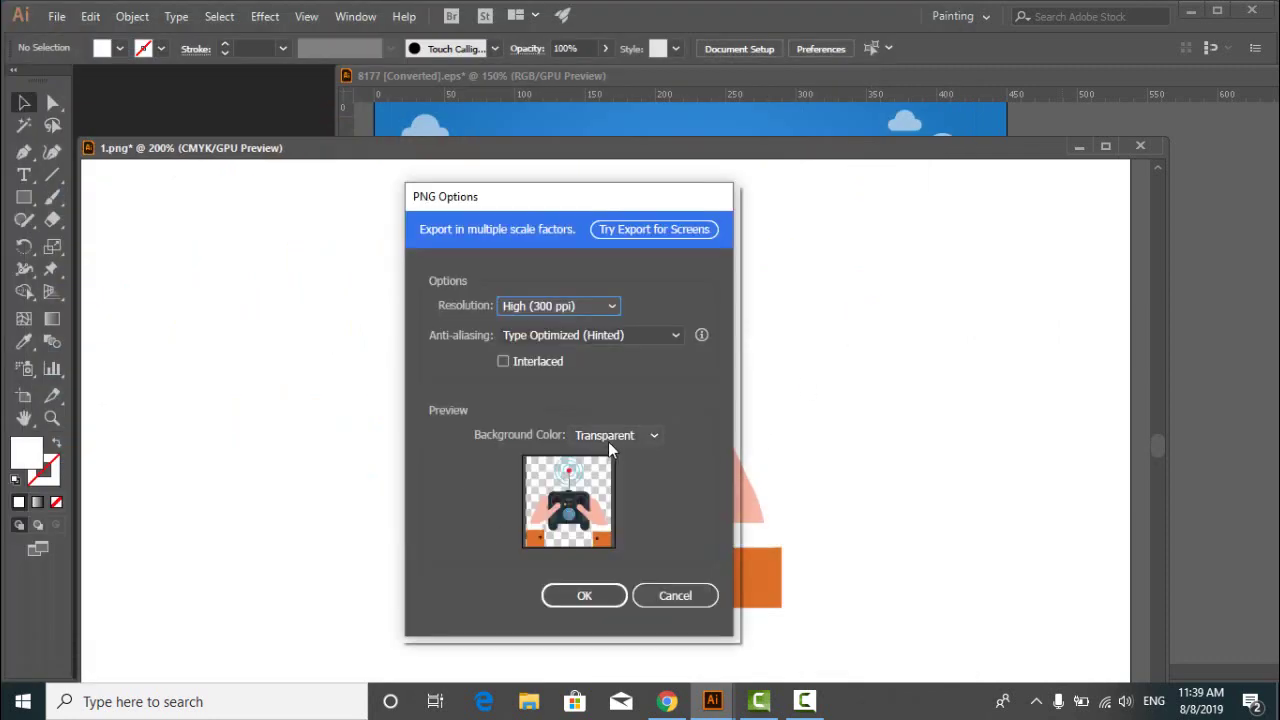
{"action": "left_click", "coordinate": [660, 595]}
Export the remote-control artwork as PNG file 1 into the drone folder at High (300 ppi) with a transparent background
{"action": "left_click", "coordinate": [57, 16]}
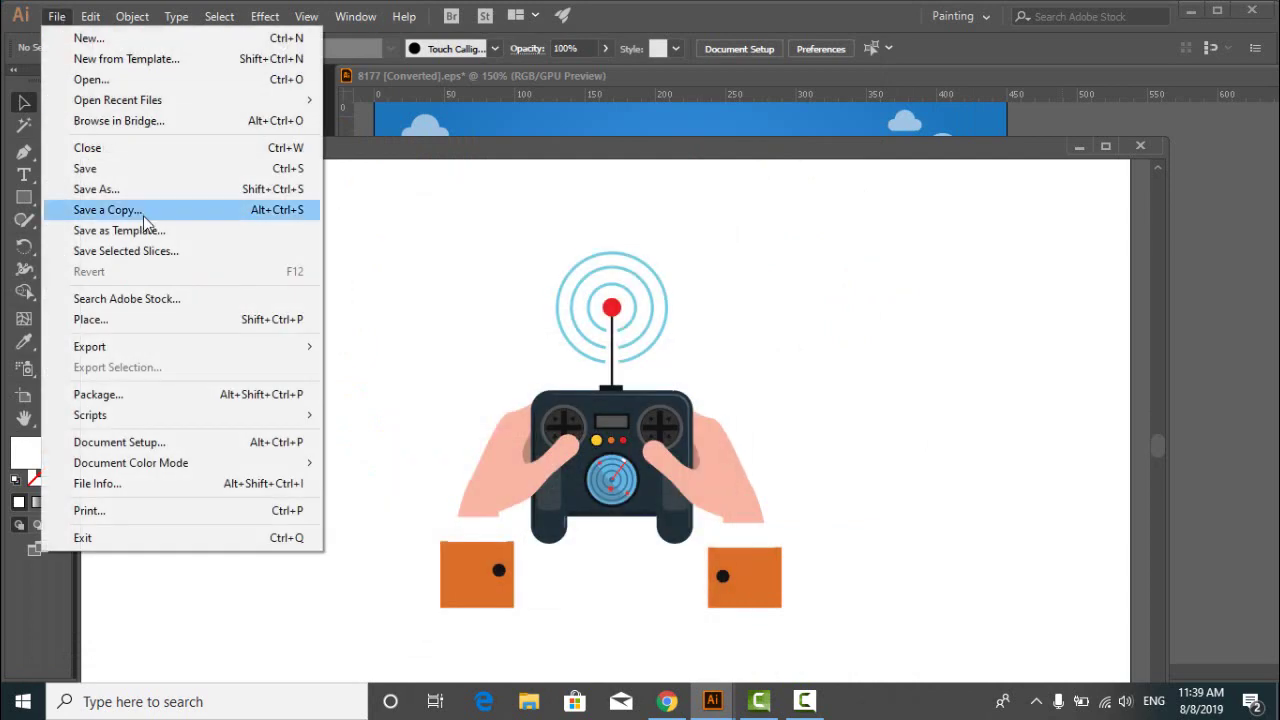
{"action": "mouse_move", "coordinate": [126, 347]}
{"action": "left_click", "coordinate": [378, 366]}
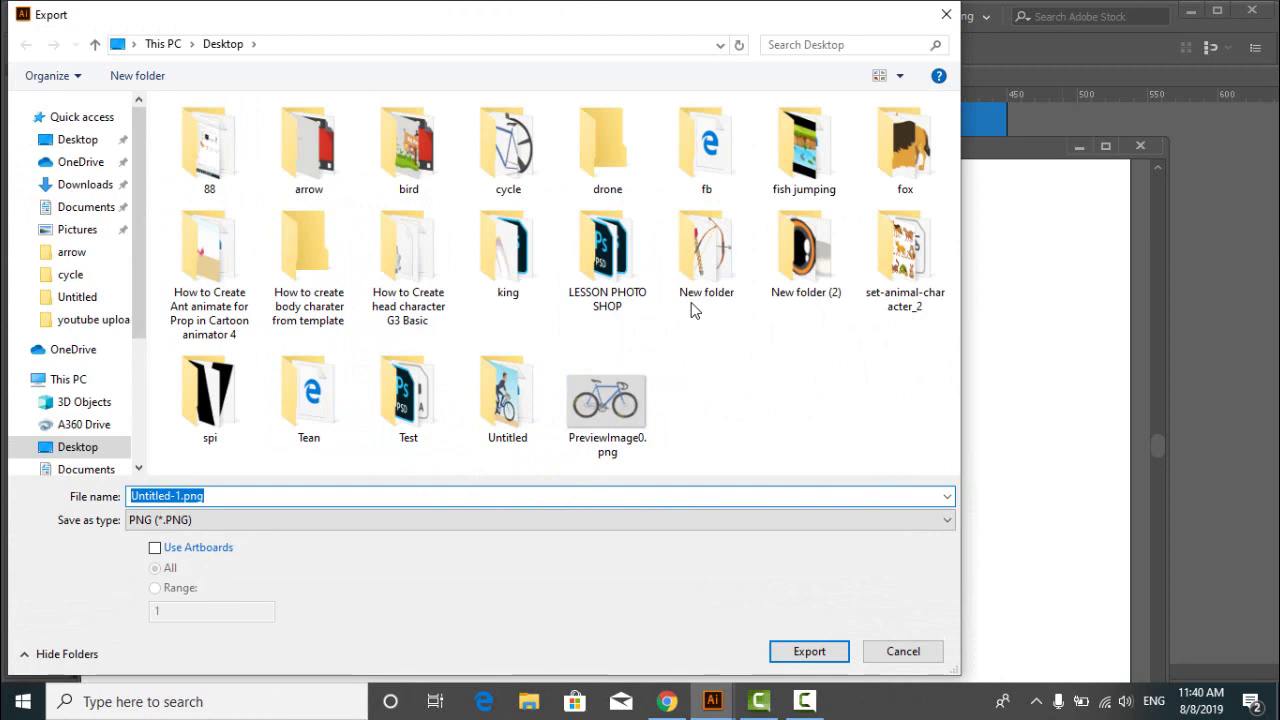
{"action": "double_click", "coordinate": [590, 155]}
{"action": "type", "text": "1"}
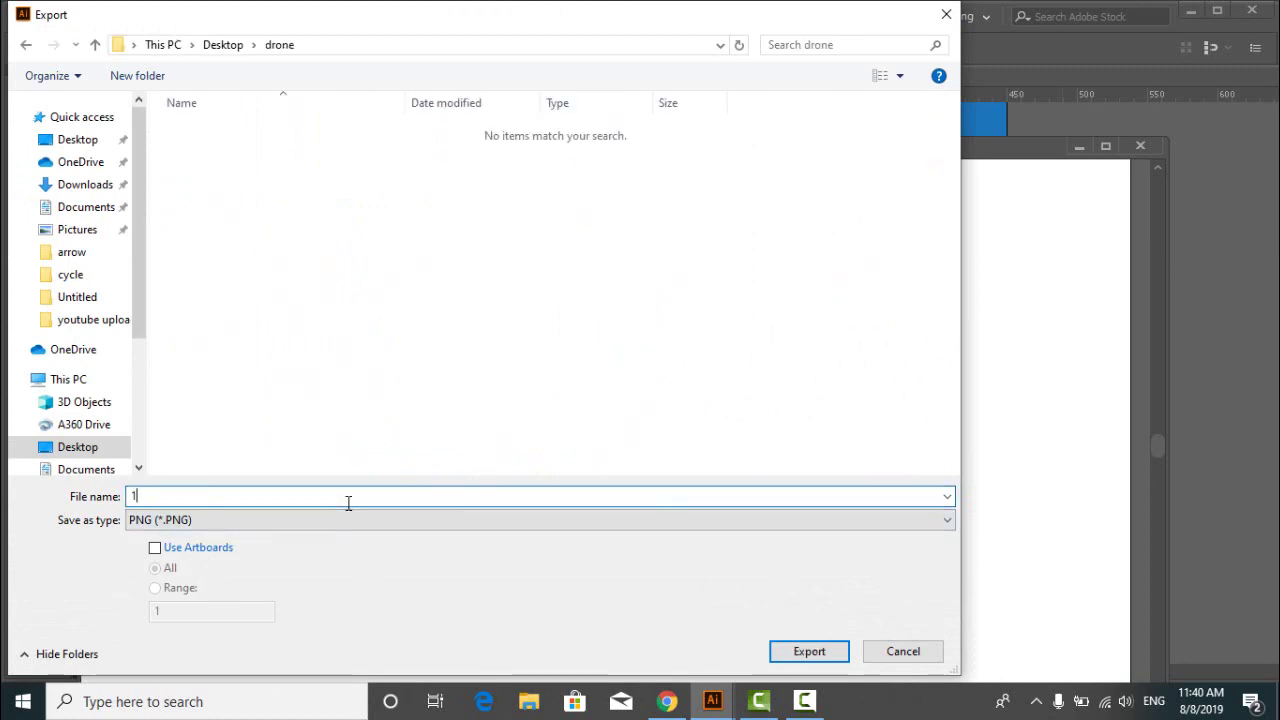
{"action": "key", "text": "Return"}
{"action": "left_click", "coordinate": [586, 595]}
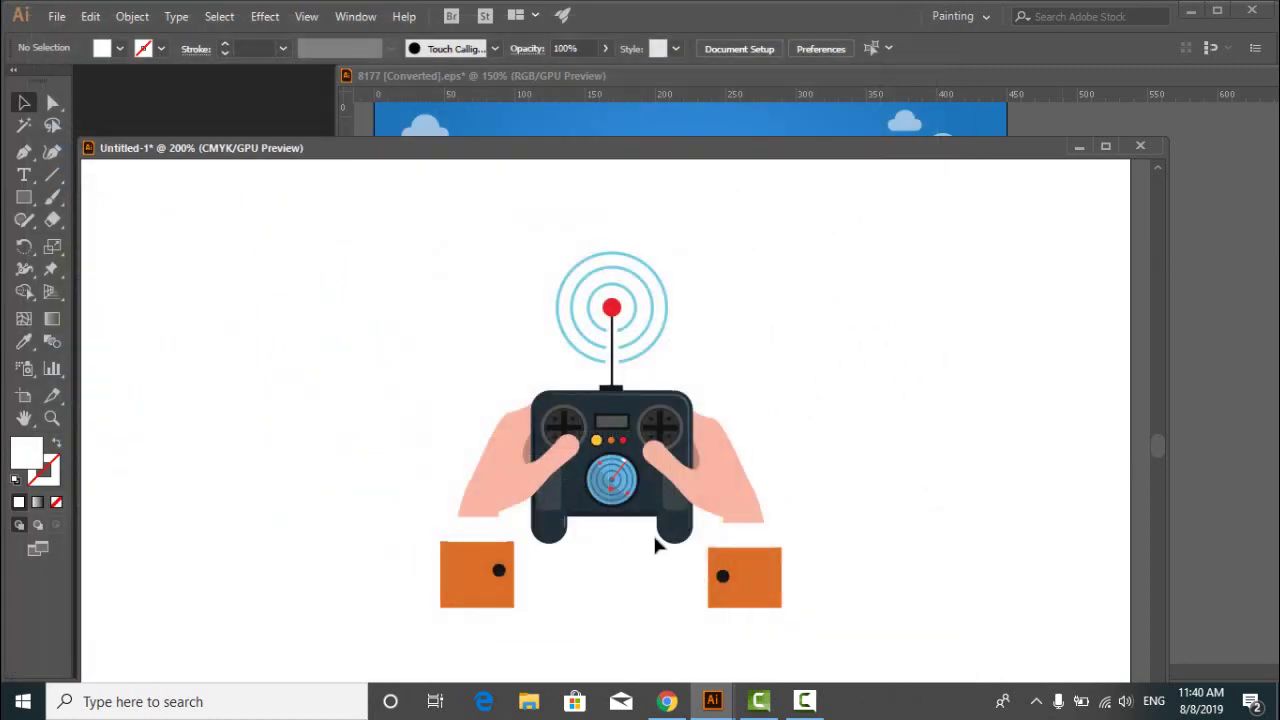
Ungroup the remote-control and hands artwork
{"action": "scroll", "coordinate": [655, 510], "scroll_direction": "up", "scroll_amount": 3}
{"action": "scroll", "coordinate": [745, 490], "scroll_direction": "down", "scroll_amount": 1}
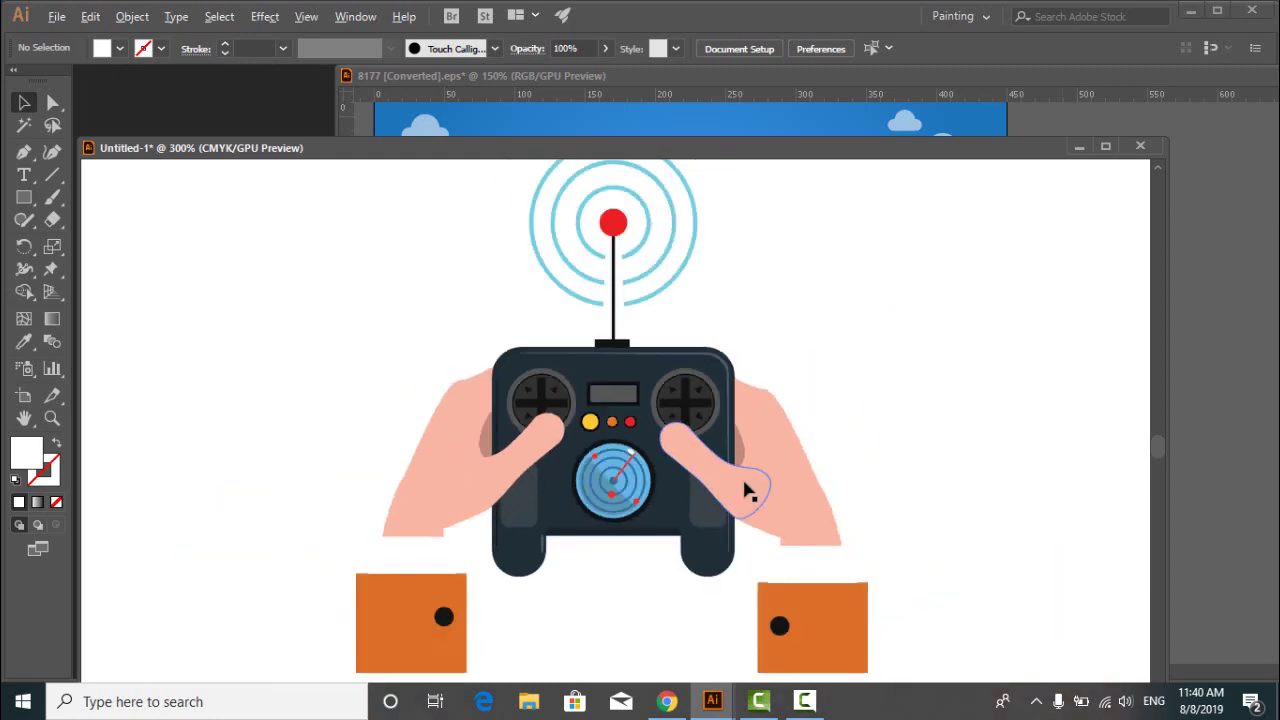
{"action": "scroll", "coordinate": [746, 490], "scroll_direction": "up", "scroll_amount": 3}
{"action": "left_click", "coordinate": [648, 429]}
{"action": "scroll", "coordinate": [645, 430], "scroll_direction": "down", "scroll_amount": 3}
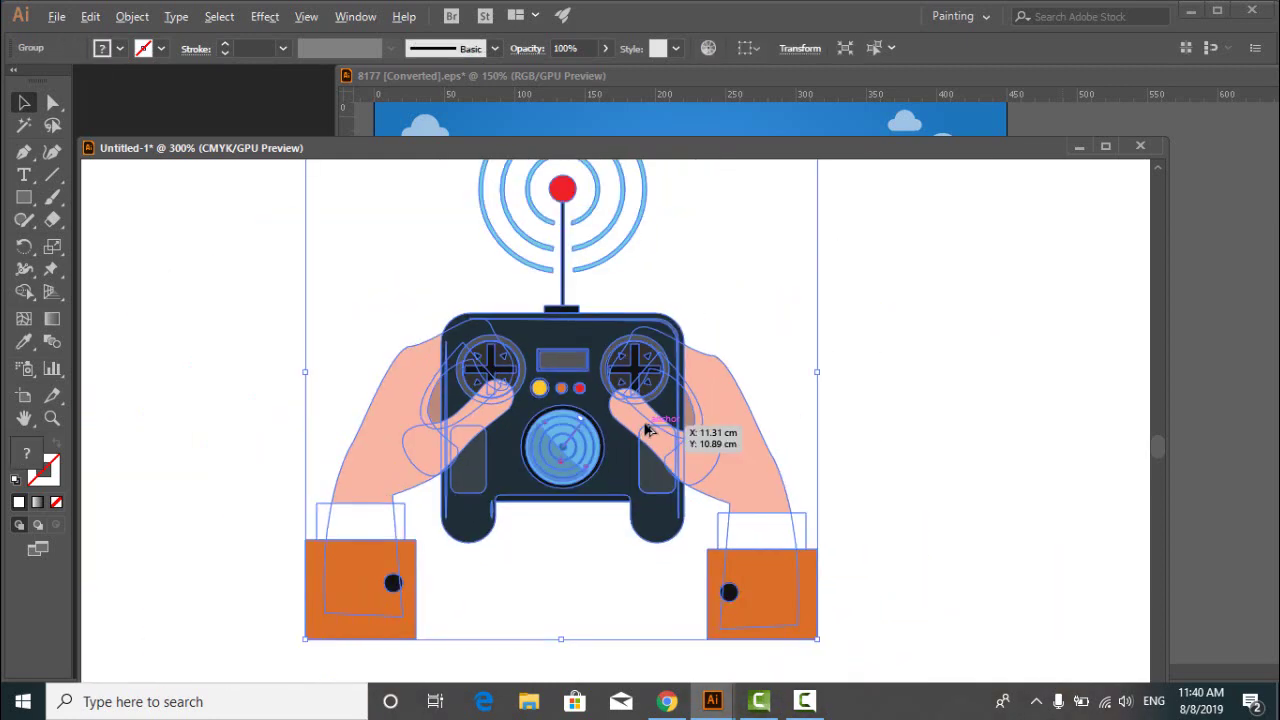
{"action": "scroll", "coordinate": [646, 430], "scroll_direction": "up", "scroll_amount": 3}
{"action": "scroll", "coordinate": [646, 430], "scroll_direction": "down", "scroll_amount": 3}
{"action": "left_click", "coordinate": [916, 419]}
{"action": "left_click", "coordinate": [640, 432]}
{"action": "right_click", "coordinate": [640, 432]}
{"action": "left_click", "coordinate": [711, 286]}
{"action": "left_click", "coordinate": [895, 375]}
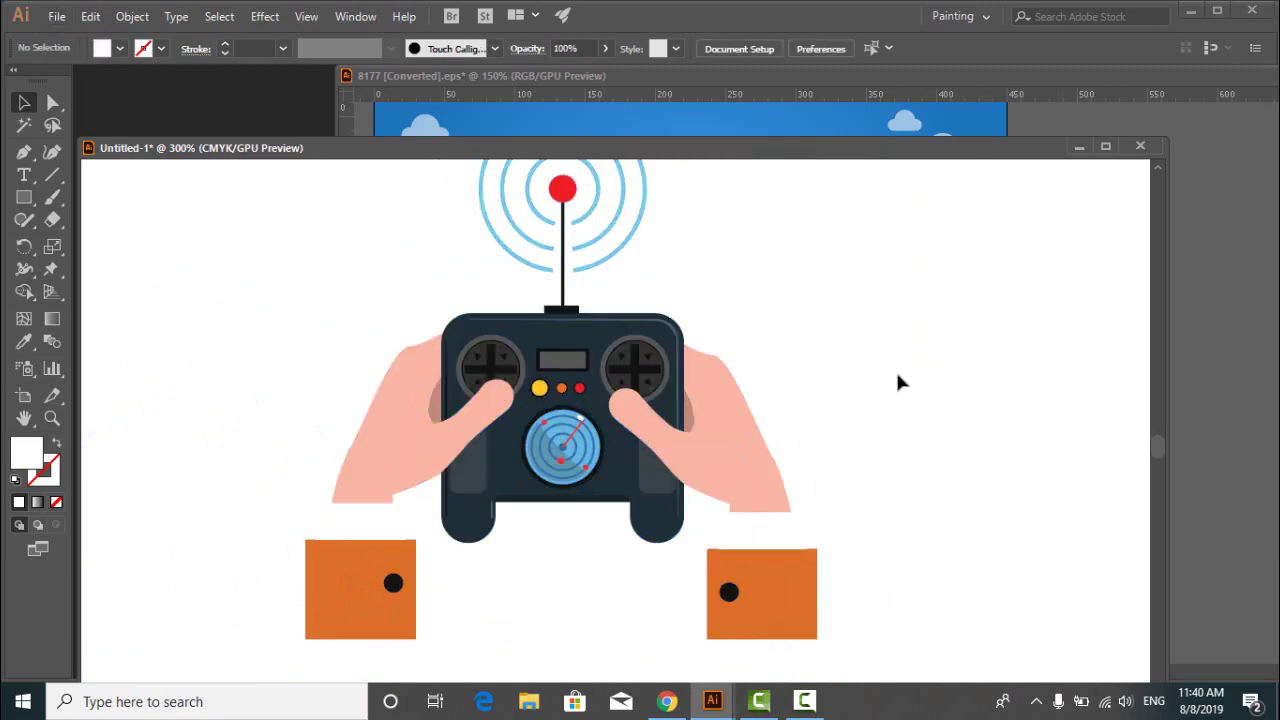
Move the right-hand thumb upward and rotate it clockwise so its tip rests on the upper part of the right joystick
{"action": "left_click", "coordinate": [644, 428]}
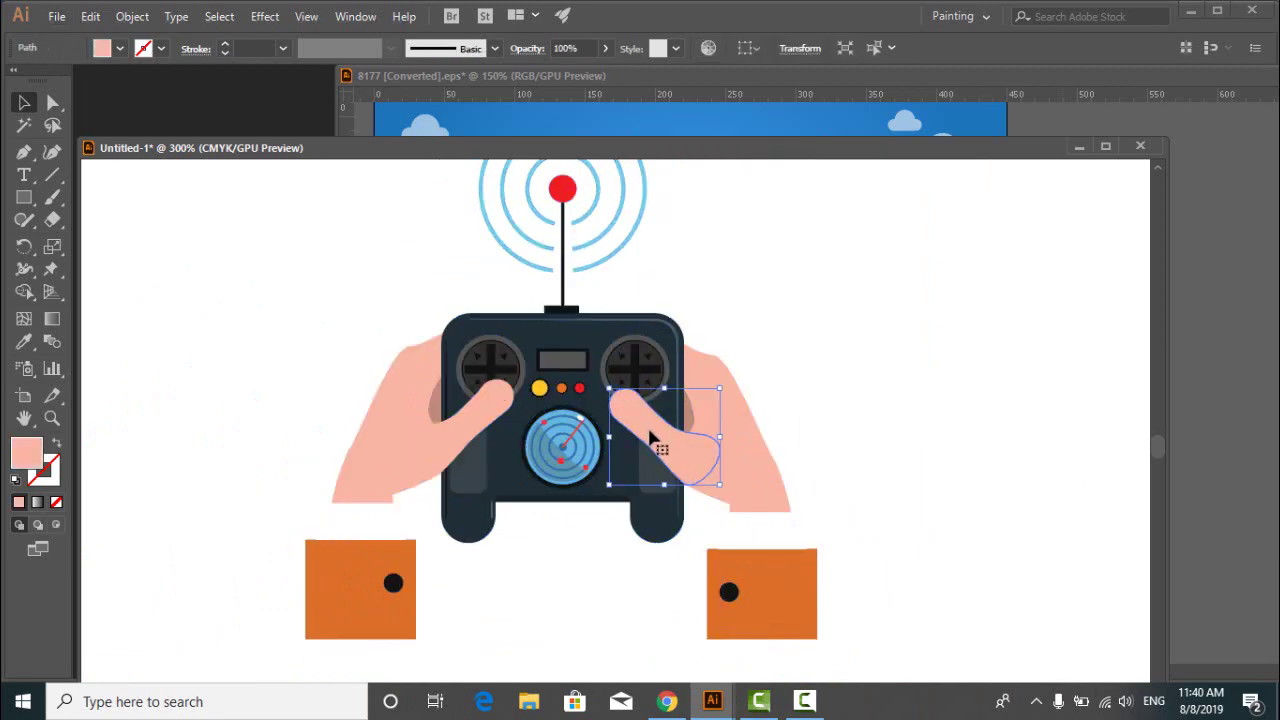
{"action": "left_click_drag", "start_coordinate": [790, 393], "coordinate": [708, 545]}
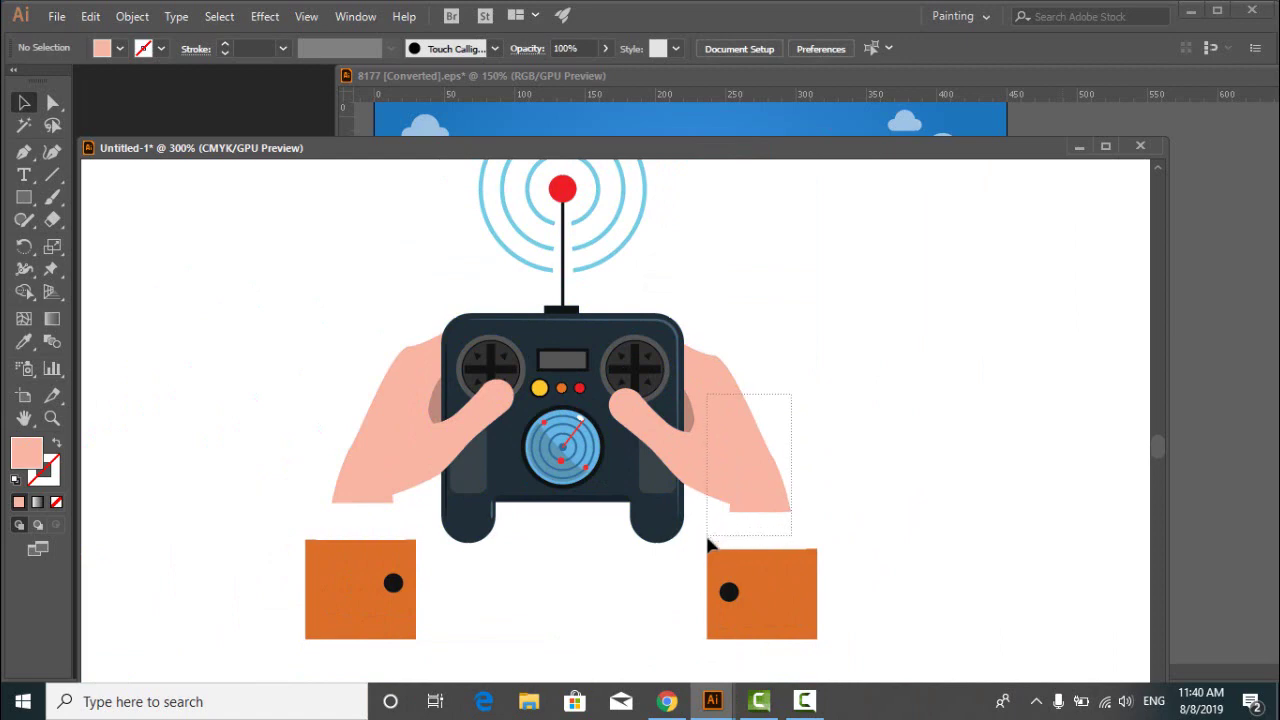
{"action": "left_click_drag", "start_coordinate": [648, 427], "coordinate": [648, 392]}
{"action": "left_click_drag", "start_coordinate": [730, 458], "coordinate": [720, 483]}
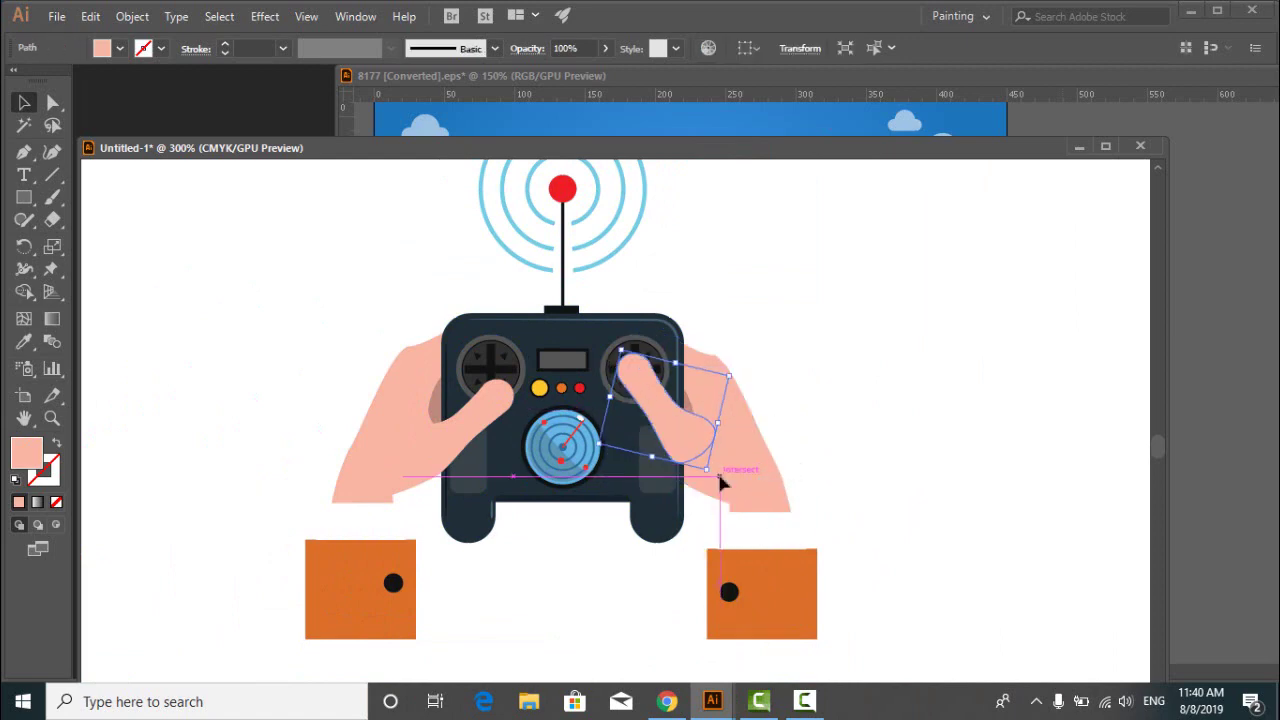
{"action": "left_click_drag", "start_coordinate": [661, 407], "coordinate": [651, 381]}
{"action": "left_click", "coordinate": [877, 437]}
{"action": "left_click", "coordinate": [677, 429]}
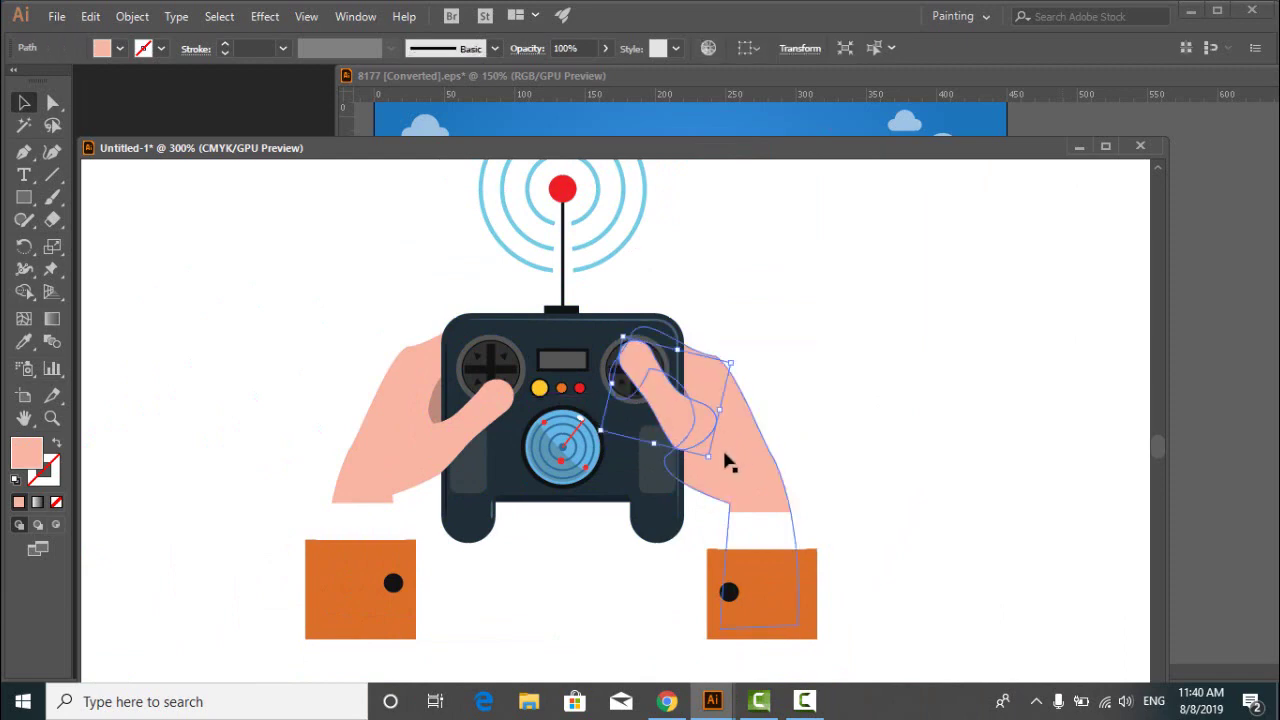
{"action": "left_click", "coordinate": [806, 433]}
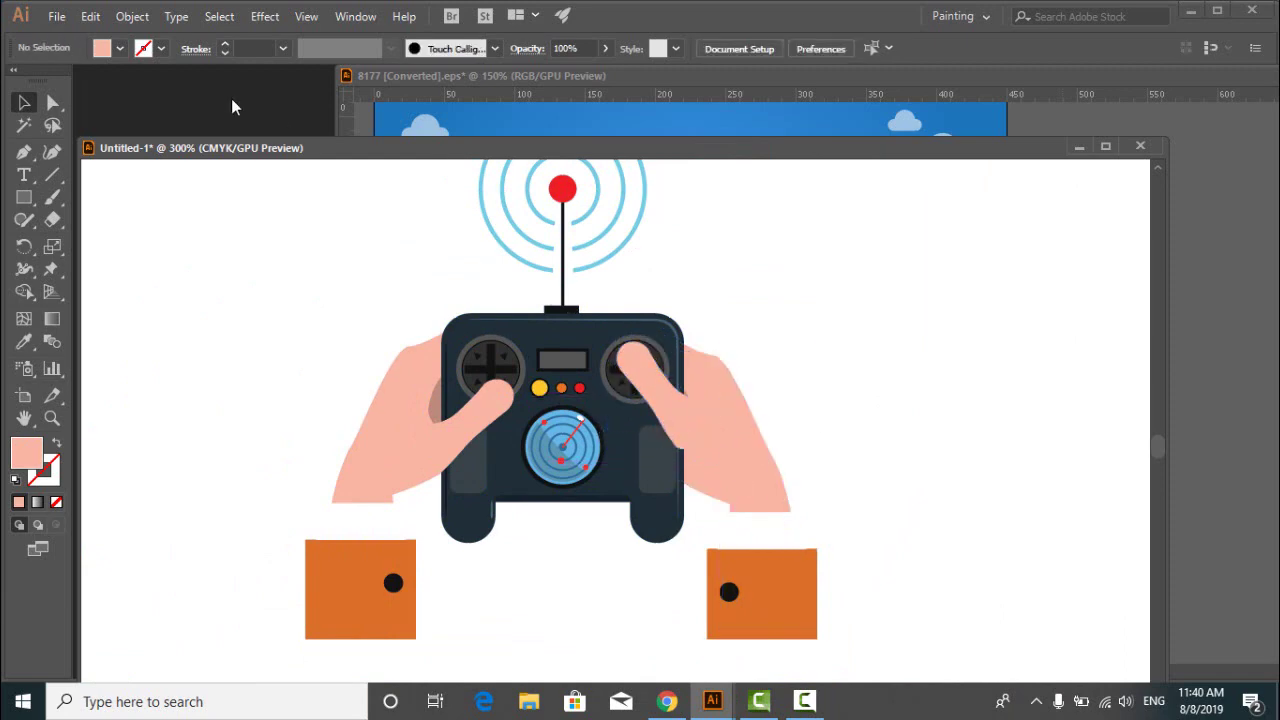
Export the thumb-up pose as PNG file up into the drone folder at High (300 ppi) with a transparent background
{"action": "left_click", "coordinate": [57, 16]}
{"action": "mouse_move", "coordinate": [150, 343]}
{"action": "left_click", "coordinate": [404, 370]}
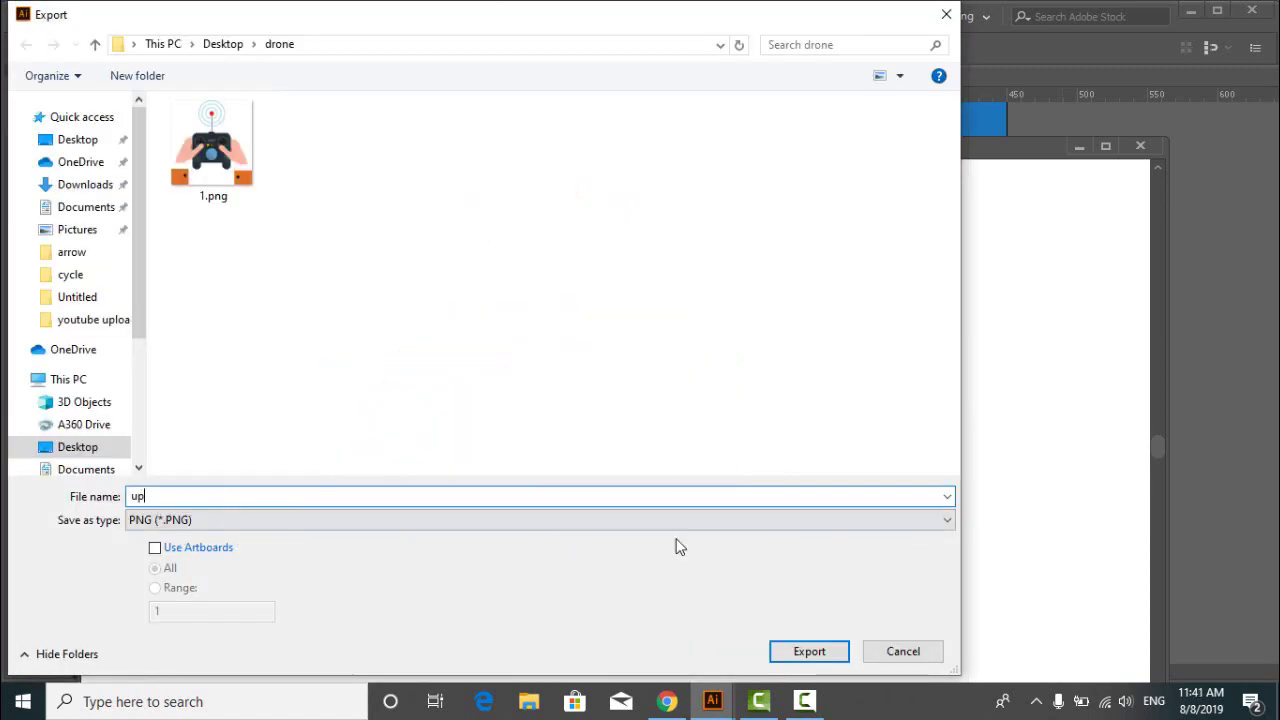
{"action": "type", "text": "up"}
{"action": "left_click", "coordinate": [809, 651]}
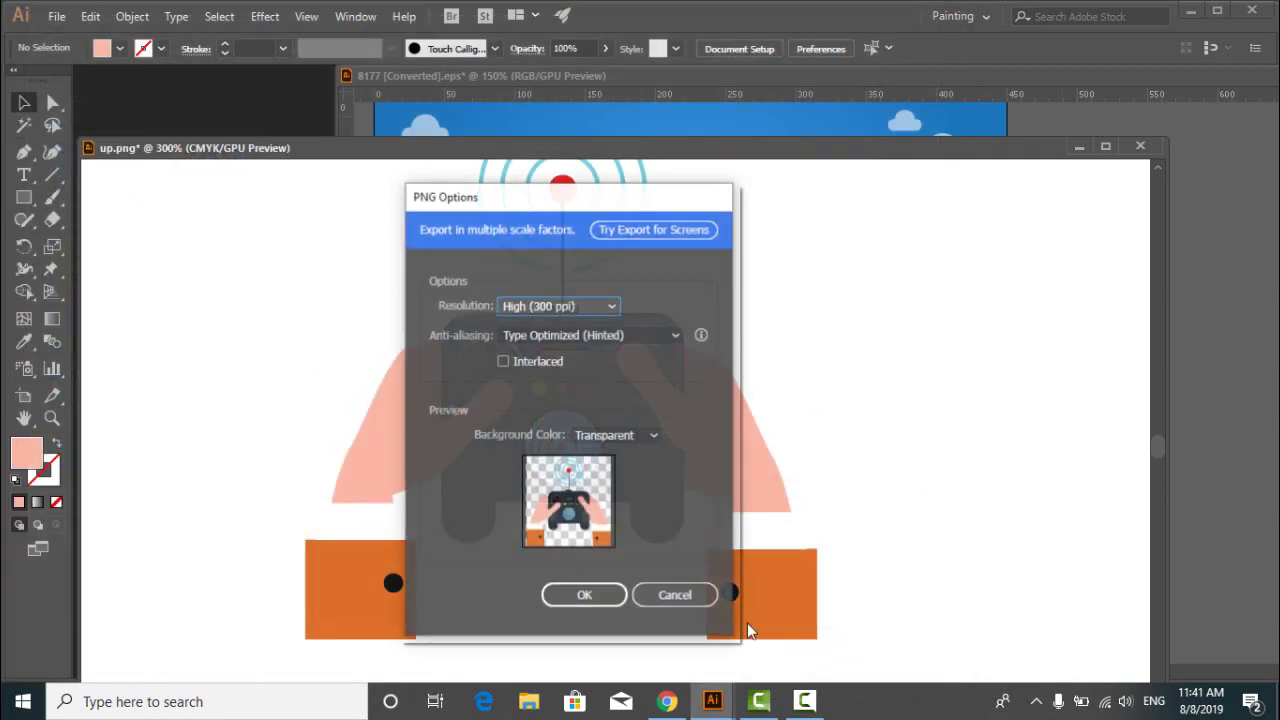
{"action": "left_click", "coordinate": [583, 596]}
Reposition the right-hand thumb so its tip rests on the left side of the right joystick
{"action": "mouse_move", "coordinate": [667, 408]}
{"action": "left_mouse_down"}
{"action": "mouse_move", "coordinate": [737, 406]}
{"action": "mouse_move", "coordinate": [654, 403]}
{"action": "mouse_move", "coordinate": [720, 417]}
{"action": "mouse_move", "coordinate": [667, 424]}
{"action": "left_mouse_up"}
{"action": "left_click", "coordinate": [834, 429]}
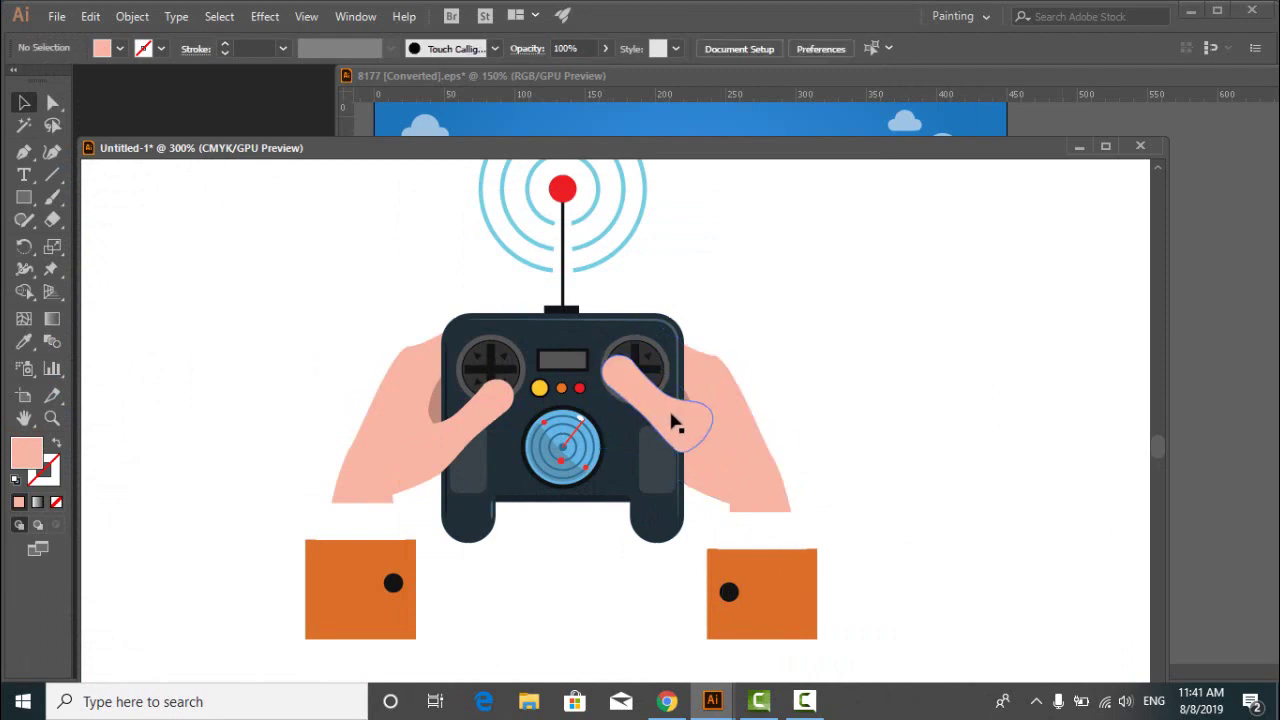
Export the left-joystick-position thumb pose as PNG file L into the drone folder at High (300 ppi) with a transparent background
{"action": "left_click", "coordinate": [57, 16]}
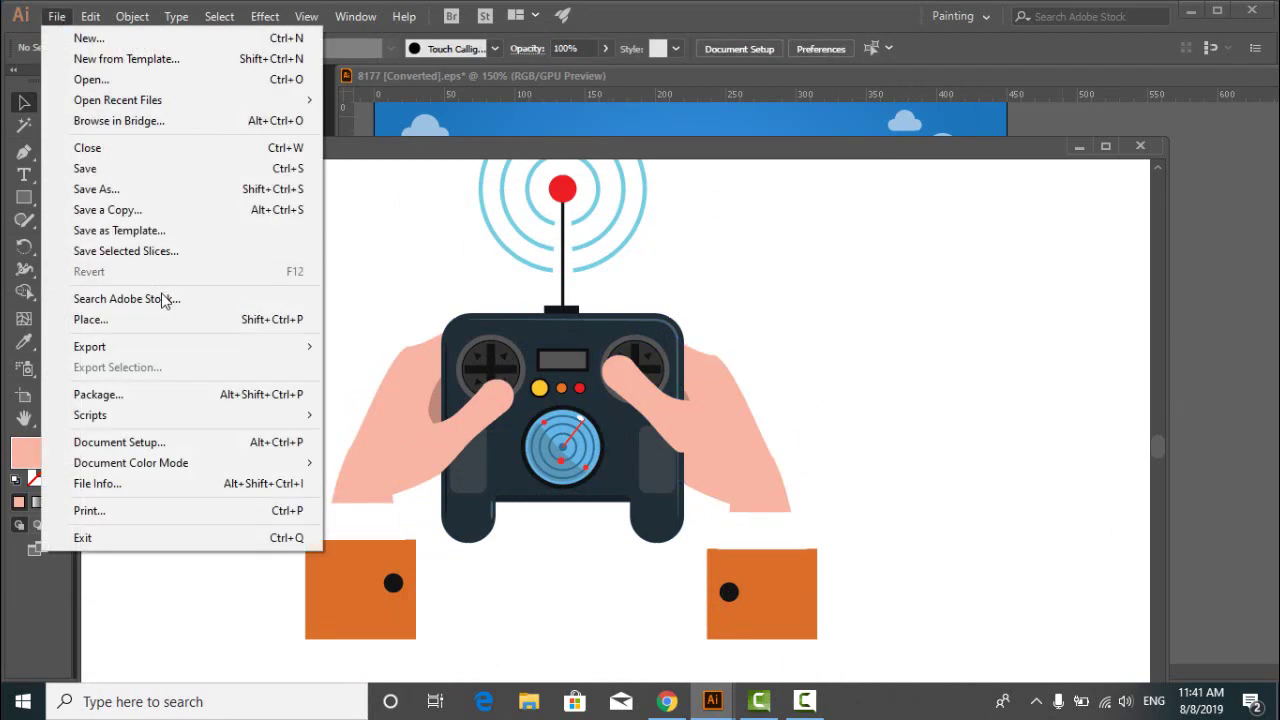
{"action": "mouse_move", "coordinate": [163, 350]}
{"action": "left_click", "coordinate": [377, 367]}
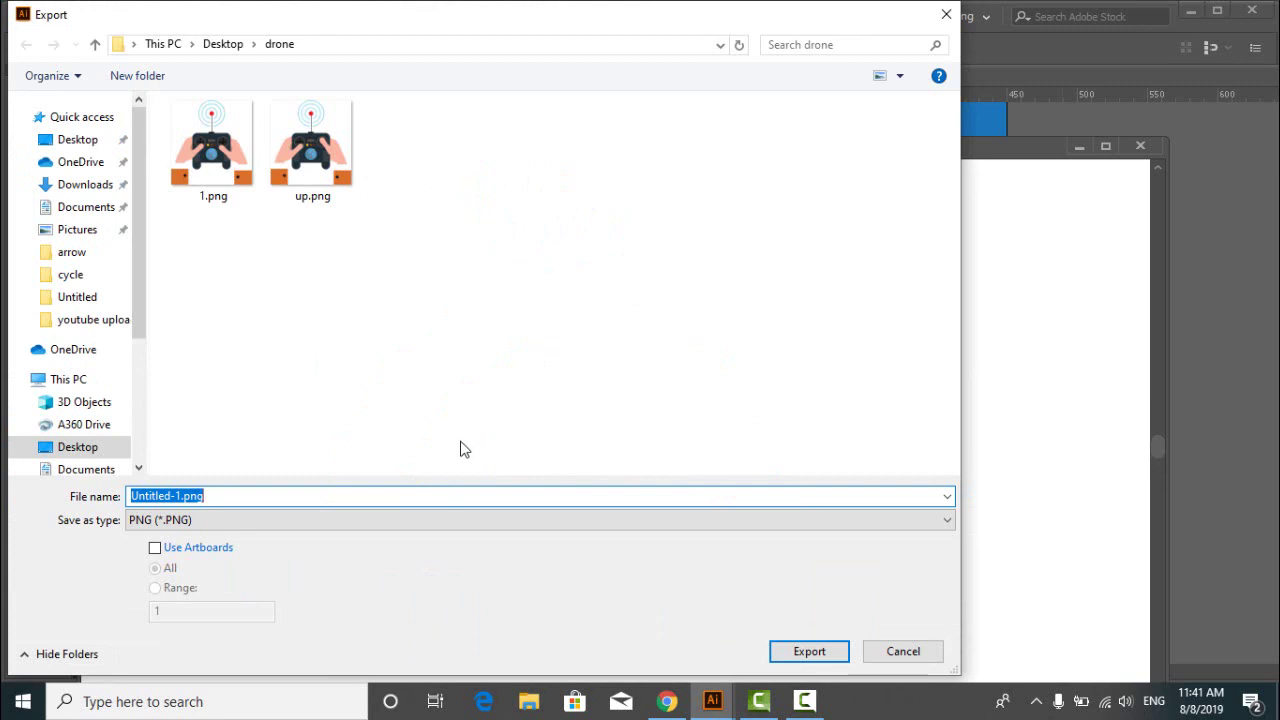
{"action": "key", "text": "Return"}
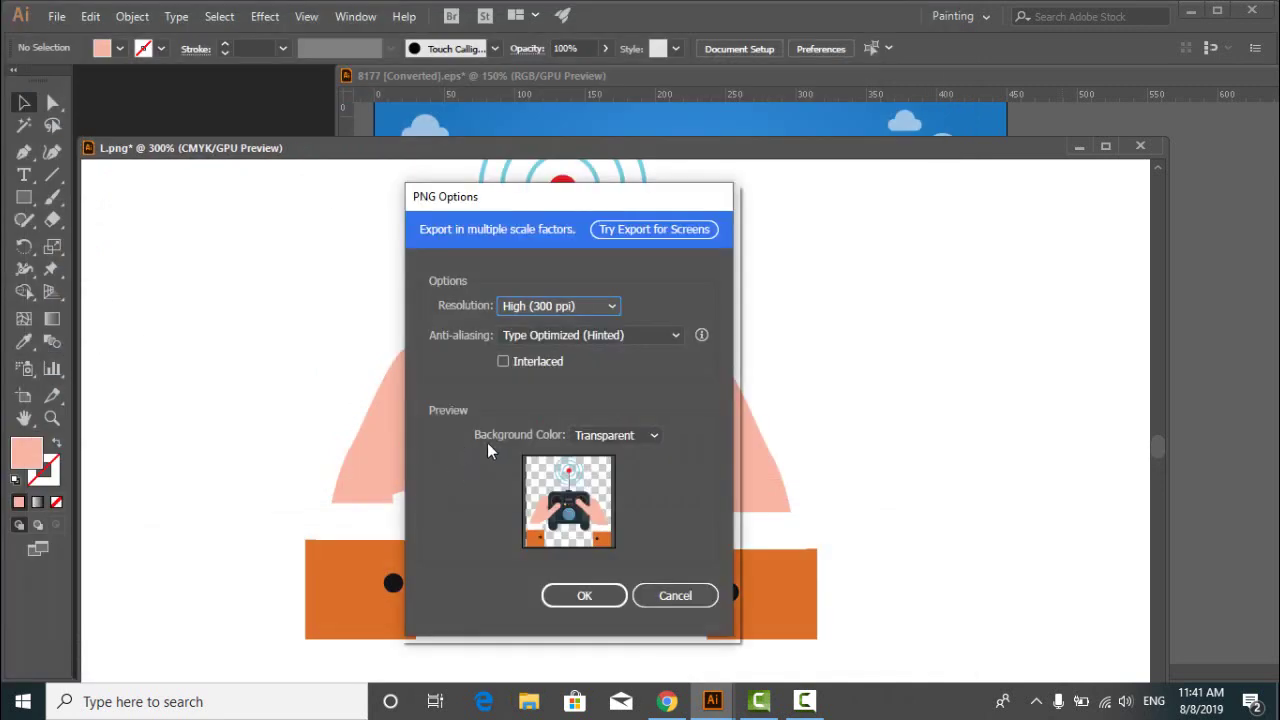
{"action": "left_click", "coordinate": [596, 597]}
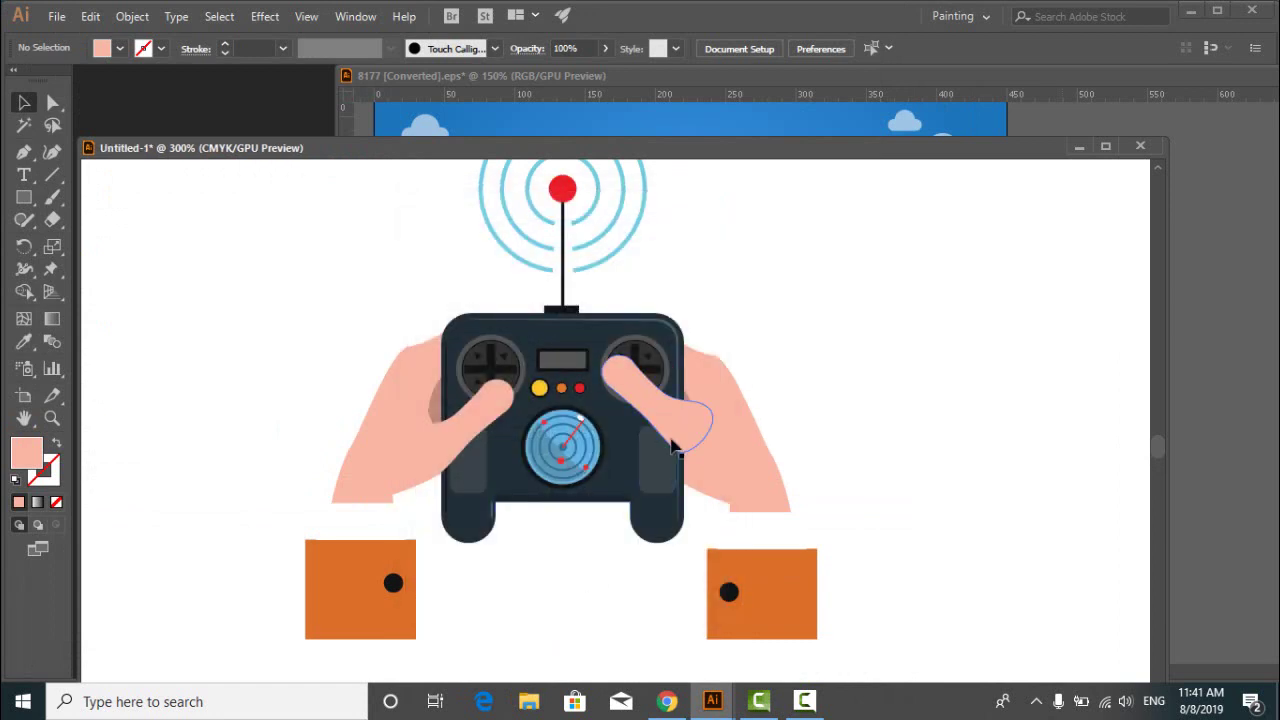
Rotate and reposition the right-hand thumb so its tip rests on the right side of the right joystick
{"action": "left_click", "coordinate": [640, 405]}
{"action": "left_click_drag", "start_coordinate": [725, 400], "coordinate": [684, 425]}
{"action": "left_click", "coordinate": [729, 430]}
{"action": "left_click", "coordinate": [839, 406]}
{"action": "left_click", "coordinate": [921, 471]}
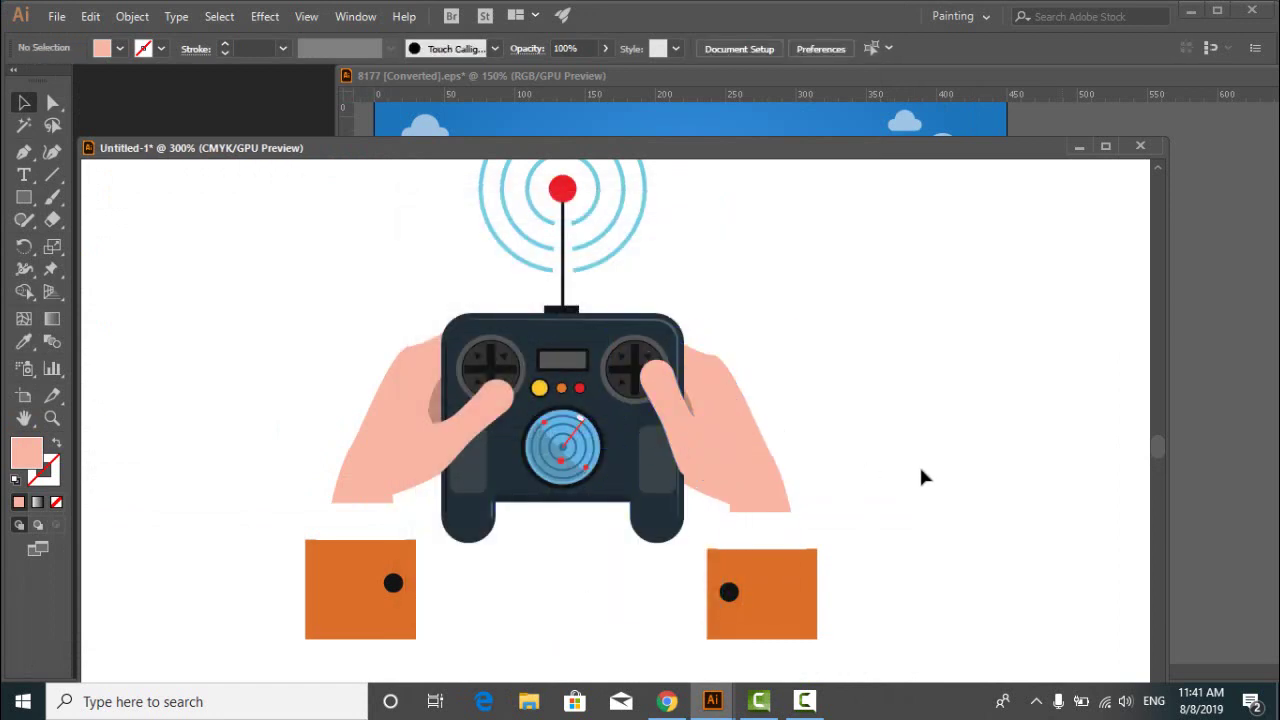
Export the thumb-right pose as PNG file R into the drone folder
{"action": "left_click", "coordinate": [57, 16]}
{"action": "mouse_move", "coordinate": [206, 357]}
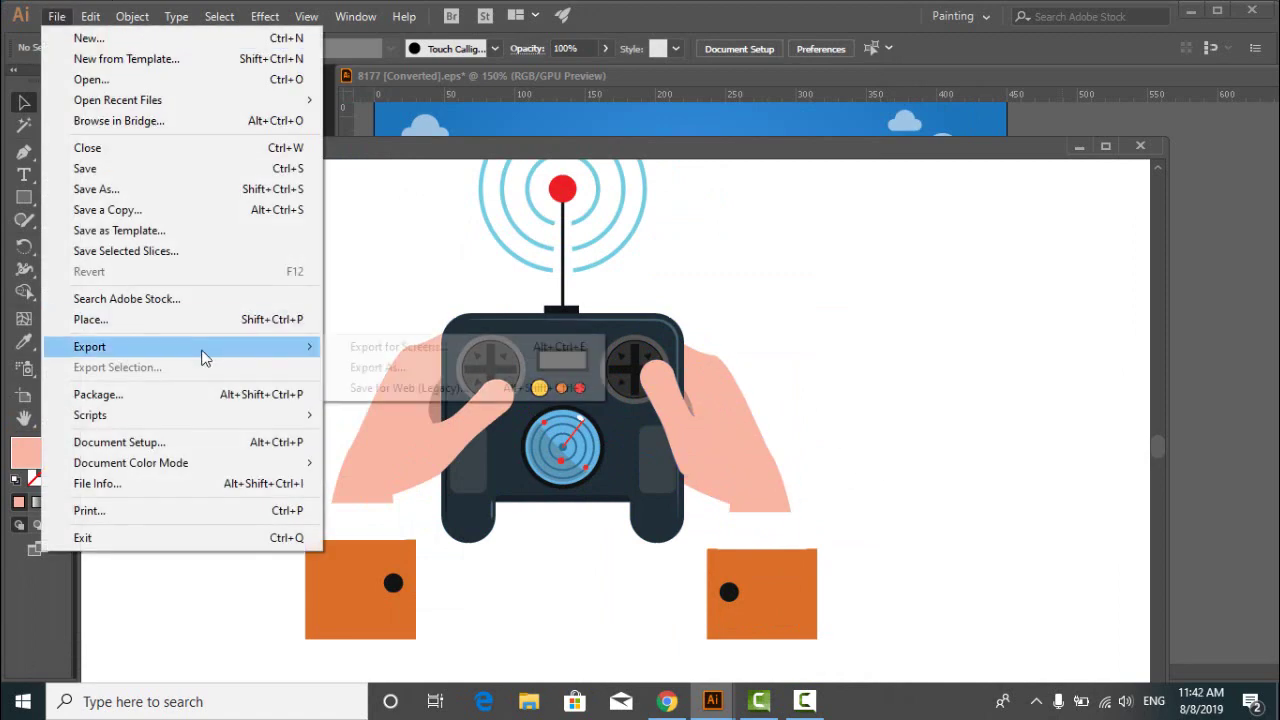
{"action": "left_click", "coordinate": [411, 366]}
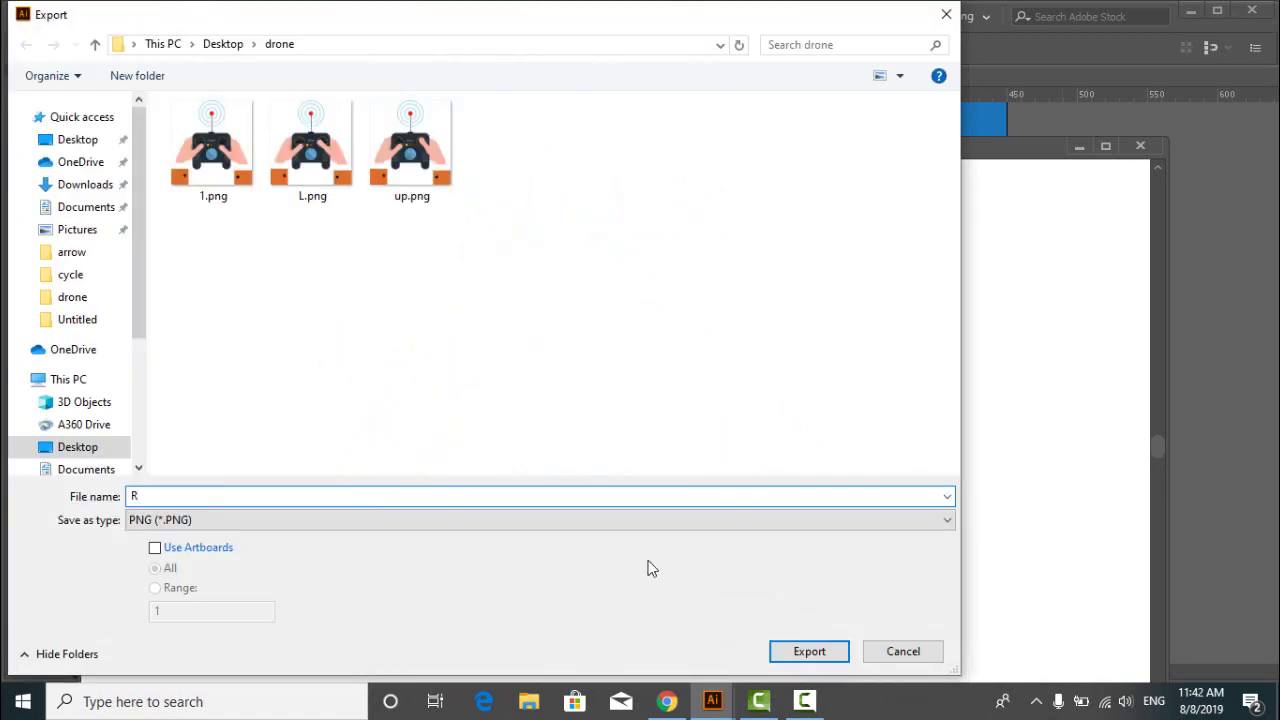
{"action": "type", "text": "R"}
{"action": "left_click", "coordinate": [790, 651]}
{"action": "left_click", "coordinate": [556, 594]}
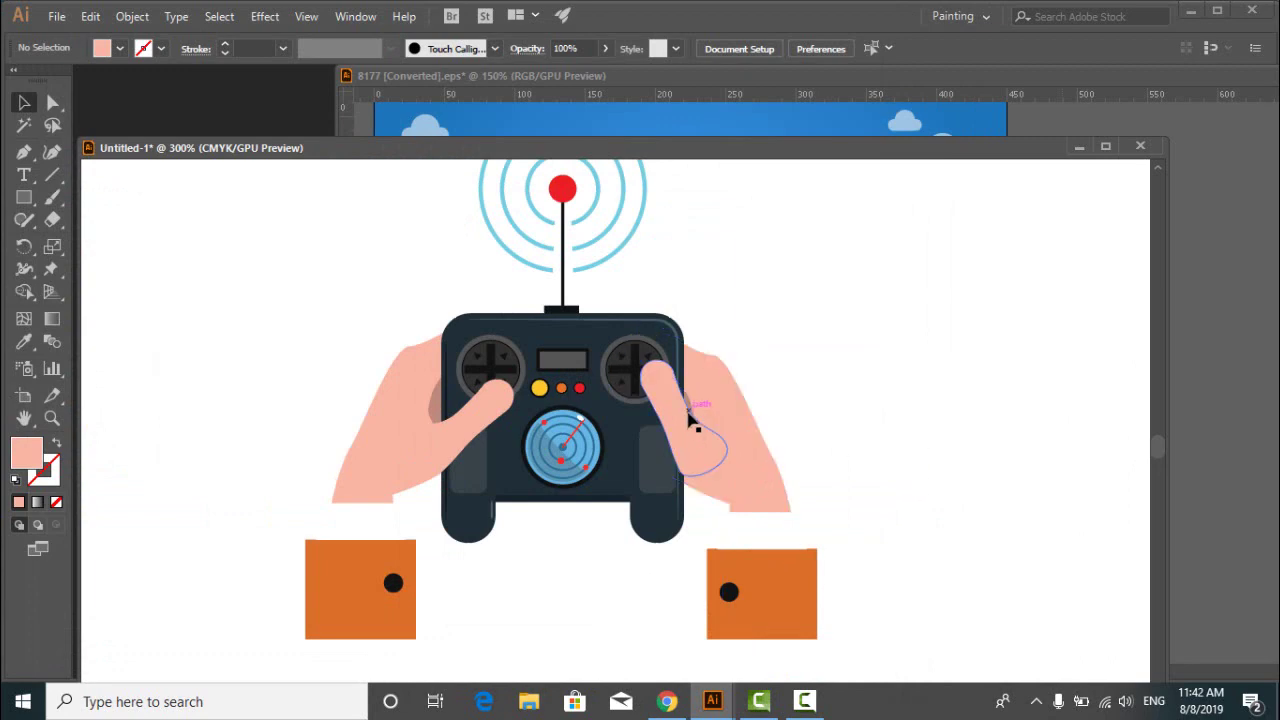
Rotate and move the right-hand thumb so its tip rests on the lower part of the right joystick
{"action": "left_click", "coordinate": [757, 462]}
{"action": "left_click_drag", "start_coordinate": [745, 452], "coordinate": [790, 435]}
{"action": "left_click", "coordinate": [868, 450]}
{"action": "left_click_drag", "start_coordinate": [709, 443], "coordinate": [686, 429]}
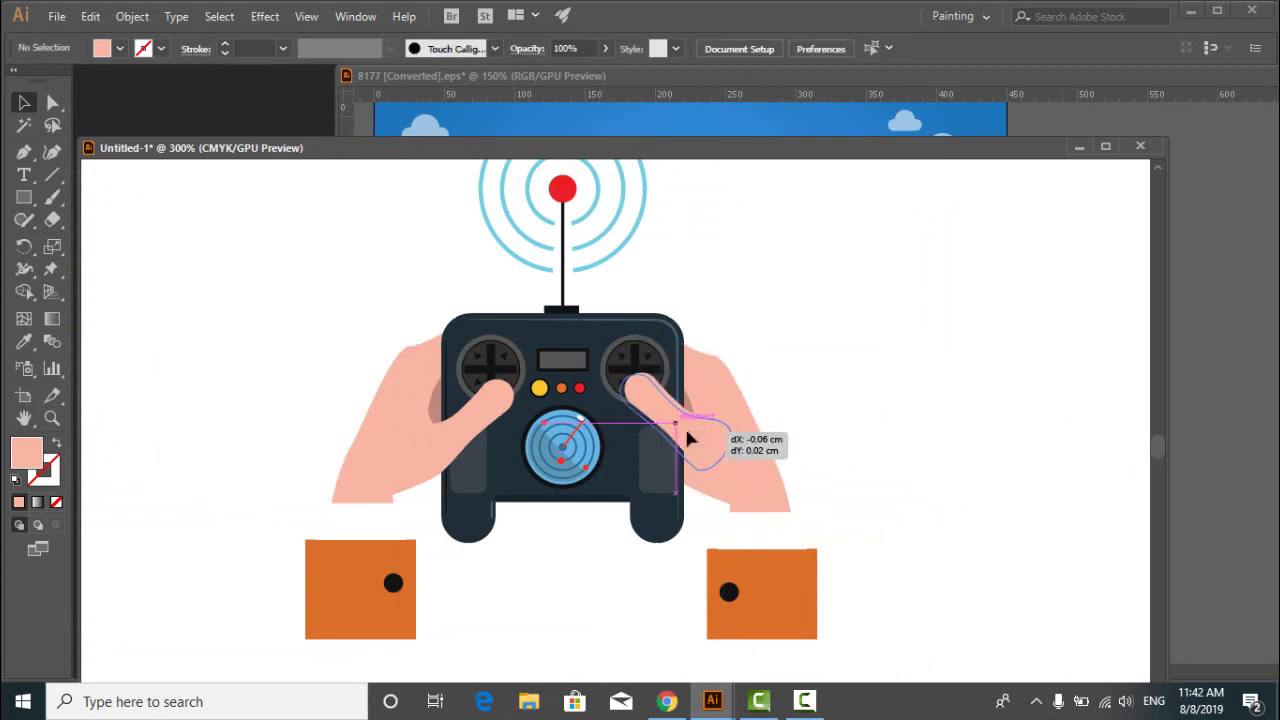
{"action": "key", "text": "ctrl+z"}
{"action": "left_click", "coordinate": [815, 450]}
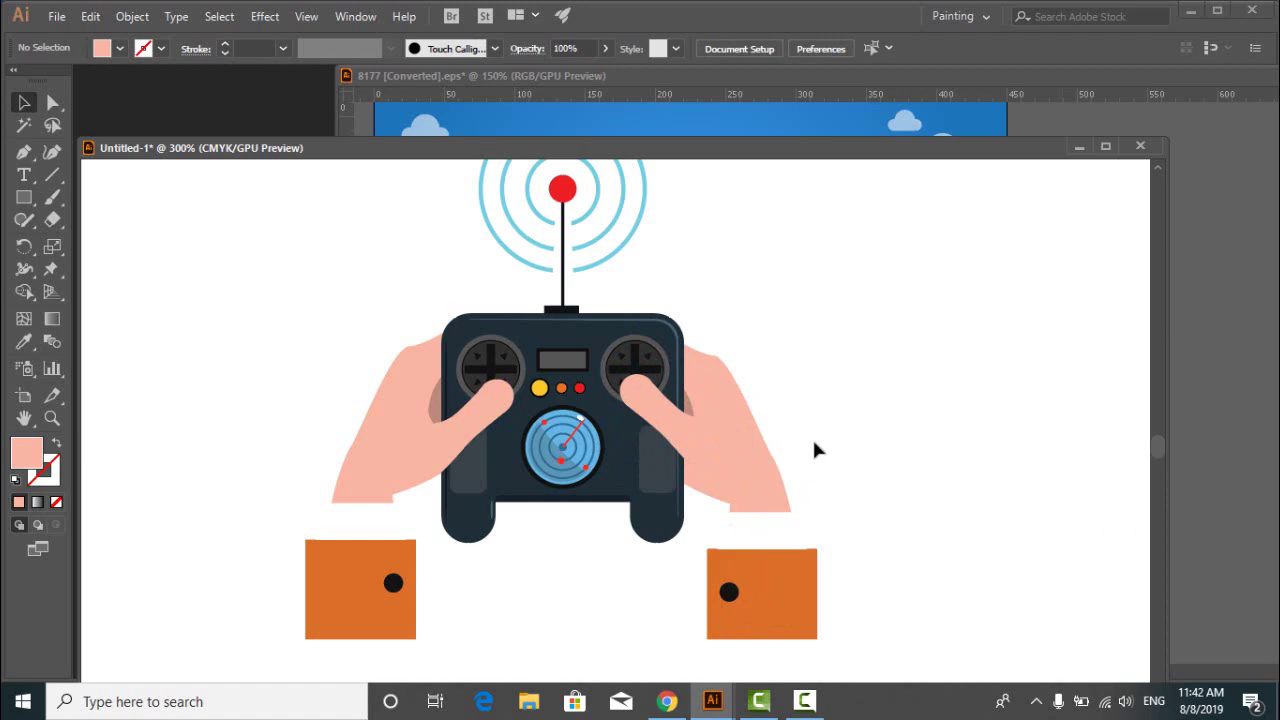
Export the thumb-down pose as PNG file Down into the drone folder
{"action": "left_click", "coordinate": [55, 18]}
{"action": "mouse_move", "coordinate": [200, 346]}
{"action": "left_click", "coordinate": [386, 371]}
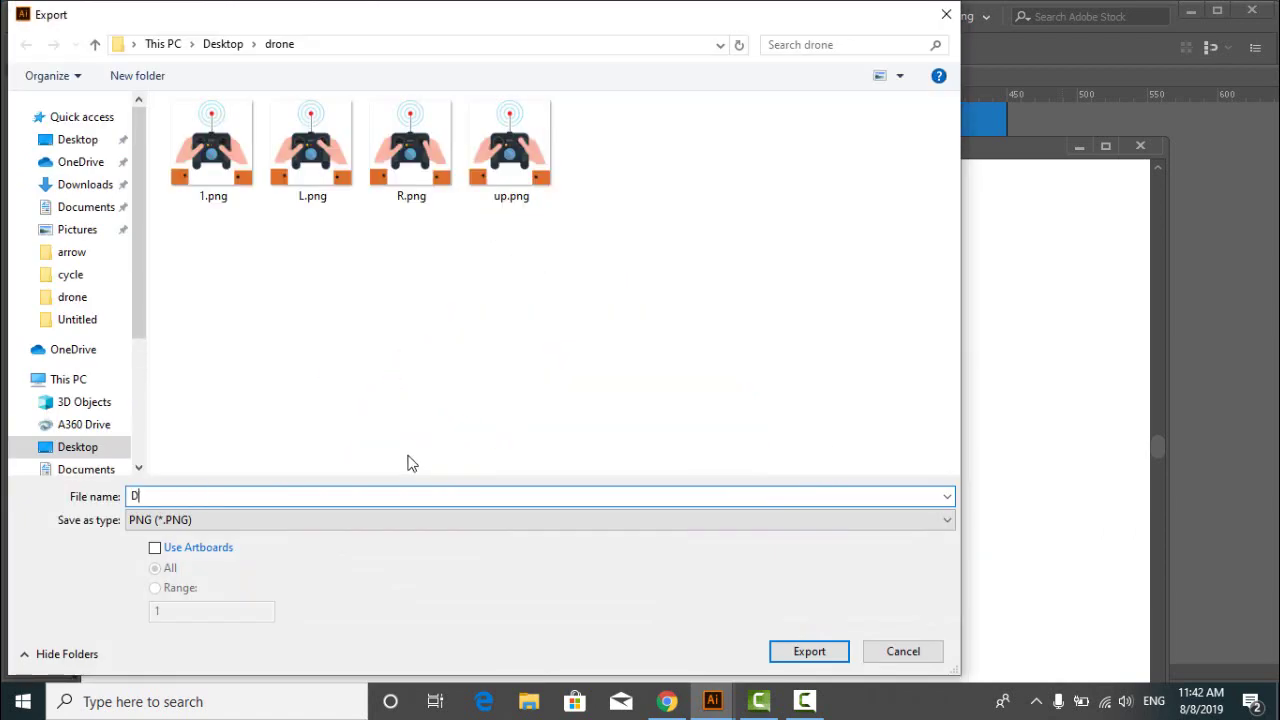
{"action": "type", "text": "Down"}
{"action": "left_click", "coordinate": [809, 651]}
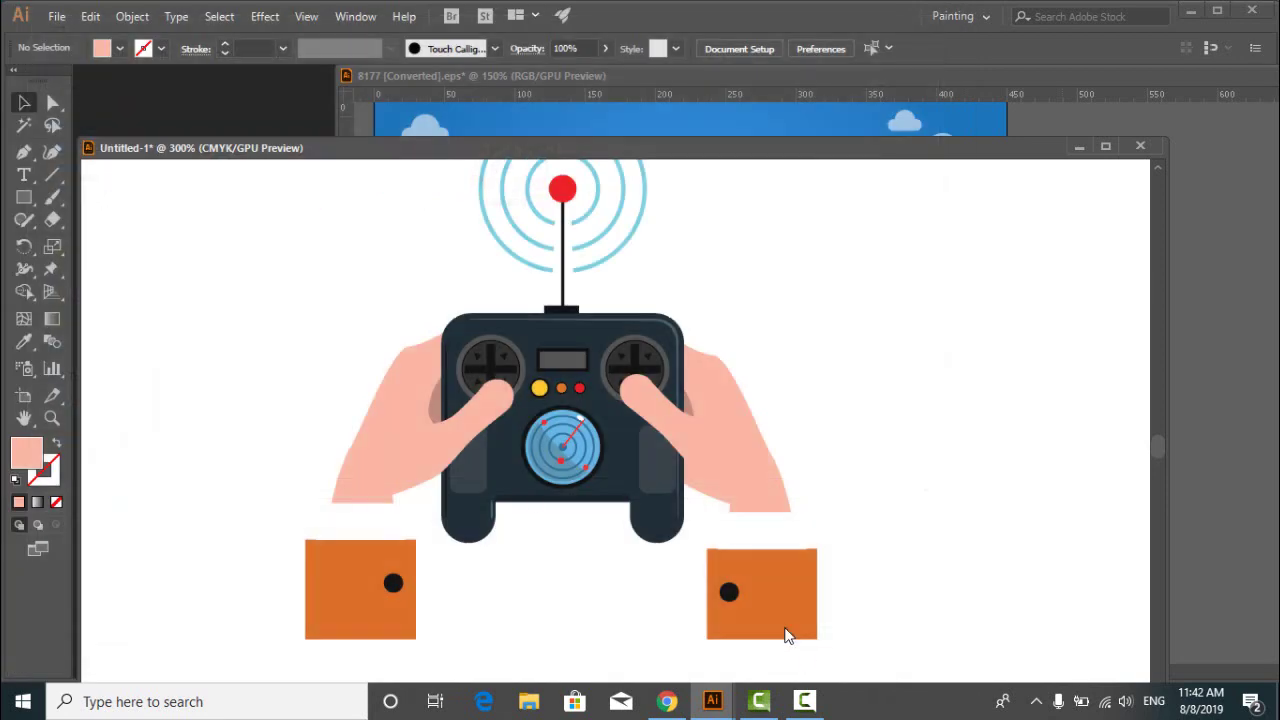
{"action": "left_click", "coordinate": [586, 597]}
Cut the whole remote-control and hands artwork out of the Untitled-1 document
{"action": "key", "text": "ctrl+minus"}
{"action": "key", "text": "ctrl+minus"}
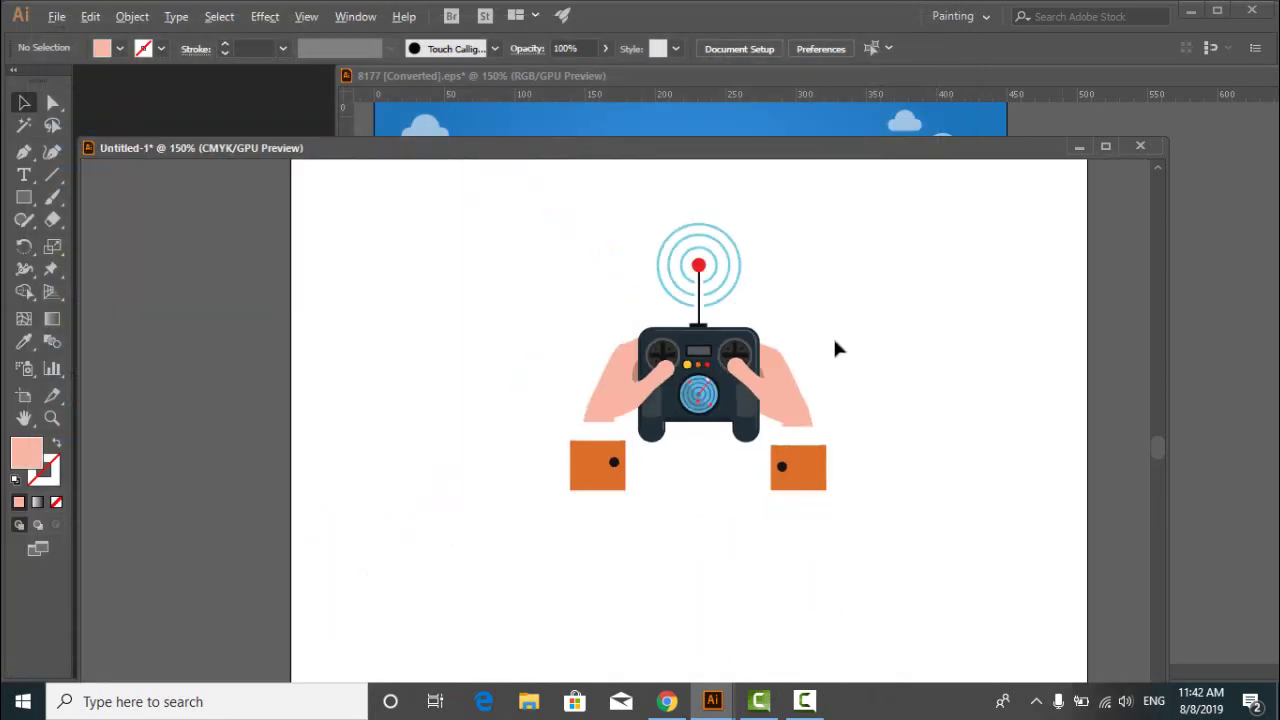
{"action": "left_click_drag", "start_coordinate": [884, 313], "coordinate": [538, 501]}
{"action": "key", "text": "ctrl+x"}
Delete the remote-control and hands artwork from the landscape scene in 8177 [Converted].eps
{"action": "left_click", "coordinate": [562, 74]}
{"action": "key", "text": "ctrl+v"}
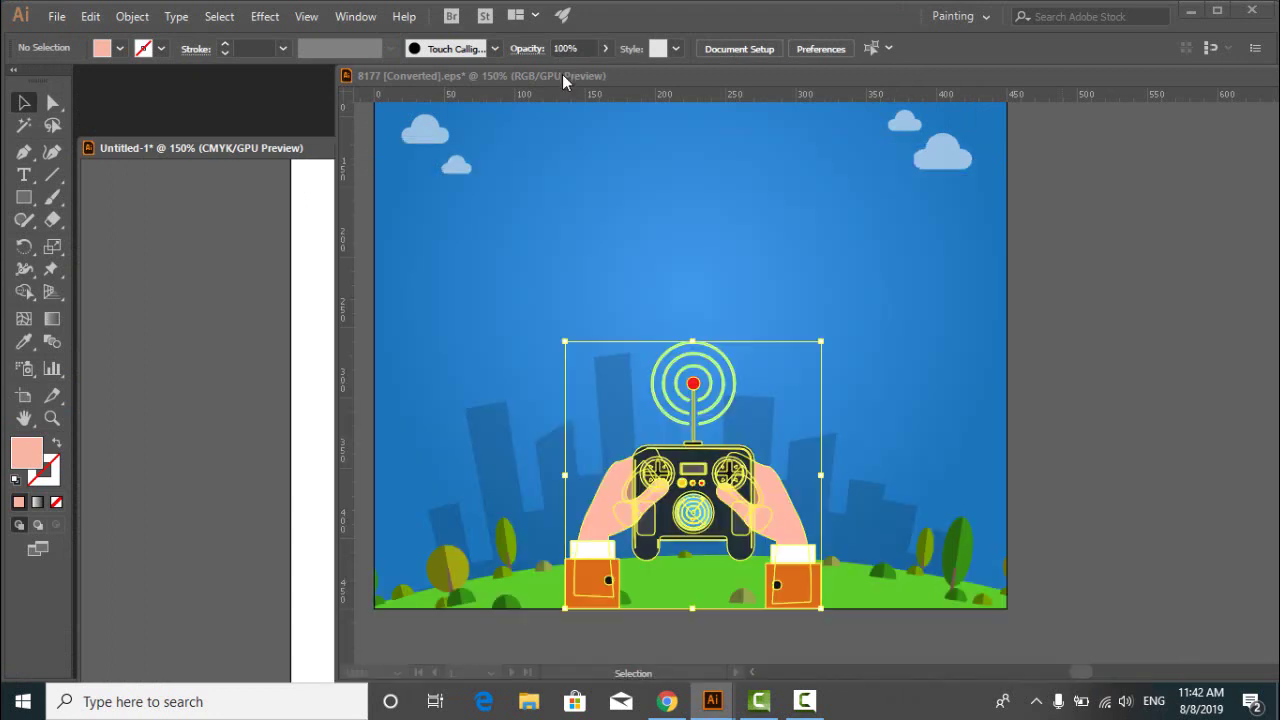
{"action": "key", "text": "Delete"}
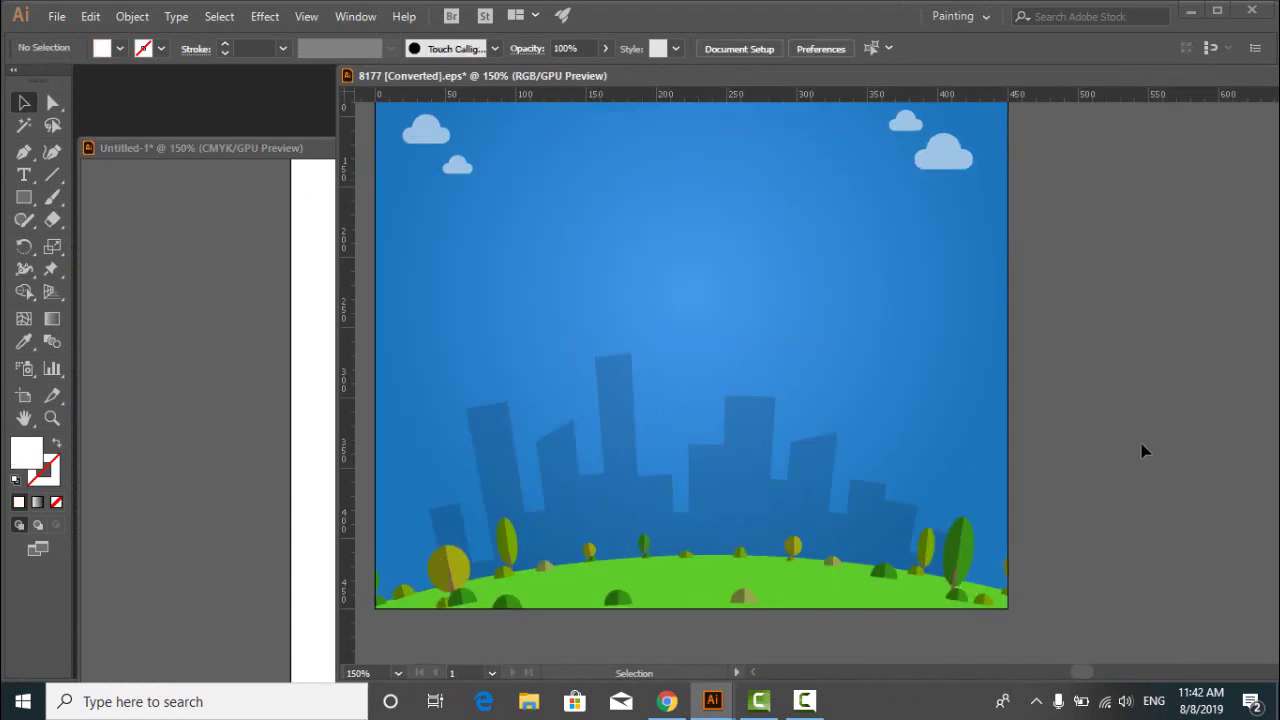
Export the sky, city and grass background as 8177 [Converted].png into the drone folder
{"action": "left_click", "coordinate": [720, 470]}
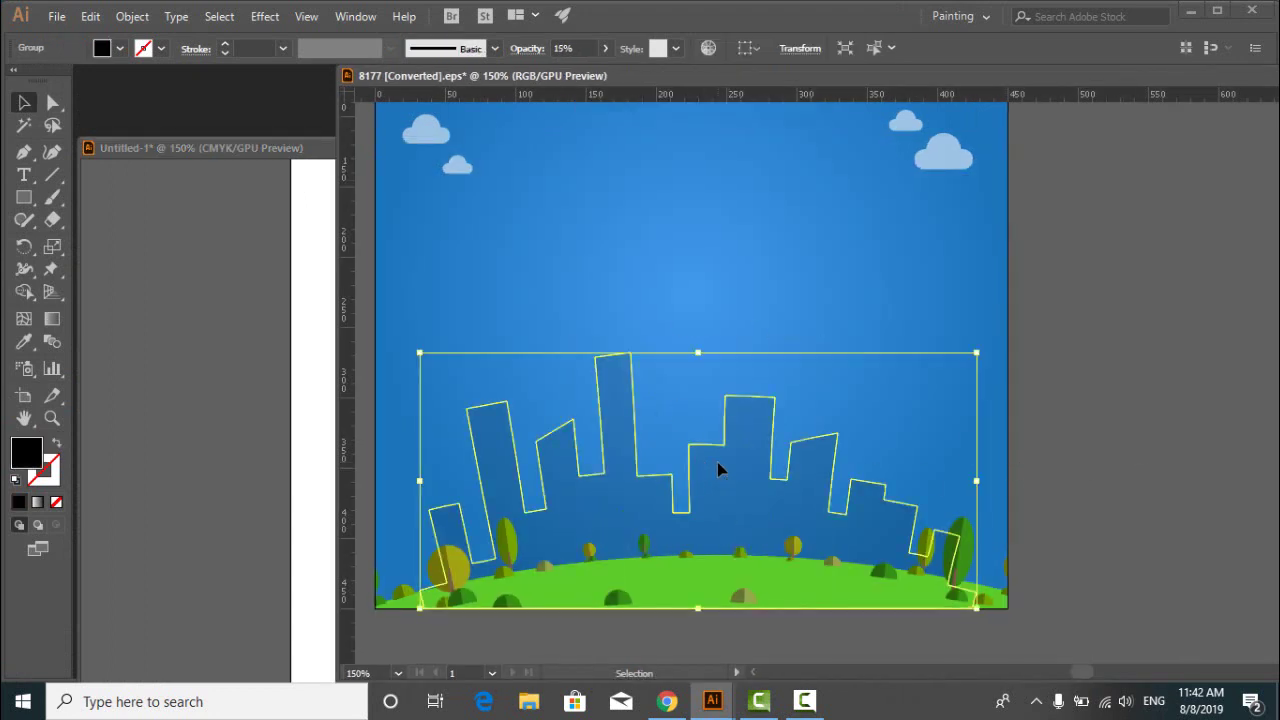
{"action": "left_click", "coordinate": [1090, 498]}
{"action": "left_click", "coordinate": [57, 16]}
{"action": "mouse_move", "coordinate": [250, 346]}
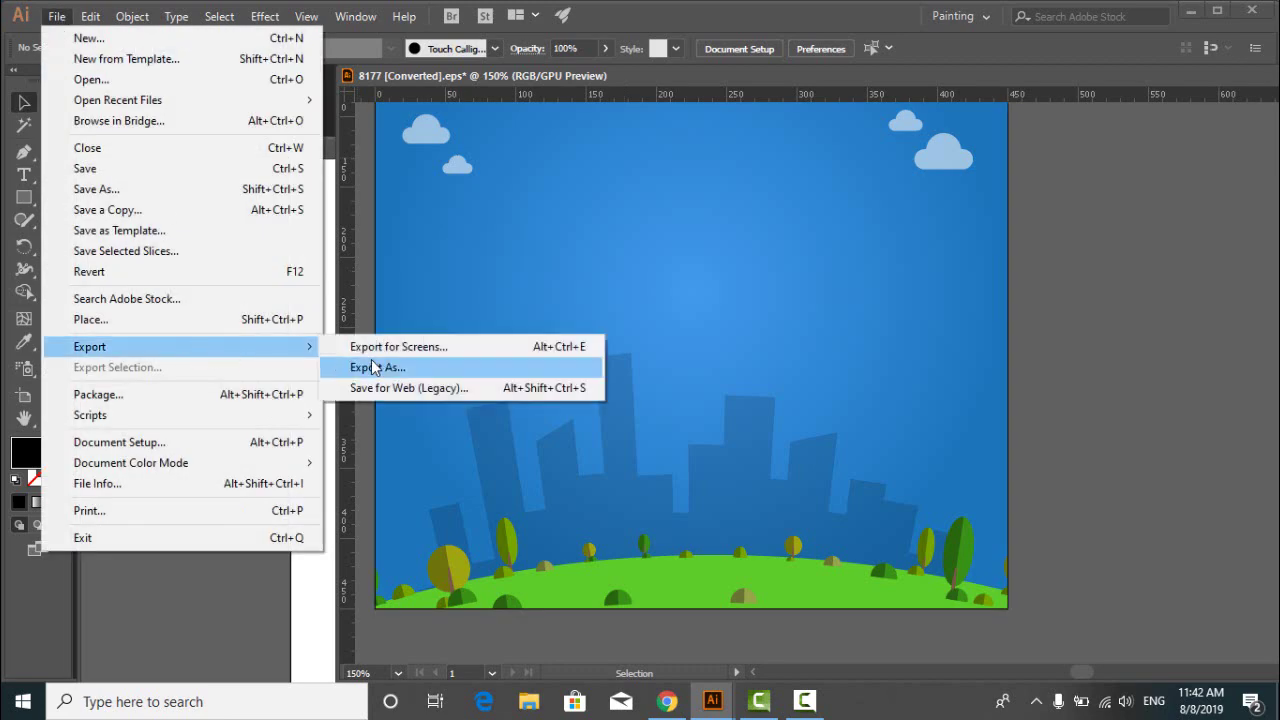
{"action": "left_click", "coordinate": [378, 368]}
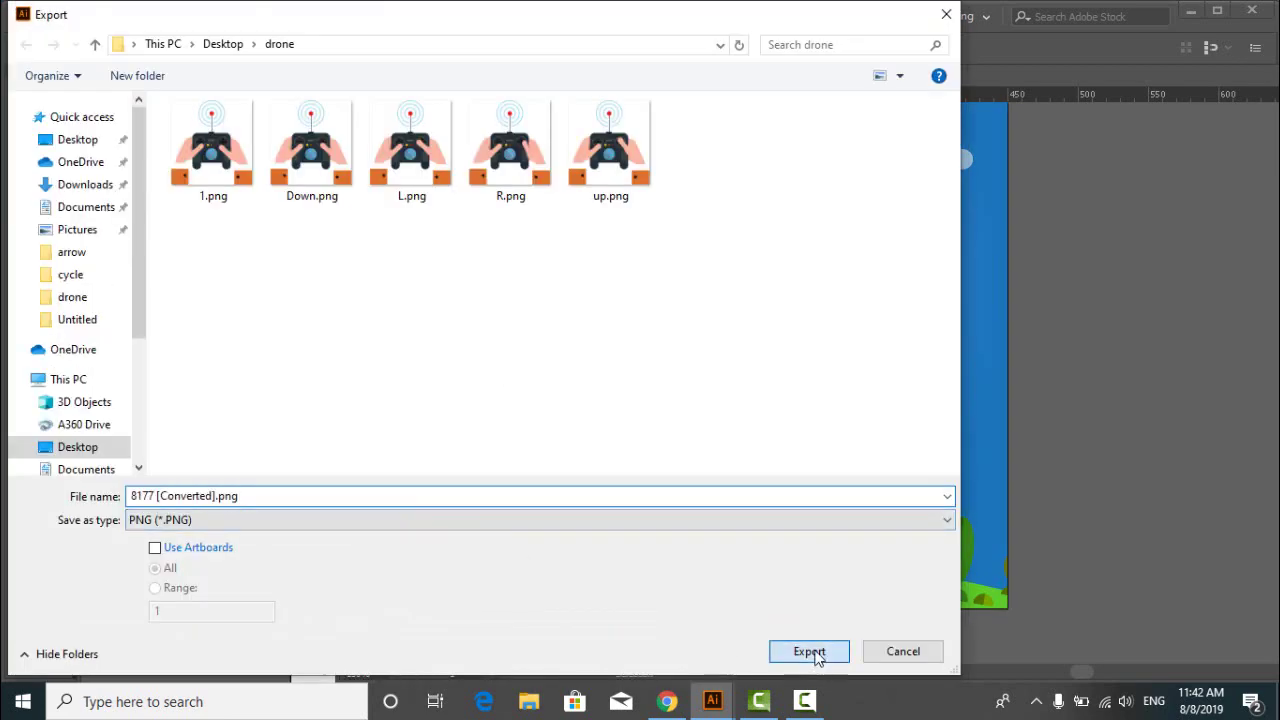
{"action": "left_click", "coordinate": [809, 649]}
{"action": "left_click", "coordinate": [584, 595]}
Close the 8177 [Converted].eps document
{"action": "left_click_drag", "start_coordinate": [936, 76], "coordinate": [521, 150]}
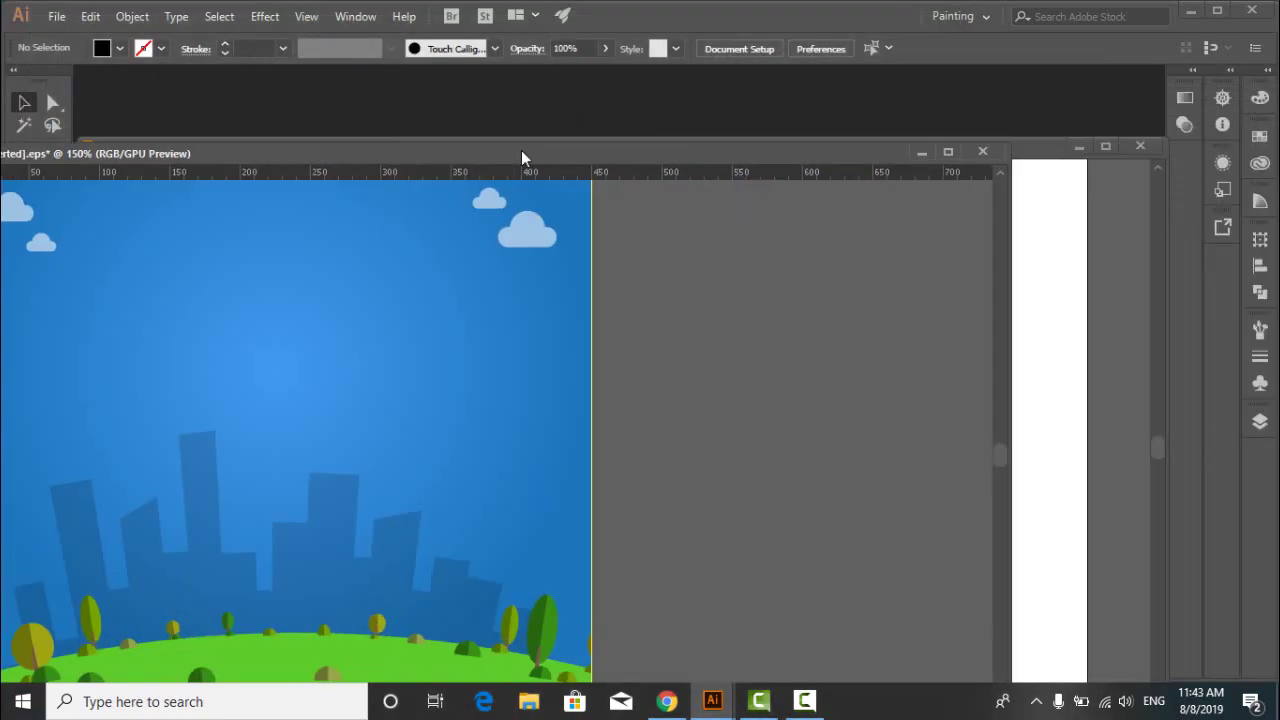
{"action": "left_click", "coordinate": [983, 151]}
{"action": "left_click", "coordinate": [736, 375]}
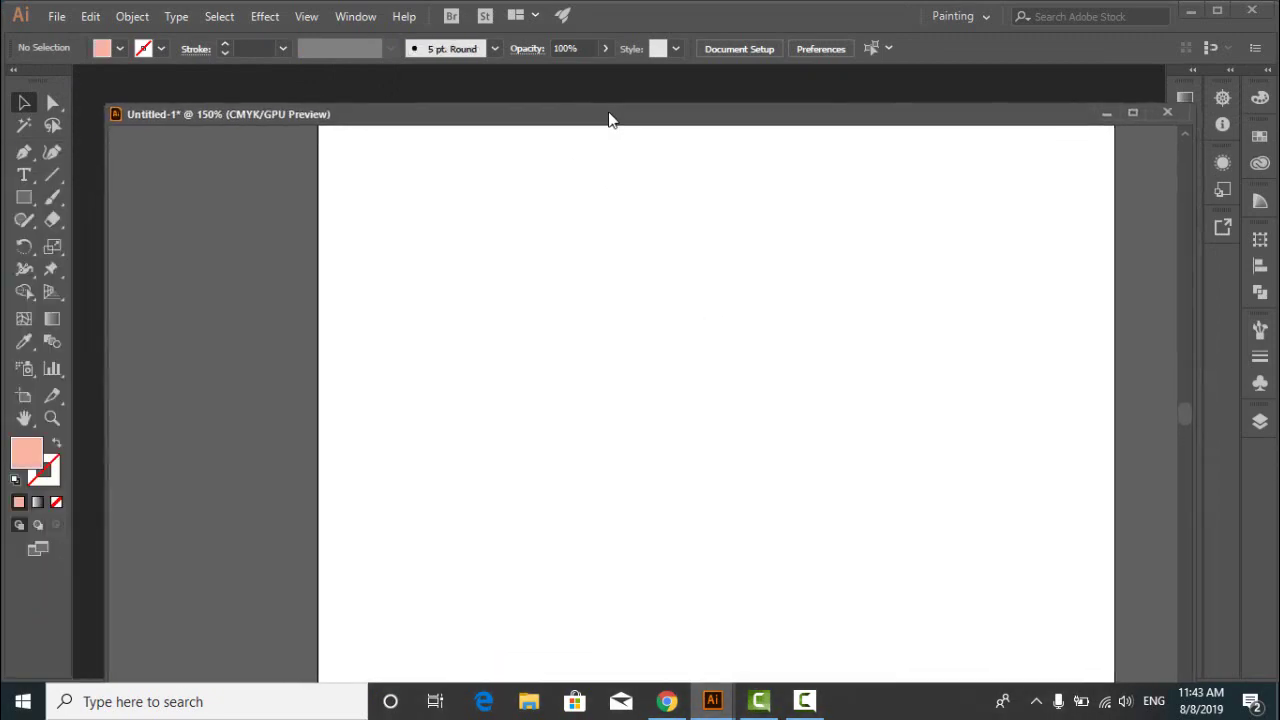
Bring up the 16733 [Converted].eps document and examine its drone illustrations
{"action": "scroll", "coordinate": [624, 280], "scroll_direction": "down", "scroll_amount": 2}
{"action": "scroll", "coordinate": [624, 280], "scroll_direction": "up", "scroll_amount": 1}
{"action": "mouse_move", "coordinate": [713, 701]}
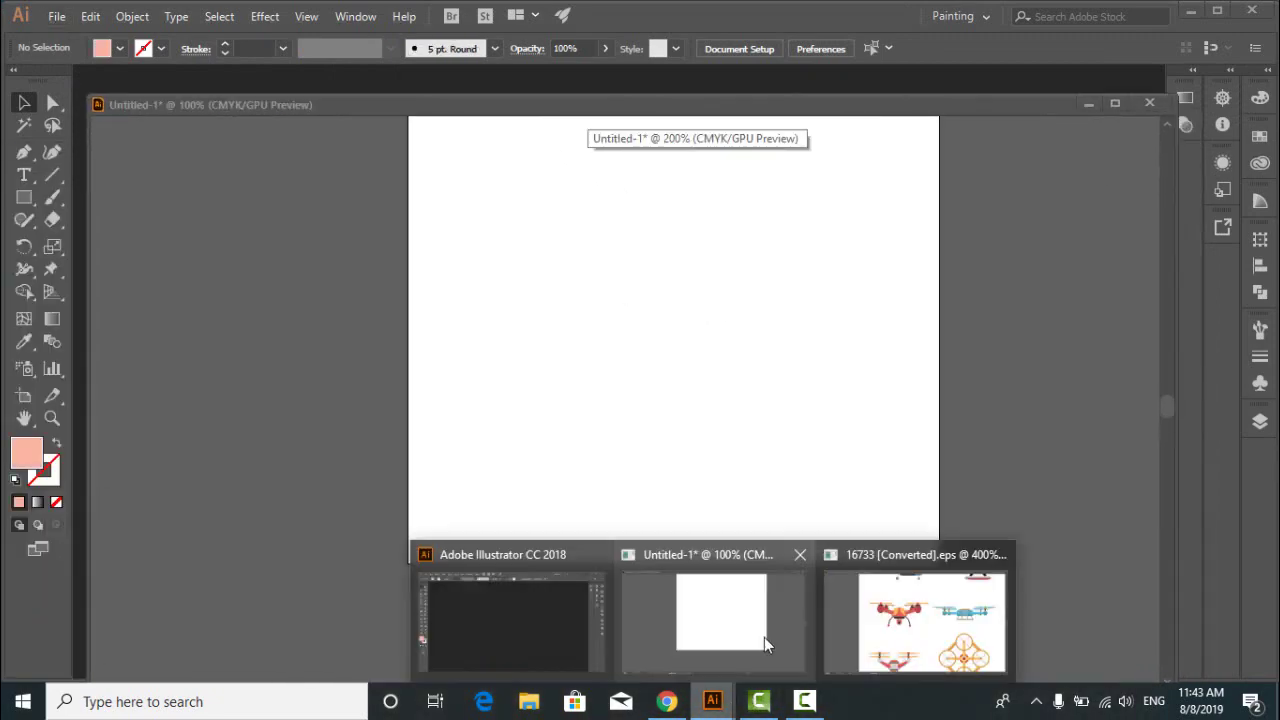
{"action": "left_click", "coordinate": [886, 600]}
{"action": "scroll", "coordinate": [697, 452], "scroll_direction": "down", "scroll_amount": 3}
{"action": "scroll", "coordinate": [701, 453], "scroll_direction": "up", "scroll_amount": 1}
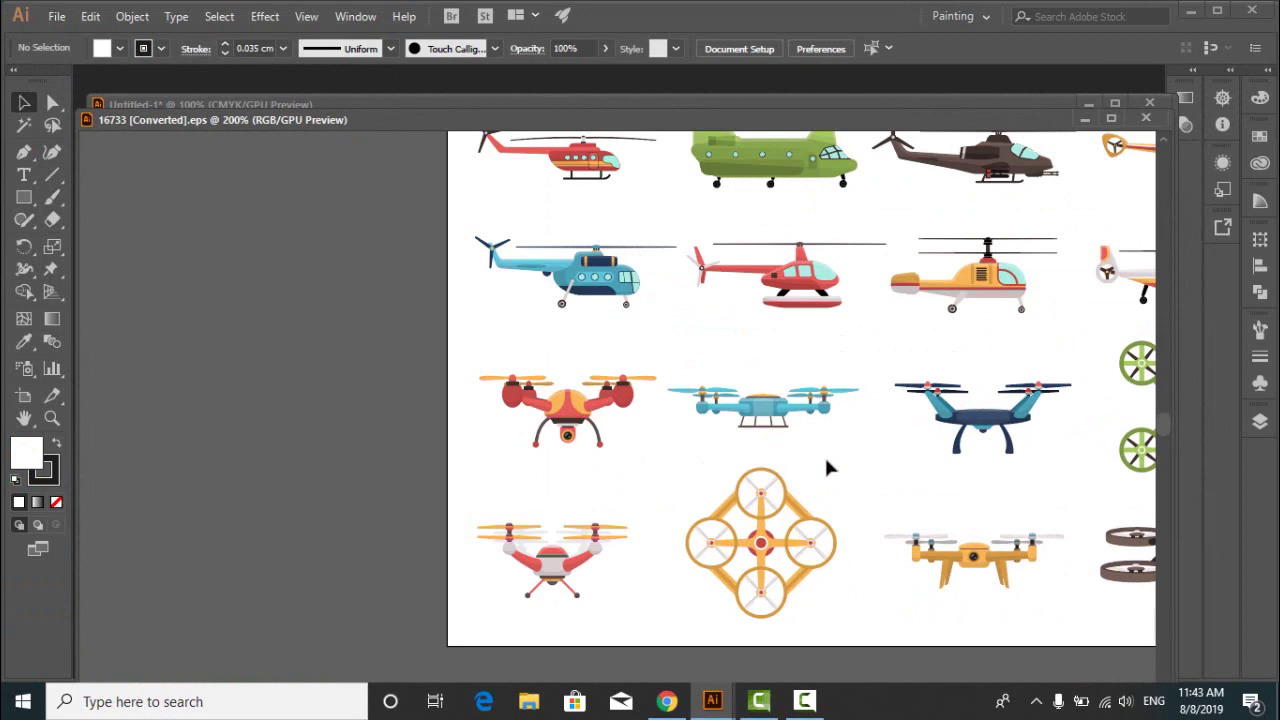
{"action": "scroll", "coordinate": [832, 470], "scroll_direction": "down", "scroll_amount": 1}
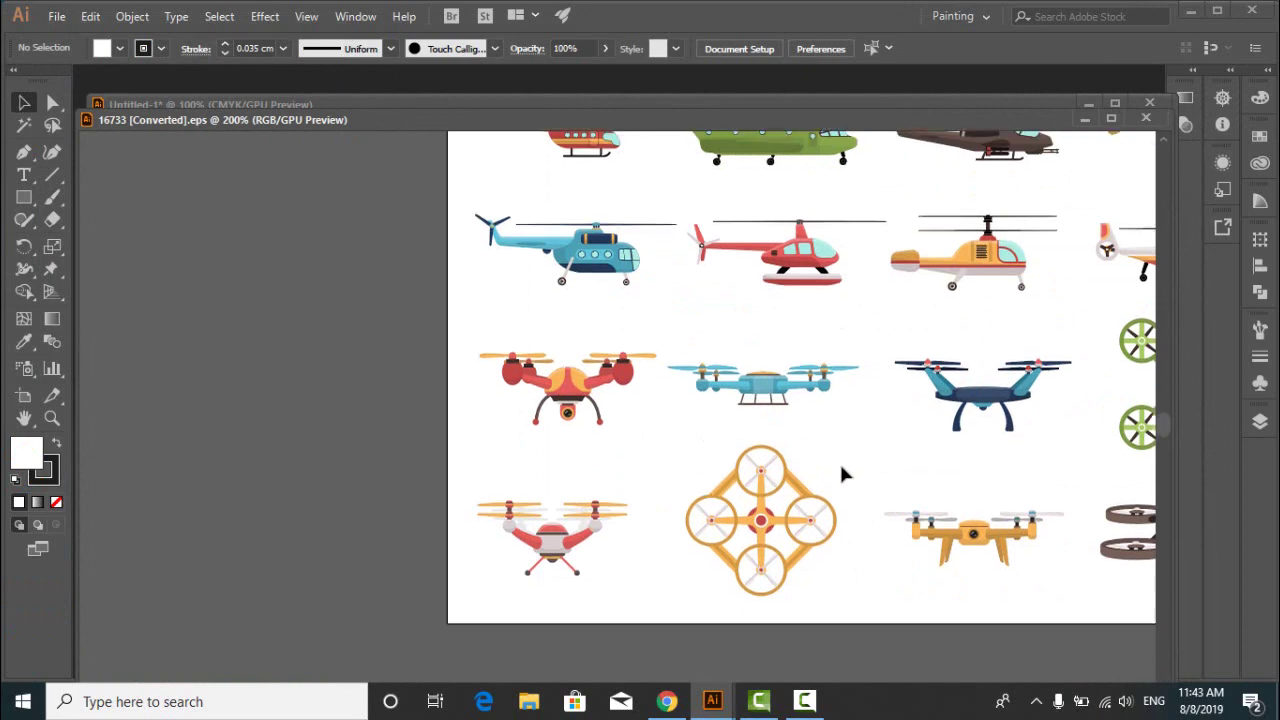
{"action": "scroll", "coordinate": [1035, 537], "scroll_direction": "up", "scroll_amount": 2}
{"action": "scroll", "coordinate": [1014, 528], "scroll_direction": "down", "scroll_amount": 2}
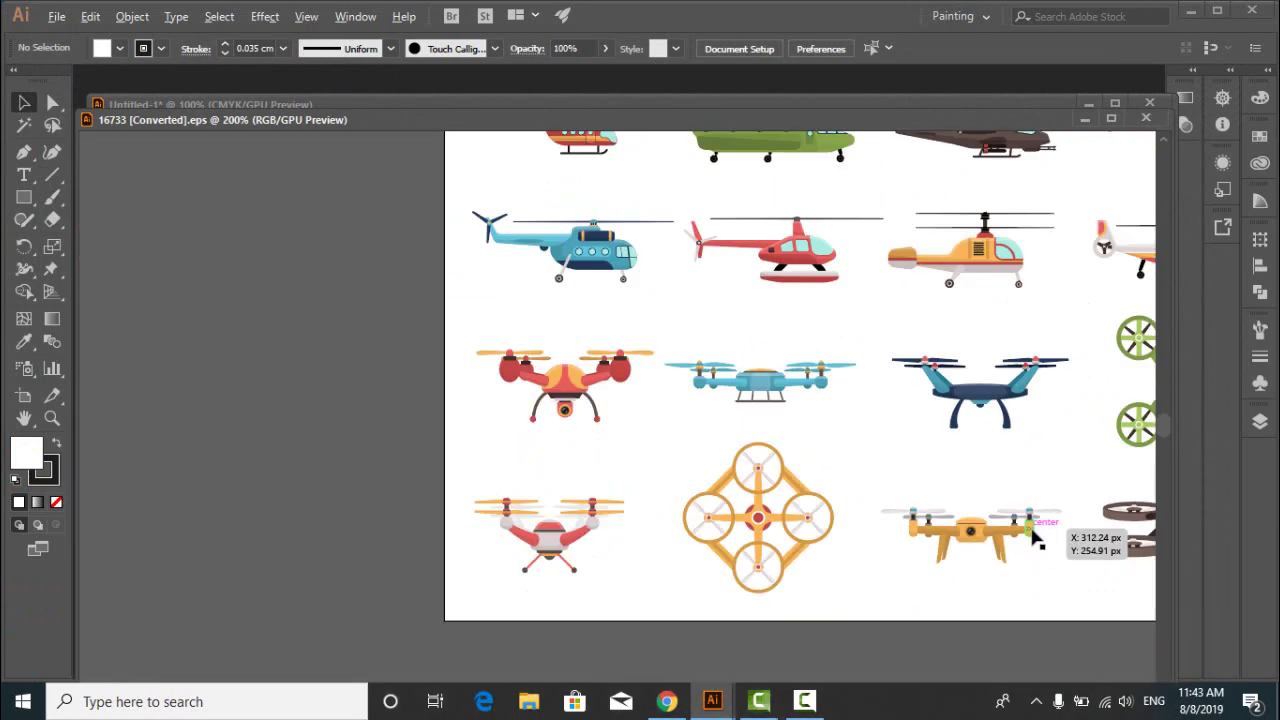
{"action": "scroll", "coordinate": [908, 500], "scroll_direction": "up", "scroll_amount": 1}
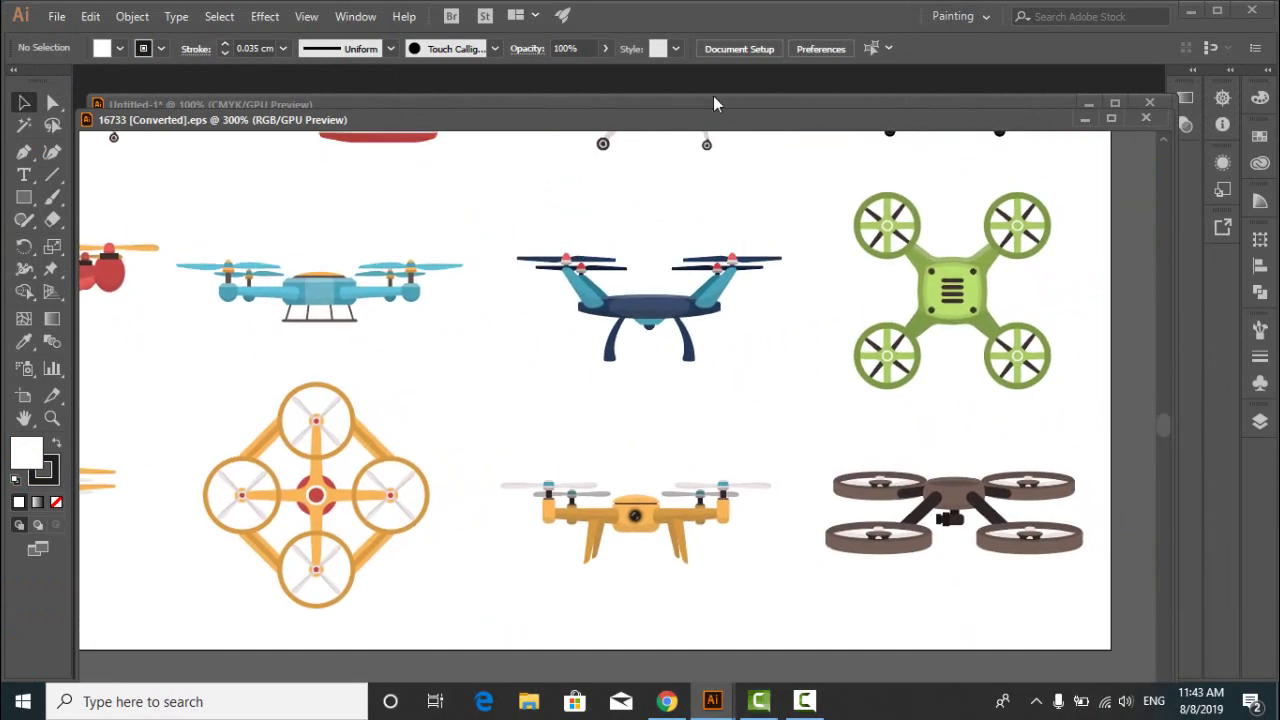
Arrange the document windows so the empty Untitled-1 artboard is accessible above the 16733 [Converted].eps artwork
{"action": "left_click", "coordinate": [713, 100]}
{"action": "left_click_drag", "start_coordinate": [204, 122], "coordinate": [604, 322]}
{"action": "left_click_drag", "start_coordinate": [689, 258], "coordinate": [751, 309]}
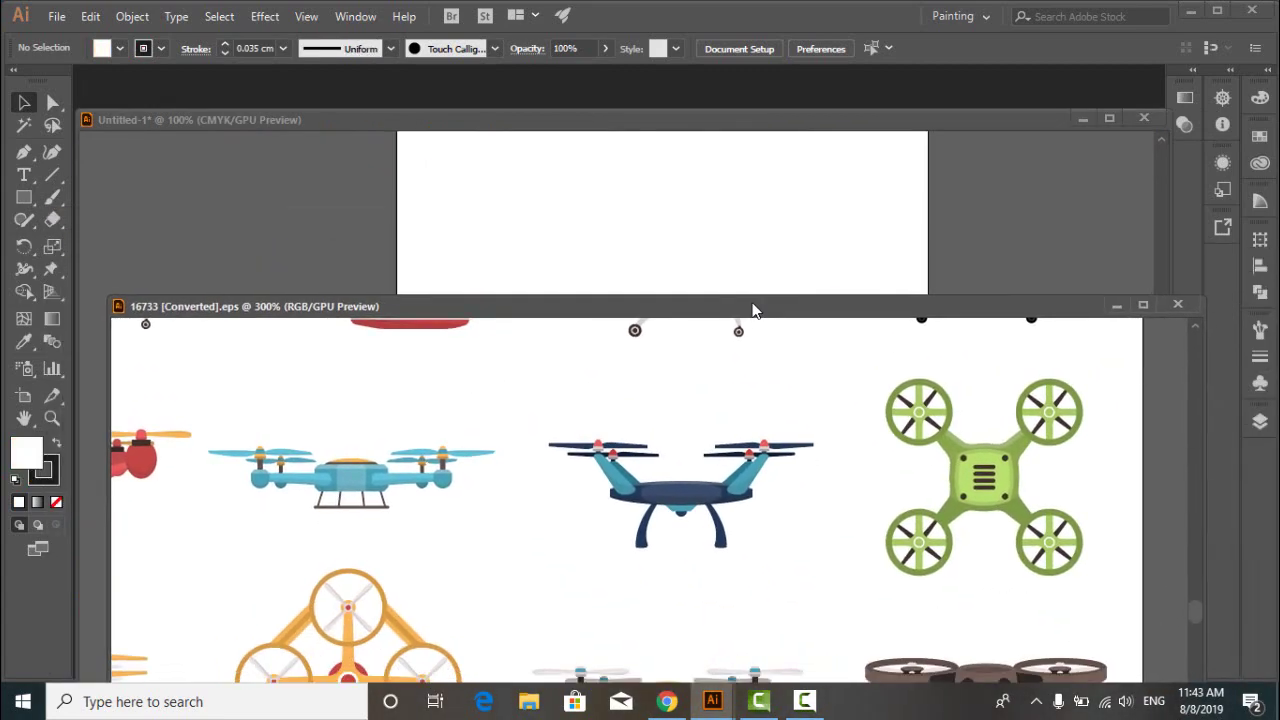
Copy the red-and-grey drone from 16733 [Converted].eps onto the Untitled-1 artboard
{"action": "scroll", "coordinate": [709, 500], "scroll_direction": "down", "scroll_amount": 4}
{"action": "scroll", "coordinate": [600, 530], "scroll_direction": "up", "scroll_amount": 1}
{"action": "left_click_drag", "start_coordinate": [434, 529], "coordinate": [857, 537]}
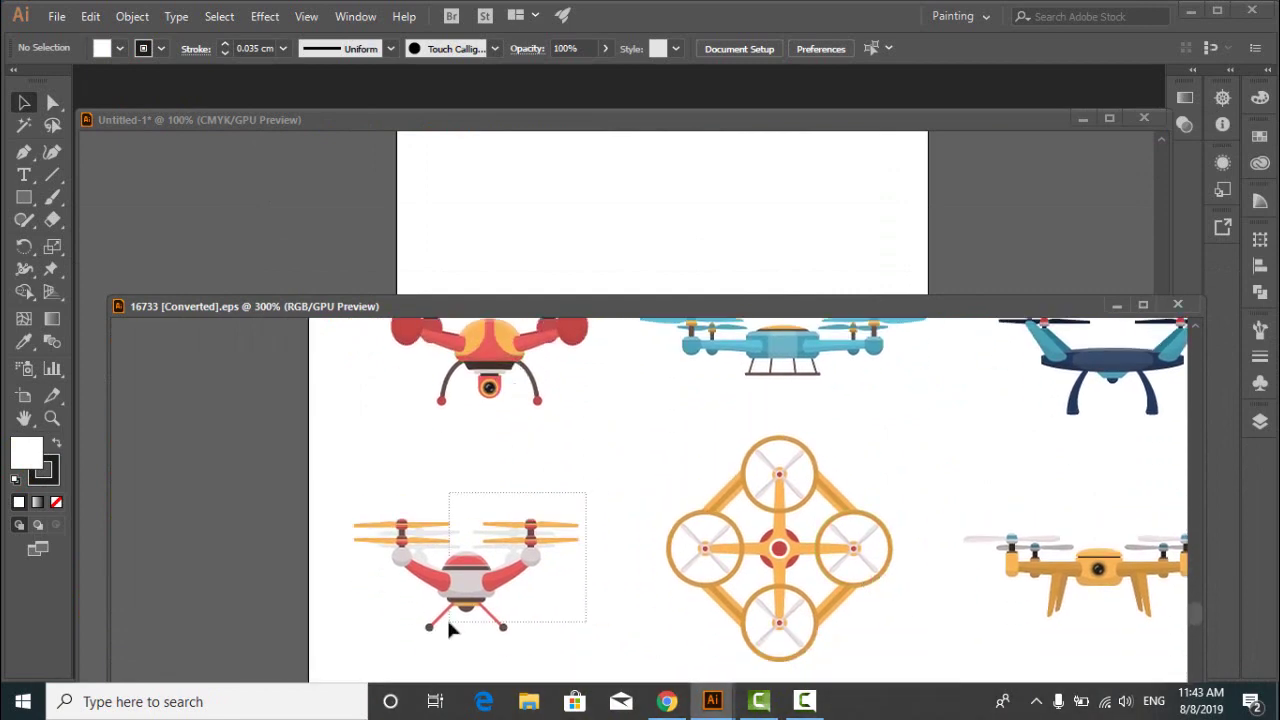
{"action": "left_click", "coordinate": [446, 616]}
{"action": "left_click_drag", "start_coordinate": [520, 594], "coordinate": [664, 220]}
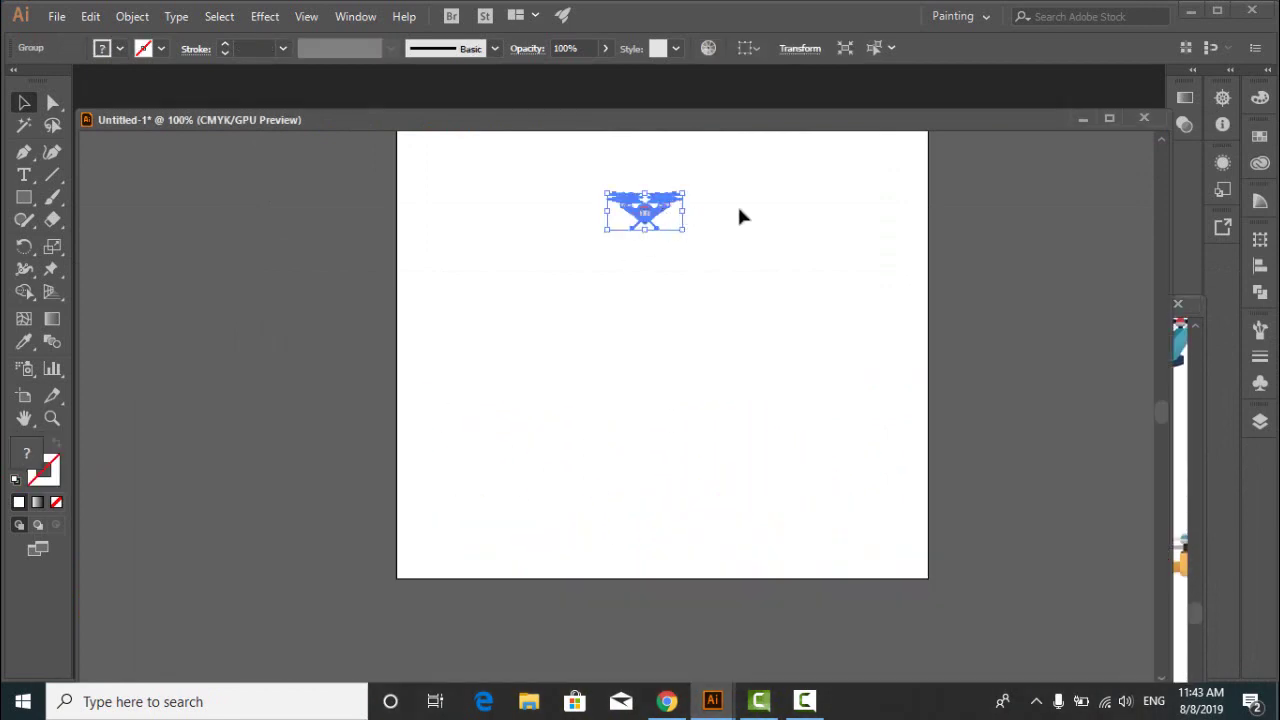
Inspect the red-and-grey drone up close and delete it from the Untitled-1 artboard
{"action": "left_click", "coordinate": [645, 168]}
{"action": "scroll", "coordinate": [635, 171], "scroll_direction": "up", "scroll_amount": 7}
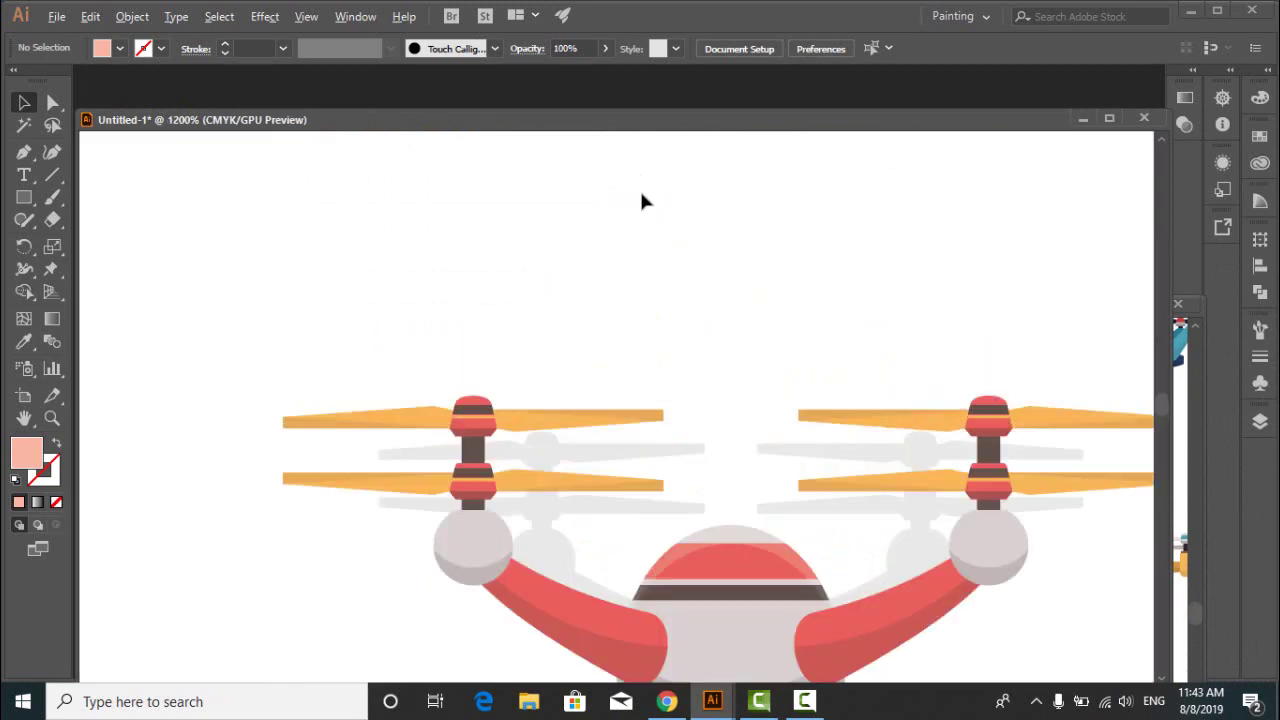
{"action": "scroll", "coordinate": [642, 196], "scroll_direction": "down", "scroll_amount": 6}
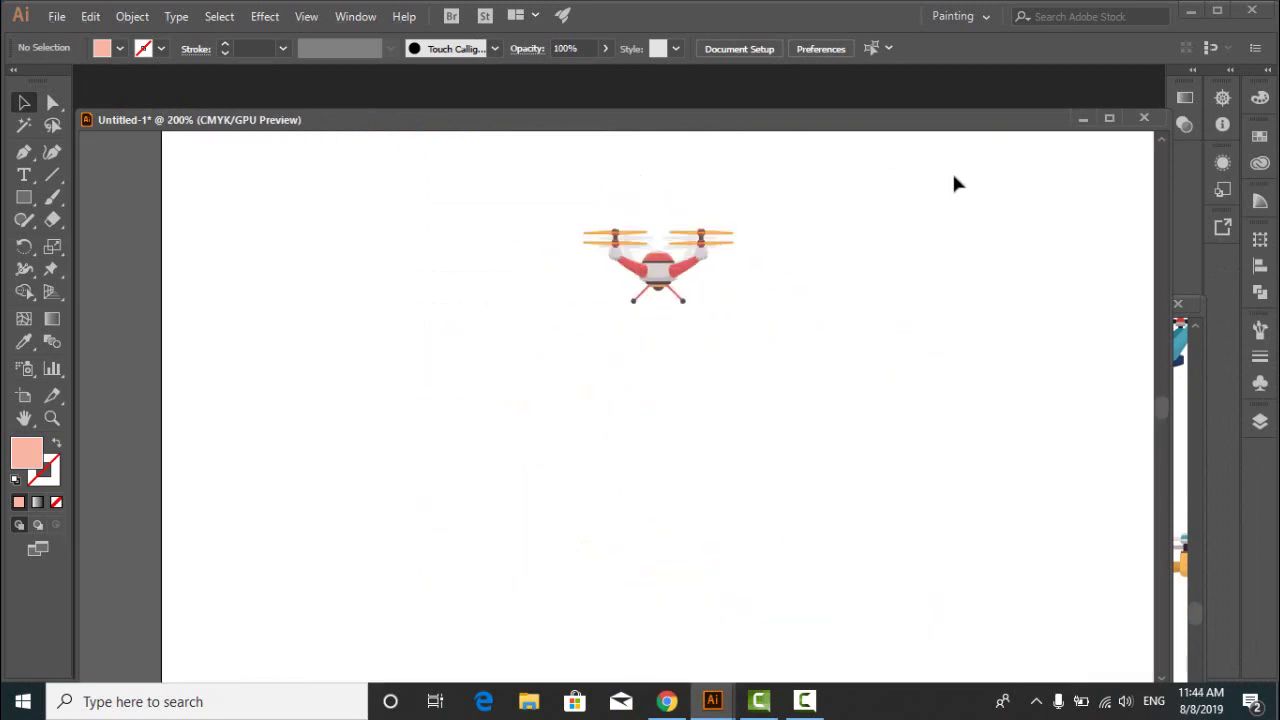
{"action": "left_click_drag", "start_coordinate": [955, 183], "coordinate": [546, 366]}
{"action": "key", "text": "Delete"}
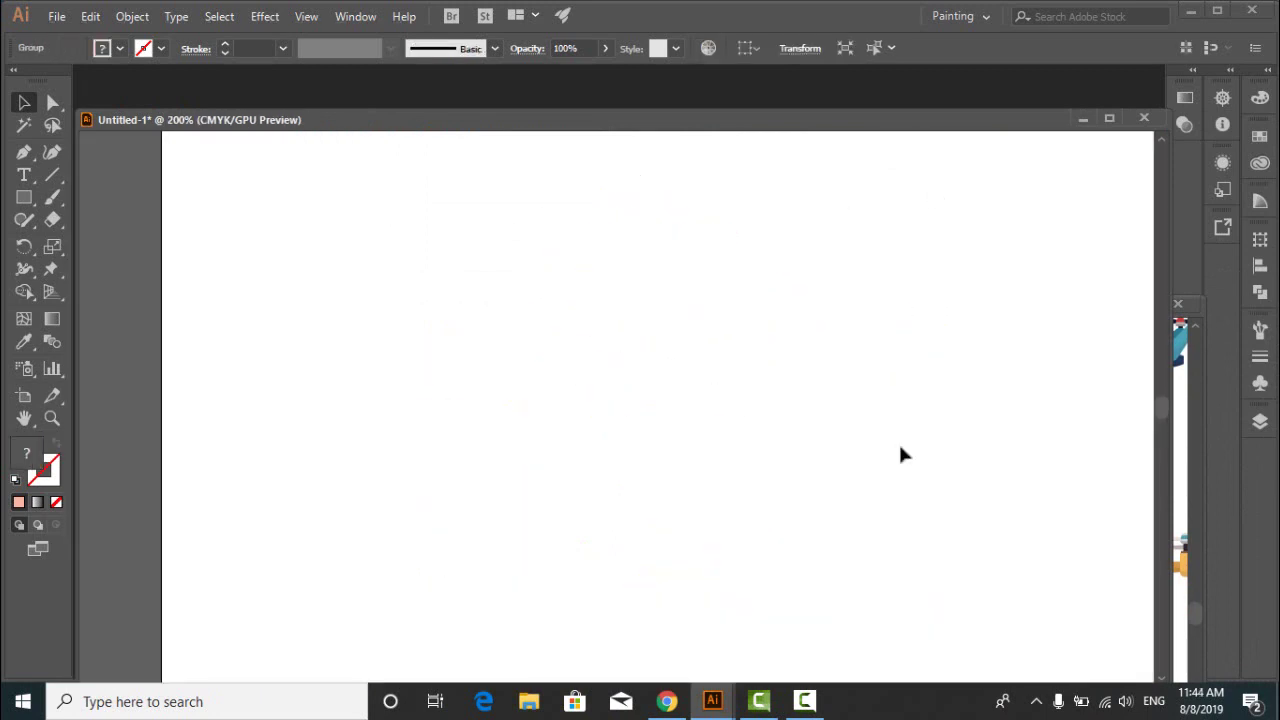
Copy the red-and-yellow drone with the hanging camera from 16733 [Converted].eps onto the Untitled-1 artboard
{"action": "left_click", "coordinate": [1185, 452]}
{"action": "left_click", "coordinate": [730, 500]}
{"action": "scroll", "coordinate": [590, 596], "scroll_direction": "down", "scroll_amount": 3}
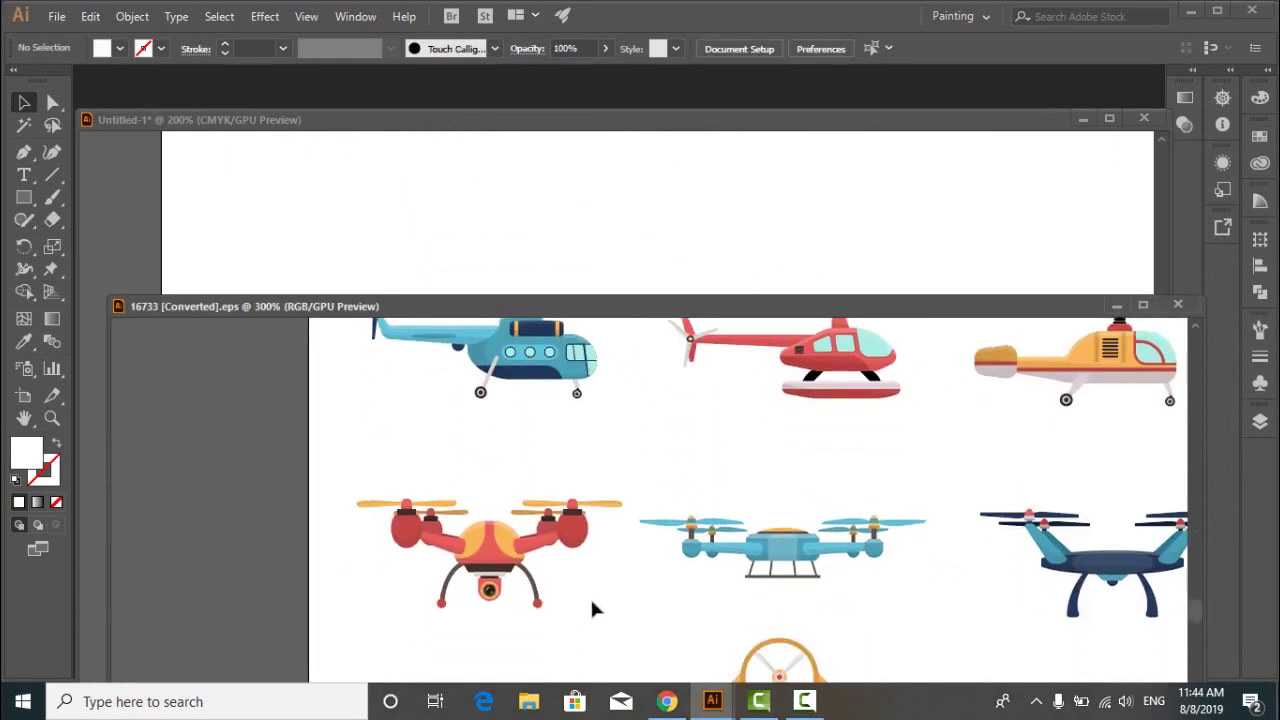
{"action": "scroll", "coordinate": [503, 539], "scroll_direction": "up", "scroll_amount": 3}
{"action": "scroll", "coordinate": [495, 528], "scroll_direction": "down", "scroll_amount": 3}
{"action": "left_click", "coordinate": [495, 528]}
{"action": "left_click_drag", "start_coordinate": [495, 528], "coordinate": [520, 268]}
{"action": "left_click", "coordinate": [727, 272]}
Ungroup the red-and-yellow drone on the Untitled-1 artboard so its front propellers can be selected separately
{"action": "scroll", "coordinate": [503, 183], "scroll_direction": "up", "scroll_amount": 3}
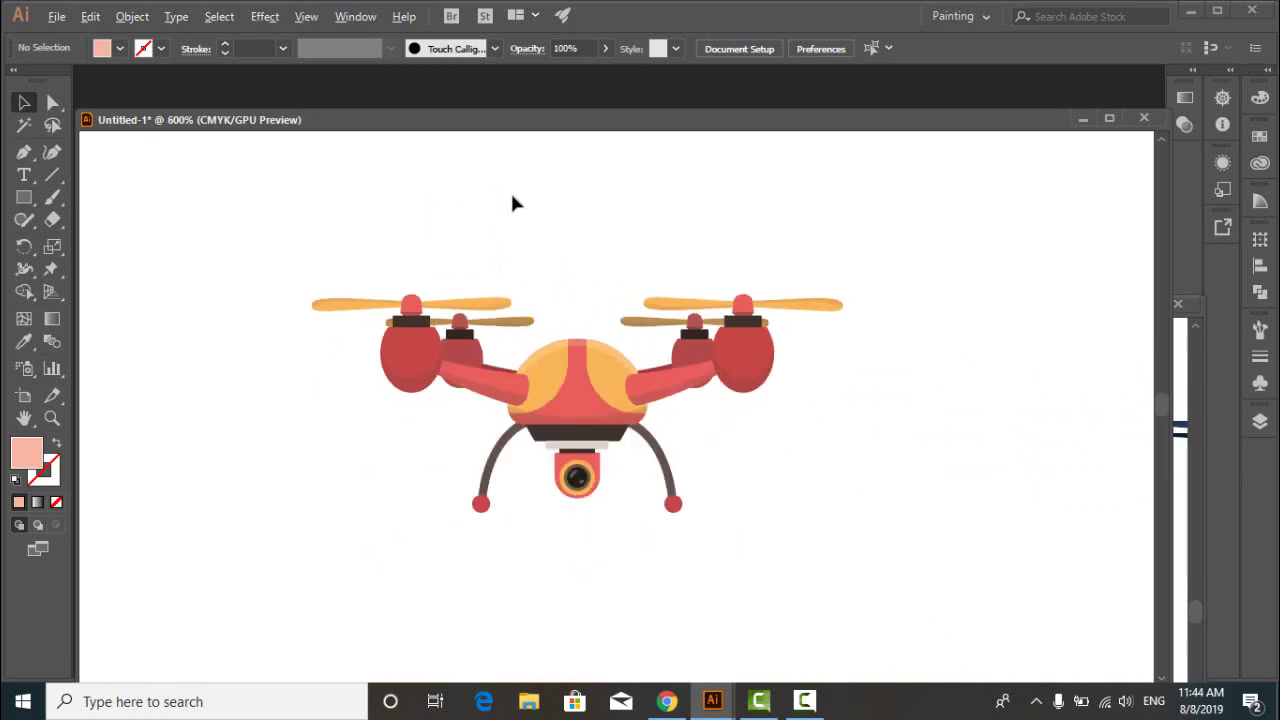
{"action": "scroll", "coordinate": [599, 227], "scroll_direction": "down", "scroll_amount": 2}
{"action": "scroll", "coordinate": [571, 229], "scroll_direction": "up", "scroll_amount": 2}
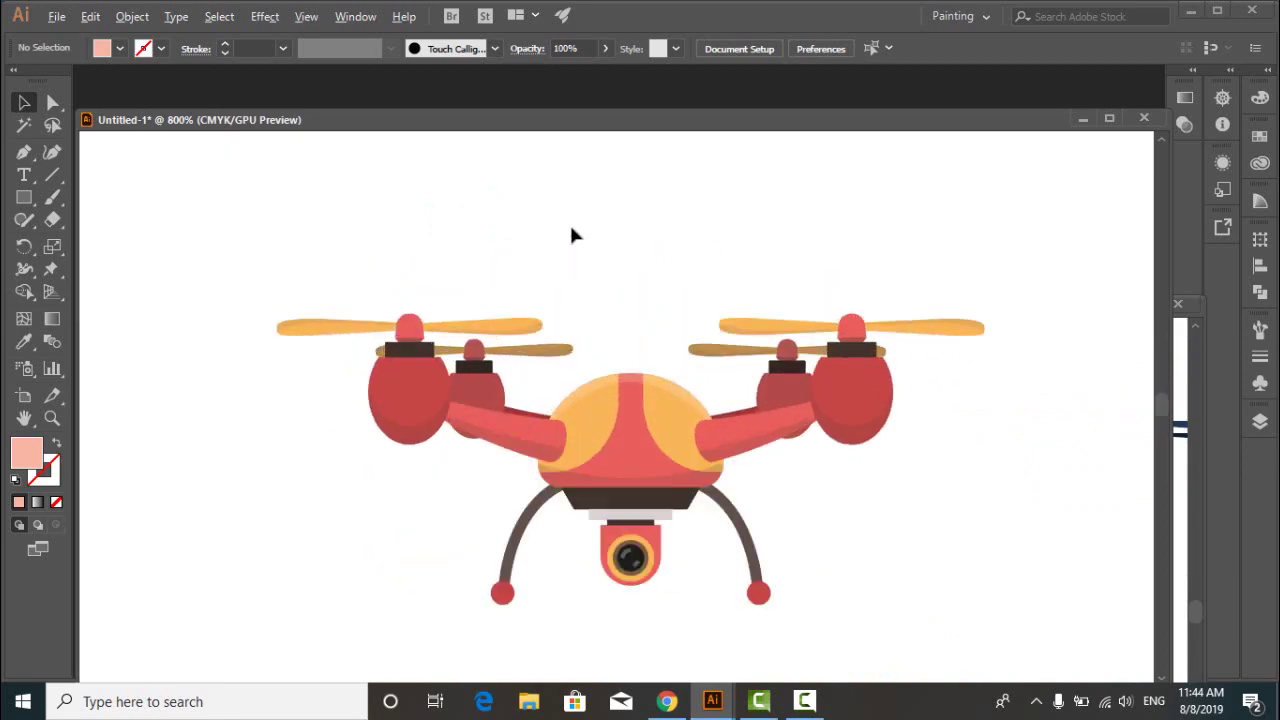
{"action": "left_click", "coordinate": [783, 322]}
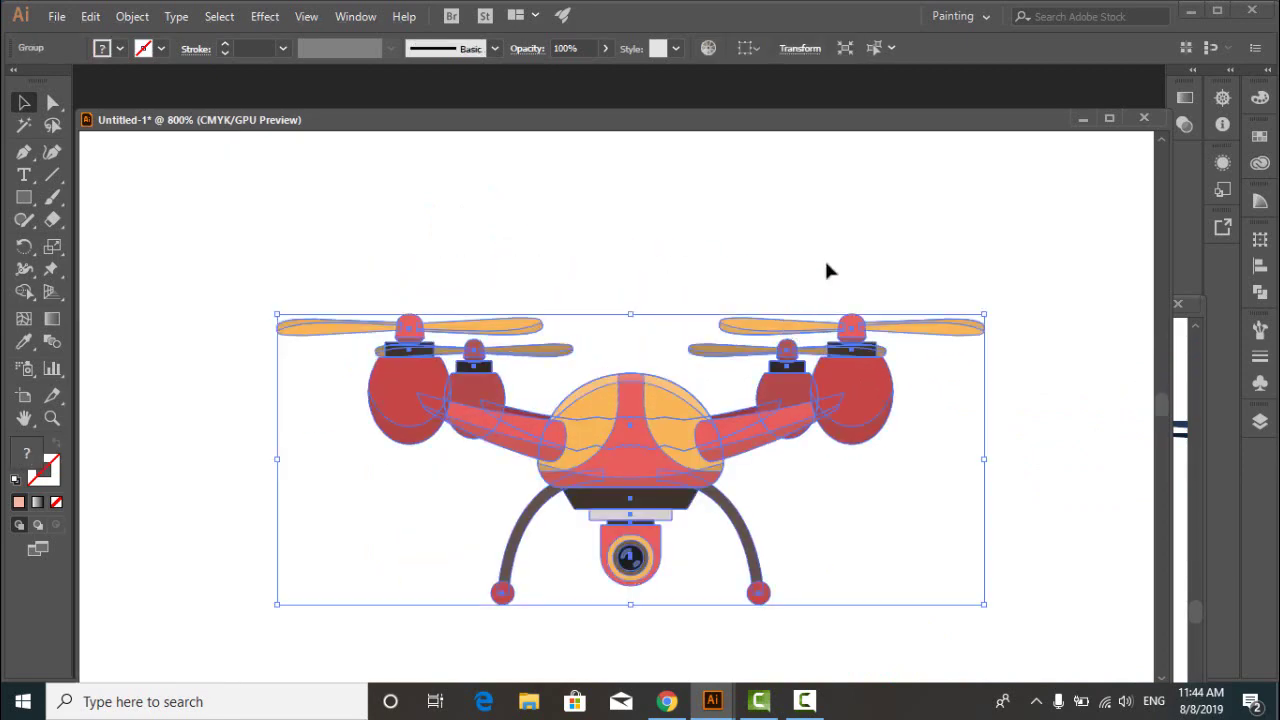
{"action": "left_click", "coordinate": [824, 262]}
{"action": "right_click", "coordinate": [806, 325]}
{"action": "left_click", "coordinate": [900, 478]}
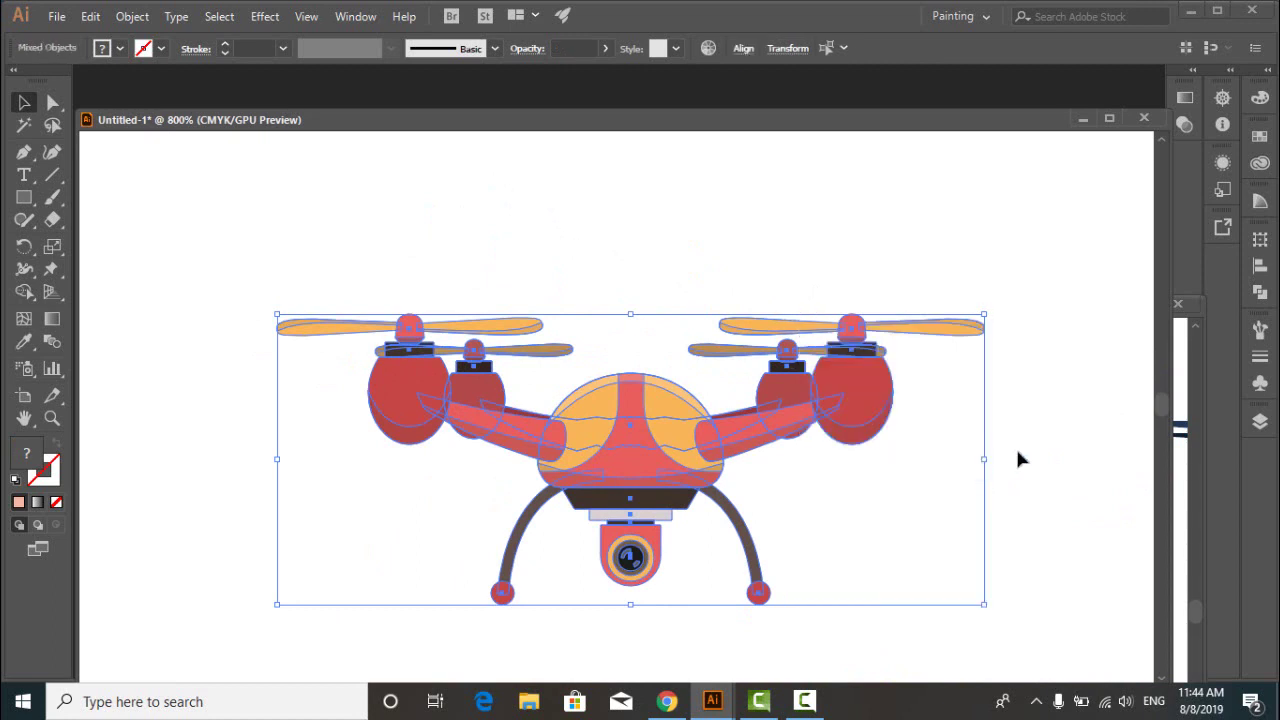
{"action": "left_click", "coordinate": [1020, 459]}
{"action": "left_click", "coordinate": [938, 332]}
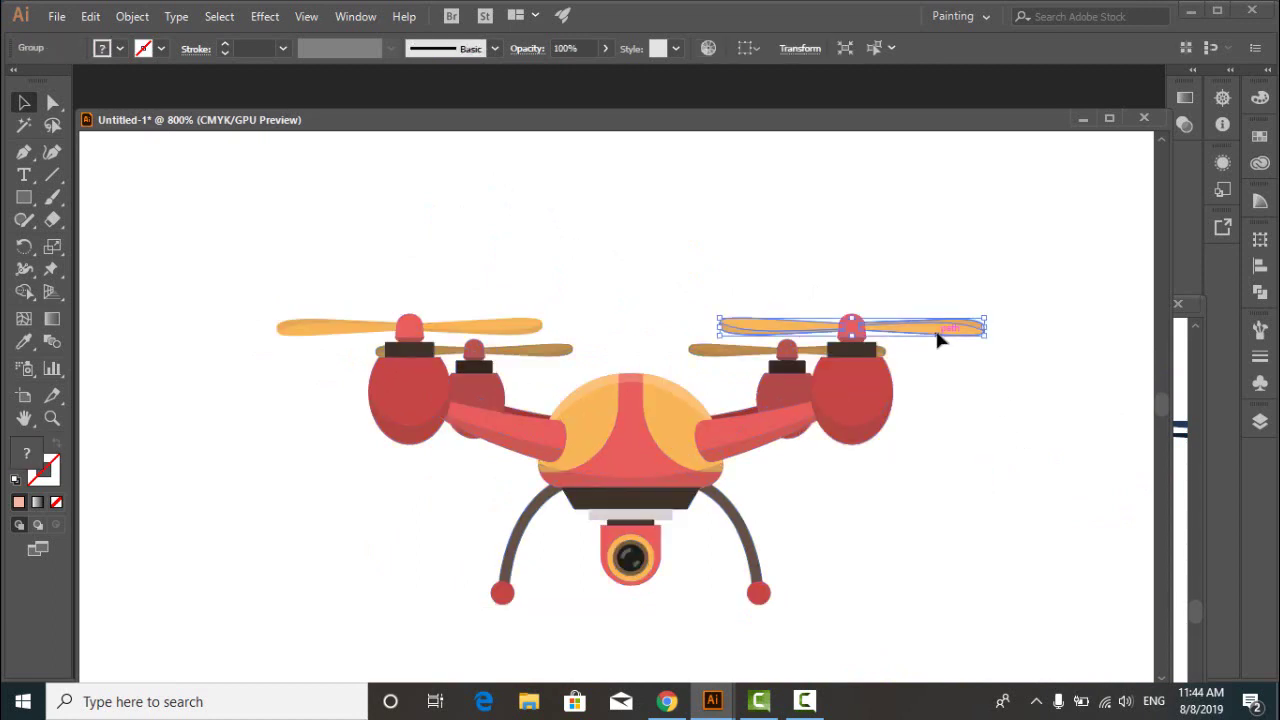
{"action": "left_click", "coordinate": [843, 234]}
Export the drone to the drone folder as PNG 1.1 at High (300 ppi) resolution with a transparent background
{"action": "left_click", "coordinate": [57, 16]}
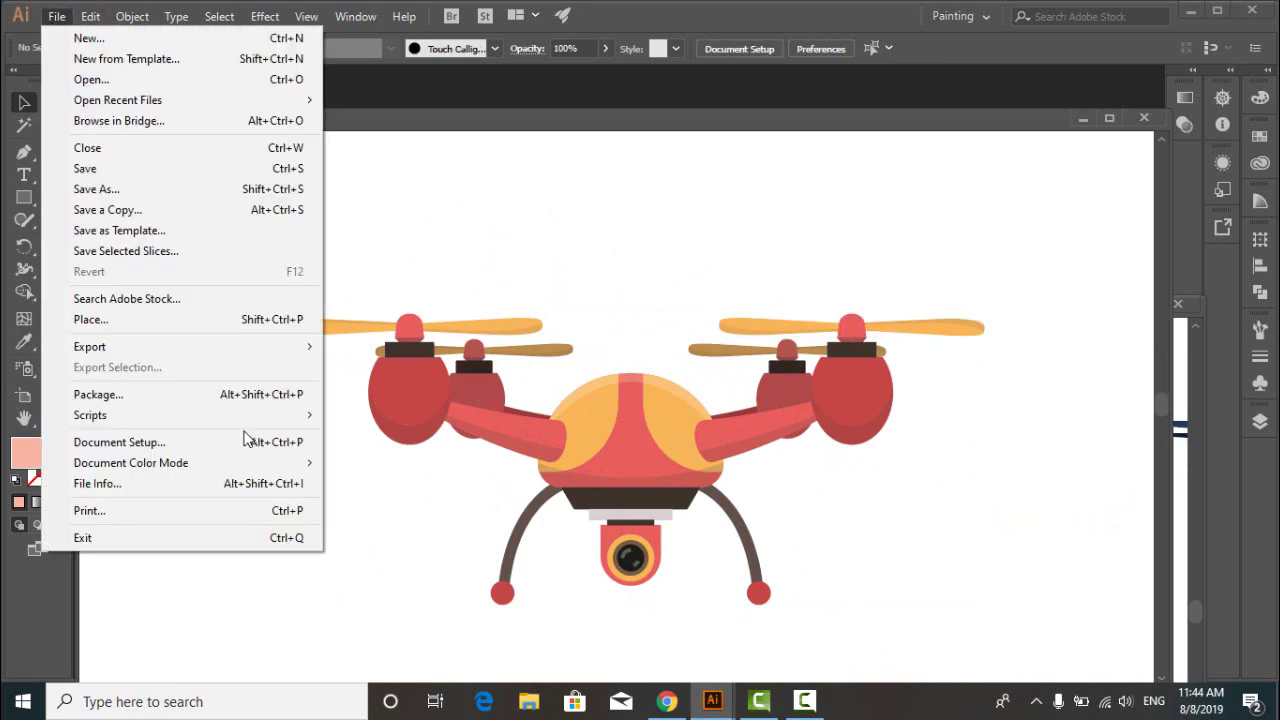
{"action": "mouse_move", "coordinate": [171, 351]}
{"action": "left_click", "coordinate": [370, 366]}
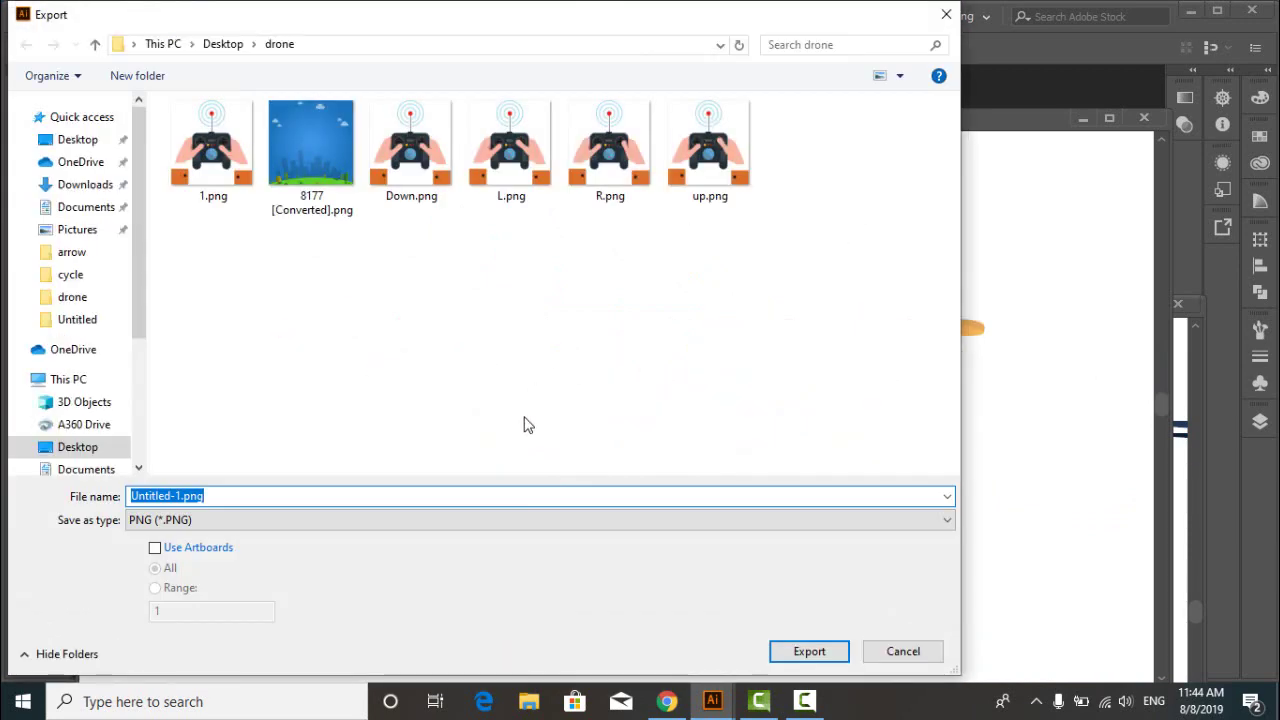
{"action": "type", "text": "1.1"}
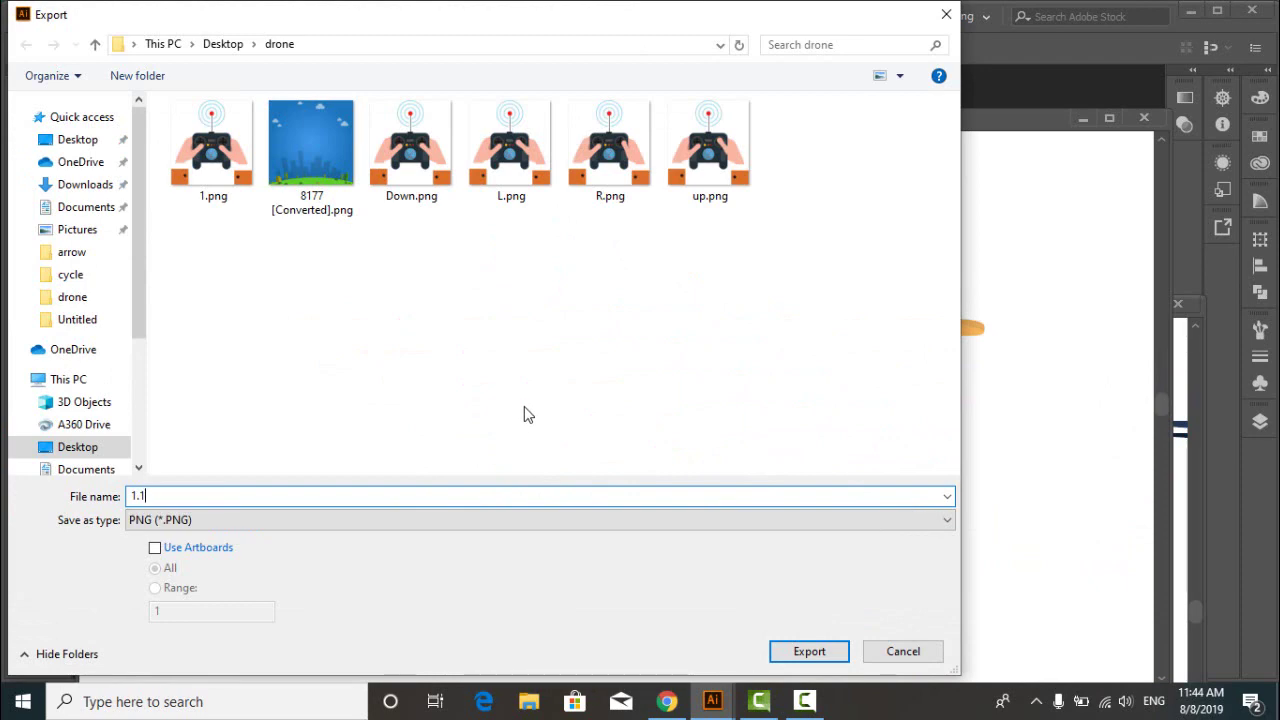
{"action": "left_click", "coordinate": [808, 651]}
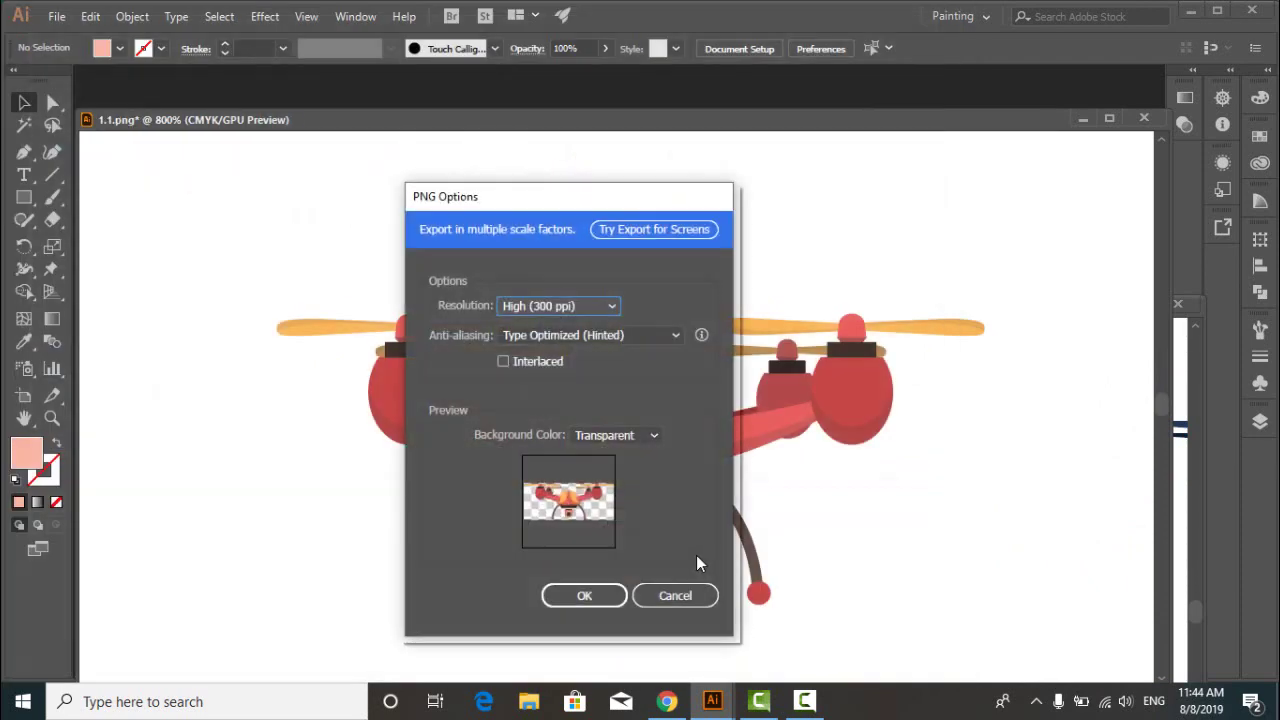
{"action": "left_click", "coordinate": [592, 597]}
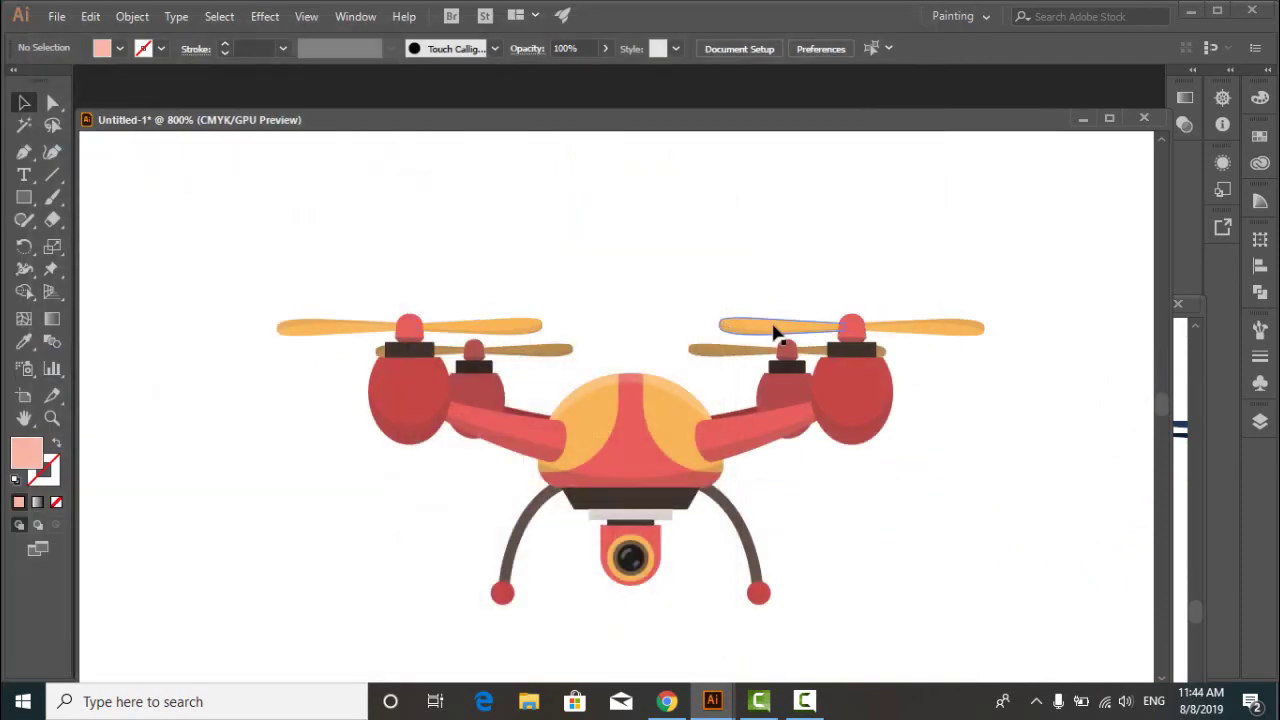
Shorten the right front propeller by narrowing it from both ends around its hub
{"action": "left_click", "coordinate": [776, 333]}
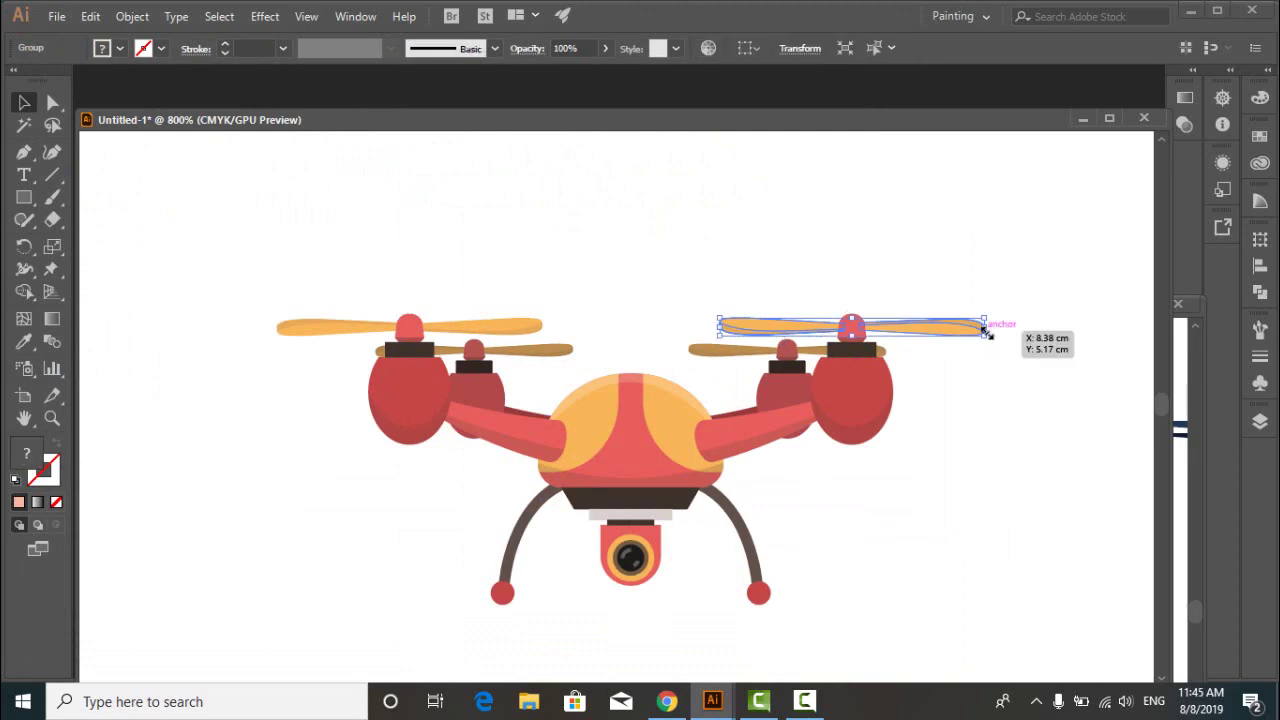
{"action": "left_click", "coordinate": [960, 440]}
{"action": "left_click", "coordinate": [934, 332]}
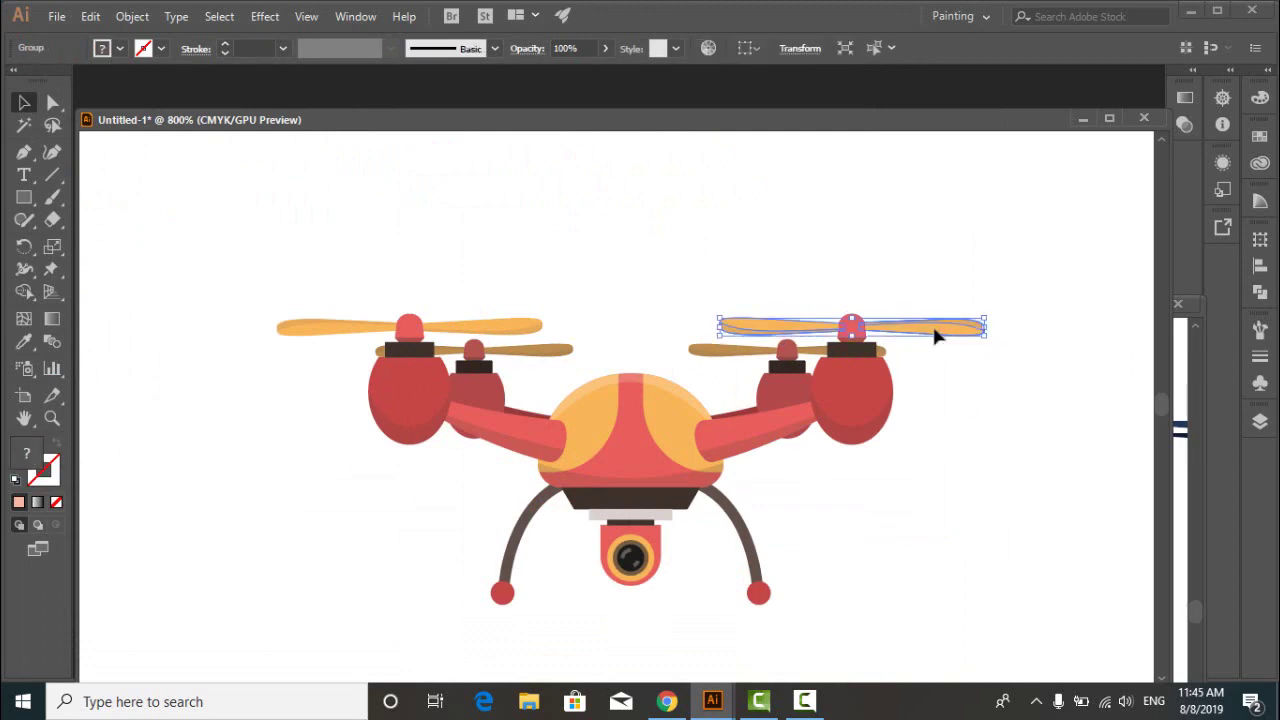
{"action": "mouse_move", "coordinate": [984, 328]}
{"action": "left_mouse_down"}
{"action": "mouse_move", "coordinate": [972, 328]}
{"action": "mouse_move", "coordinate": [1006, 380]}
{"action": "mouse_move", "coordinate": [986, 329]}
{"action": "mouse_move", "coordinate": [972, 328]}
{"action": "mouse_move", "coordinate": [986, 329]}
{"action": "left_mouse_up"}
{"action": "left_click_drag", "start_coordinate": [726, 328], "coordinate": [737, 328]}
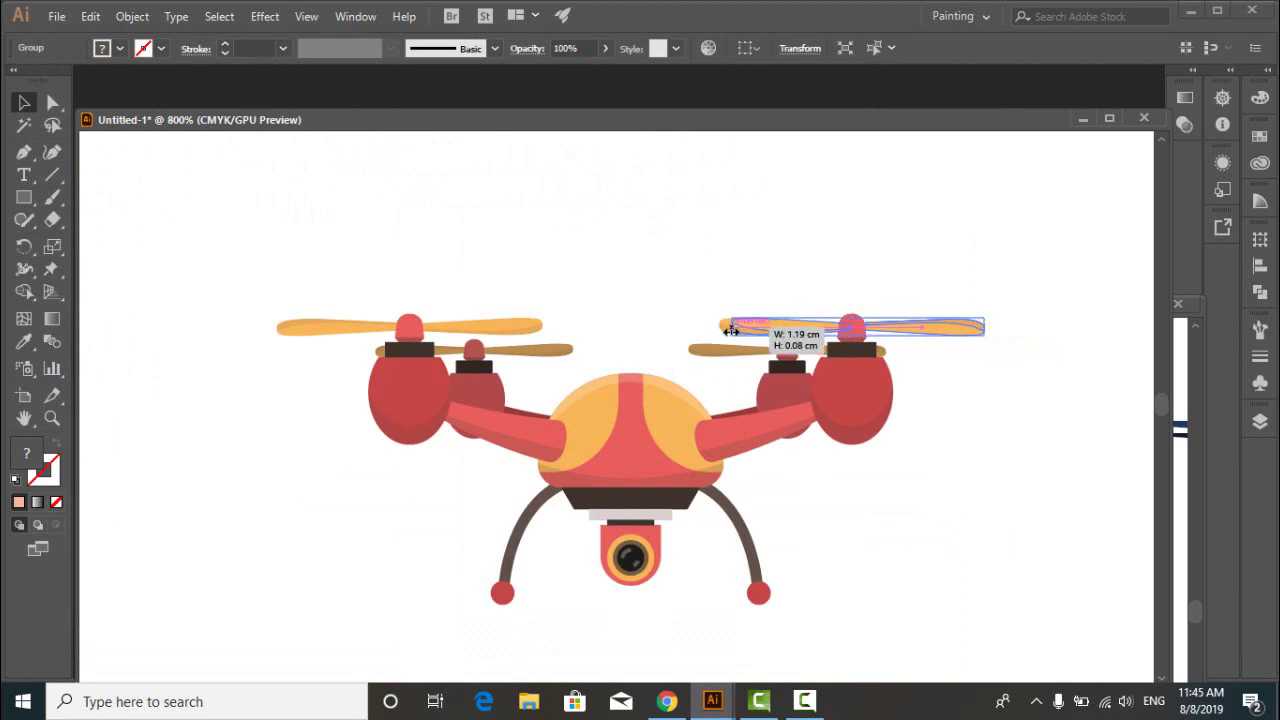
{"action": "left_click_drag", "start_coordinate": [986, 328], "coordinate": [957, 328]}
Shorten the left front propeller from both ends to match the right front one
{"action": "left_click", "coordinate": [500, 330]}
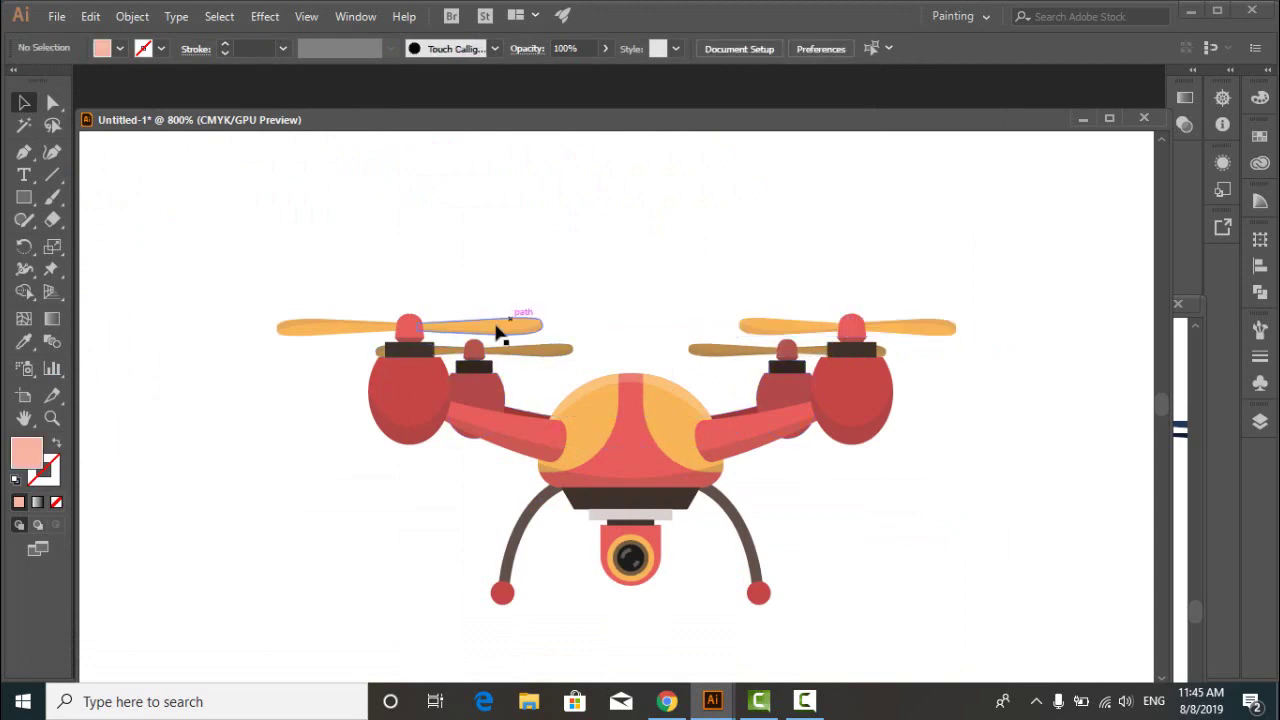
{"action": "left_click_drag", "start_coordinate": [549, 329], "coordinate": [531, 328]}
{"action": "left_click_drag", "start_coordinate": [288, 336], "coordinate": [293, 328]}
{"action": "left_click", "coordinate": [323, 429]}
Try to ungroup the translucent dark shading group that covers the rear rotors and arms
{"action": "left_click", "coordinate": [565, 356]}
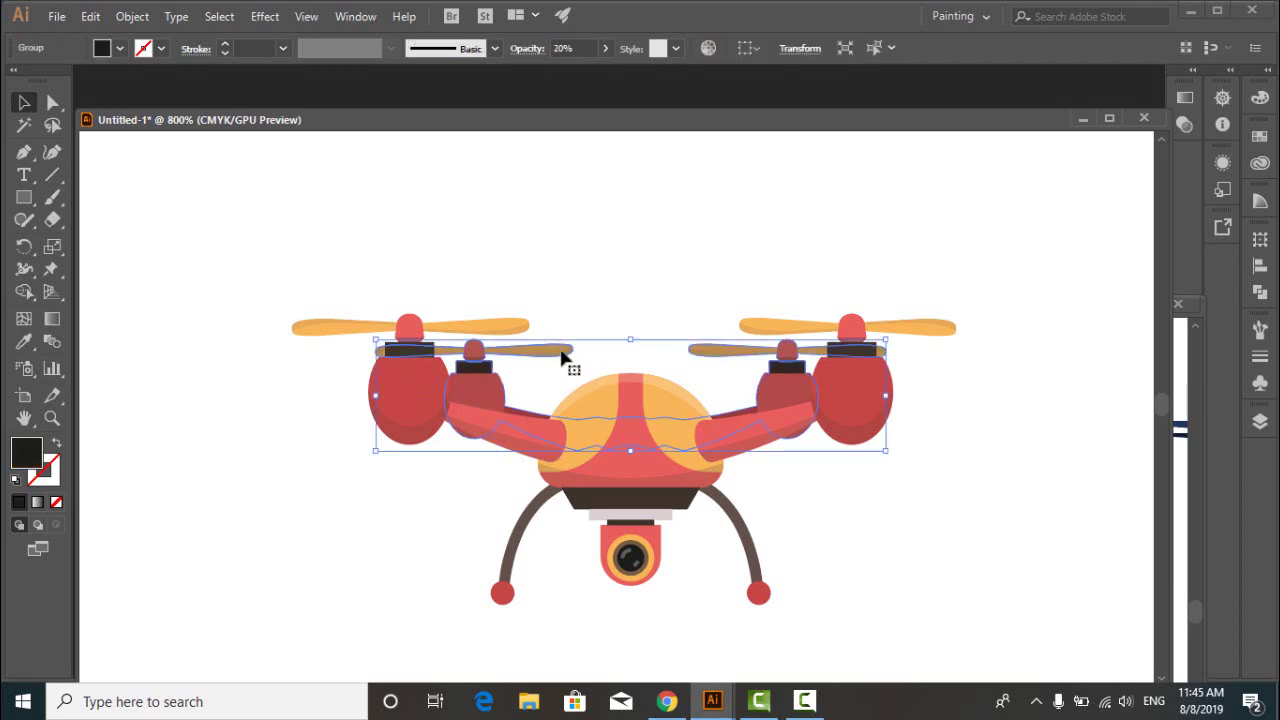
{"action": "right_click", "coordinate": [565, 356]}
{"action": "left_click", "coordinate": [766, 557]}
{"action": "left_click", "coordinate": [560, 356]}
{"action": "right_click", "coordinate": [563, 360]}
{"action": "left_click", "coordinate": [634, 503]}
{"action": "left_click", "coordinate": [616, 293]}
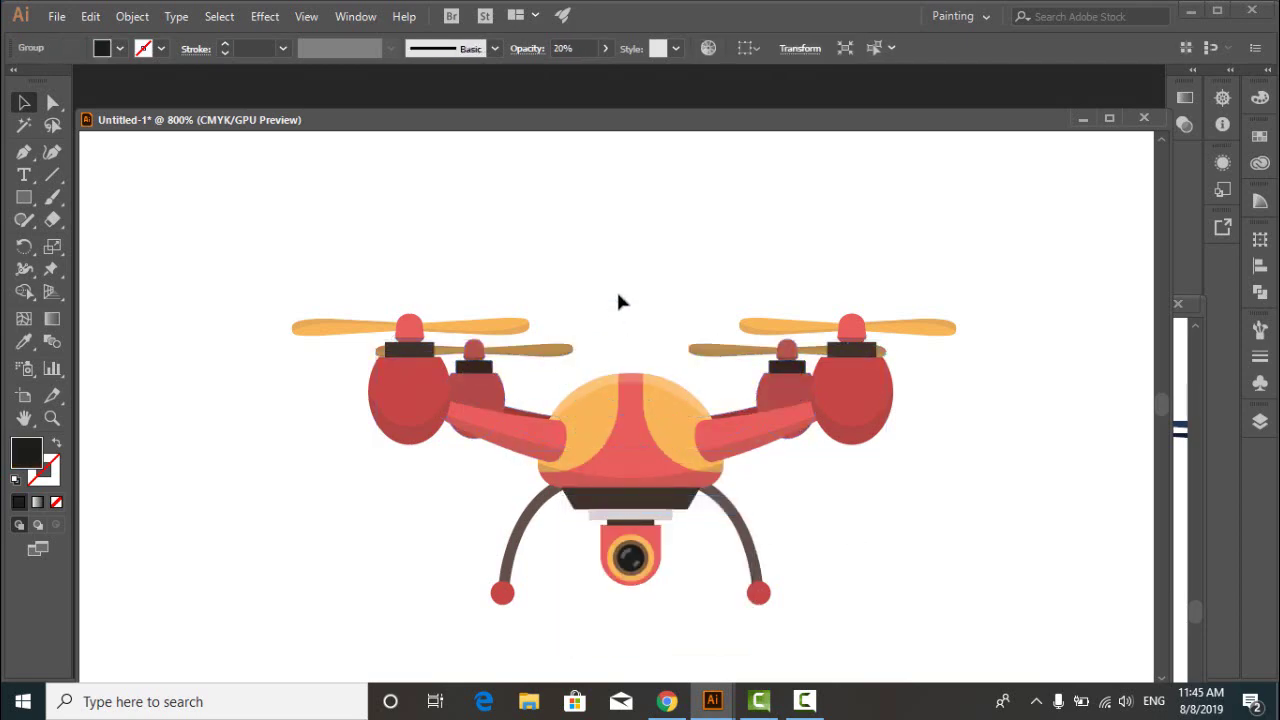
{"action": "left_click", "coordinate": [541, 358]}
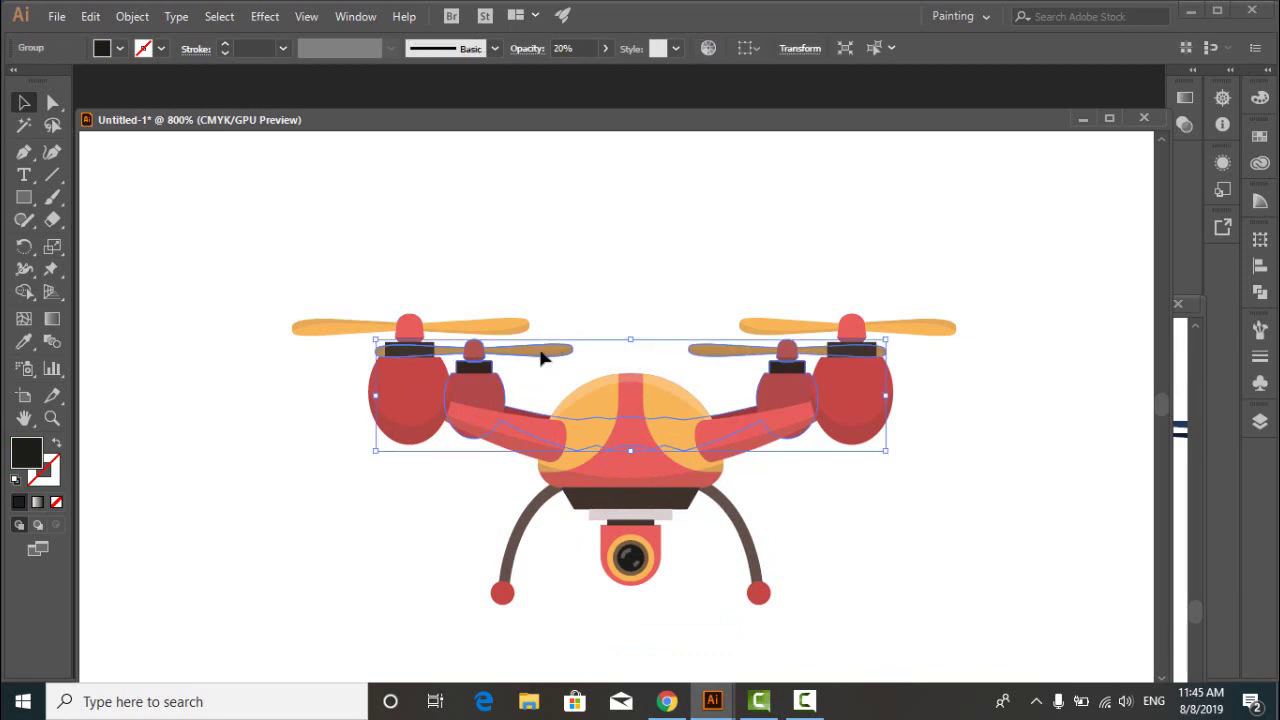
{"action": "right_click", "coordinate": [541, 358]}
{"action": "left_click", "coordinate": [616, 506]}
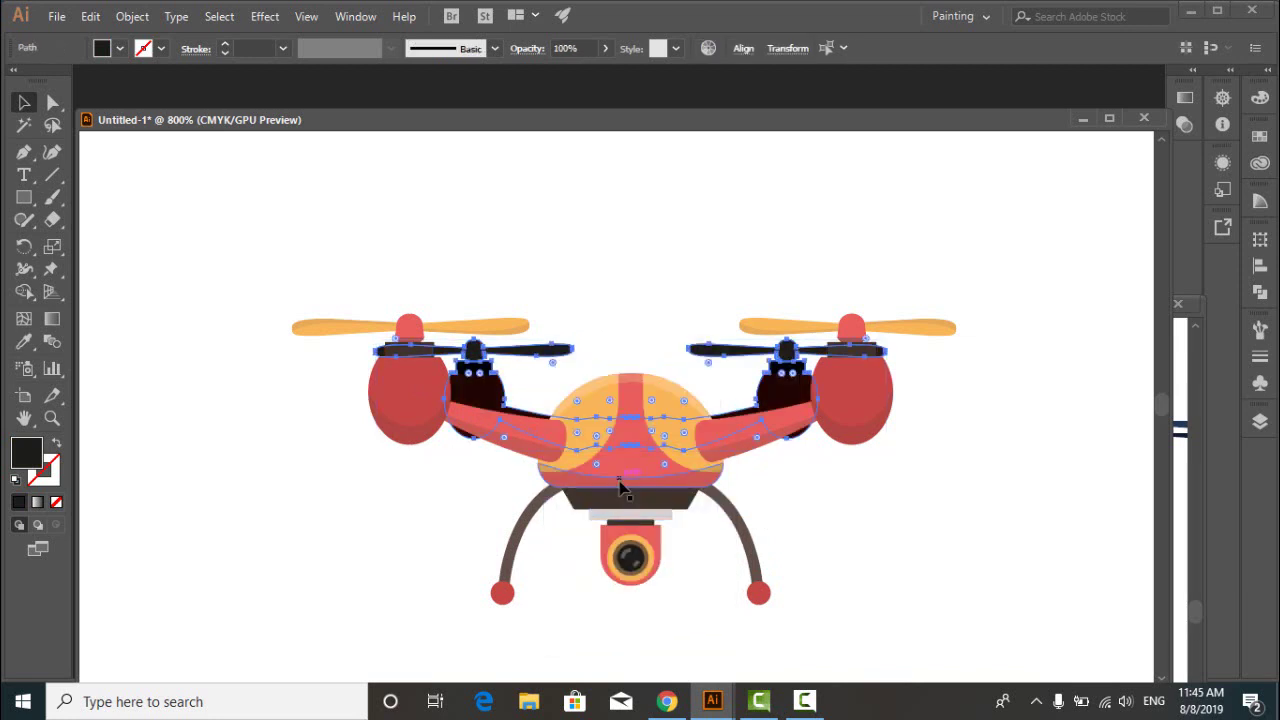
{"action": "left_click", "coordinate": [903, 494]}
Ungroup the rear shading overlay and recolour its motor-and-arm shape with the red sampled from the left front motor
{"action": "left_click", "coordinate": [519, 360]}
{"action": "right_click", "coordinate": [503, 355]}
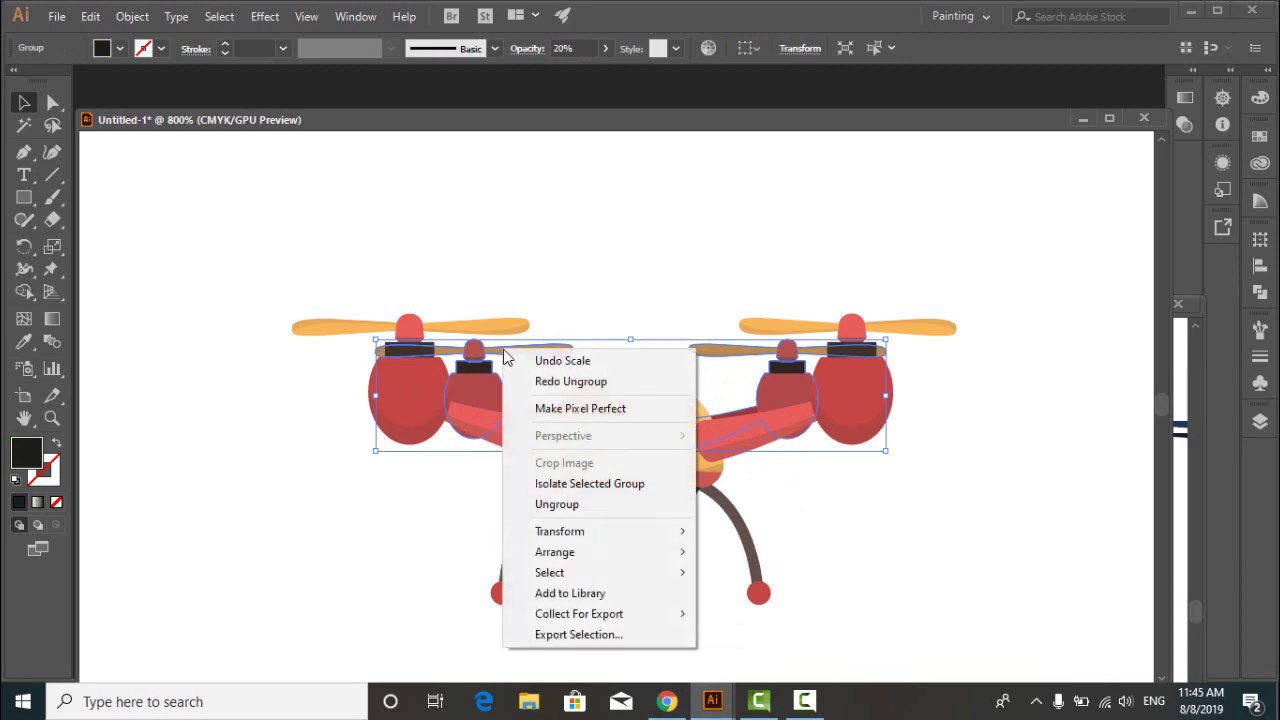
{"action": "left_click", "coordinate": [555, 506]}
{"action": "left_click", "coordinate": [829, 442]}
{"action": "left_click", "coordinate": [778, 400]}
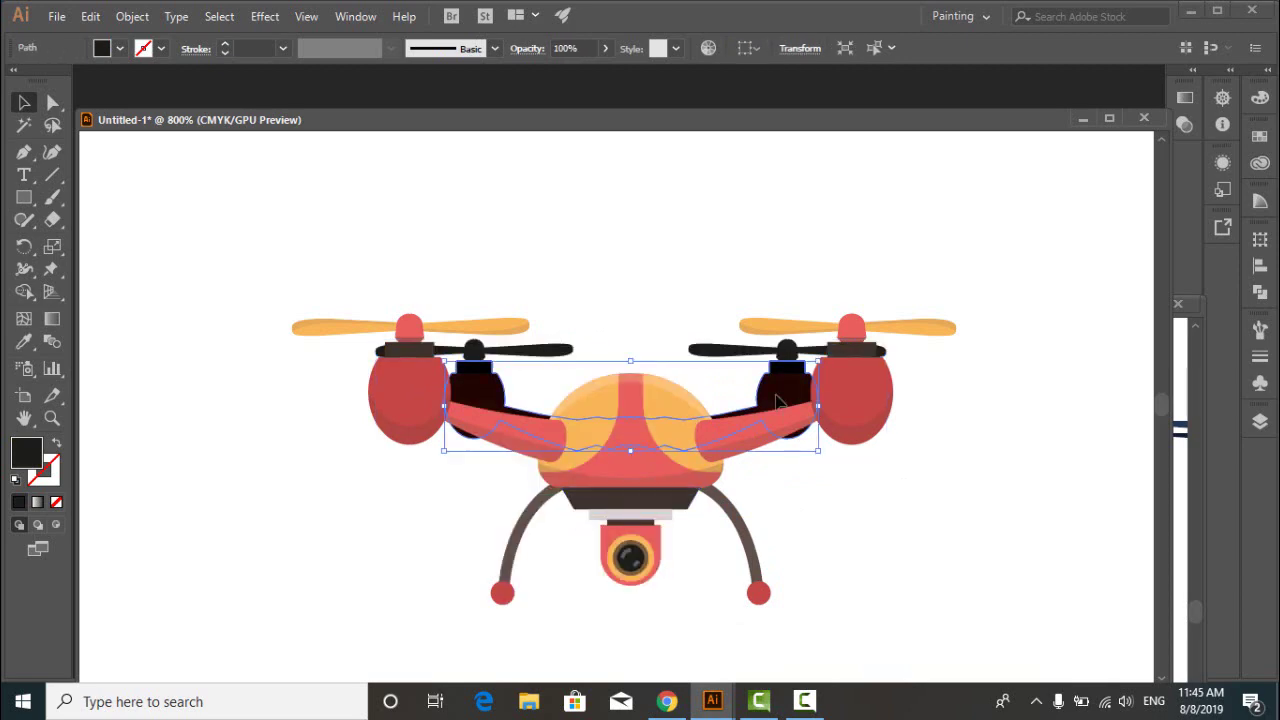
{"action": "left_click", "coordinate": [24, 341]}
{"action": "left_click", "coordinate": [414, 374]}
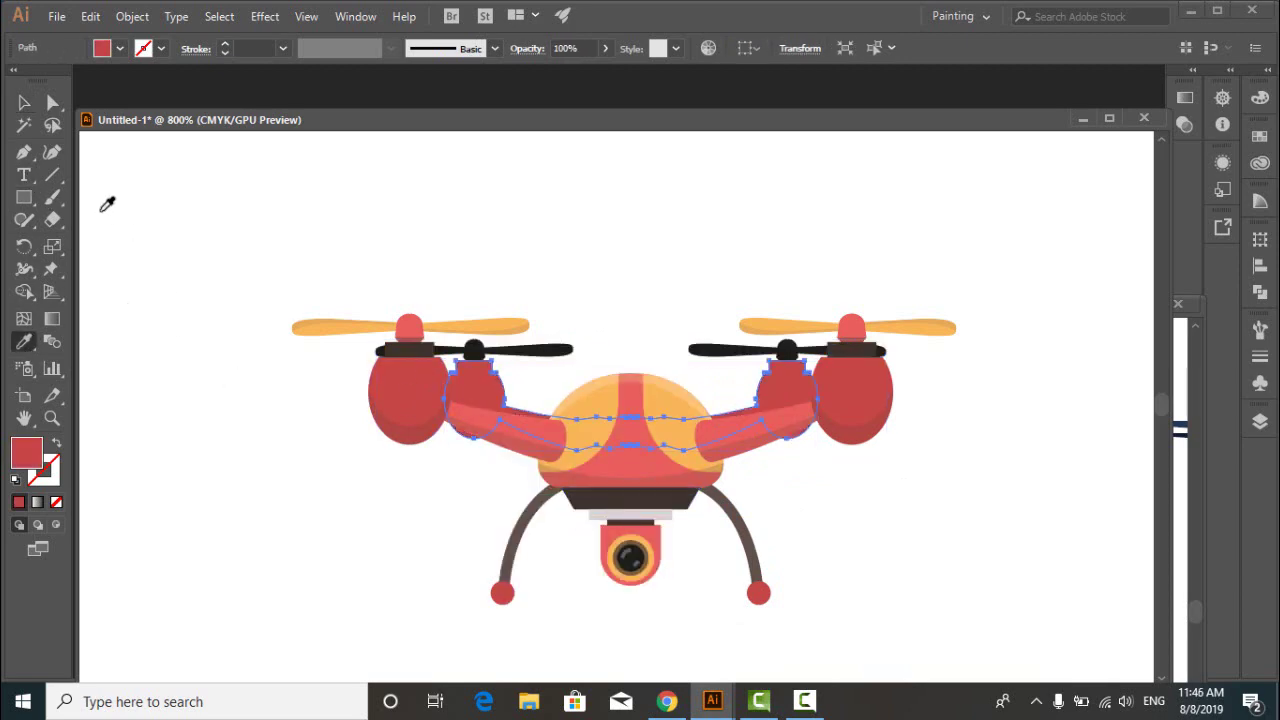
{"action": "left_click", "coordinate": [24, 102]}
{"action": "left_click", "coordinate": [117, 258]}
Delete the black overlay shapes covering the right and left rear propellers
{"action": "left_click", "coordinate": [731, 353]}
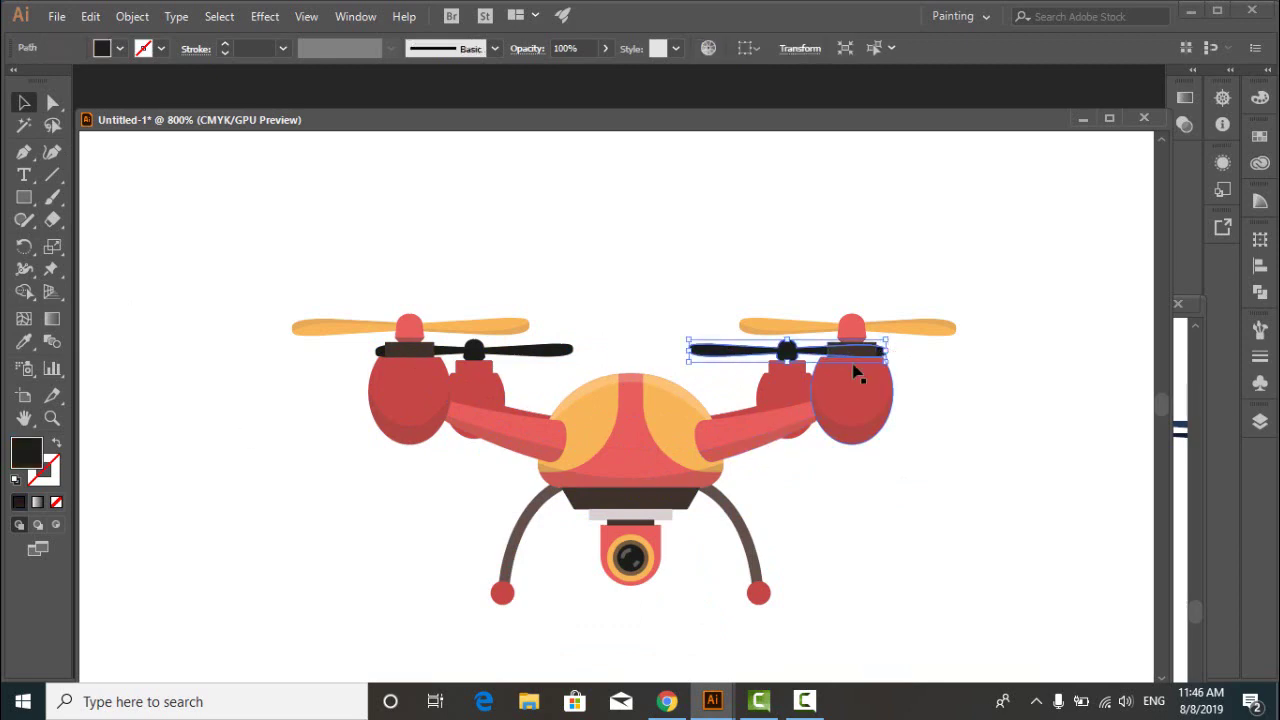
{"action": "left_click", "coordinate": [900, 592]}
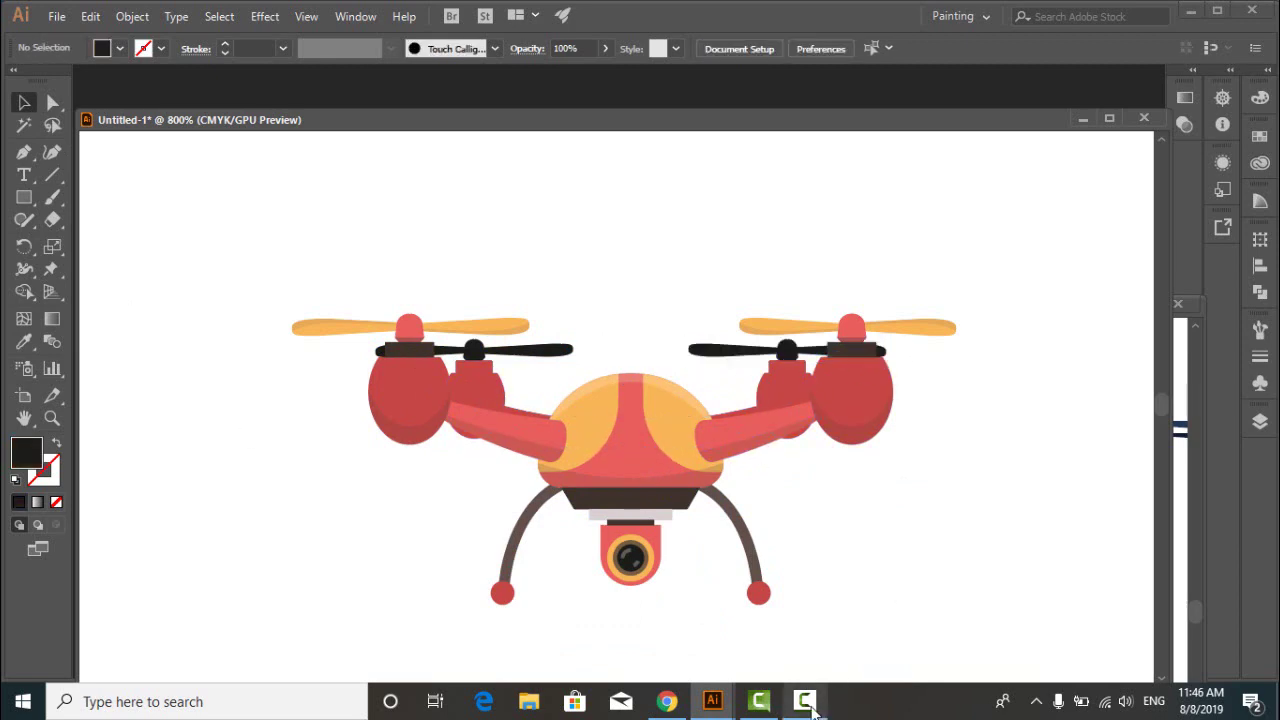
{"action": "left_click", "coordinate": [805, 700]}
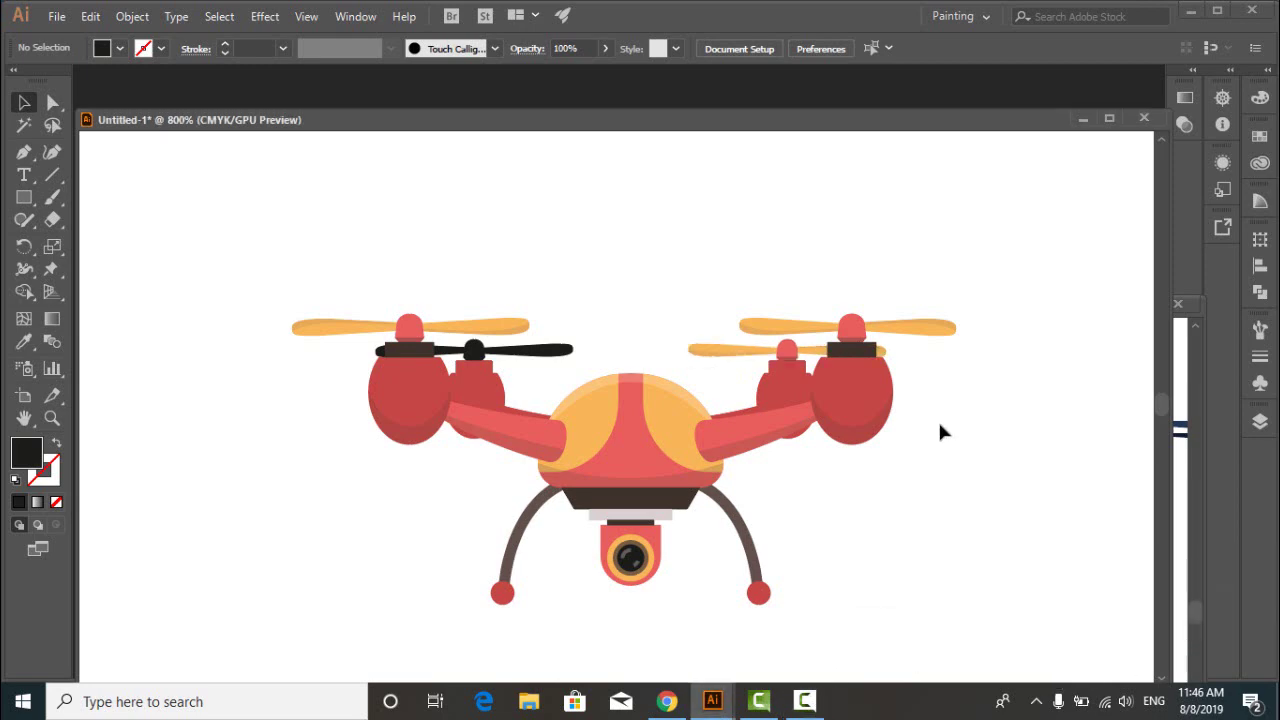
{"action": "left_click", "coordinate": [526, 357]}
{"action": "key", "text": "i"}
{"action": "left_click", "coordinate": [608, 394]}
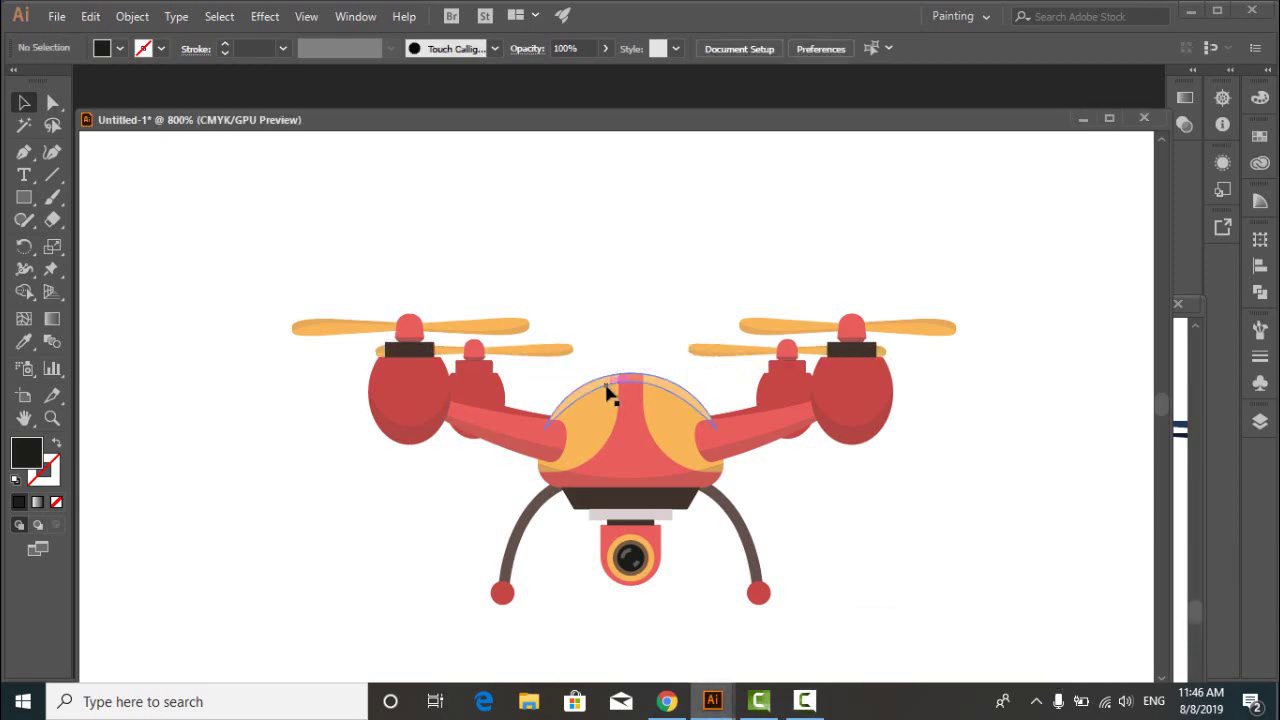
{"action": "key", "text": "v"}
{"action": "left_click", "coordinate": [815, 385]}
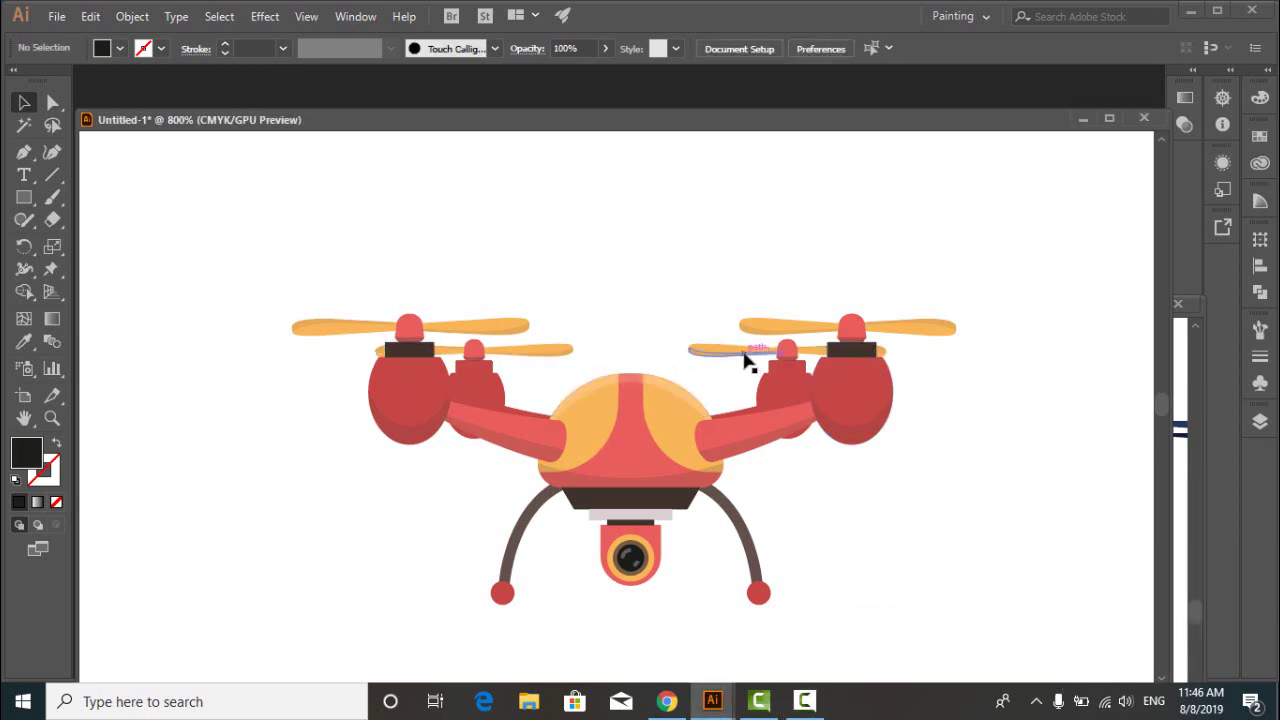
Delete the dark band above the left front motor, then undo the deletion
{"action": "left_click", "coordinate": [426, 350]}
{"action": "key", "text": "Delete"}
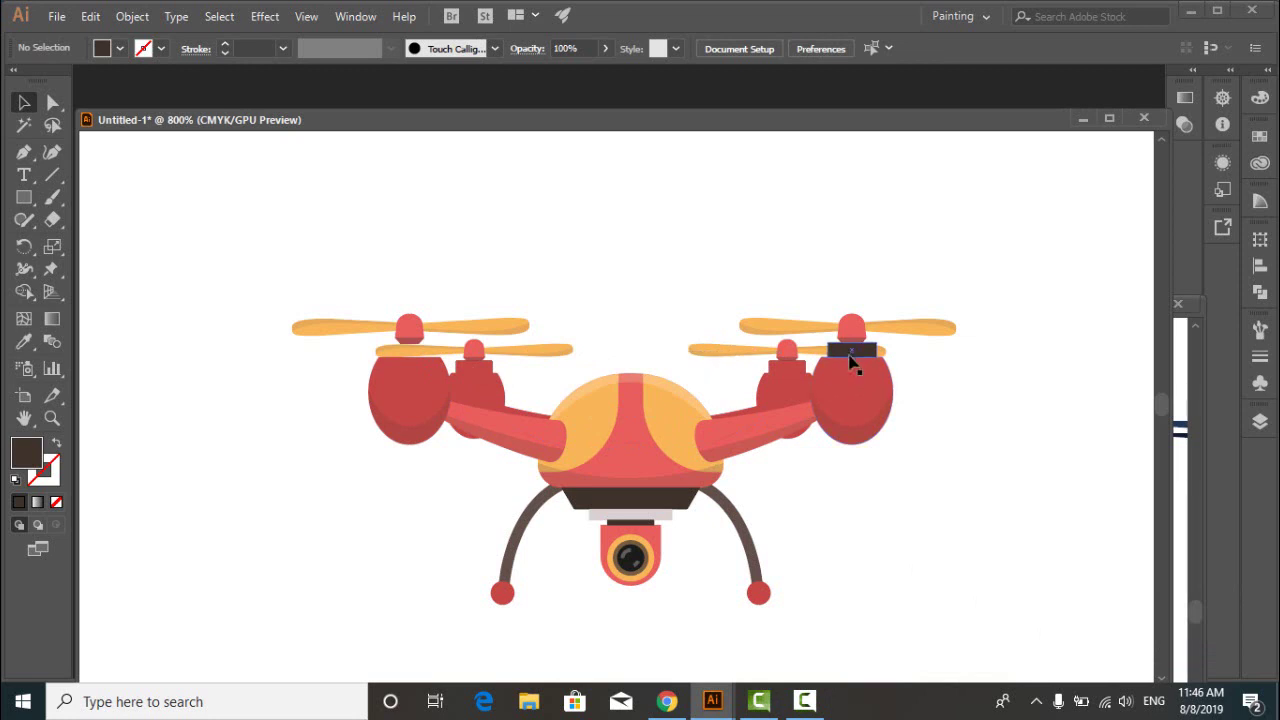
{"action": "key", "text": "ctrl+z"}
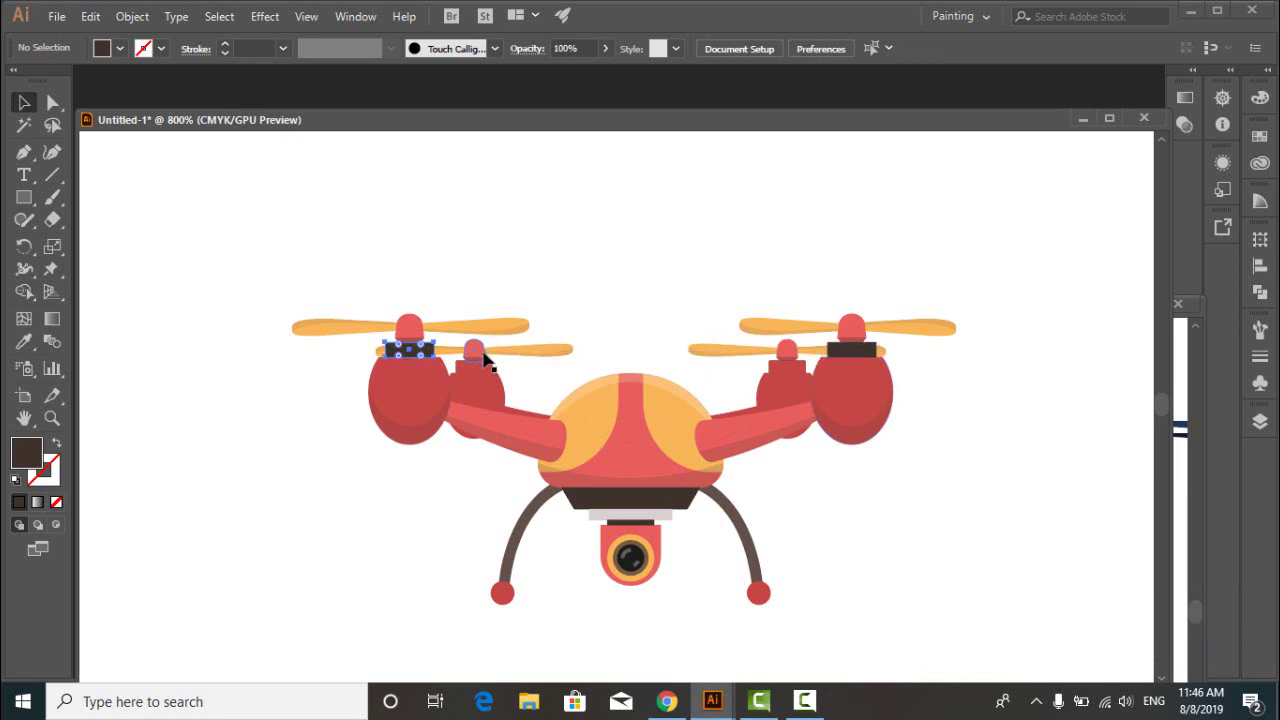
{"action": "left_click", "coordinate": [586, 286]}
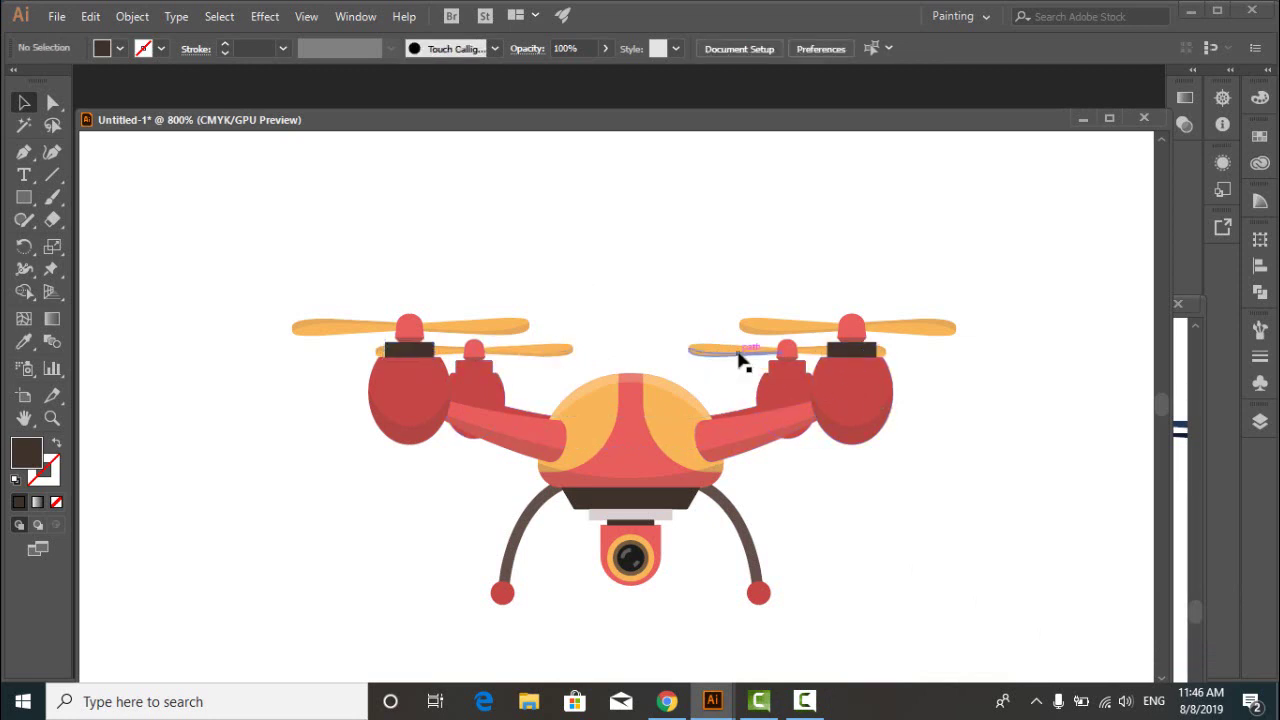
Ungroup the rear rotor assembly and shorten the right rear propeller from both ends
{"action": "left_click", "coordinate": [737, 357]}
{"action": "right_click", "coordinate": [742, 357]}
{"action": "left_click", "coordinate": [910, 504]}
{"action": "left_click", "coordinate": [760, 350]}
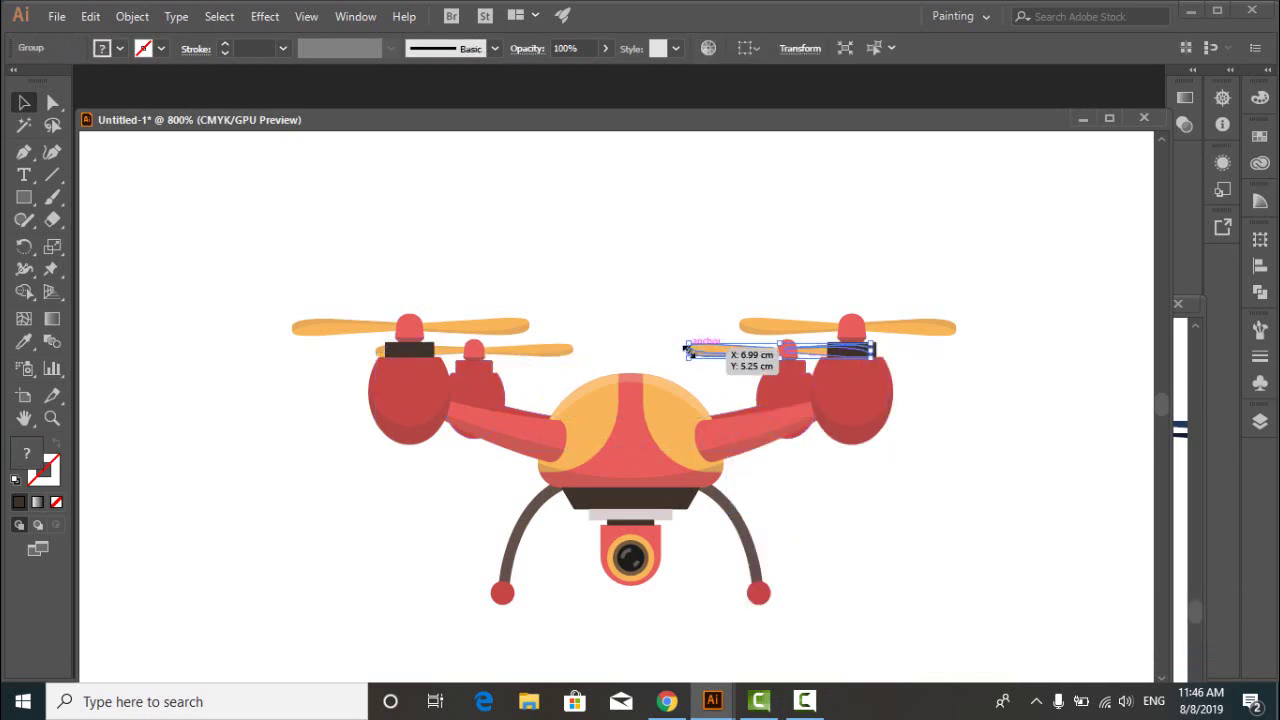
Ungroup the remaining rear rotor parts and shorten the left rear propeller to match the right one
{"action": "left_click", "coordinate": [565, 355]}
{"action": "right_click", "coordinate": [566, 354]}
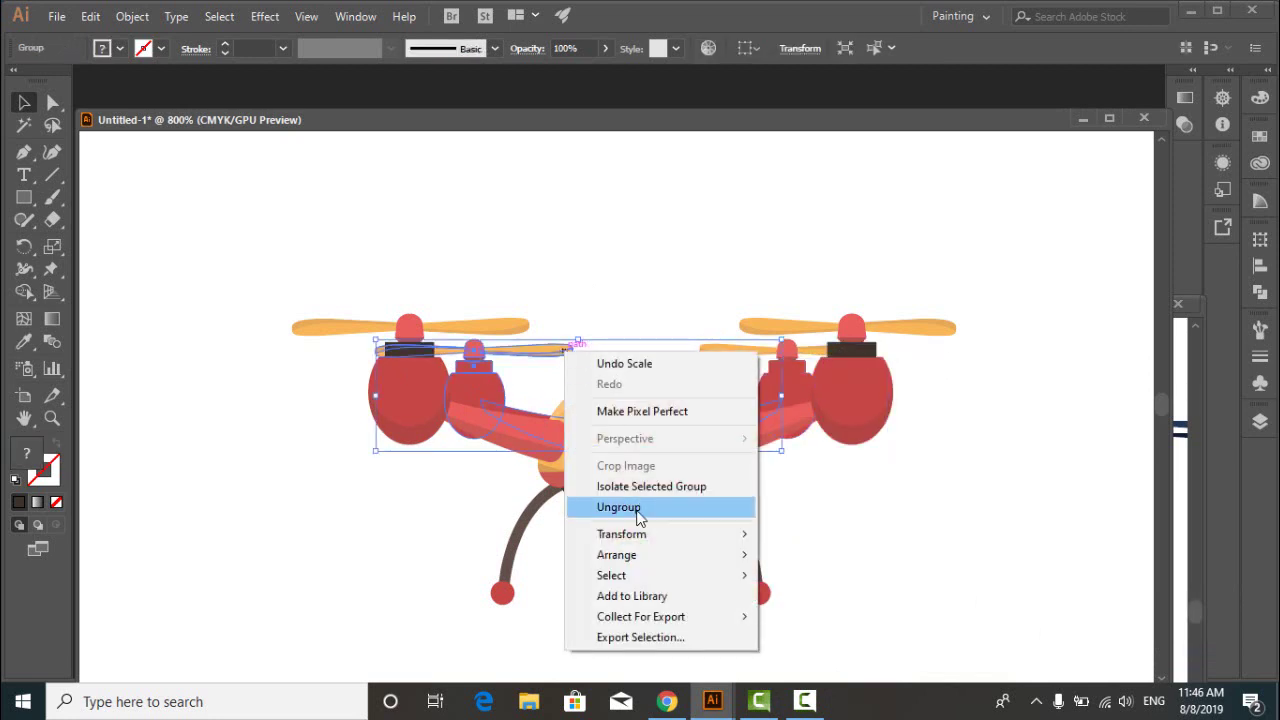
{"action": "left_click", "coordinate": [643, 506]}
{"action": "left_click", "coordinate": [563, 348]}
{"action": "left_click_drag", "start_coordinate": [576, 350], "coordinate": [551, 351]}
{"action": "left_click", "coordinate": [600, 260]}
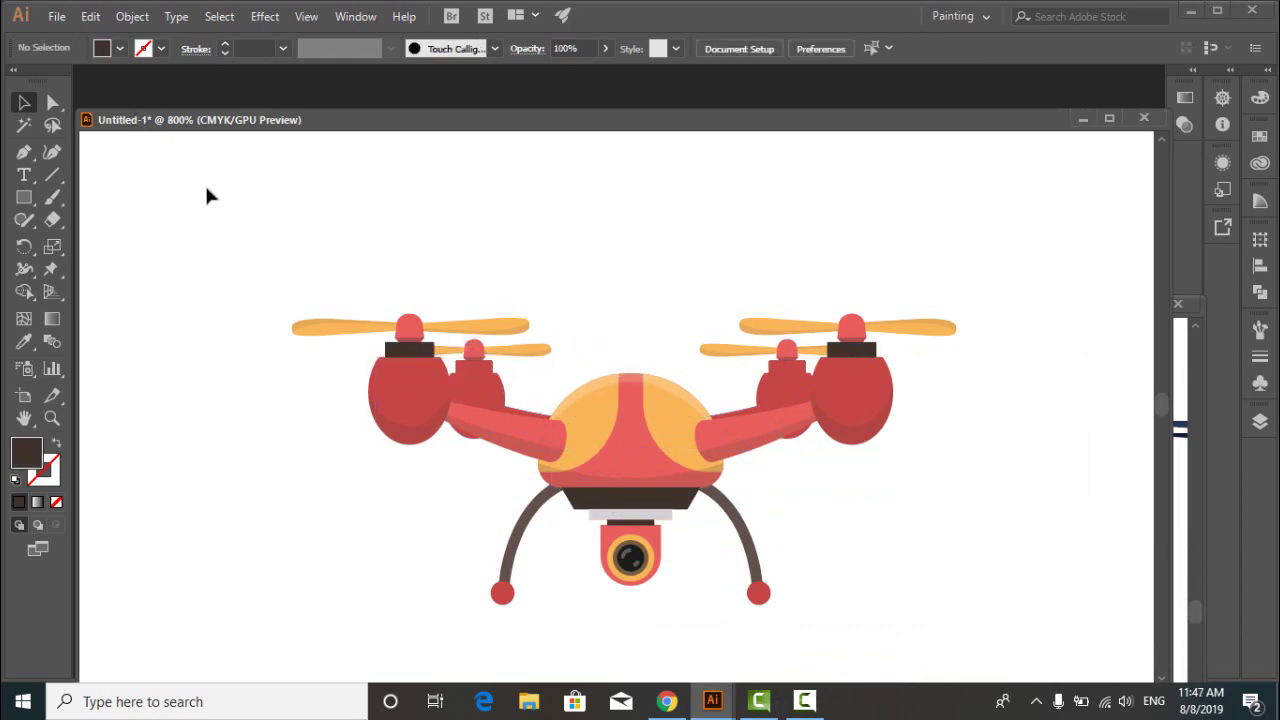
Export the drone with the shortened propellers as another PNG in the drone folder
{"action": "left_click", "coordinate": [57, 16]}
{"action": "mouse_move", "coordinate": [157, 358]}
{"action": "left_click", "coordinate": [380, 367]}
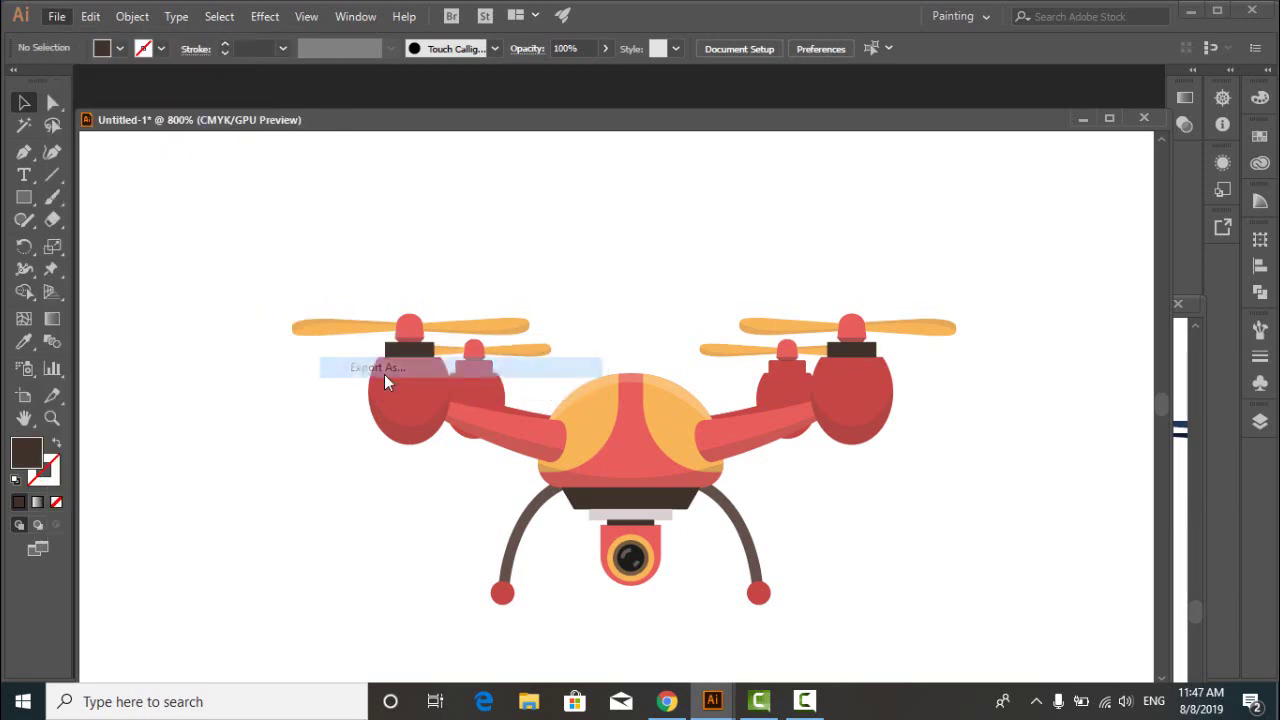
{"action": "left_click", "coordinate": [799, 651]}
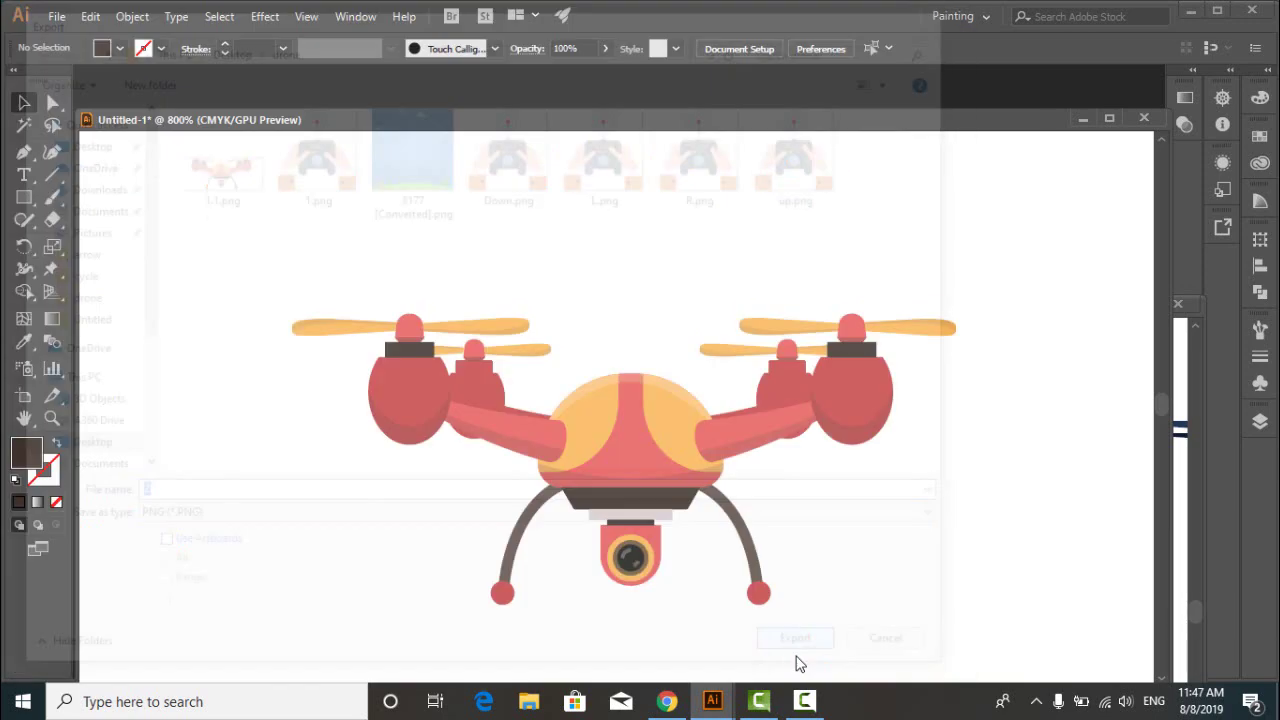
{"action": "left_click", "coordinate": [583, 594]}
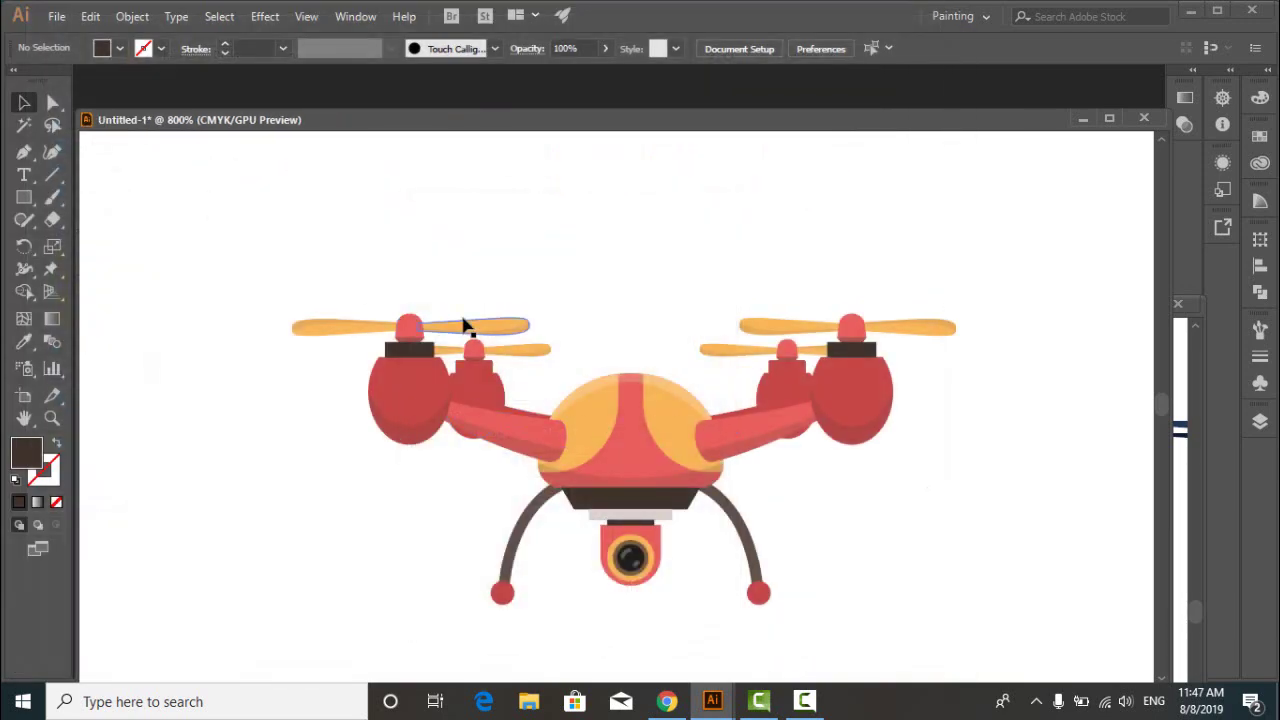
Shorten the left front propeller from both ends, down to about 1.01 cm wide
{"action": "left_click", "coordinate": [514, 329]}
{"action": "left_click_drag", "start_coordinate": [528, 327], "coordinate": [518, 327]}
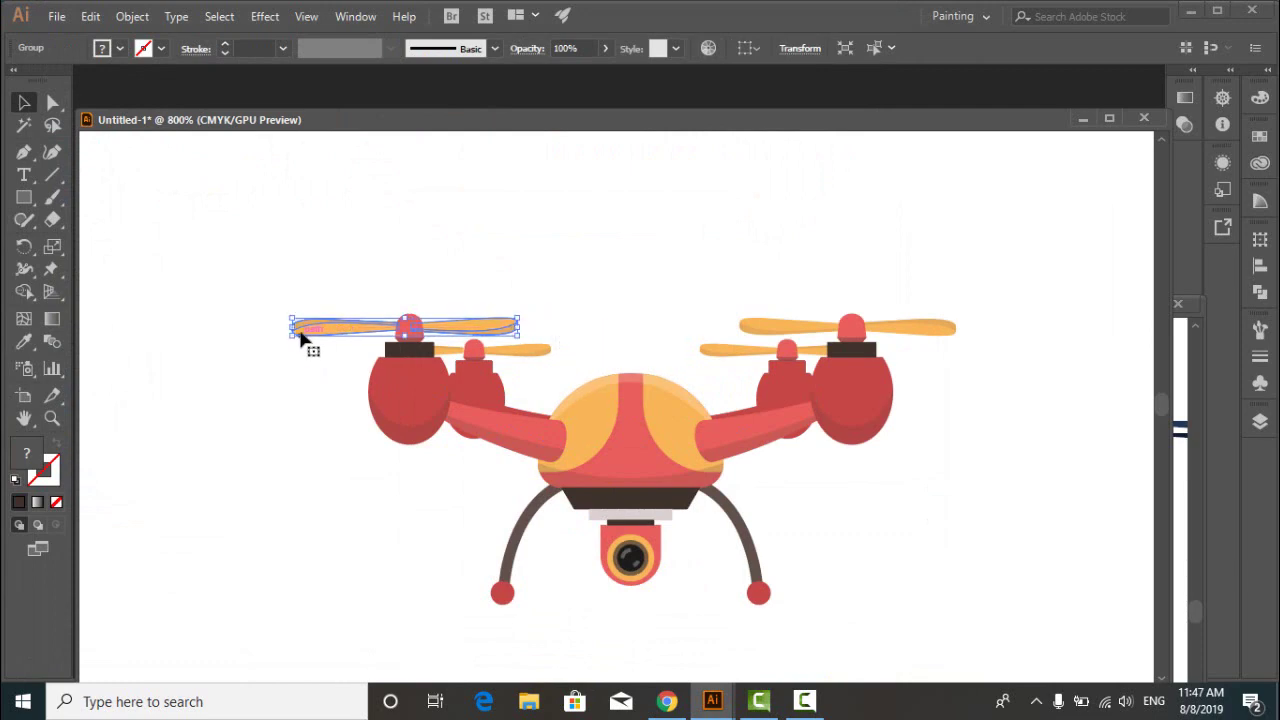
{"action": "left_click_drag", "start_coordinate": [292, 327], "coordinate": [308, 329]}
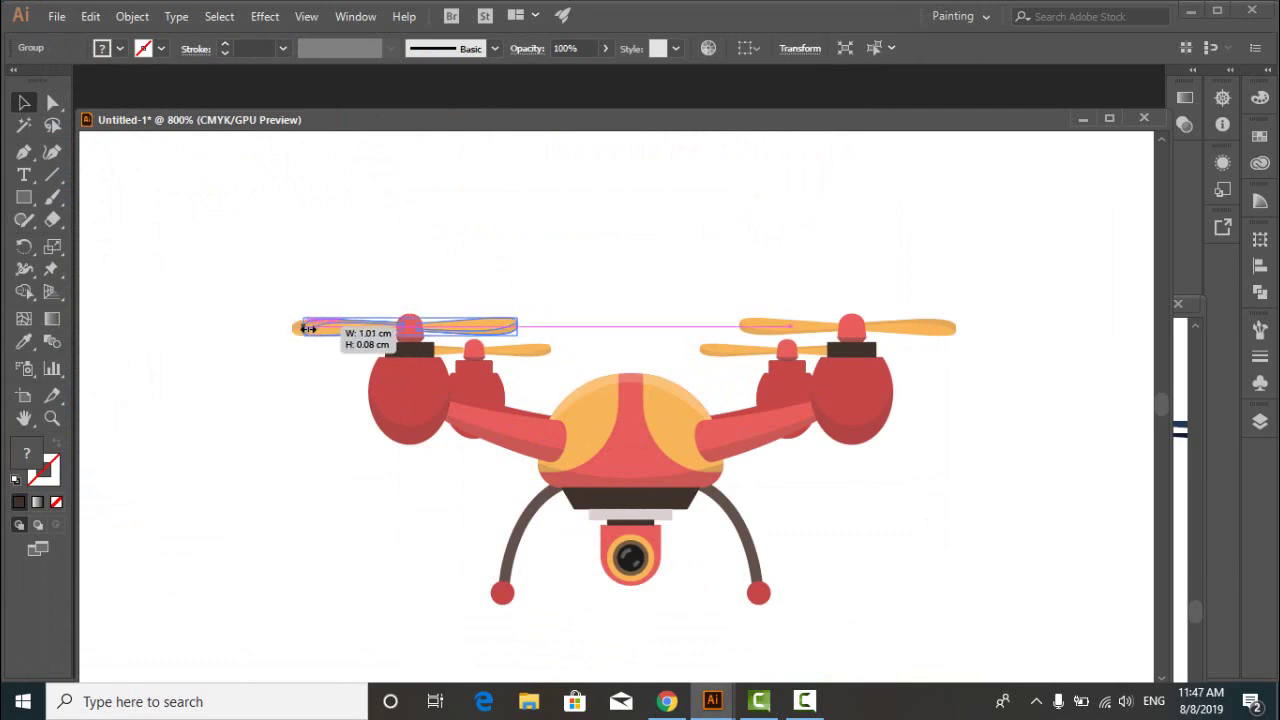
{"action": "left_click_drag", "start_coordinate": [308, 329], "coordinate": [303, 328]}
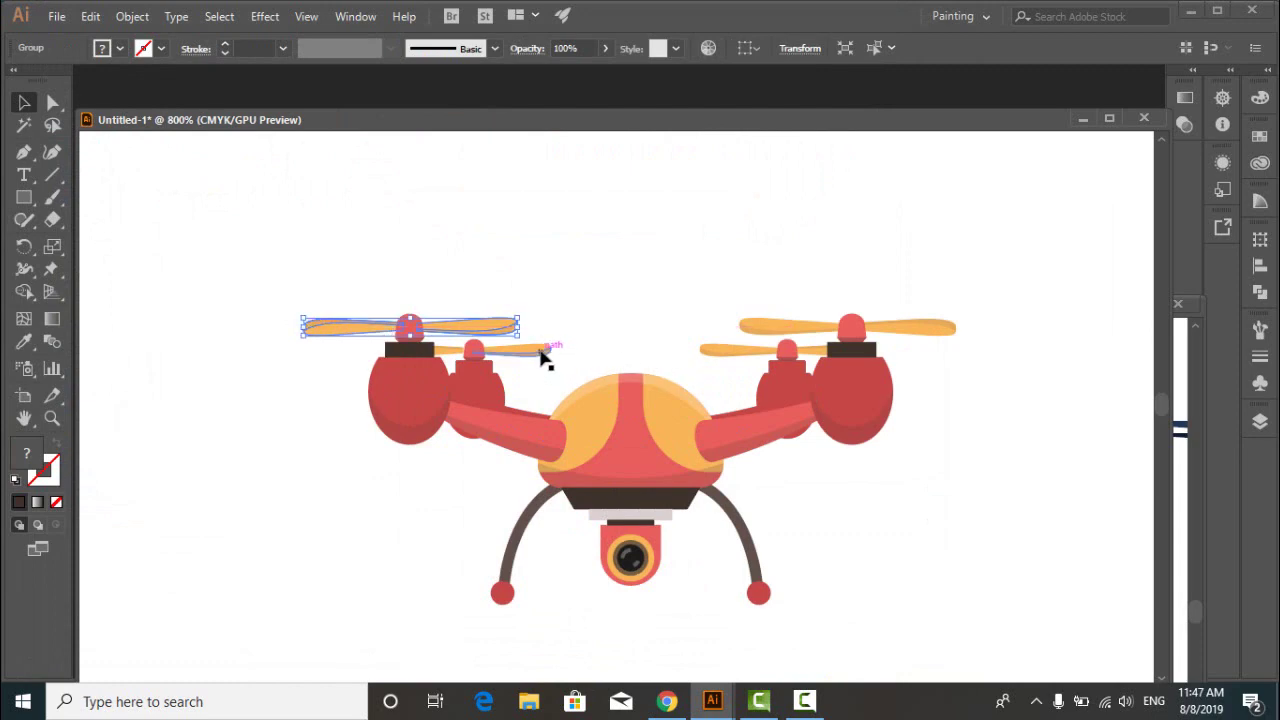
Shorten the left rear and right rear propellers slightly from both ends
{"action": "left_click", "coordinate": [541, 352]}
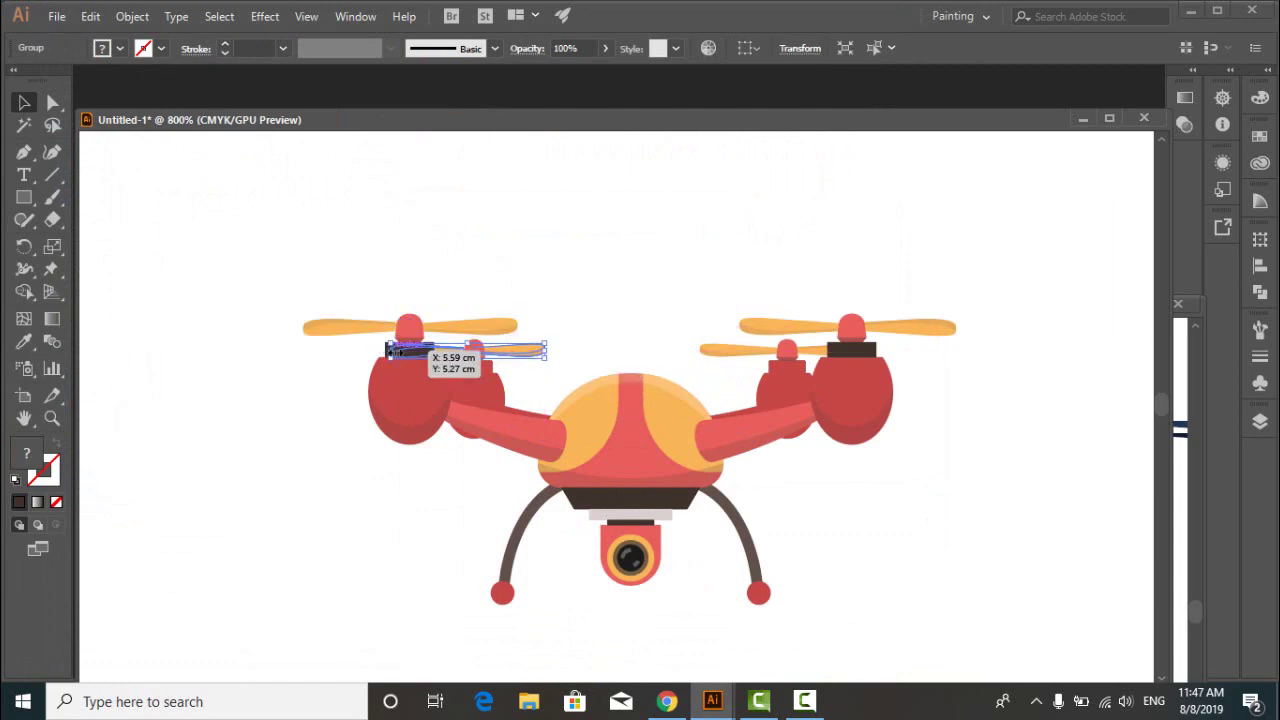
{"action": "left_click_drag", "start_coordinate": [390, 352], "coordinate": [709, 352]}
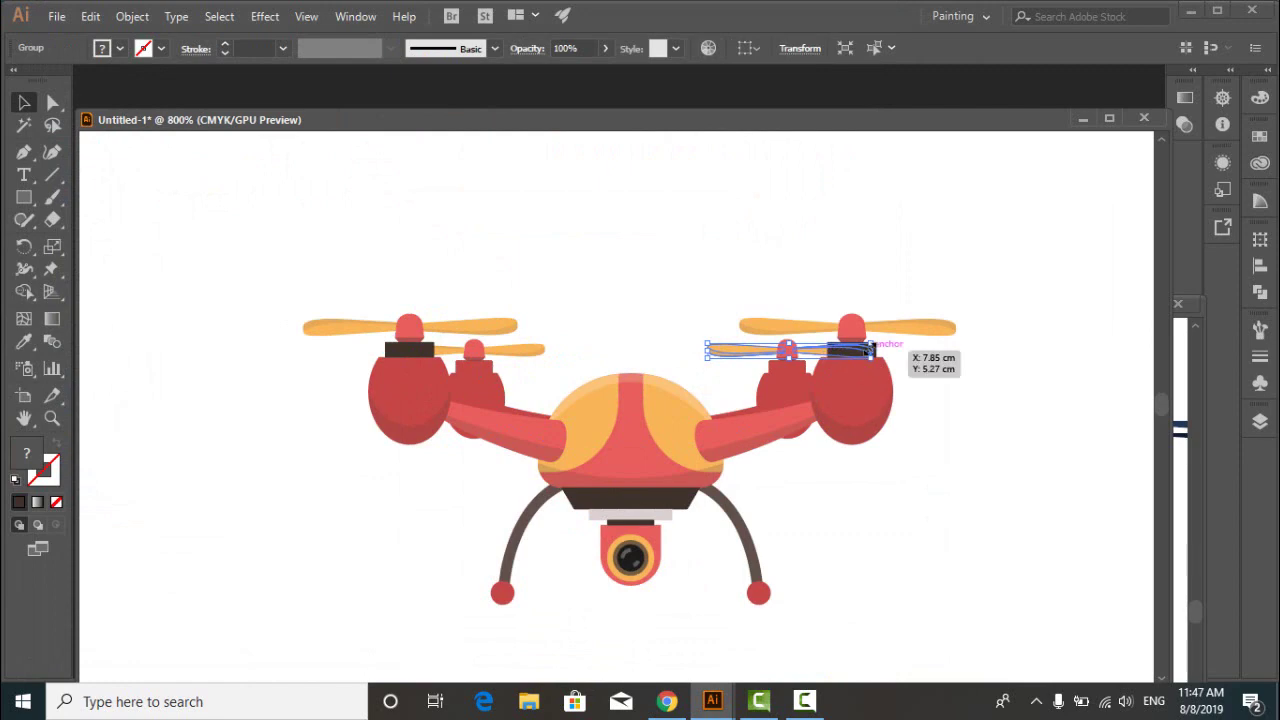
{"action": "left_click_drag", "start_coordinate": [872, 348], "coordinate": [862, 348]}
Export the drone as 3.png in the drone folder at High (300 ppi) with a transparent background
{"action": "left_click", "coordinate": [57, 16]}
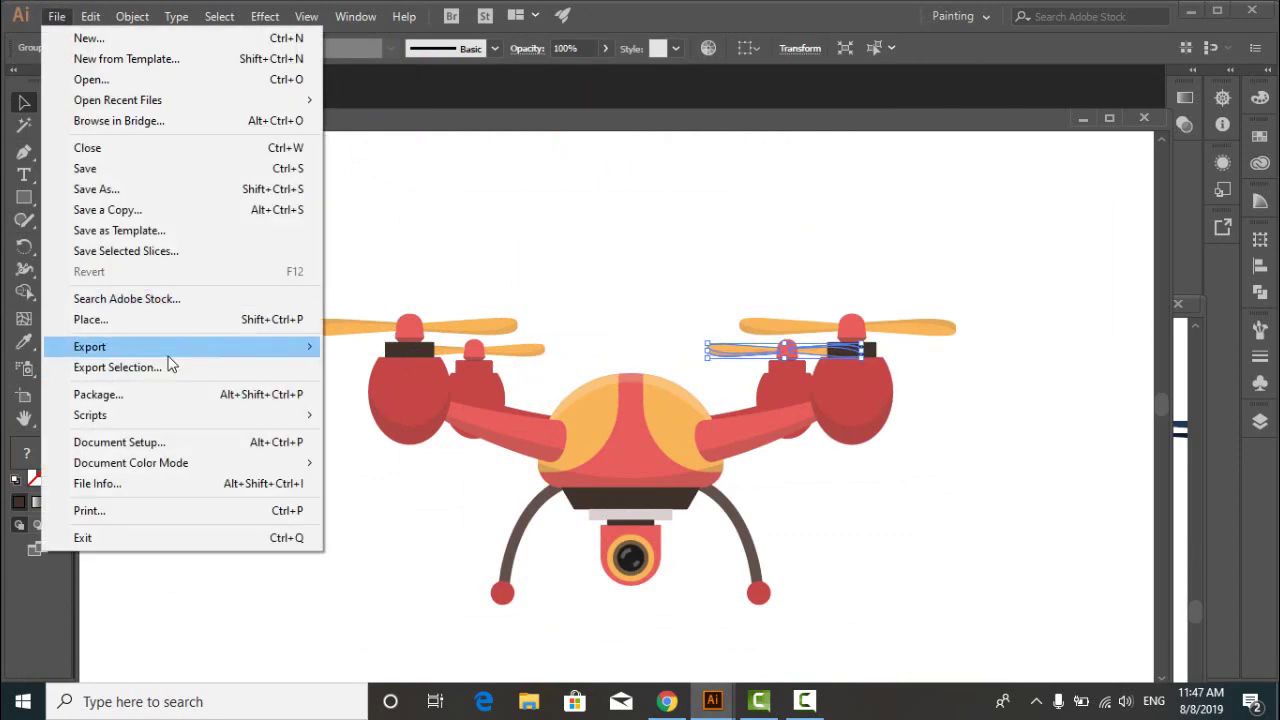
{"action": "mouse_move", "coordinate": [200, 346]}
{"action": "left_click", "coordinate": [378, 367]}
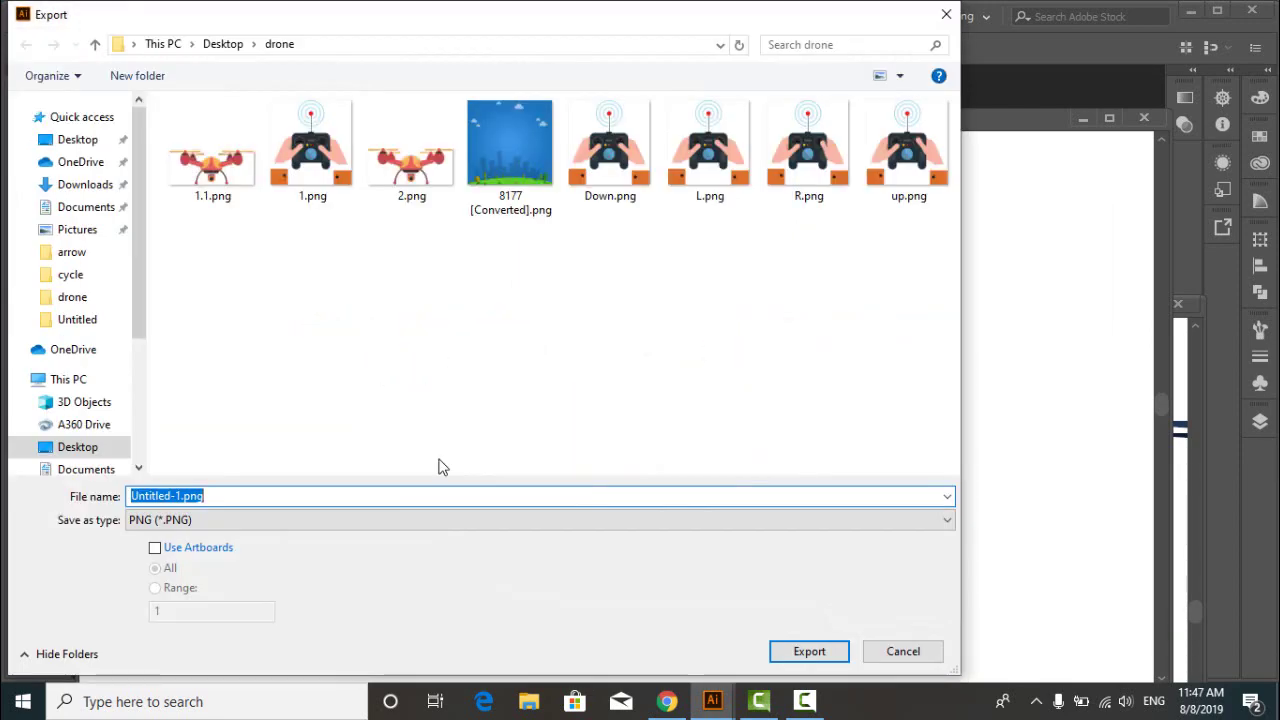
{"action": "left_click", "coordinate": [809, 651]}
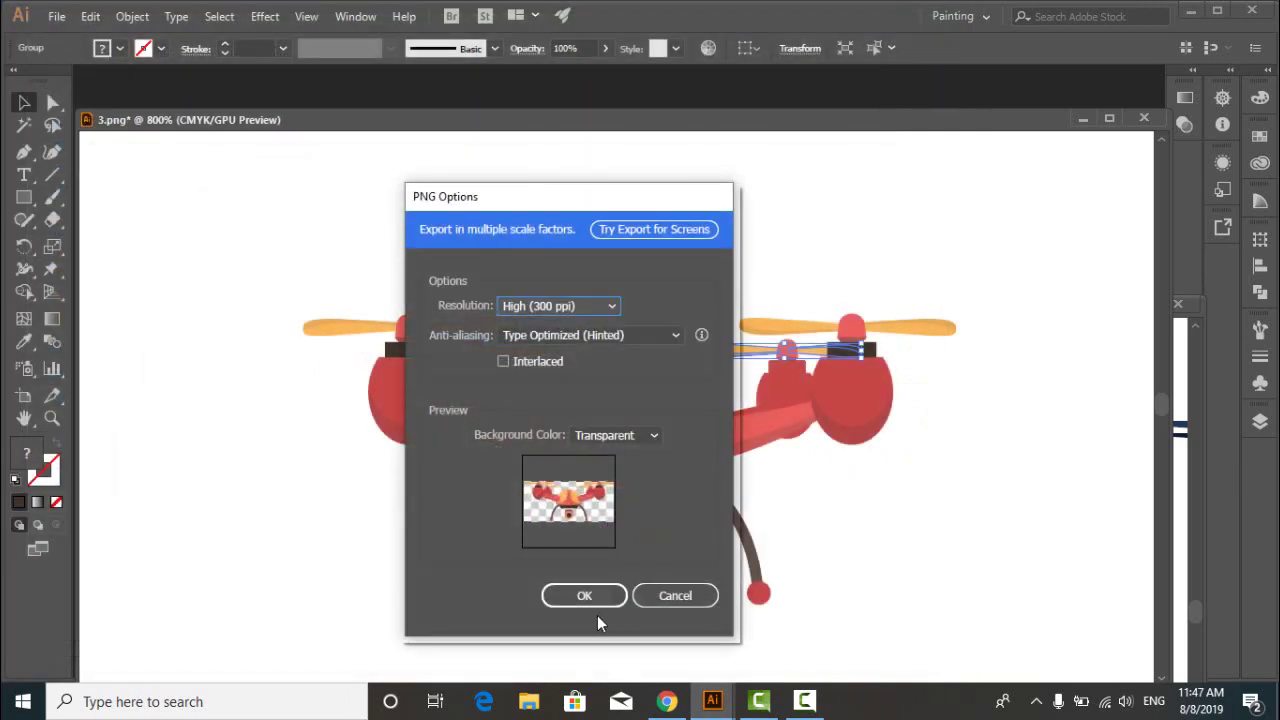
{"action": "left_click", "coordinate": [590, 594]}
Minimize Illustrator and launch Adobe Photoshop CS6 (64 Bit) from the desktop
{"action": "left_click", "coordinate": [805, 705]}
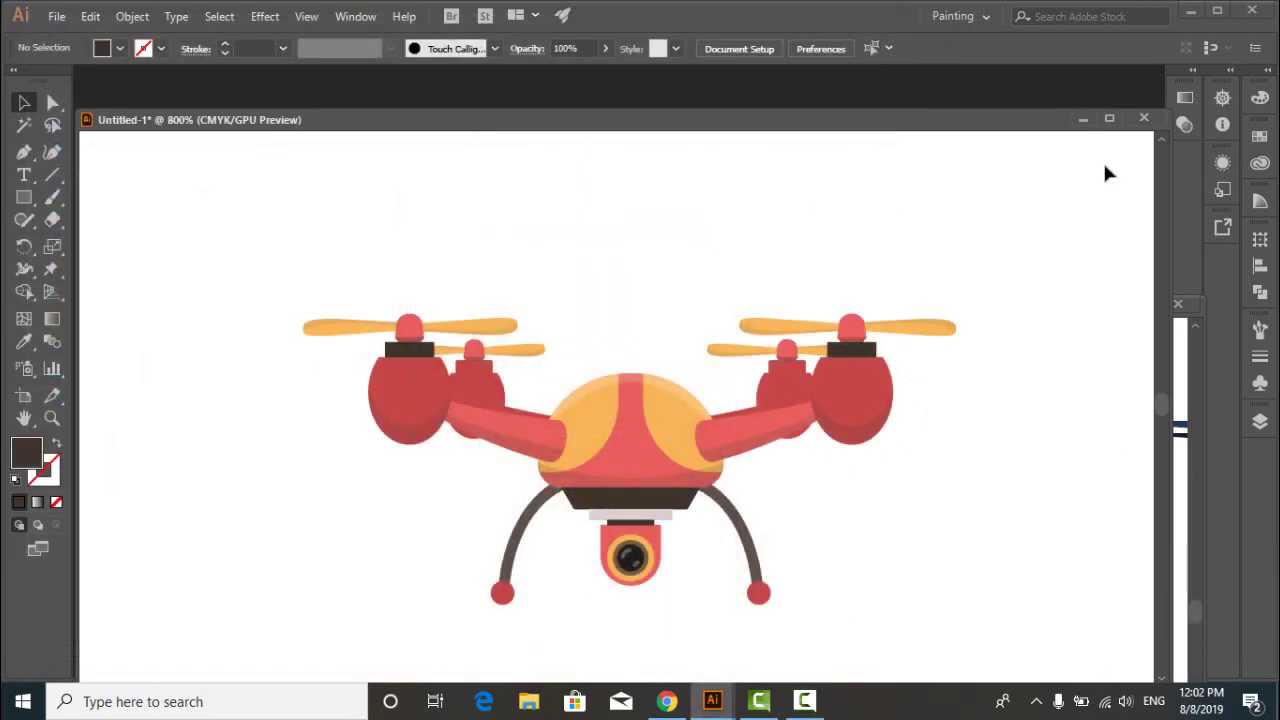
{"action": "left_click", "coordinate": [1190, 12]}
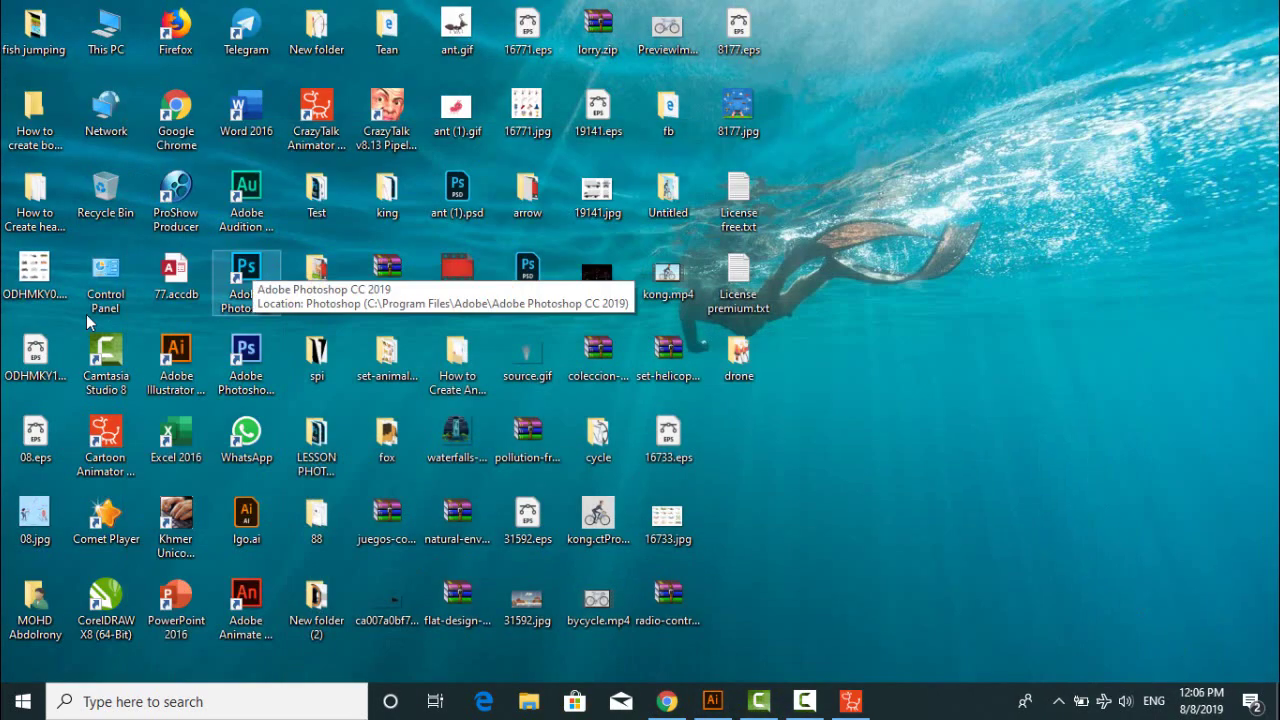
{"action": "key", "text": "Down"}
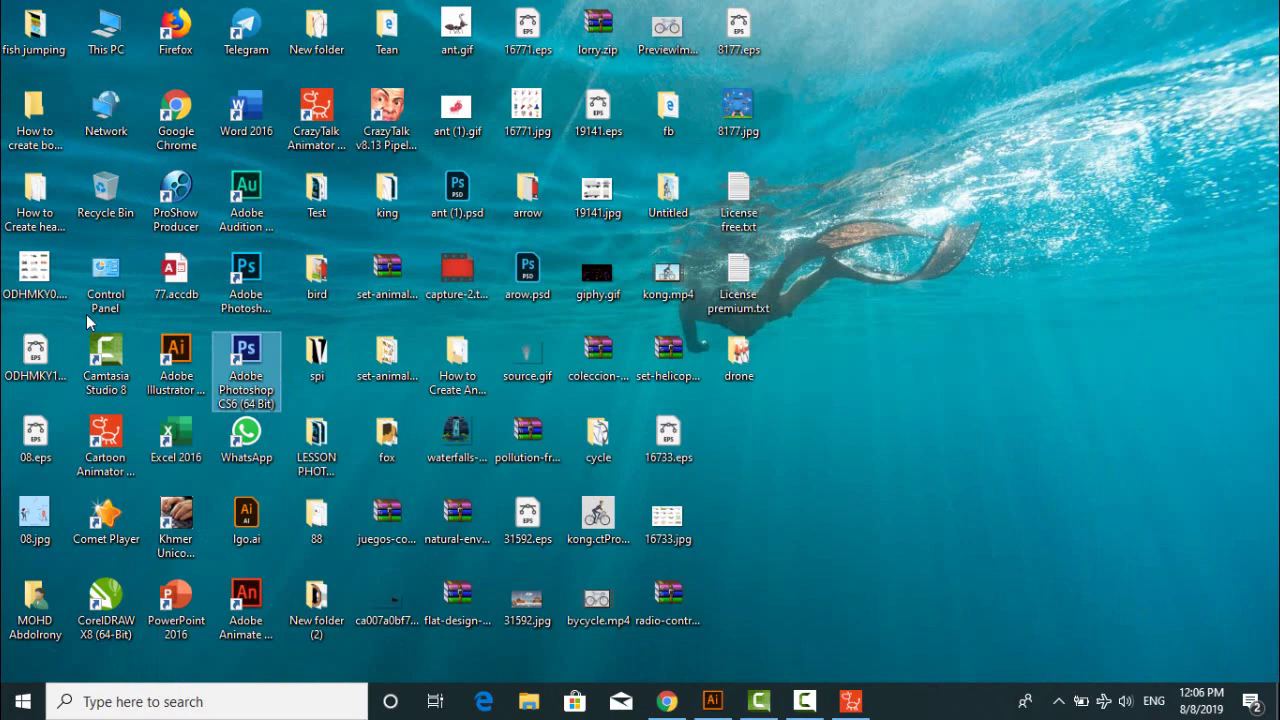
{"action": "key", "text": "Return"}
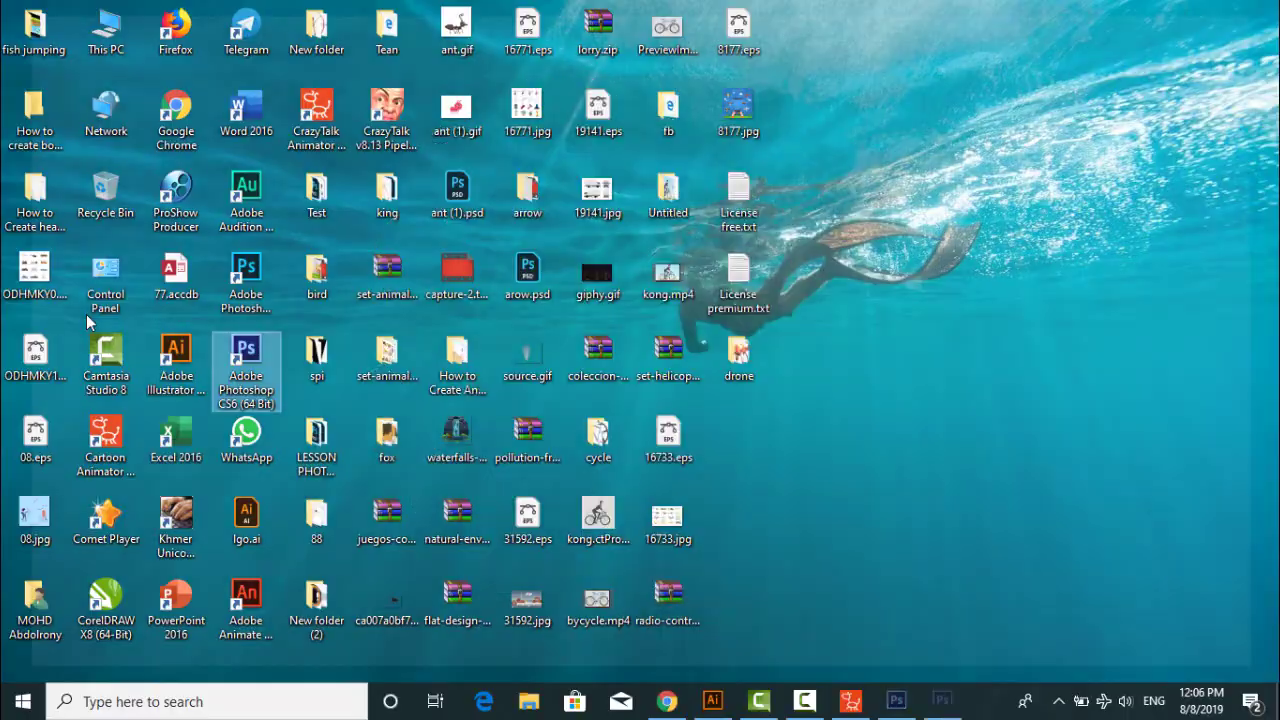
Activate the Move tool and open 1.1.png, 2.png and 3.png together from the drone folder
{"action": "key", "text": "alt+f"}
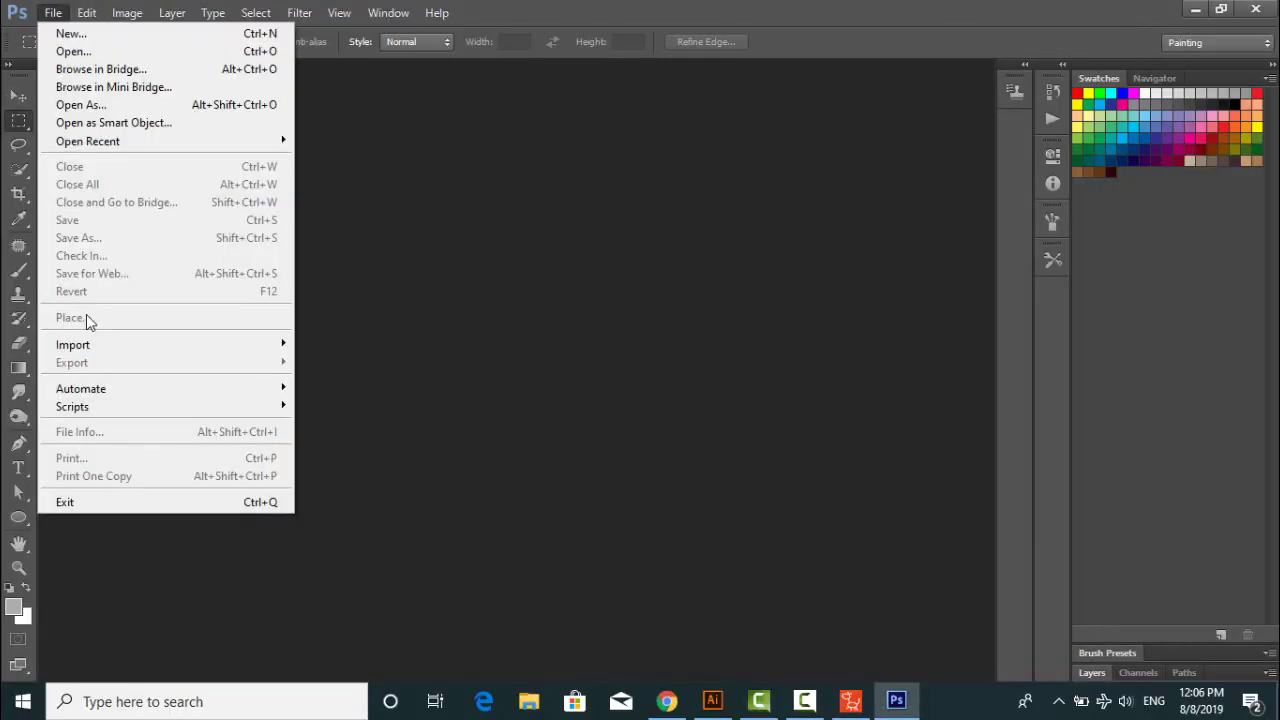
{"action": "key", "text": "Escape"}
{"action": "key", "text": "v"}
{"action": "key", "text": "alt+f"}
{"action": "key", "text": "Down"}
{"action": "key", "text": "Return"}
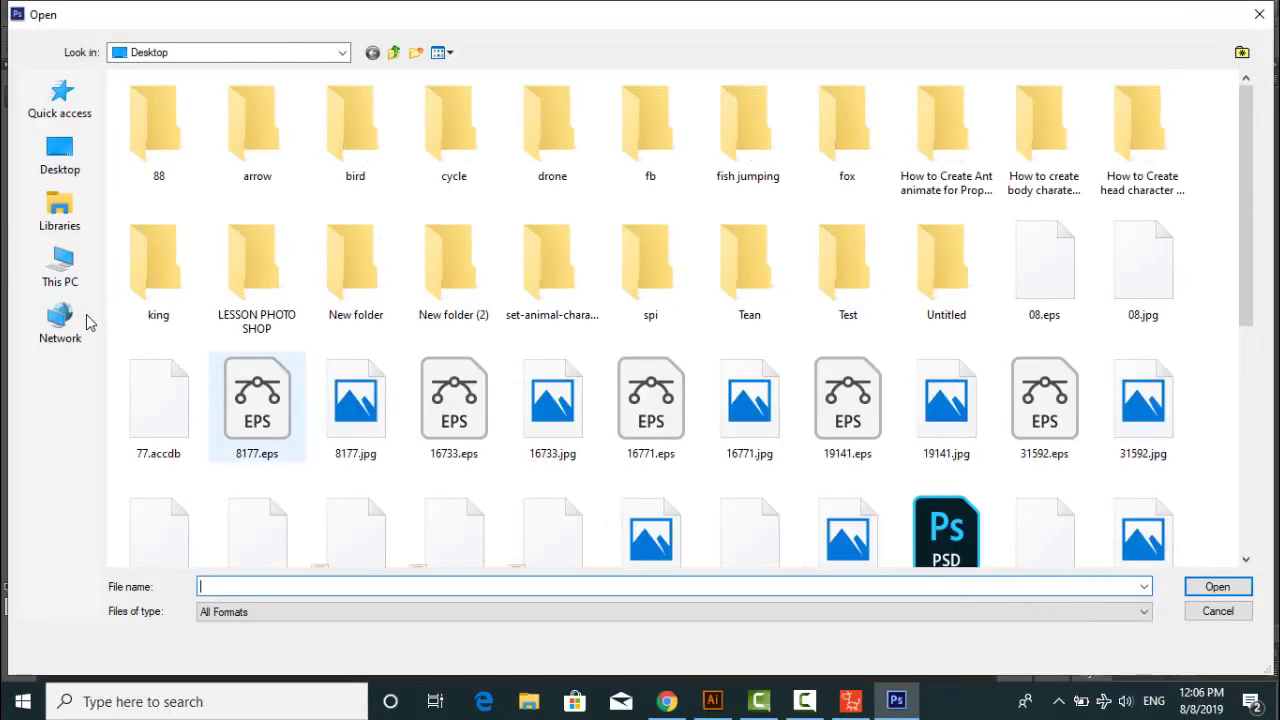
{"action": "double_click", "coordinate": [552, 130]}
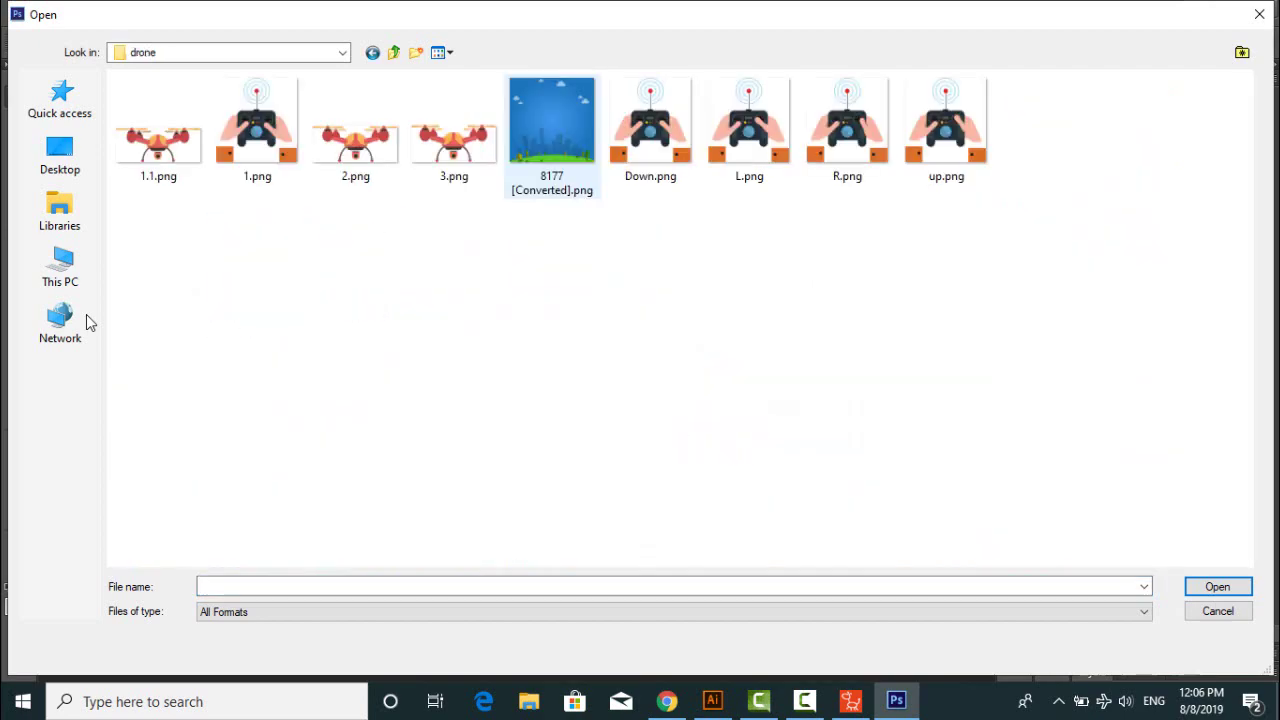
{"action": "left_click_drag", "start_coordinate": [456, 200], "coordinate": [358, 154]}
{"action": "key", "text": "ctrl+space"}
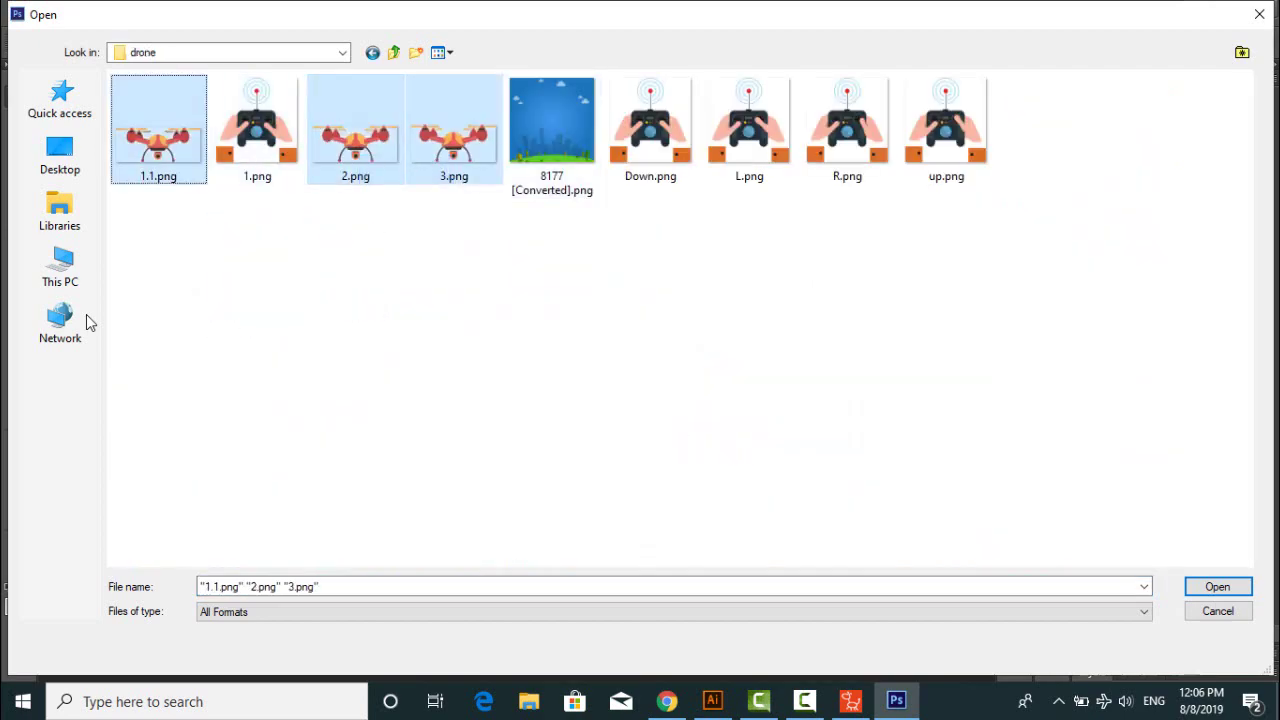
{"action": "key", "text": "Return"}
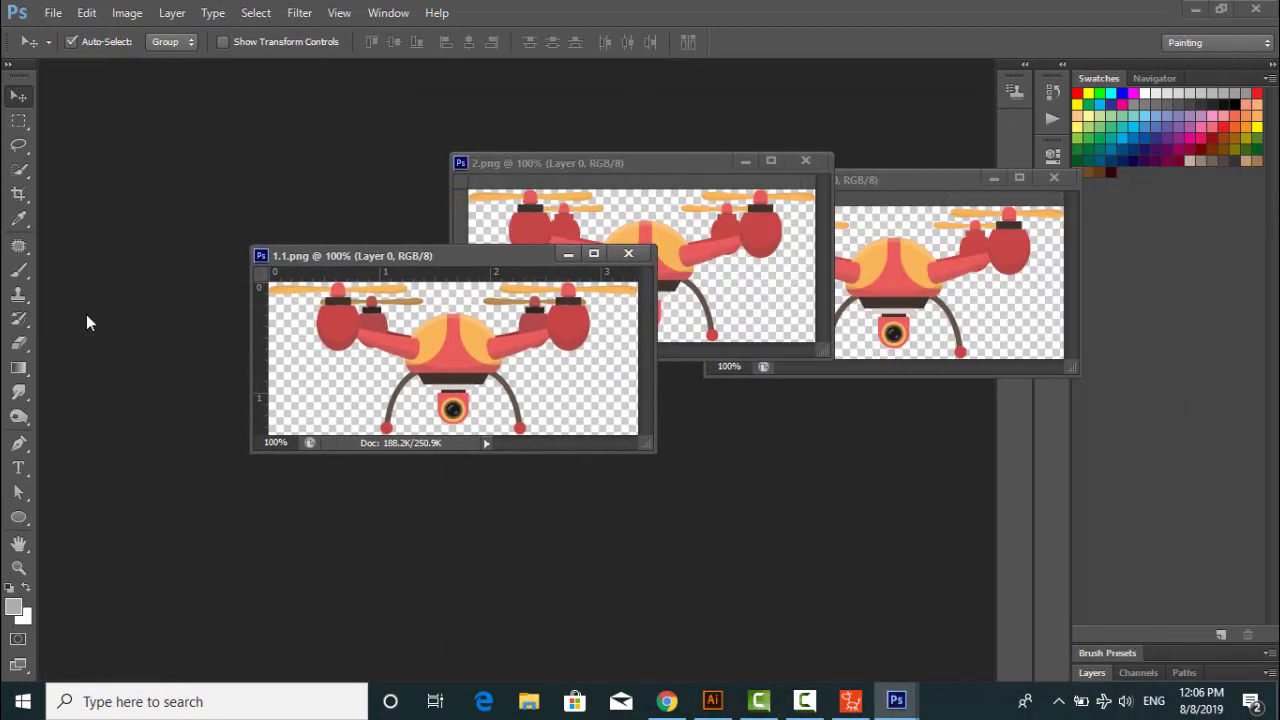
Create a new white document 20 cm wide and 20 cm high at 72 pixels/inch
{"action": "key", "text": "alt+f"}
{"action": "key", "text": "Return"}
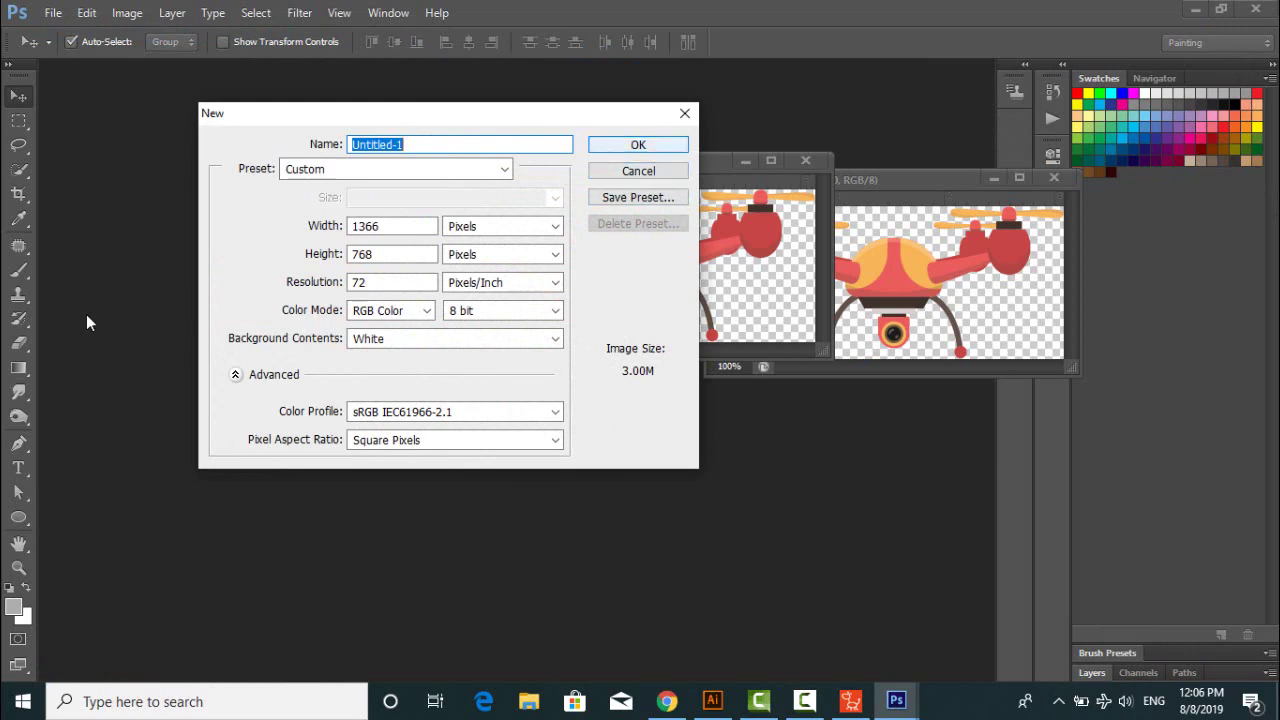
{"action": "key", "text": "Tab"}
{"action": "key", "text": "Tab"}
{"action": "key", "text": "Tab"}
{"action": "key", "text": "alt+Down"}
{"action": "key", "text": "Down"}
{"action": "key", "text": "Down"}
{"action": "key", "text": "Return"}
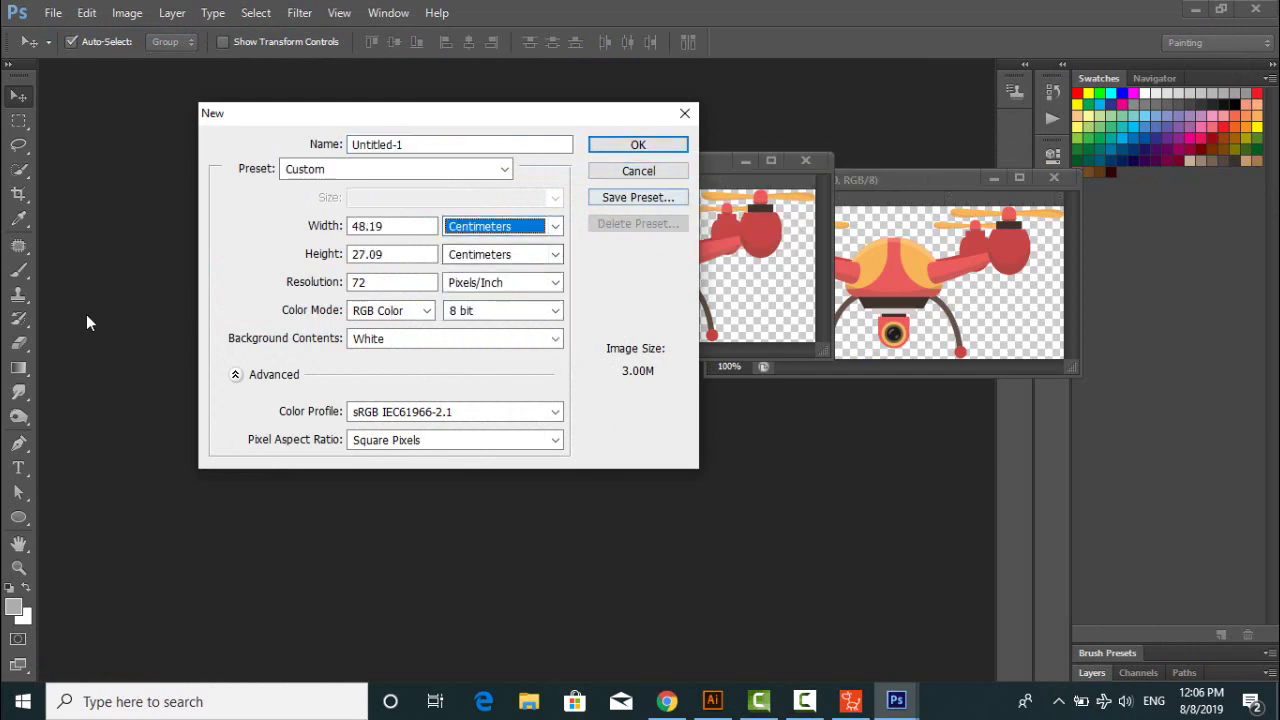
{"action": "type", "text": "20"}
{"action": "key", "text": "Tab"}
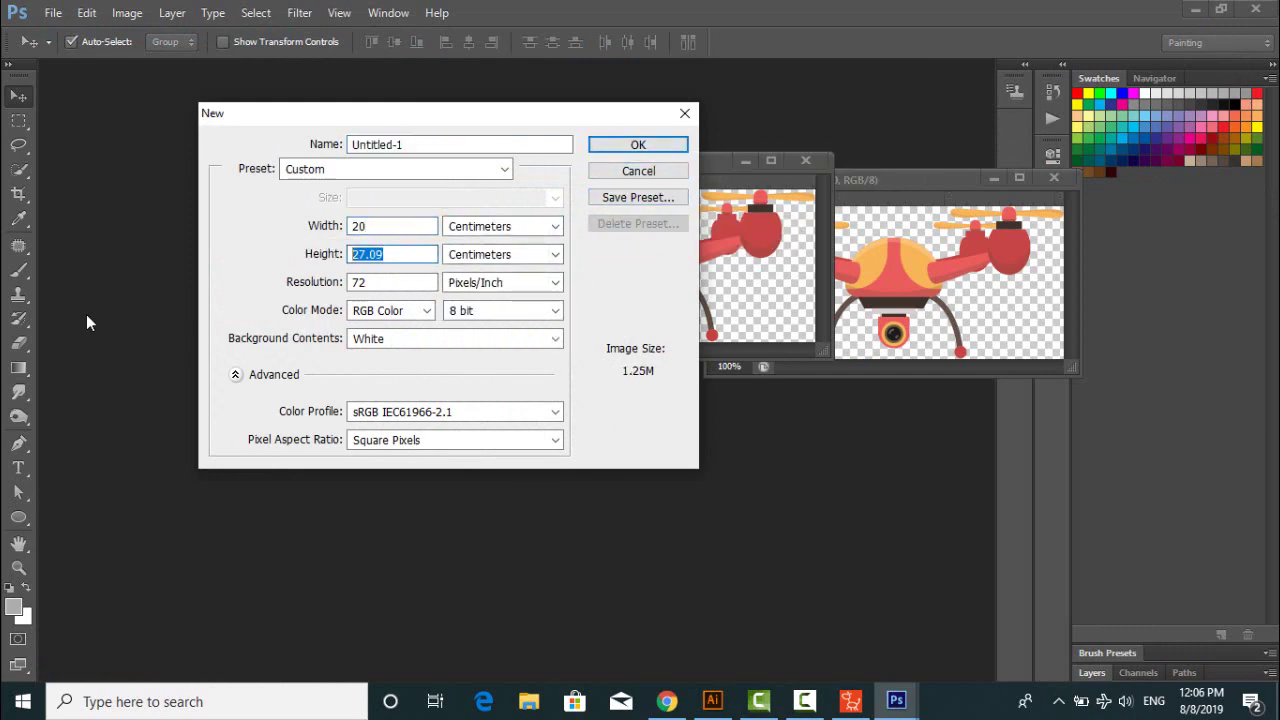
{"action": "type", "text": "20"}
{"action": "key", "text": "Return"}
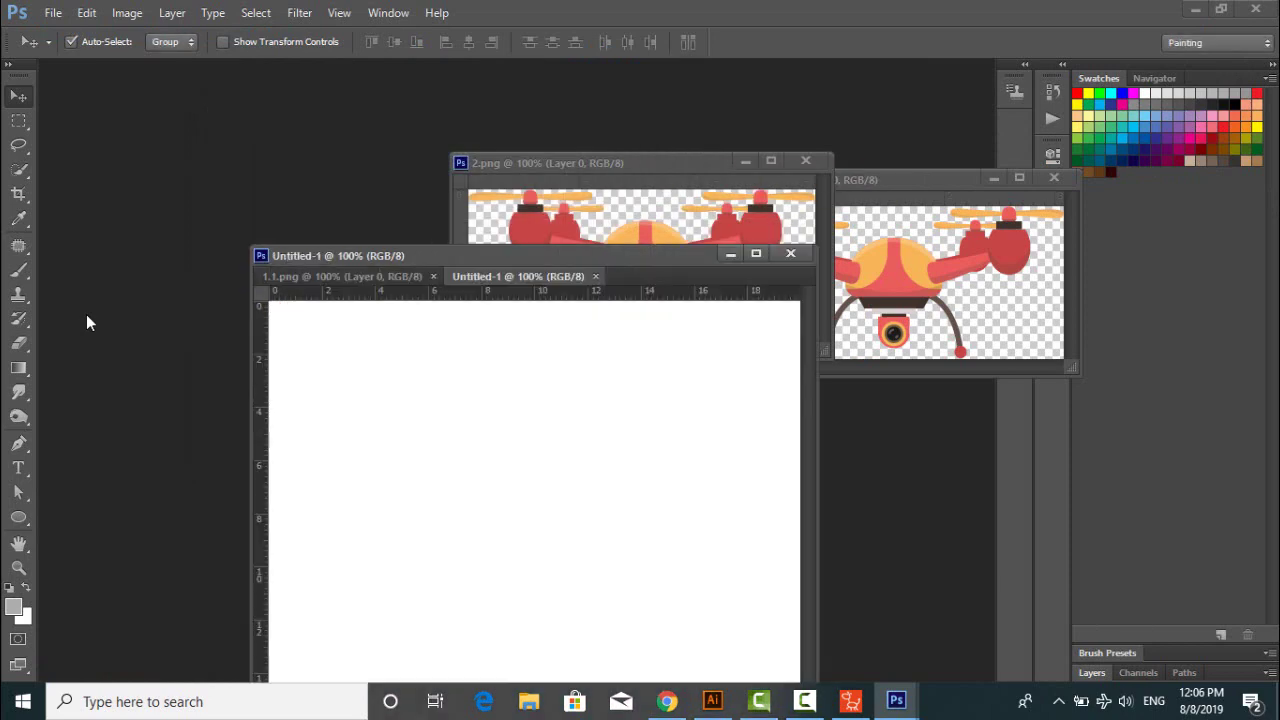
Copy the drone from 1.1.png into the blank document, set the two windows side by side, and close the document without saving
{"action": "key", "text": "ctrl+v"}
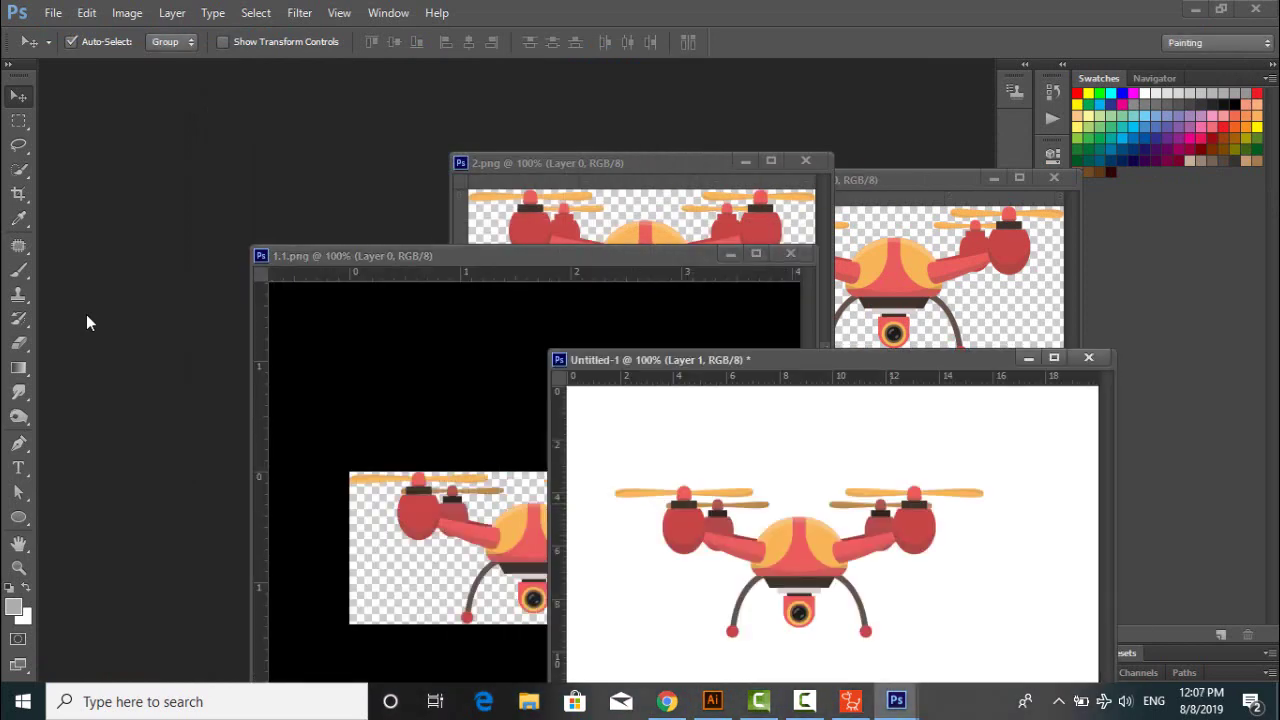
{"action": "mouse_move", "coordinate": [650, 256]}
{"action": "left_mouse_down"}
{"action": "mouse_move", "coordinate": [506, 194]}
{"action": "mouse_move", "coordinate": [406, 109]}
{"action": "left_mouse_up"}
{"action": "mouse_move", "coordinate": [800, 360]}
{"action": "left_mouse_down"}
{"action": "mouse_move", "coordinate": [738, 249]}
{"action": "mouse_move", "coordinate": [736, 52]}
{"action": "mouse_move", "coordinate": [748, 100]}
{"action": "left_mouse_up"}
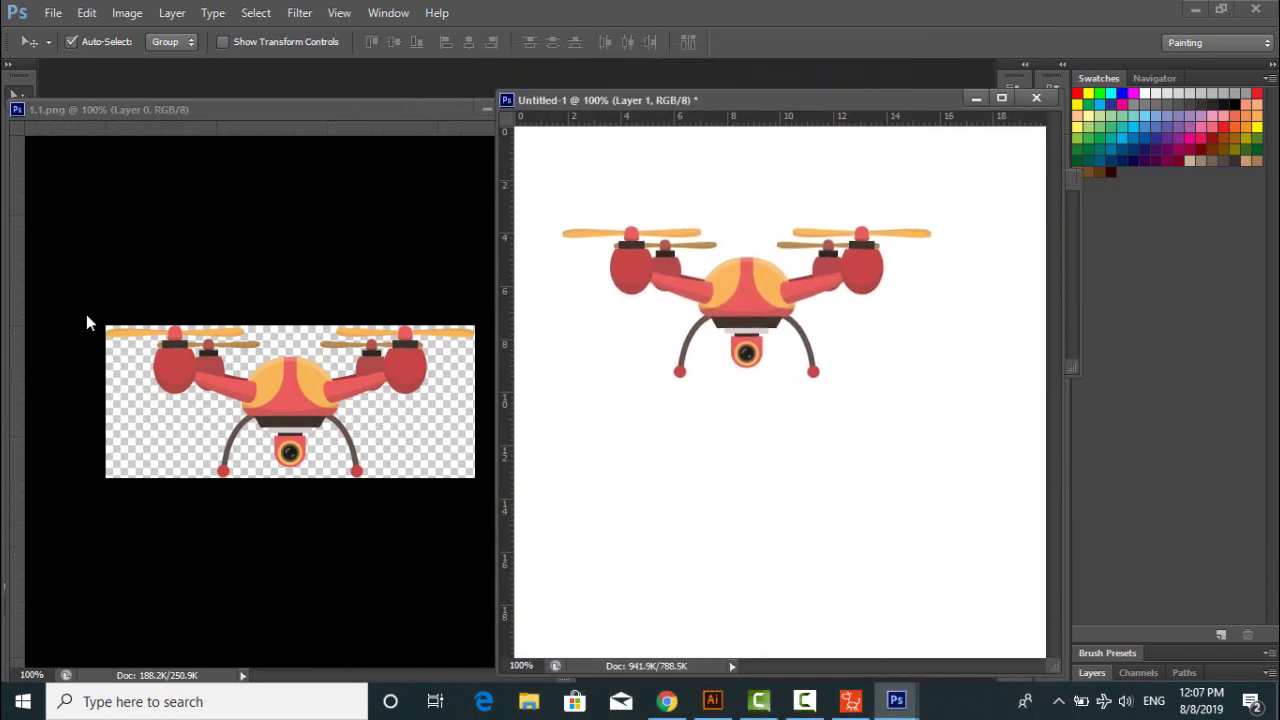
{"action": "key", "text": "ctrl+w"}
{"action": "left_click", "coordinate": [645, 276]}
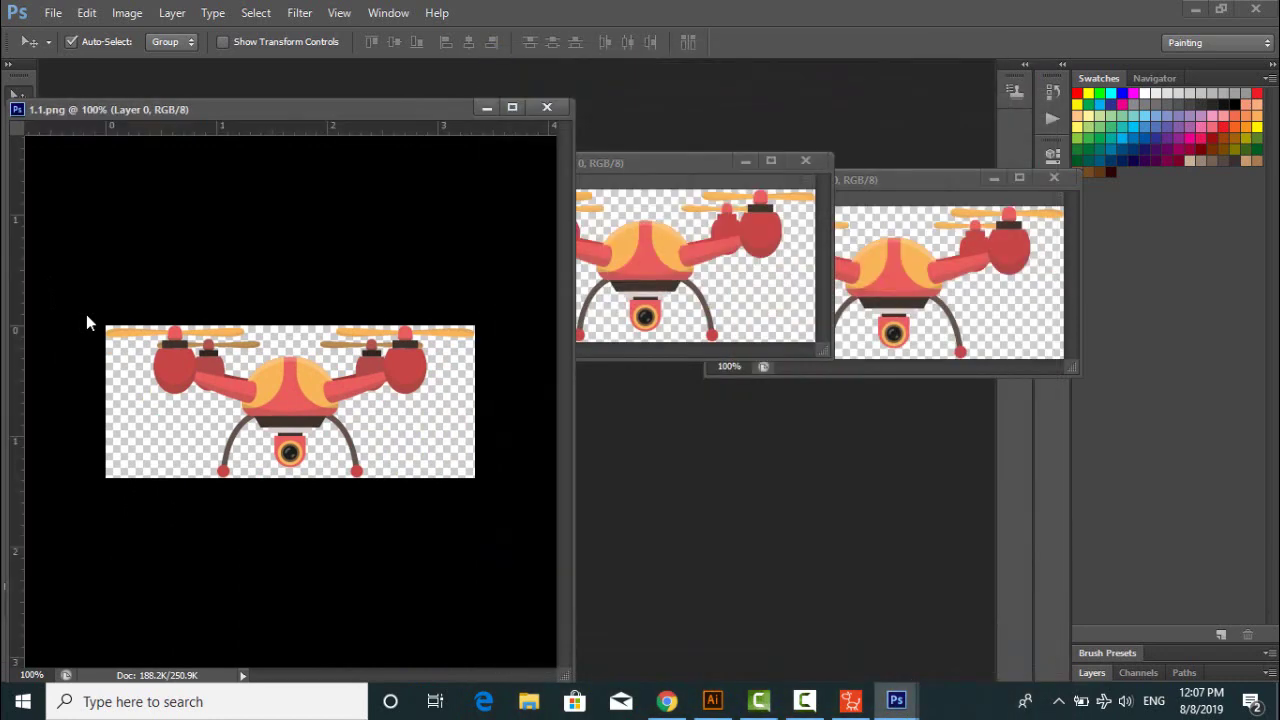
Move the 3.png window beside 1.1.png, show its layers, and add an empty layer
{"action": "left_click_drag", "start_coordinate": [978, 170], "coordinate": [760, 93]}
{"action": "key", "text": "F7"}
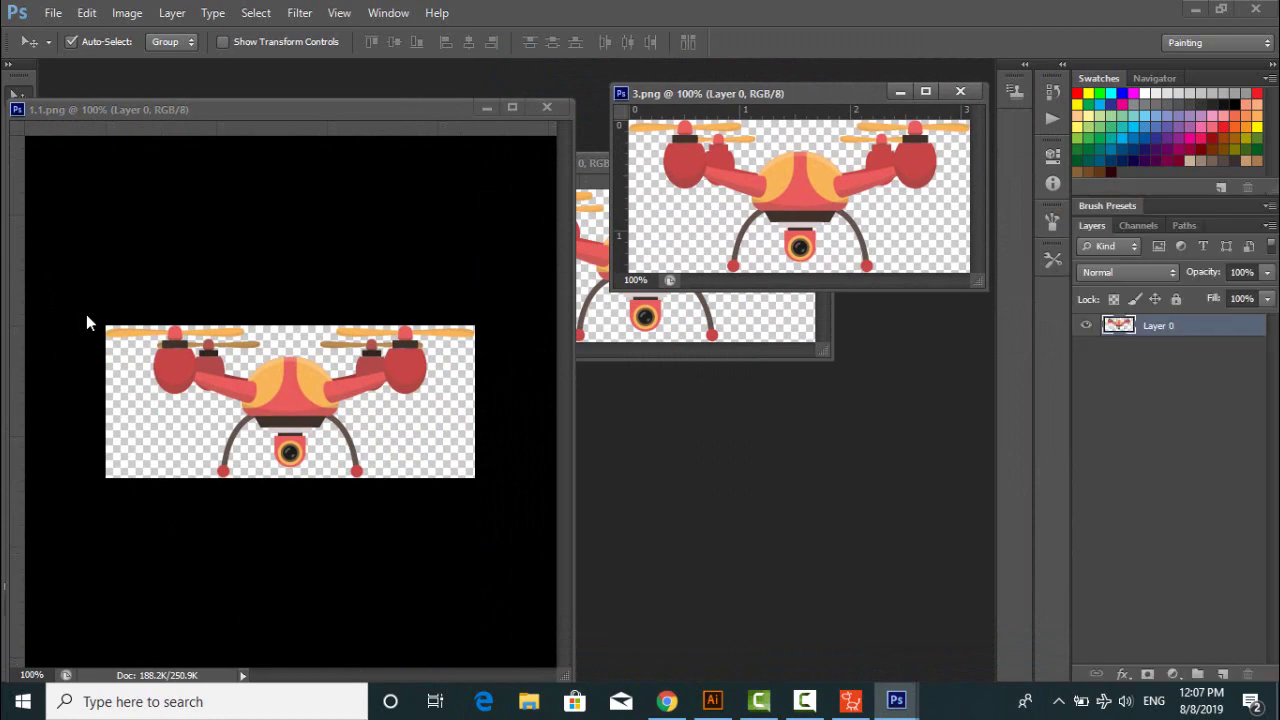
{"action": "key", "text": "ctrl+shift+alt+n"}
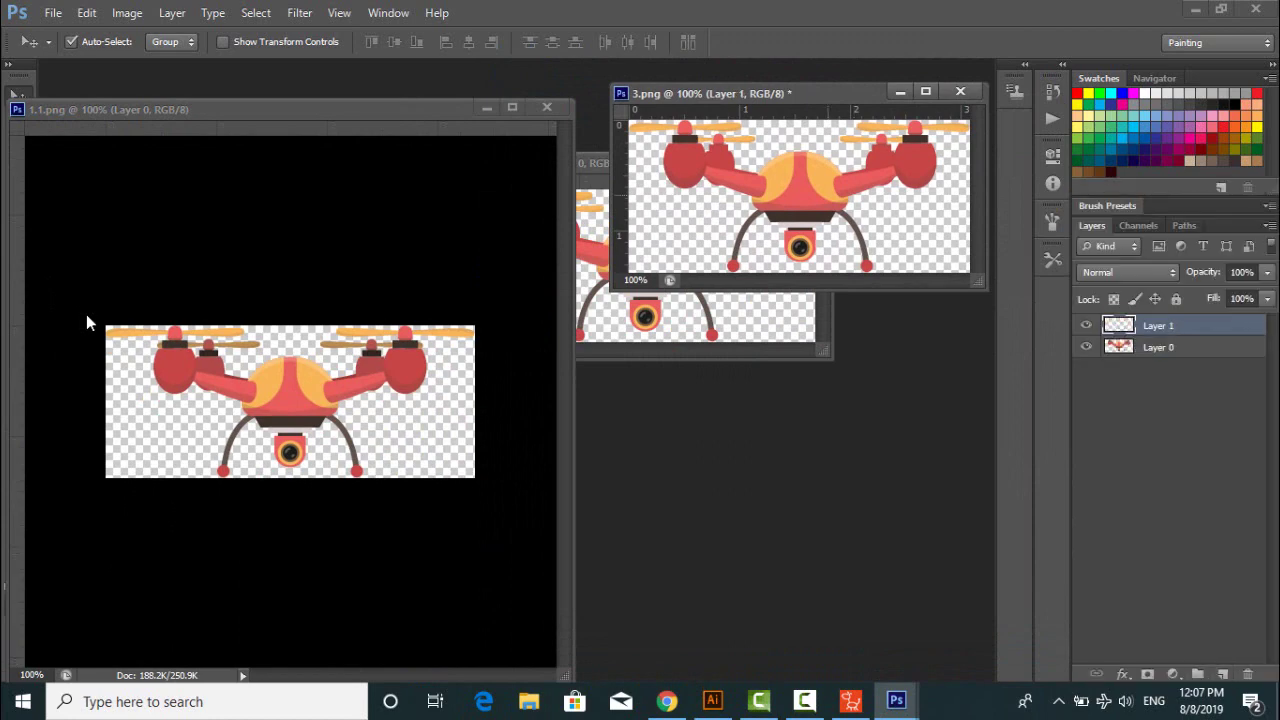
Copy the drone from 3.png into 1.1.png and align it exactly over the original drone
{"action": "key", "text": "ctrl+c"}
{"action": "key", "text": "ctrl+Tab"}
{"action": "key", "text": "ctrl+v"}
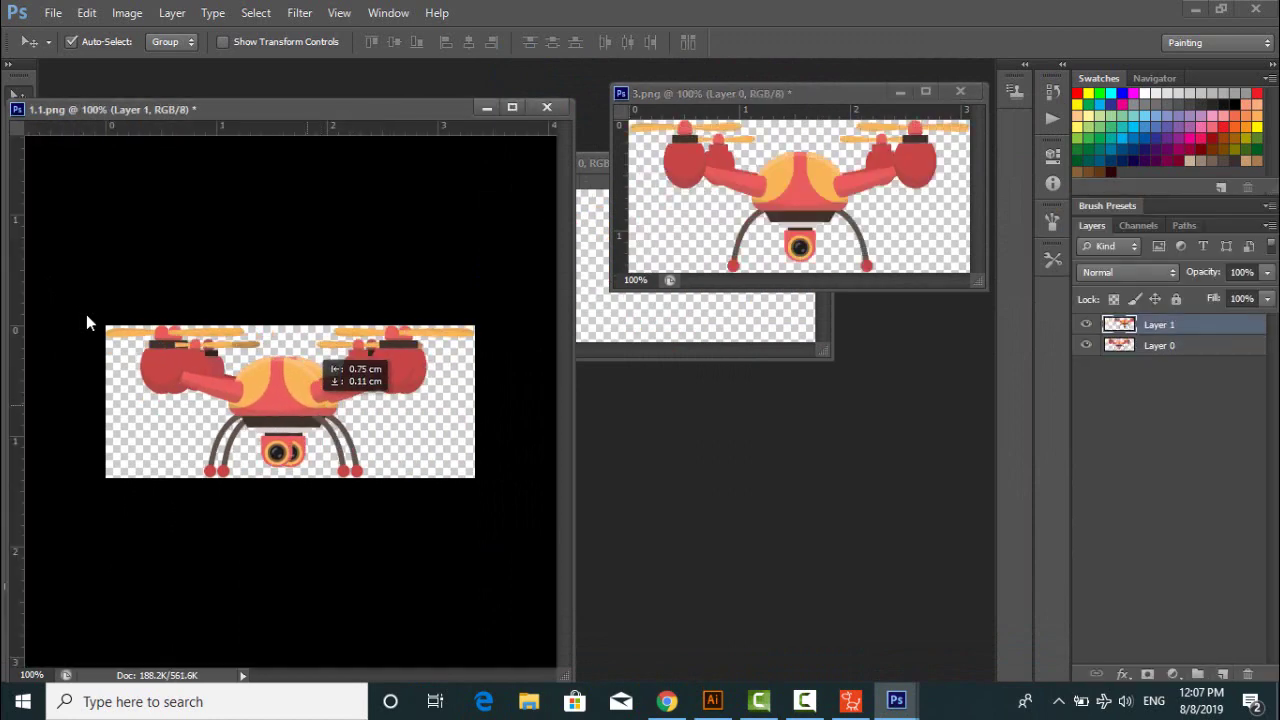
{"action": "key", "text": "Left"}
{"action": "key", "text": "Left"}
{"action": "key", "text": "Left"}
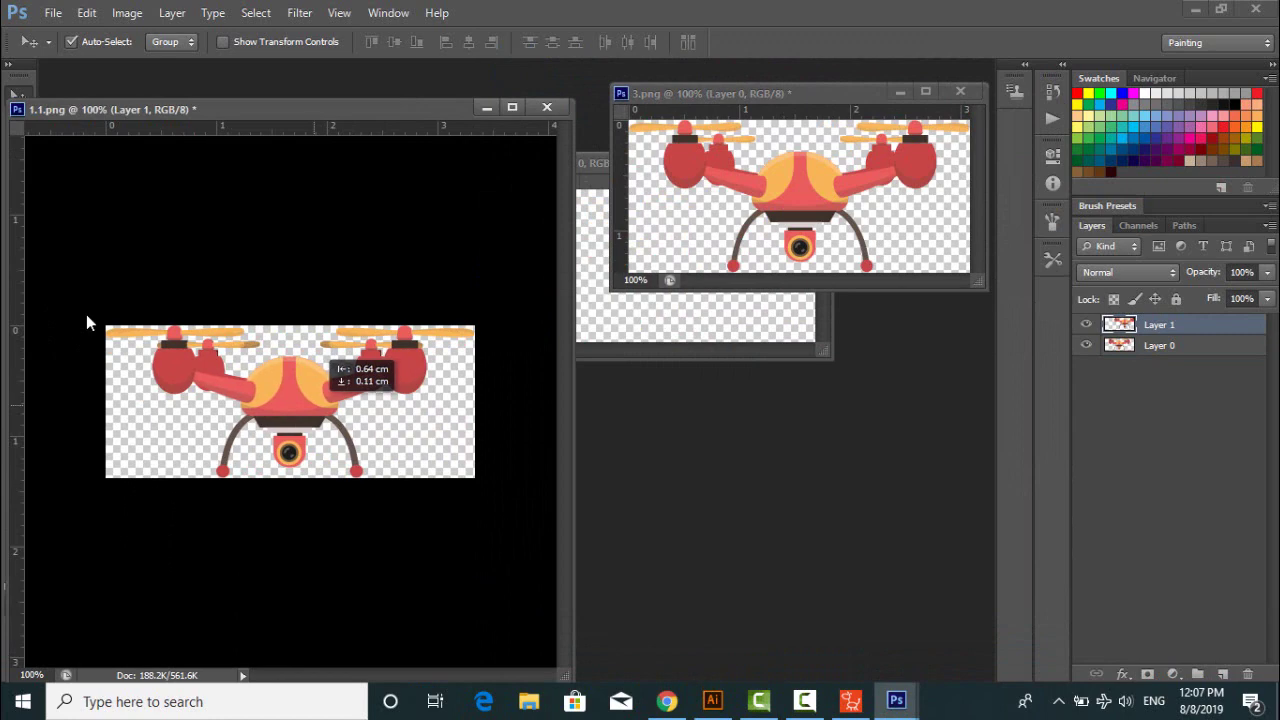
{"action": "key", "text": "Left"}
{"action": "key", "text": "Left"}
{"action": "key", "text": "ctrl+Tab"}
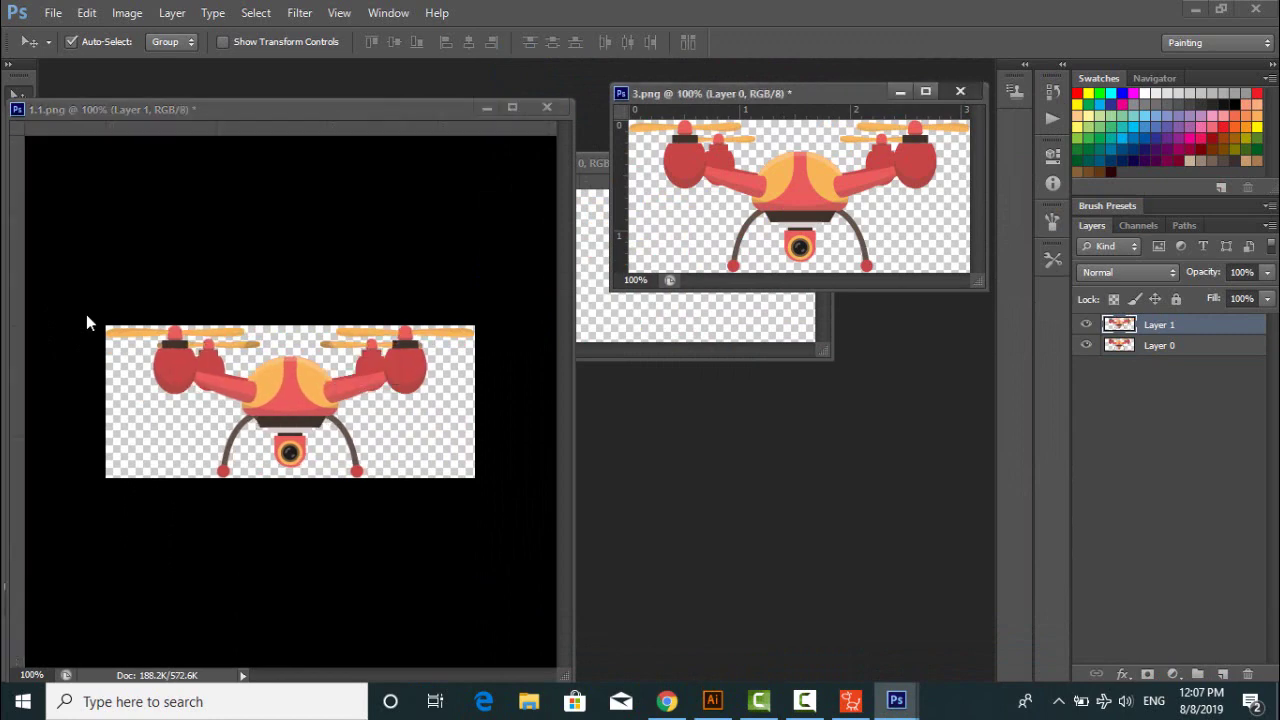
Rearrange the 3.png and 2.png windows so both drones show beside 1.1.png, and return to 1.1.png
{"action": "key", "text": "ctrl+w"}
{"action": "key", "text": "n"}
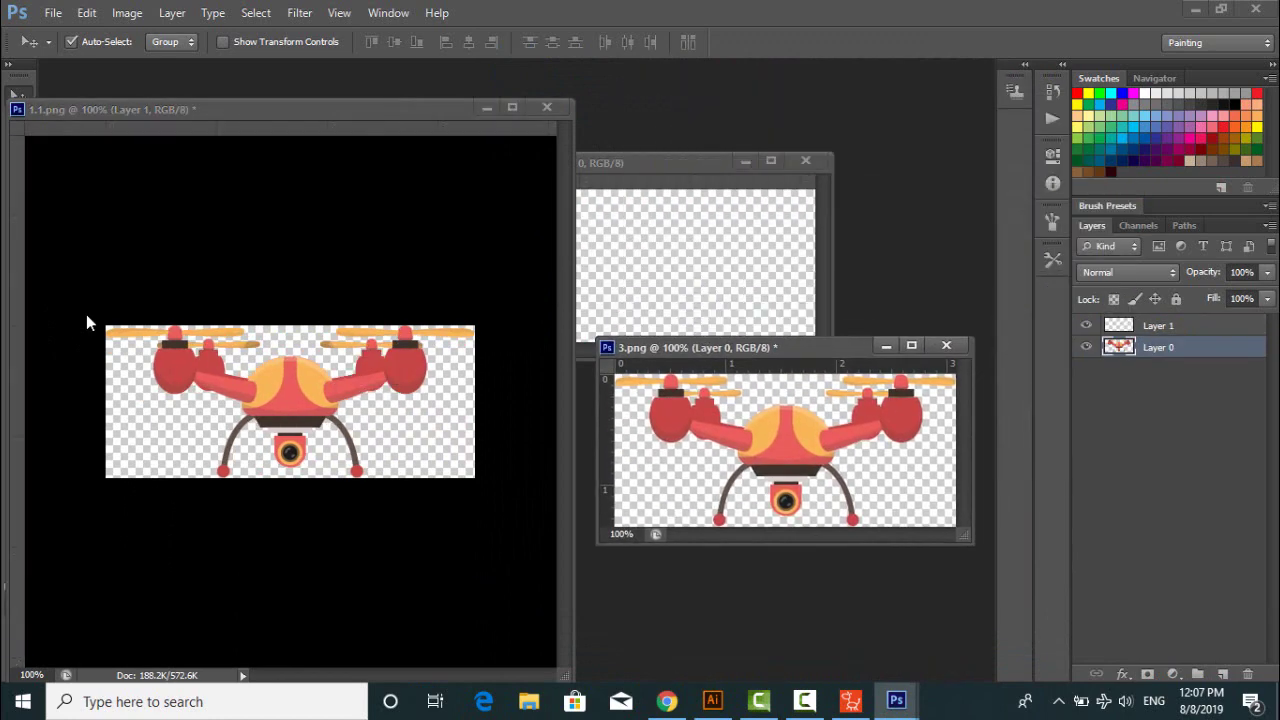
{"action": "key", "text": "ctrl+Tab"}
{"action": "key", "text": "ctrl+Tab"}
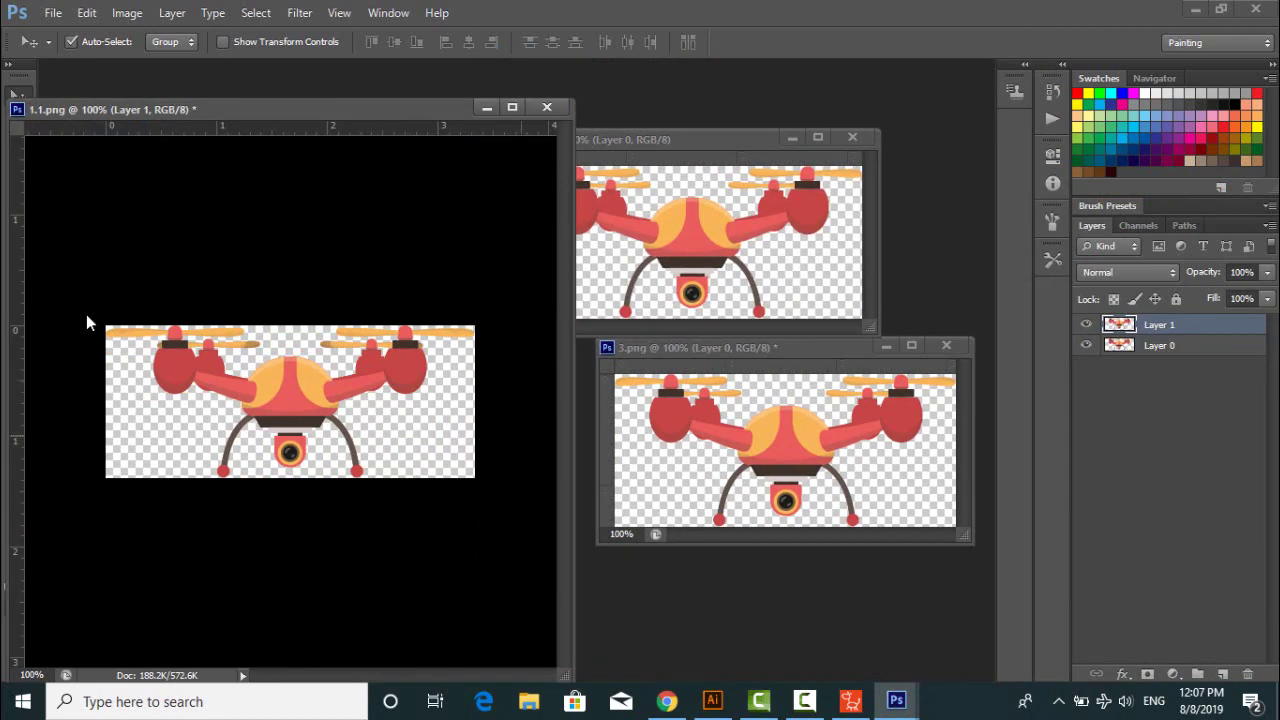
Shift the copied drone in 1.1.png off the original, then undo the move and the copy
{"action": "left_click_drag", "start_coordinate": [401, 371], "coordinate": [416, 399]}
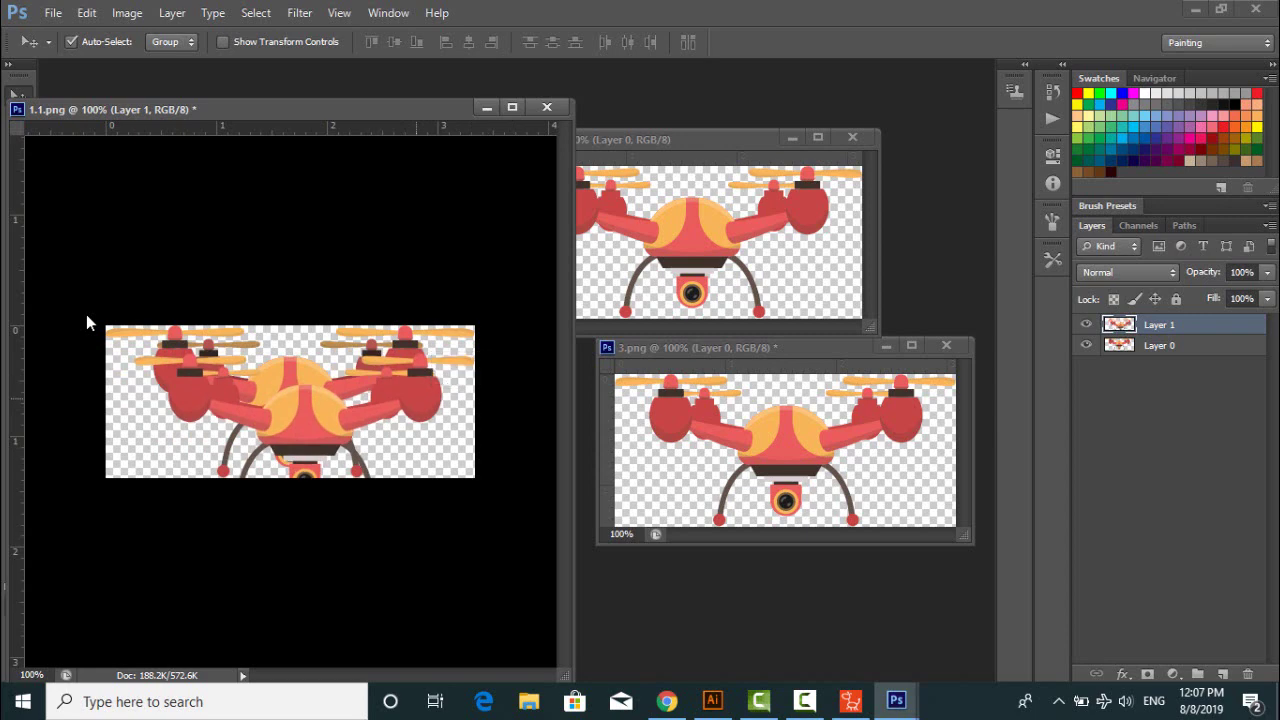
{"action": "key", "text": "ctrl+alt+z"}
{"action": "key", "text": "ctrl+alt+z"}
Copy the drone from 2.png into 1.1.png as a new layer aligned over the original, and close 2.png
{"action": "key", "text": "ctrl+Tab"}
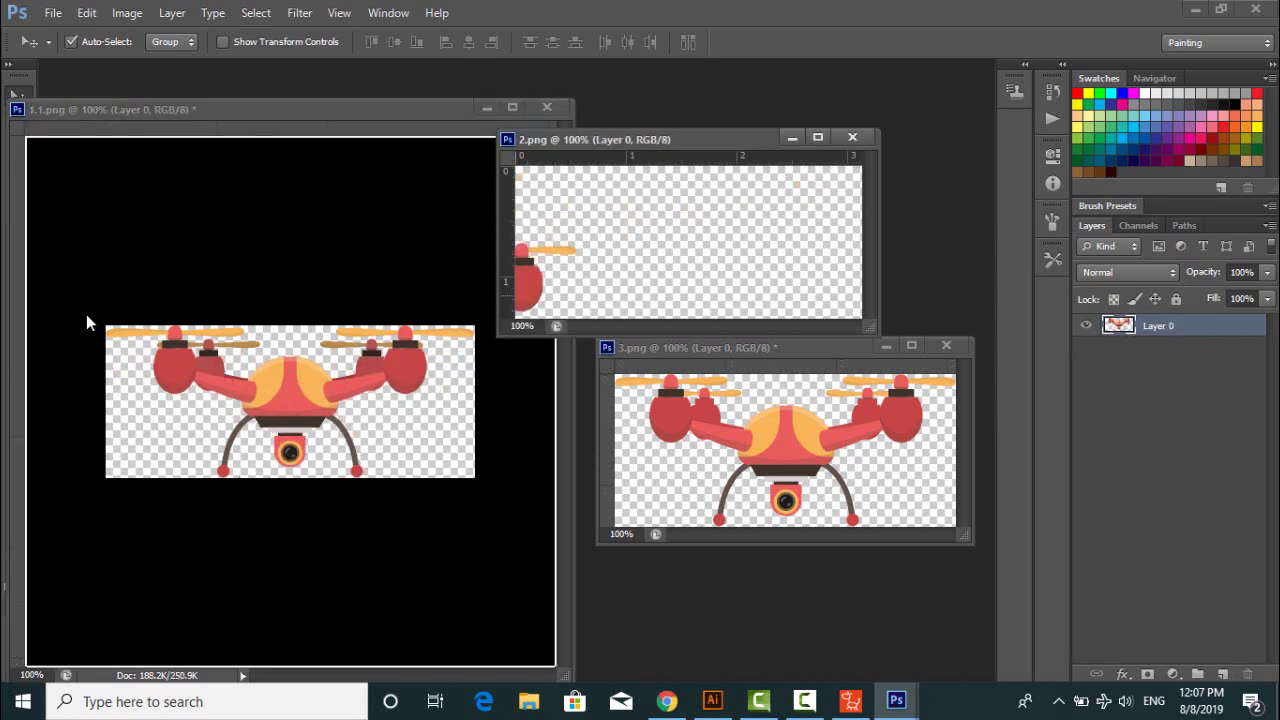
{"action": "left_click_drag", "start_coordinate": [405, 322], "coordinate": [412, 333]}
{"action": "left_click", "coordinate": [852, 137]}
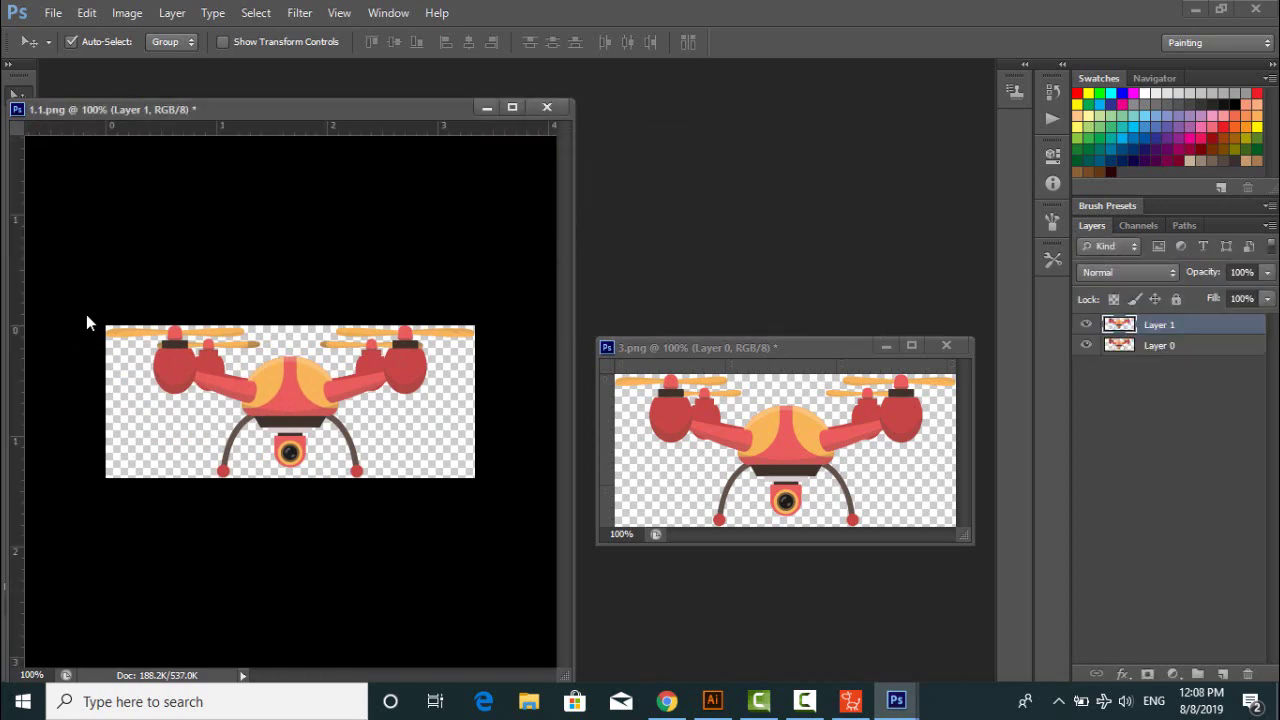
Copy the drone from 3.png into 1.1.png as a new layer aligned over the original, and close 3.png
{"action": "left_click", "coordinate": [771, 432]}
{"action": "left_click_drag", "start_coordinate": [771, 432], "coordinate": [837, 450]}
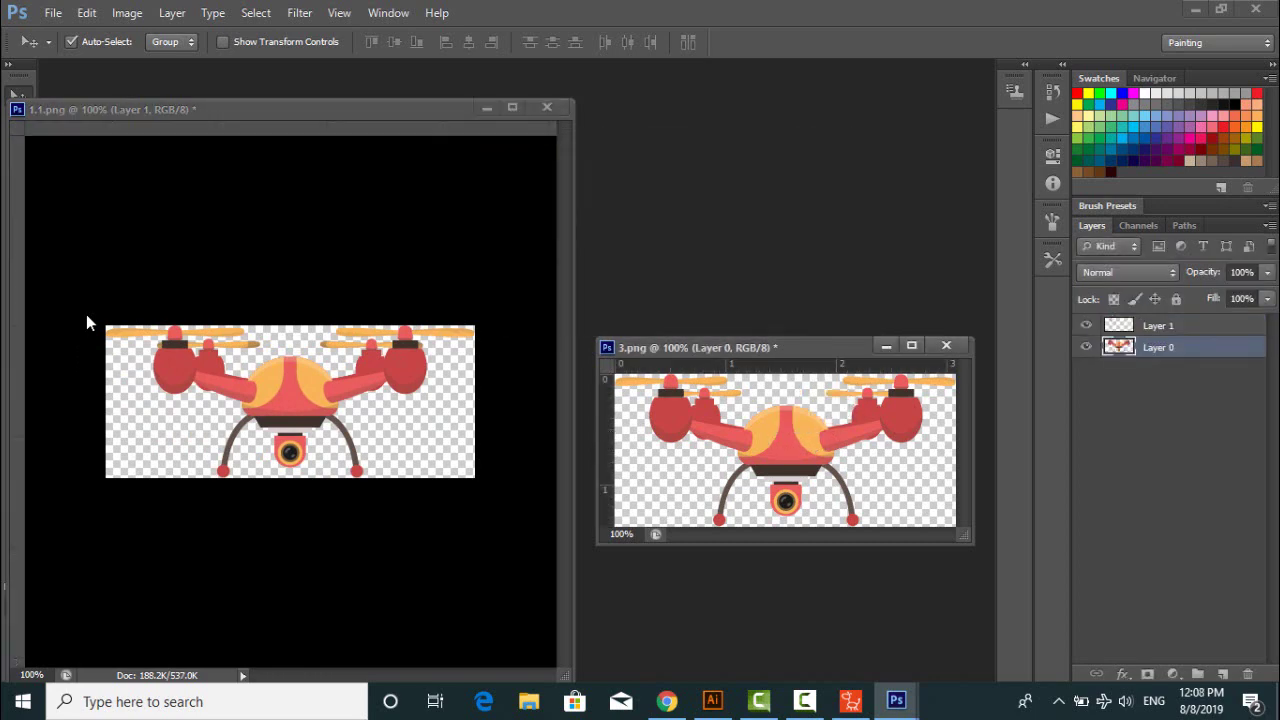
{"action": "left_click_drag", "start_coordinate": [760, 347], "coordinate": [778, 266]}
{"action": "left_click_drag", "start_coordinate": [800, 370], "coordinate": [488, 370]}
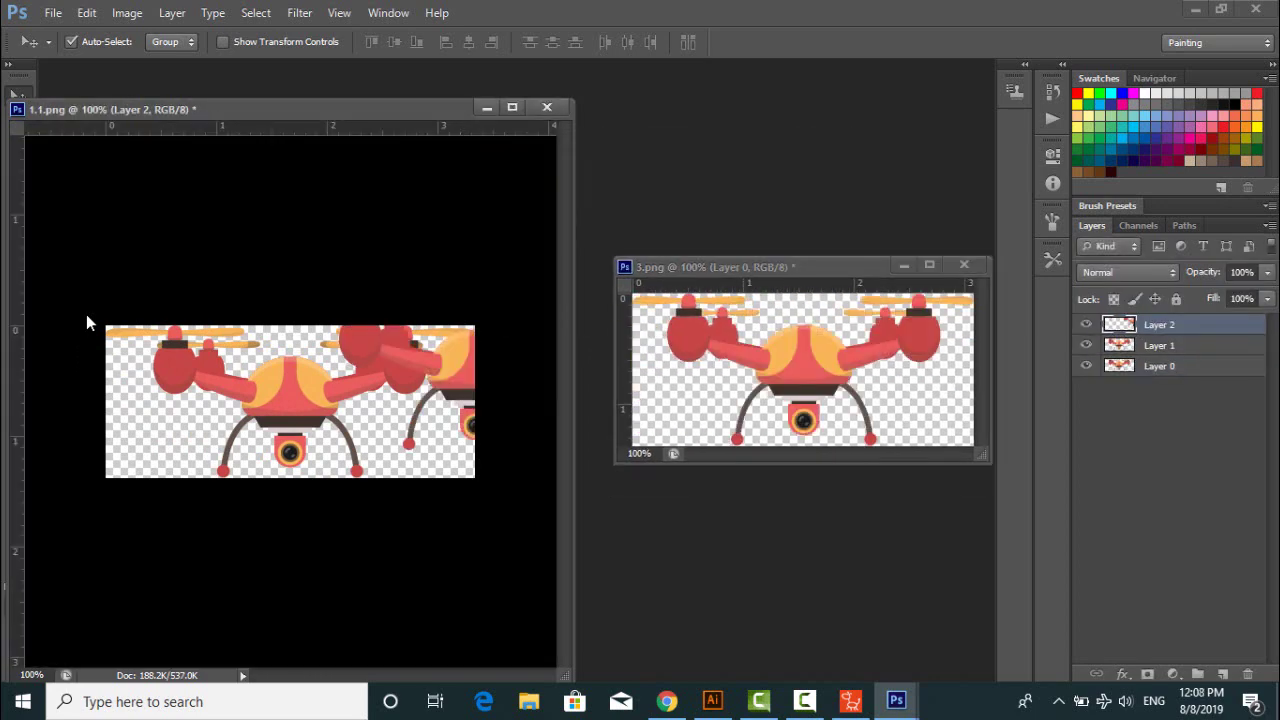
{"action": "left_click", "coordinate": [964, 264]}
{"action": "left_click", "coordinate": [643, 277]}
{"action": "left_click_drag", "start_coordinate": [475, 320], "coordinate": [284, 388]}
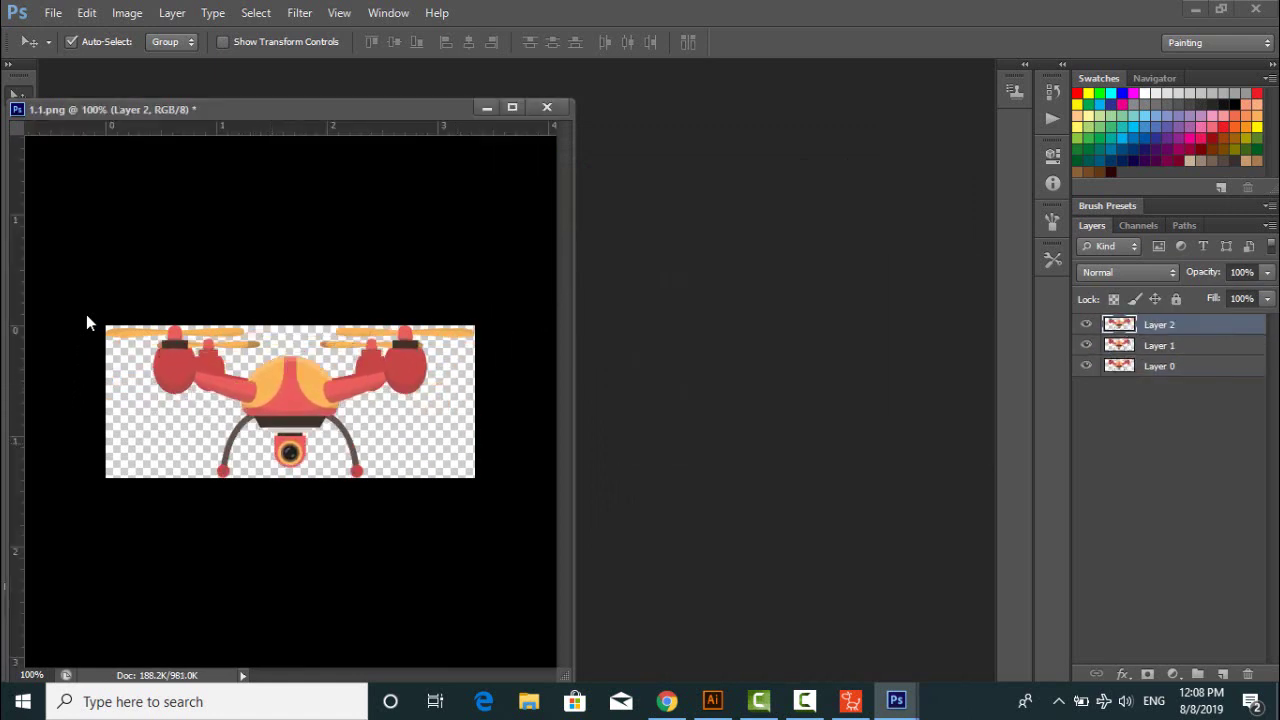
Put Layer 0, Layer 1 and Layer 2 together in a new layer group and collapse it
{"action": "left_click", "coordinate": [1159, 366]}
{"action": "left_click", "coordinate": [1159, 324]}
{"action": "left_click", "coordinate": [1197, 673]}
{"action": "left_click", "coordinate": [1159, 346]}
{"action": "left_click", "coordinate": [1159, 387], "text": "shift"}
{"action": "left_click_drag", "start_coordinate": [1159, 366], "coordinate": [1159, 326]}
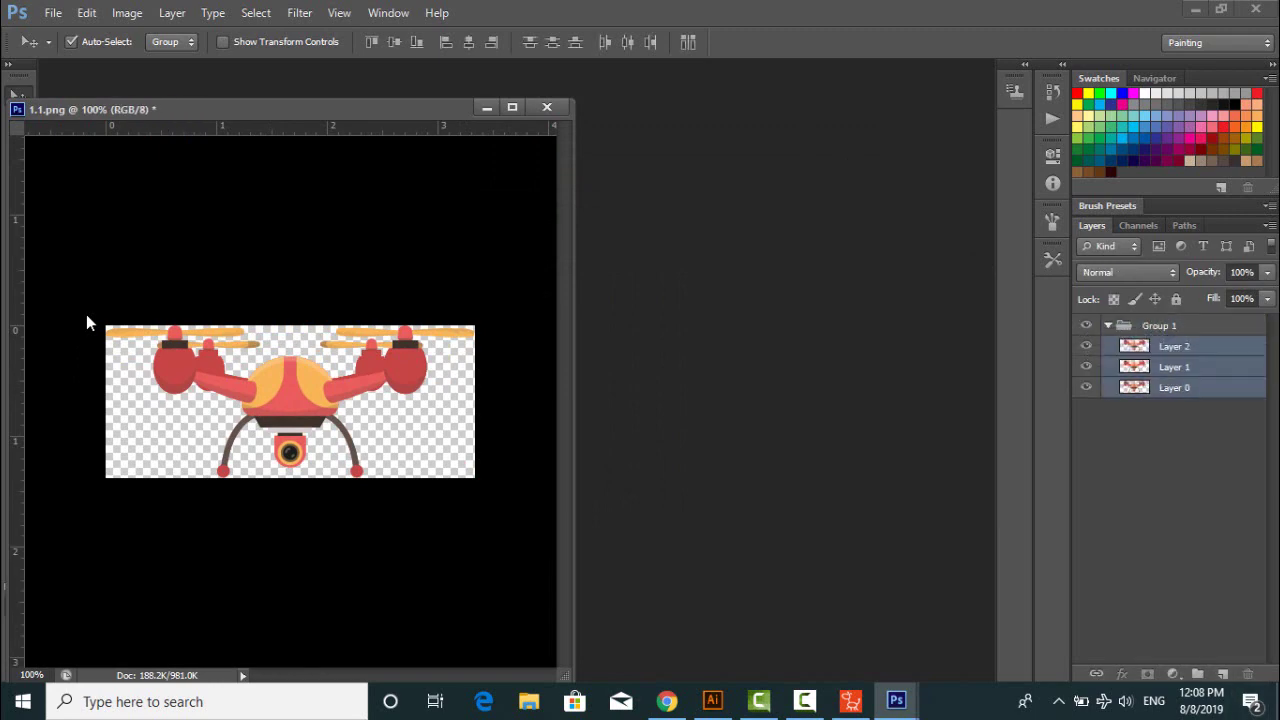
{"action": "left_click", "coordinate": [1108, 325]}
Save the grouped drone document as 1.1.psd in the drone folder on the Desktop and close it
{"action": "left_click", "coordinate": [53, 12]}
{"action": "left_click", "coordinate": [71, 237]}
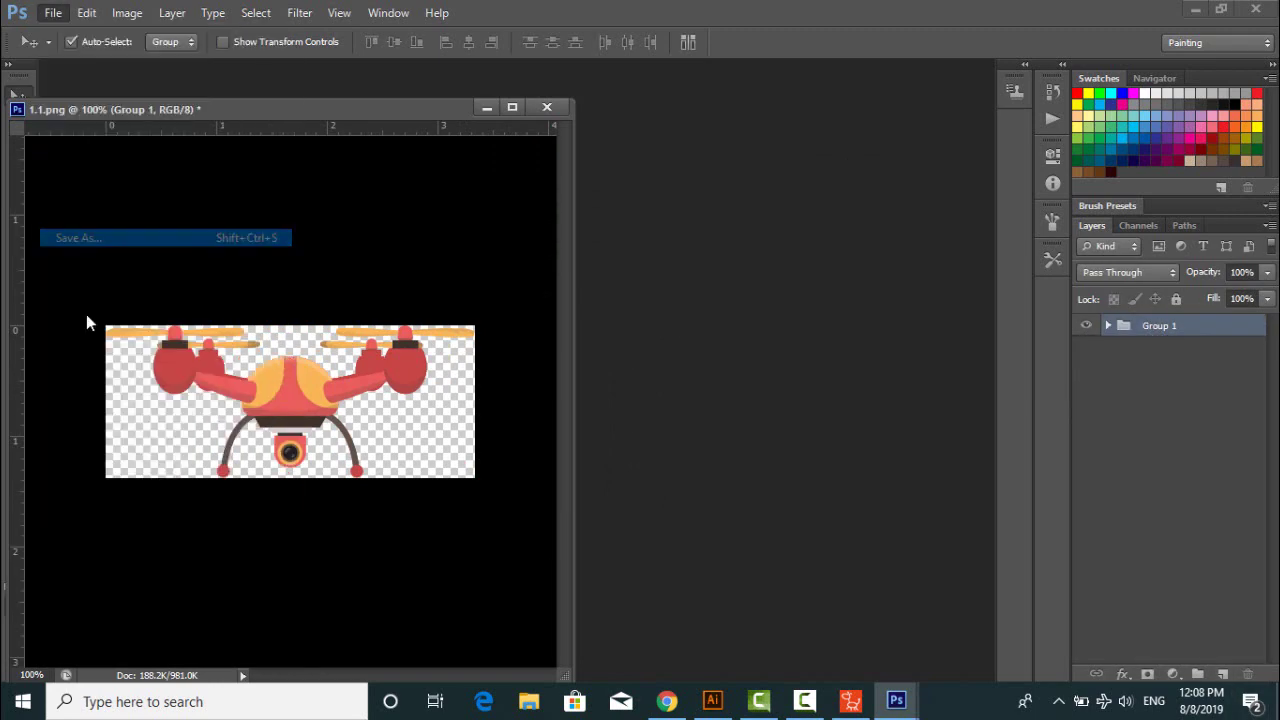
{"action": "type", "text": "d"}
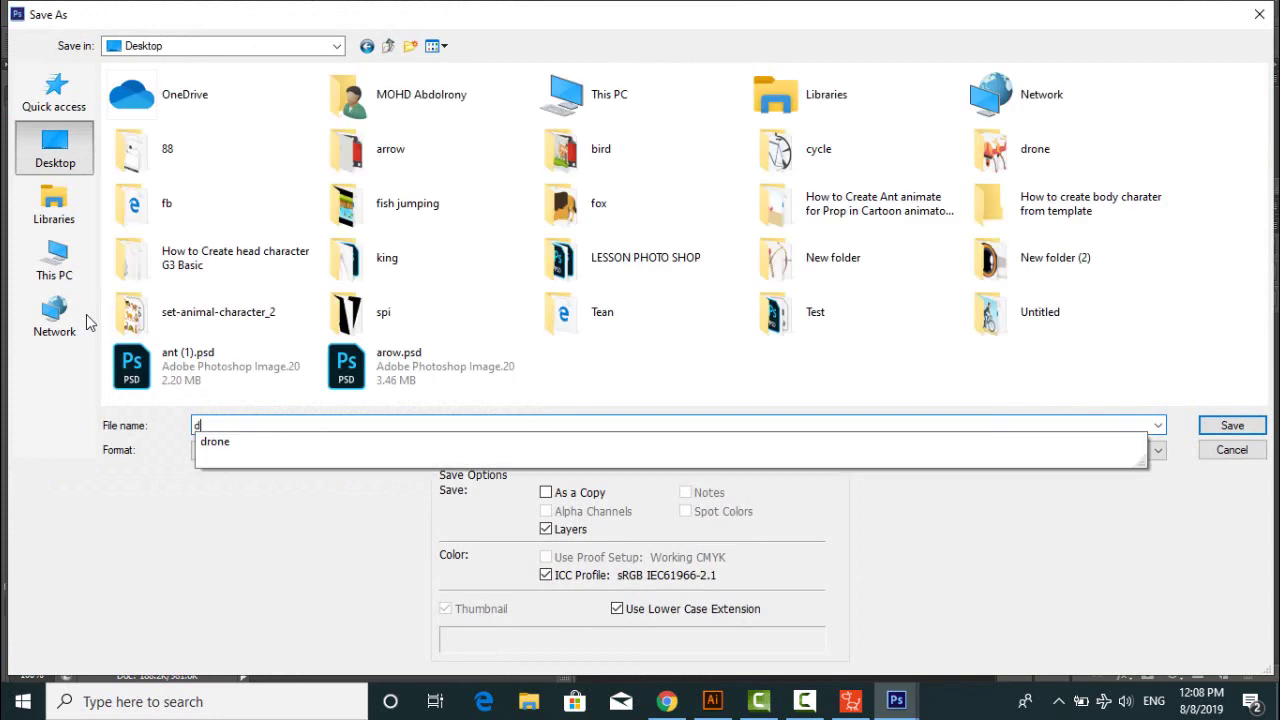
{"action": "type", "text": "rone"}
{"action": "key", "text": "Return"}
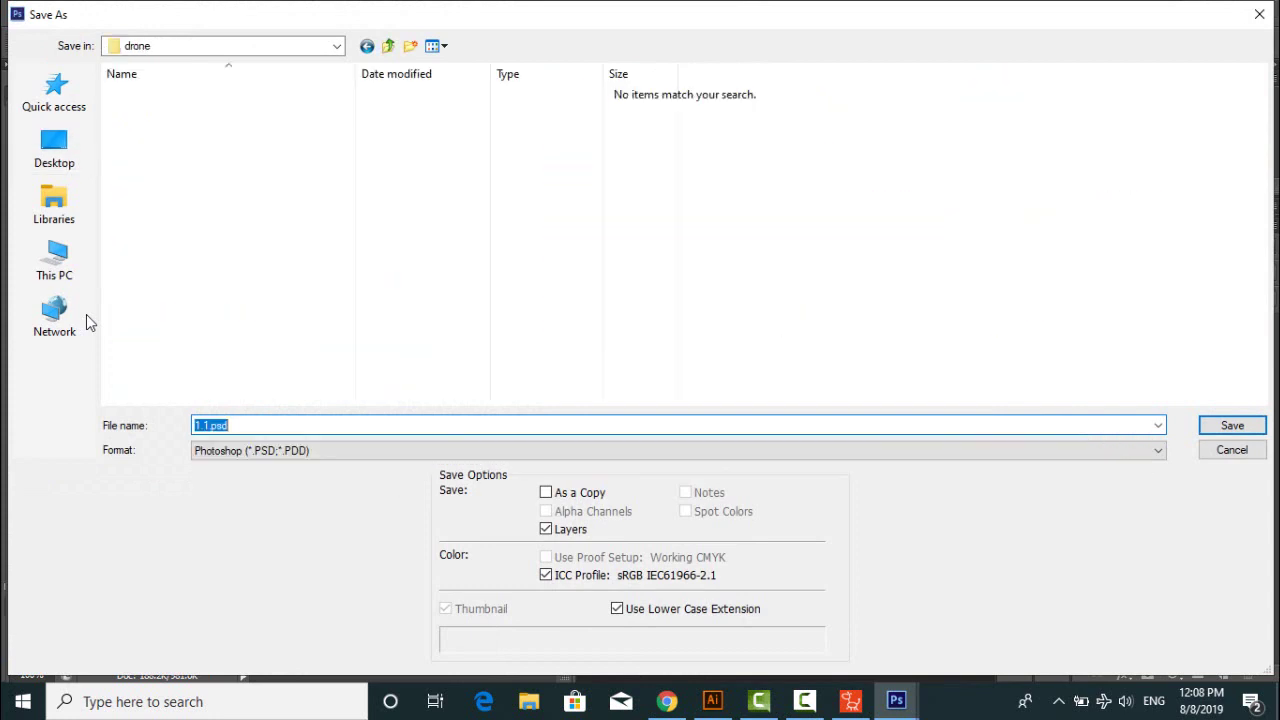
{"action": "left_click", "coordinate": [54, 148]}
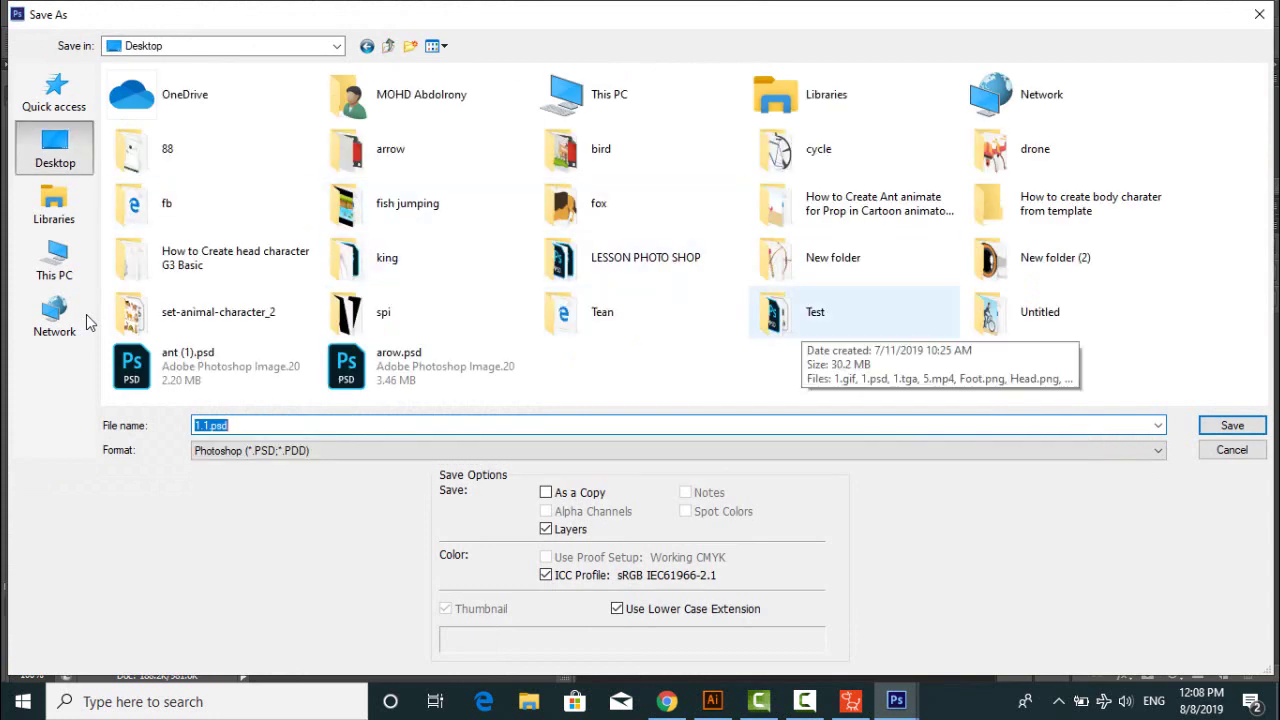
{"action": "double_click", "coordinate": [1035, 148]}
{"action": "key", "text": "Return"}
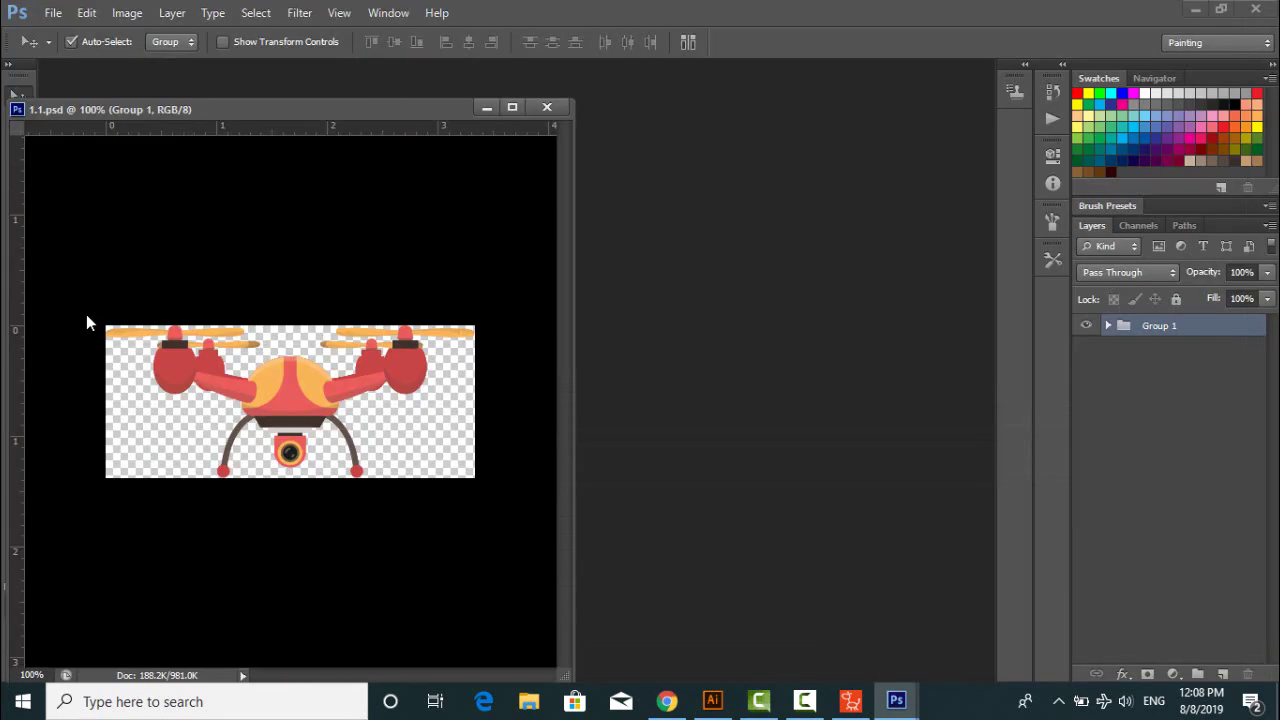
{"action": "key", "text": "ctrl+w"}
Switch to Cartoon Animator and import 1.1.psd from the drone folder as a prop
{"action": "key", "text": "super+d"}
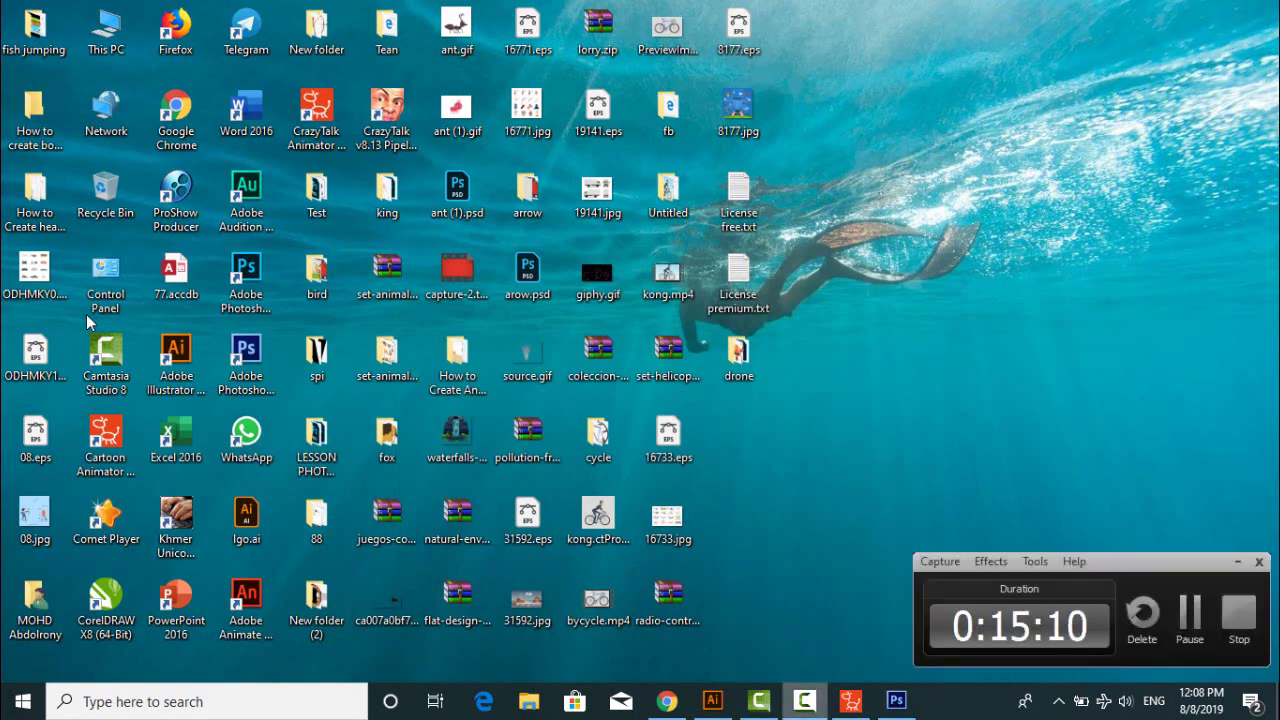
{"action": "key", "text": "alt+Tab"}
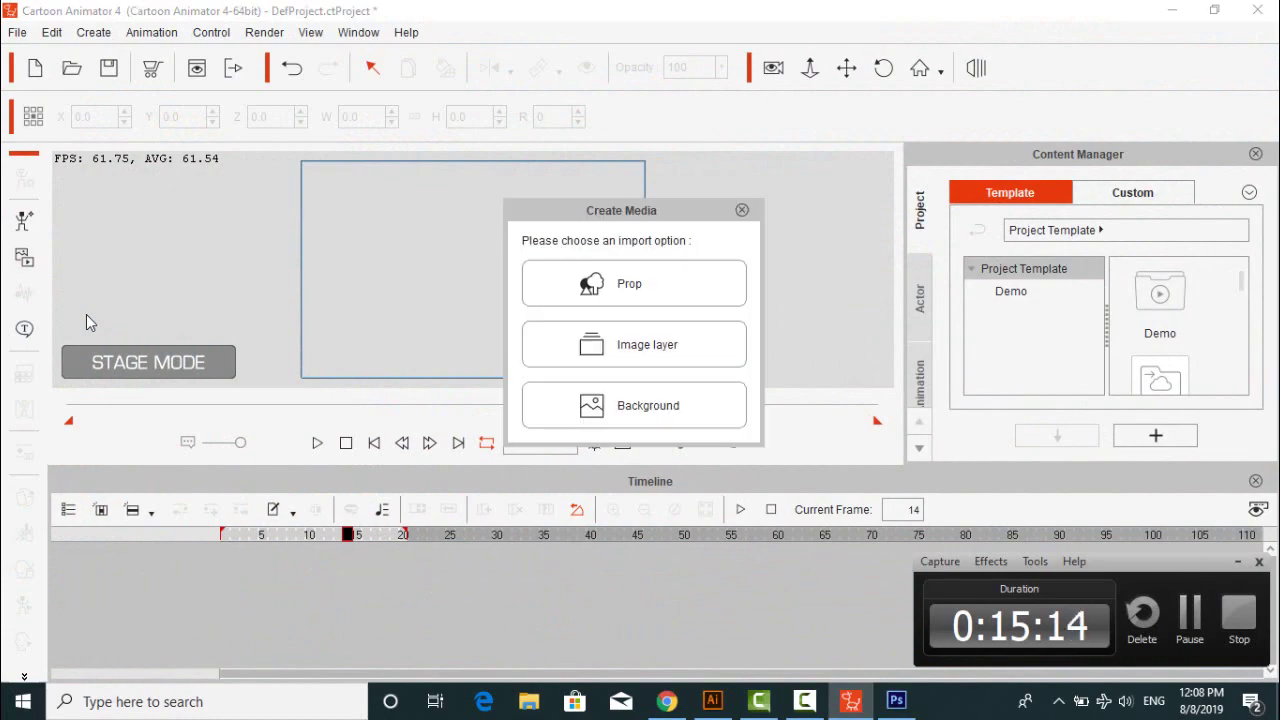
{"action": "key", "text": "Return"}
{"action": "type", "text": "1-1.psd"}
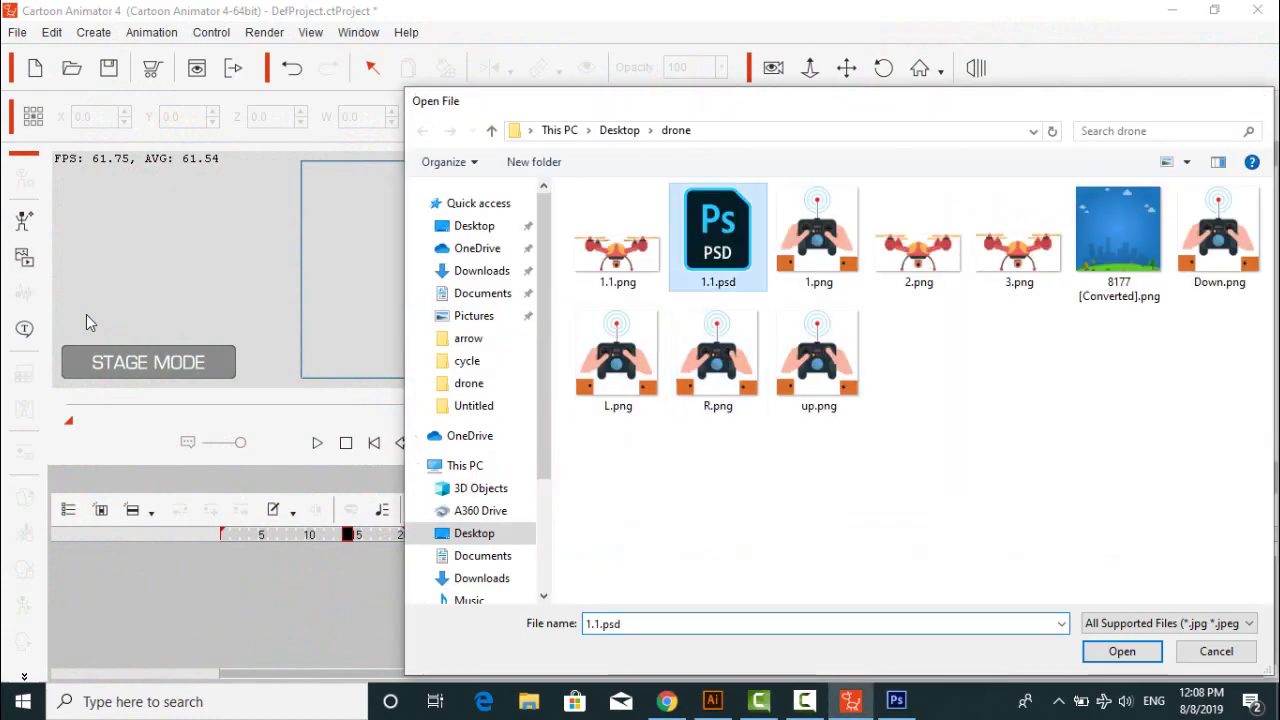
{"action": "key", "text": "Return"}
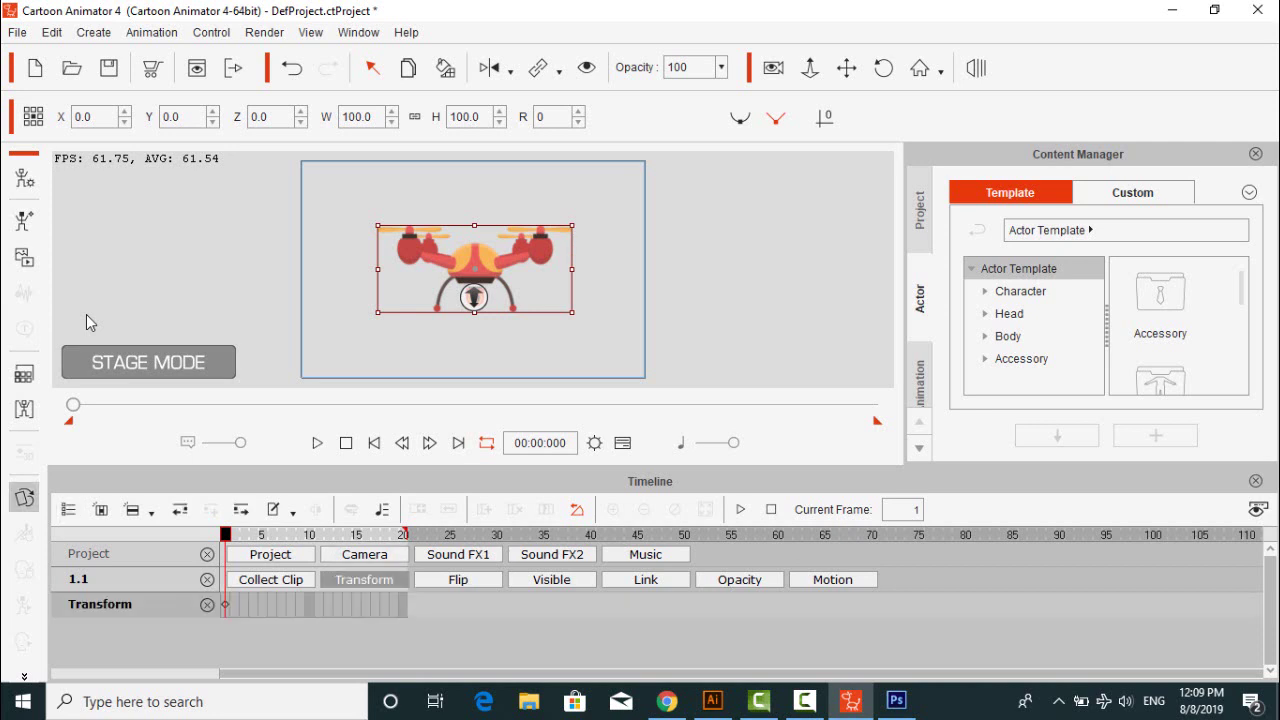
In the Sprite Editor, key the drone's sprite as Layer 0, Layer 1 and Layer 2 on frames 1 to 3
{"action": "left_click", "coordinate": [24, 497]}
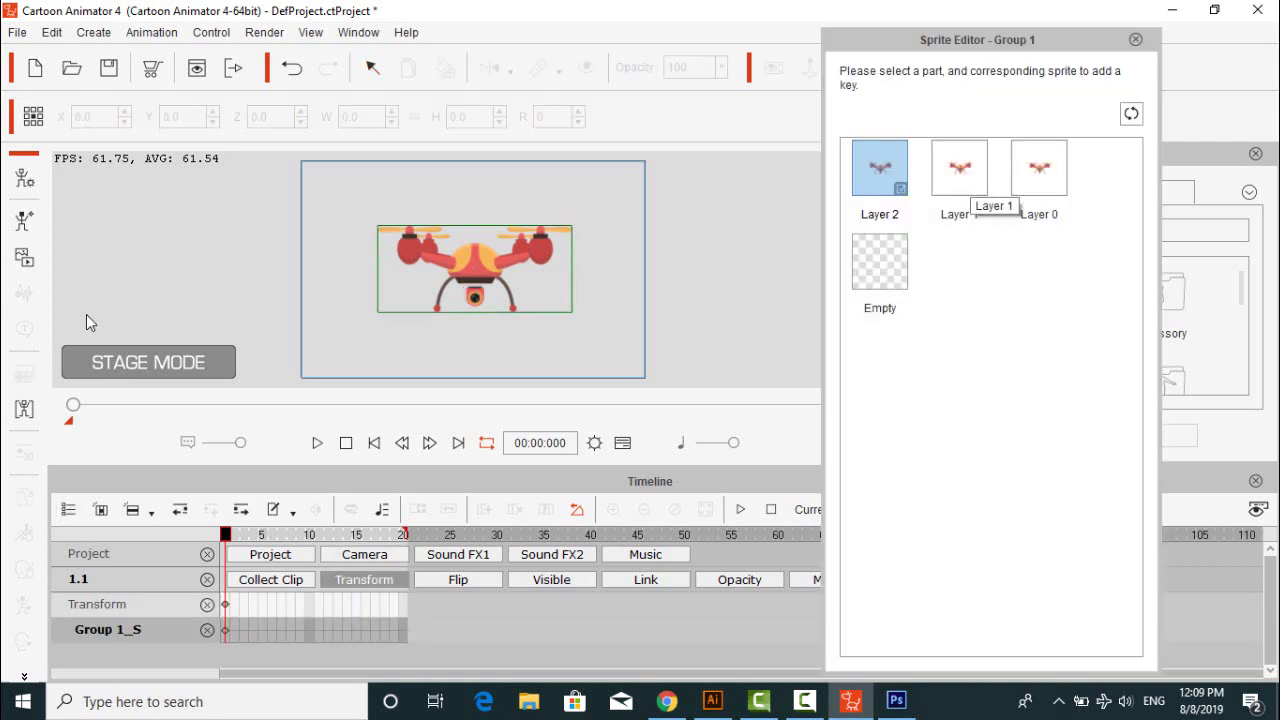
{"action": "left_click", "coordinate": [959, 167]}
{"action": "left_click", "coordinate": [1039, 167]}
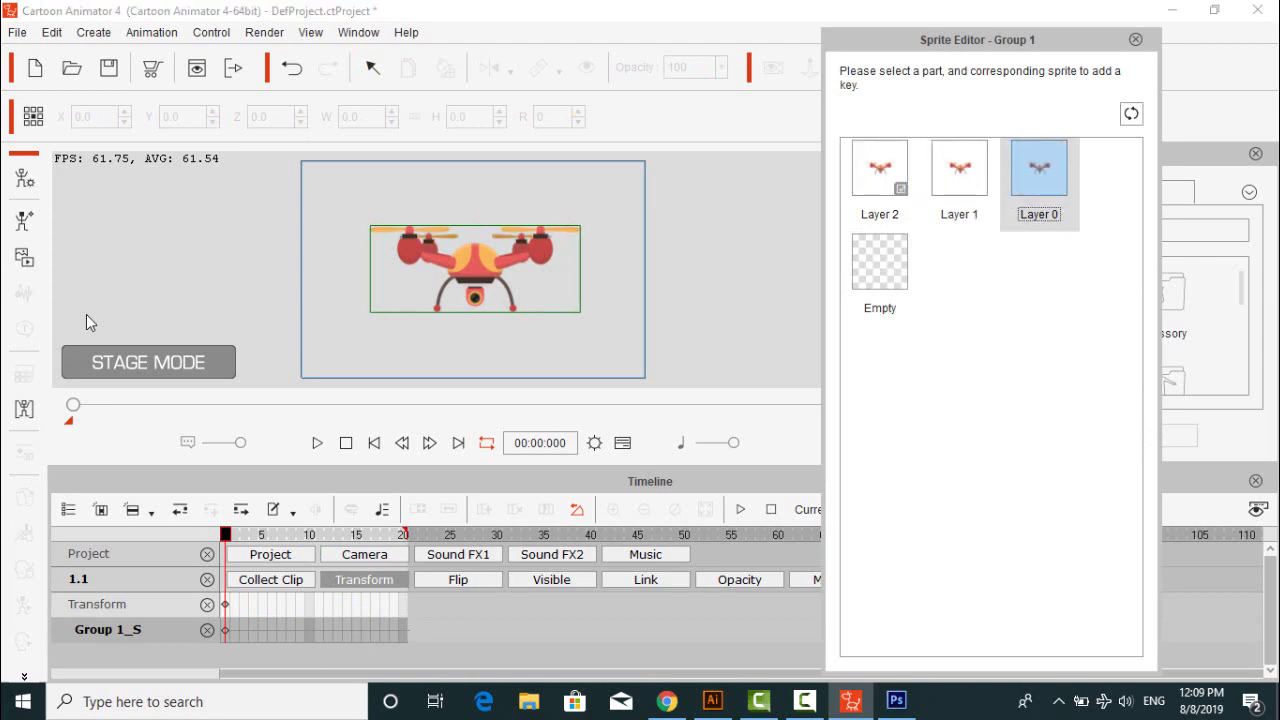
{"action": "left_click", "coordinate": [429, 442]}
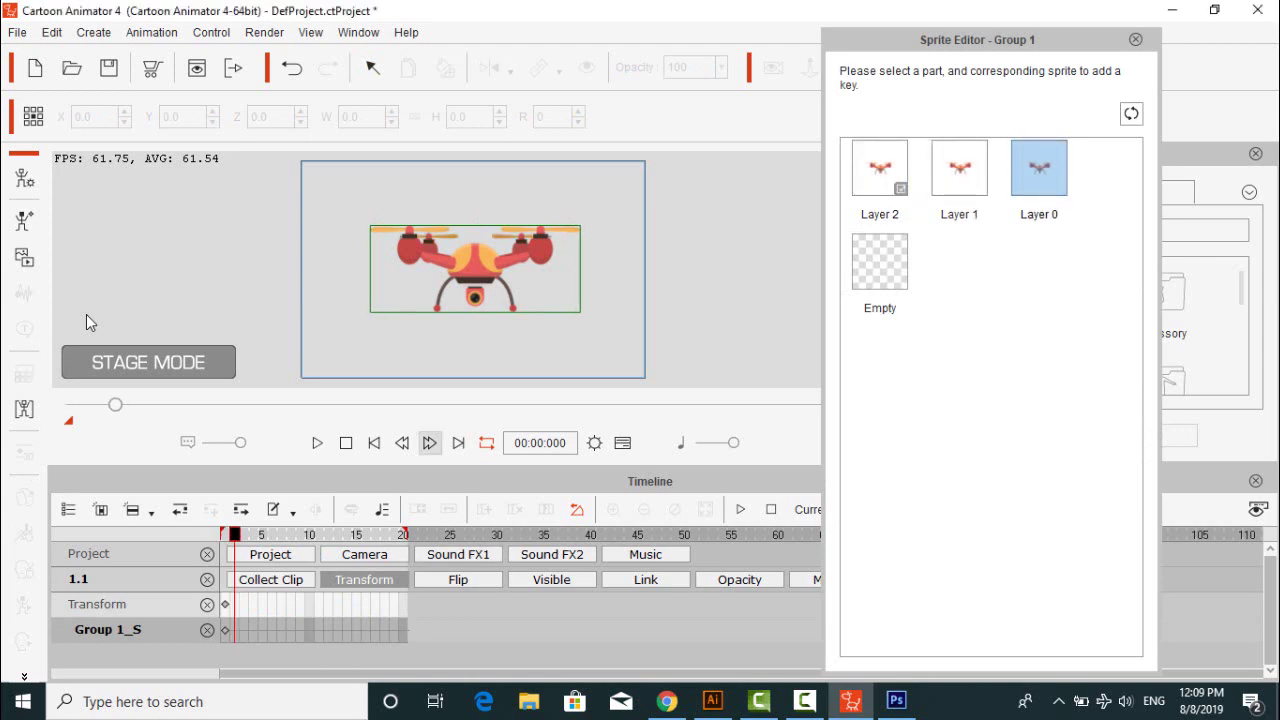
{"action": "left_click", "coordinate": [959, 167]}
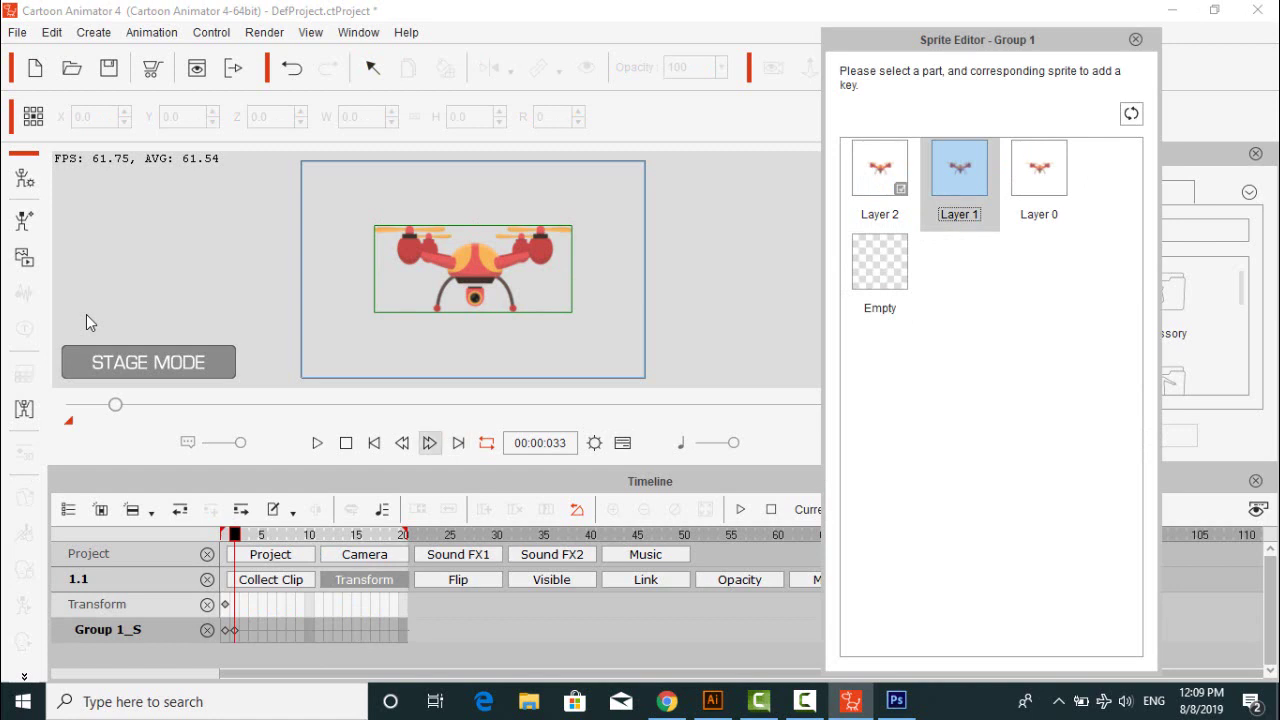
{"action": "left_click", "coordinate": [430, 443]}
{"action": "left_click", "coordinate": [880, 175]}
Key the drone's sprite on frames 4 to 7 as Layer 1, Layer 0, Layer 1 and Layer 2
{"action": "left_click", "coordinate": [430, 443]}
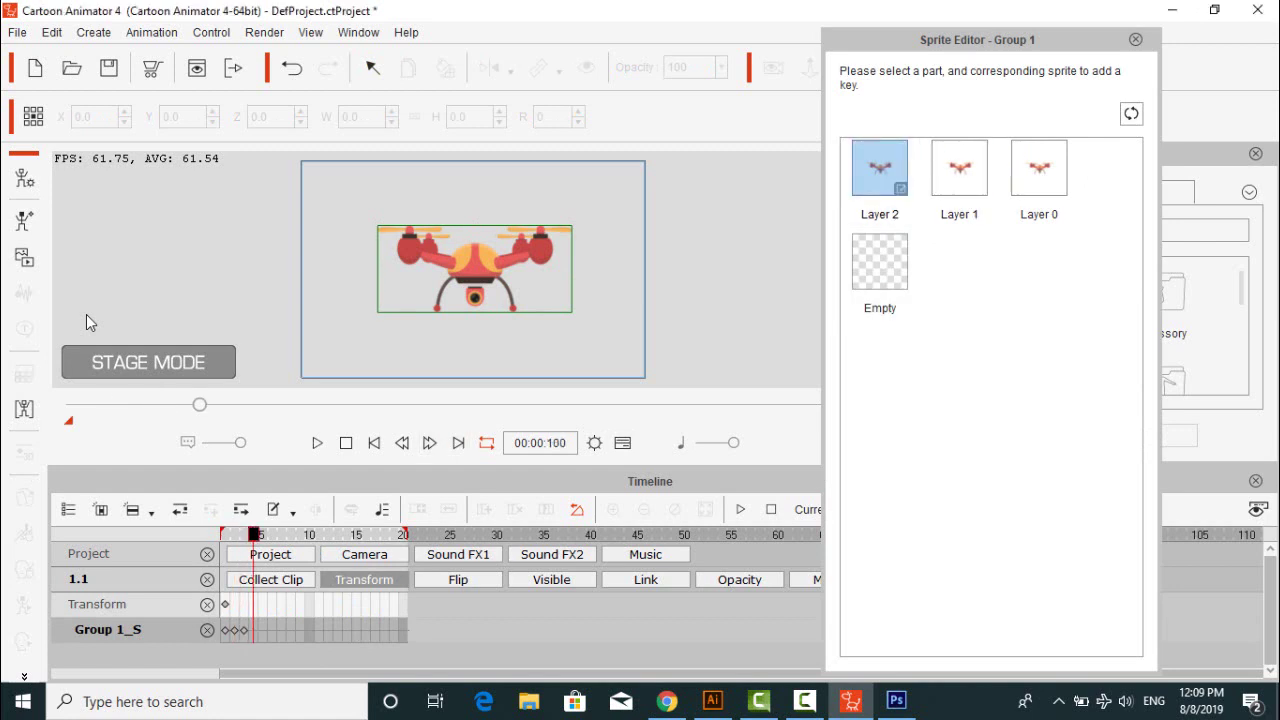
{"action": "left_click", "coordinate": [959, 168]}
{"action": "left_click", "coordinate": [430, 443]}
{"action": "left_click", "coordinate": [1039, 168]}
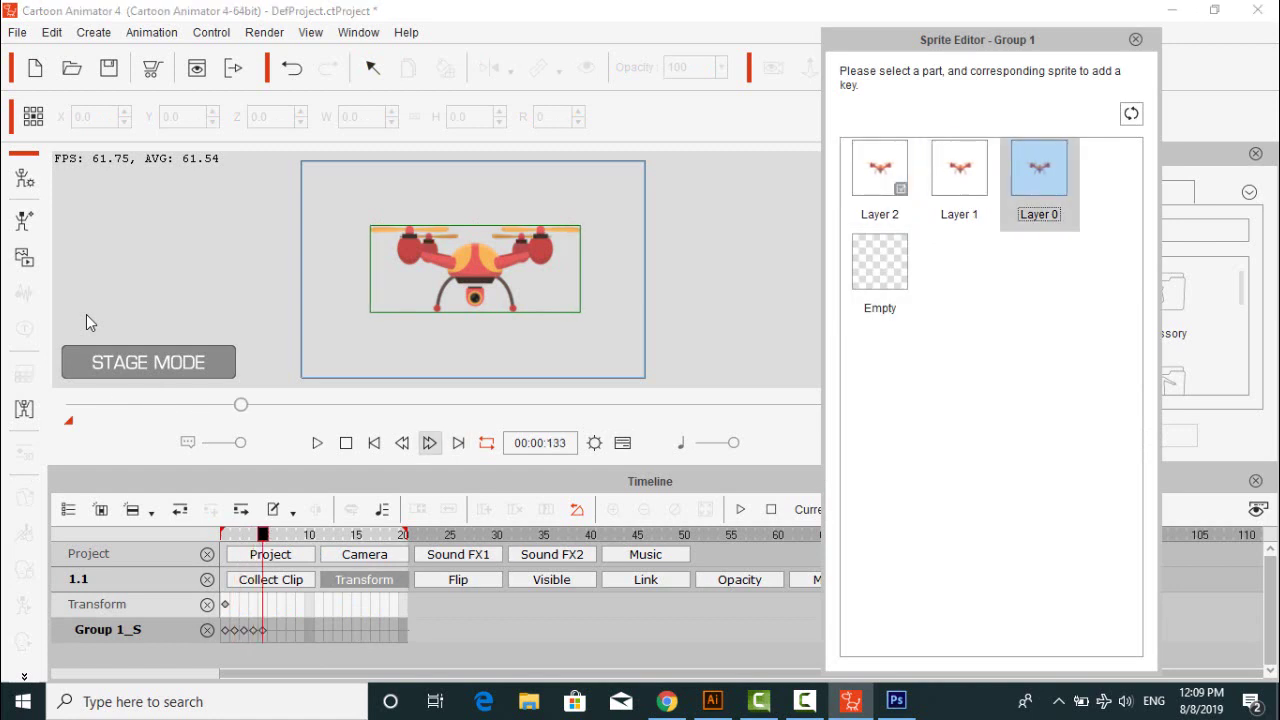
{"action": "left_click", "coordinate": [430, 443]}
{"action": "left_click", "coordinate": [959, 168]}
{"action": "left_click", "coordinate": [430, 443]}
{"action": "left_click", "coordinate": [880, 168]}
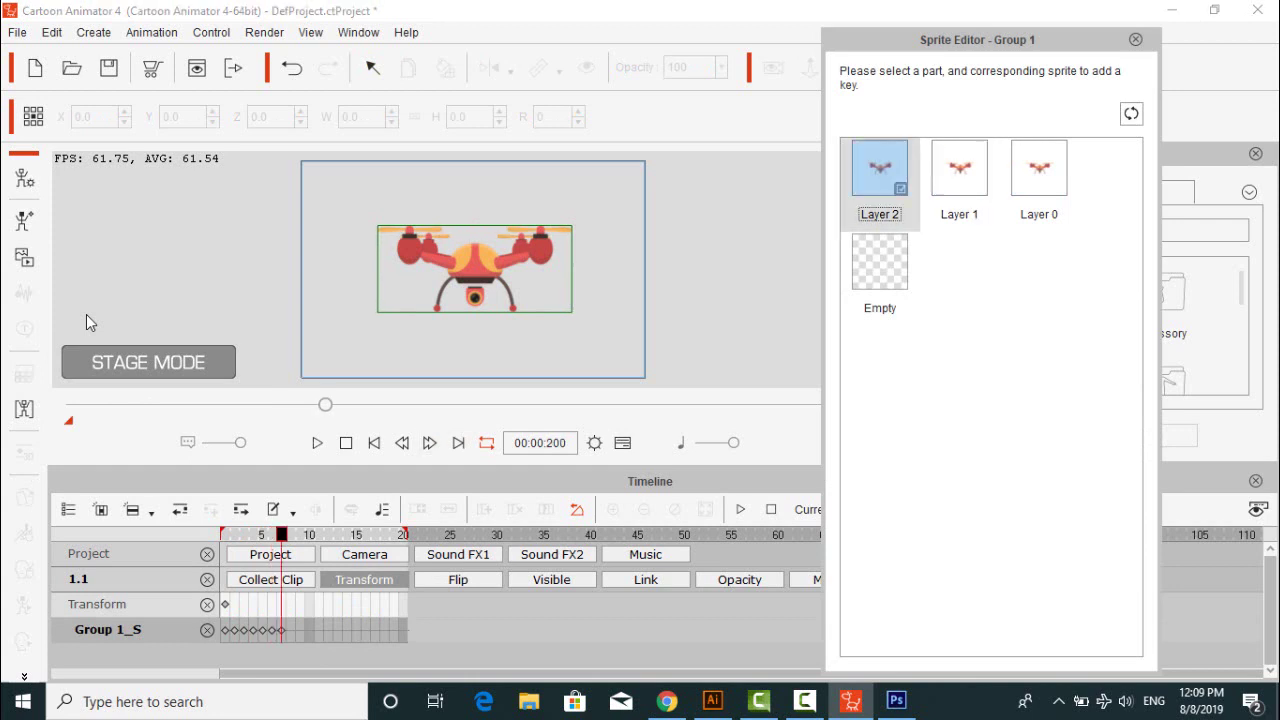
Continue the propeller cycle on frames 8 to 11 with sprite keys Layer 1, Layer 0, Layer 1 and Layer 2
{"action": "left_click", "coordinate": [430, 443]}
{"action": "left_click", "coordinate": [959, 168]}
{"action": "left_click", "coordinate": [430, 443]}
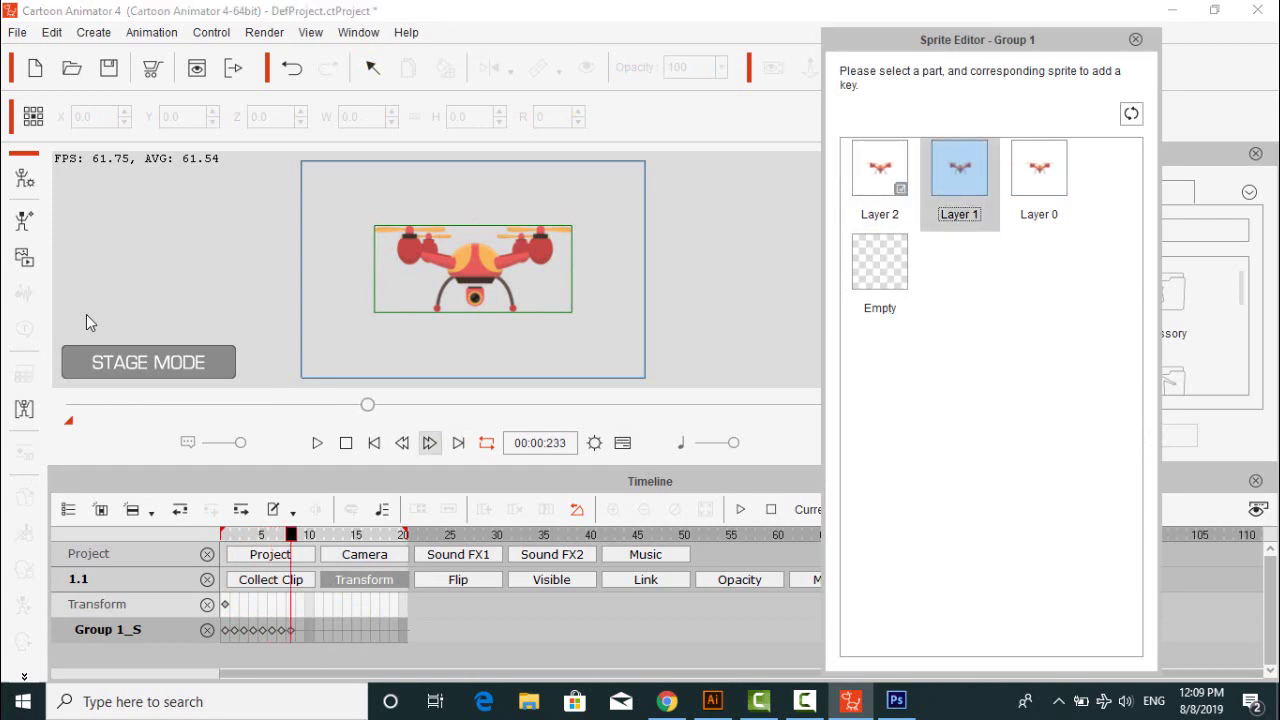
{"action": "left_click", "coordinate": [1039, 168]}
{"action": "left_click", "coordinate": [430, 443]}
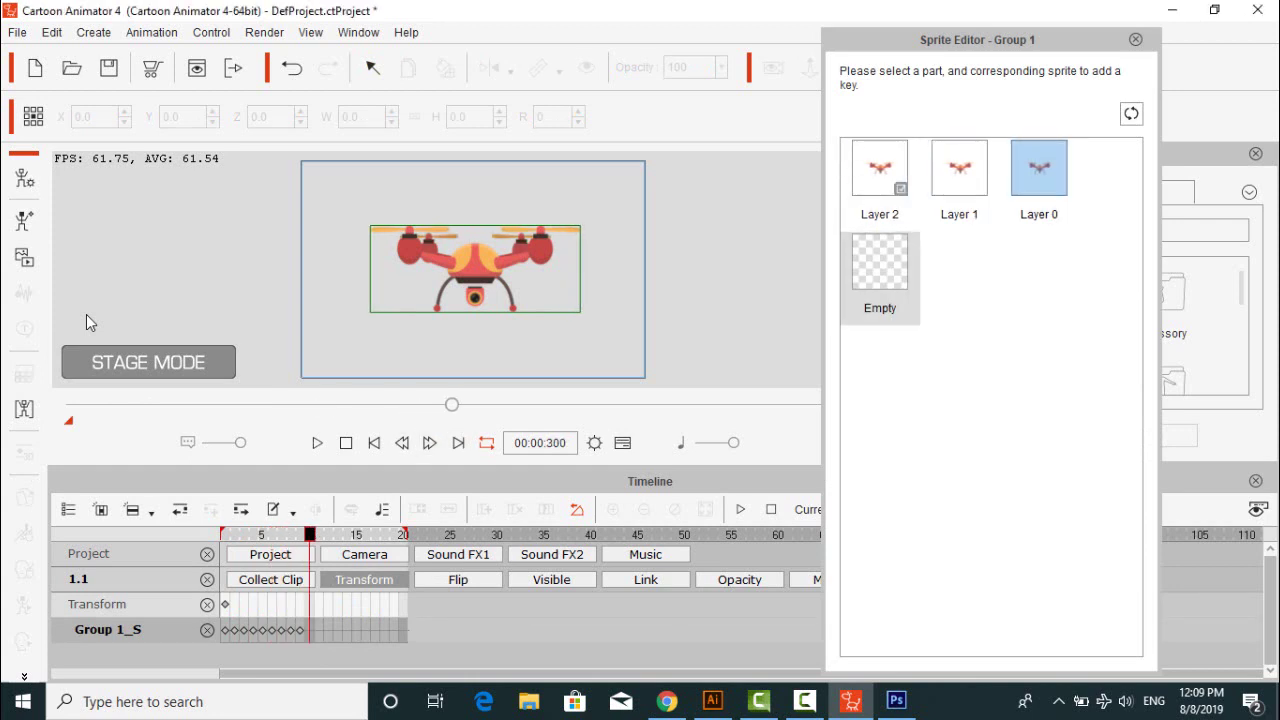
{"action": "left_click", "coordinate": [959, 168]}
{"action": "left_click", "coordinate": [430, 443]}
{"action": "left_click", "coordinate": [880, 168]}
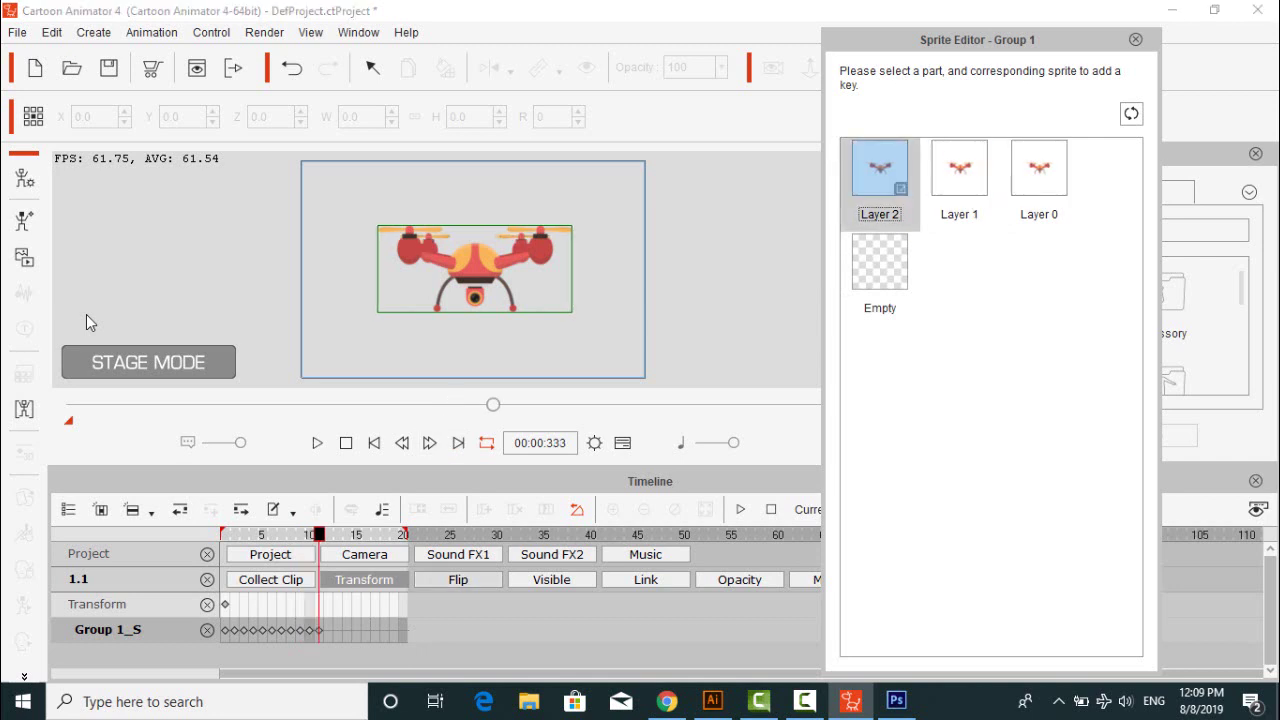
Add sprite keys on frames 12 to 15 in the order Layer 1, Layer 0, Layer 1, Layer 2
{"action": "left_click", "coordinate": [430, 443]}
{"action": "left_click", "coordinate": [959, 168]}
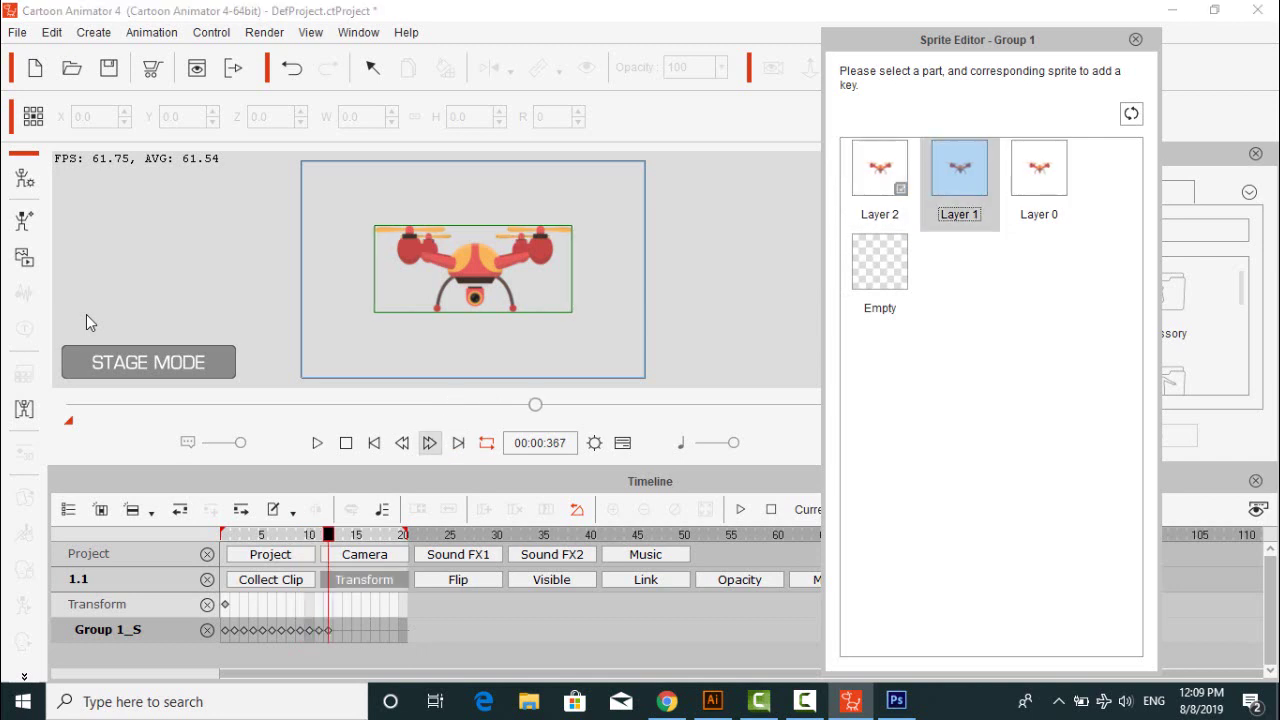
{"action": "left_click", "coordinate": [430, 443]}
{"action": "left_click", "coordinate": [1039, 168]}
{"action": "left_click", "coordinate": [430, 443]}
{"action": "left_click", "coordinate": [959, 168]}
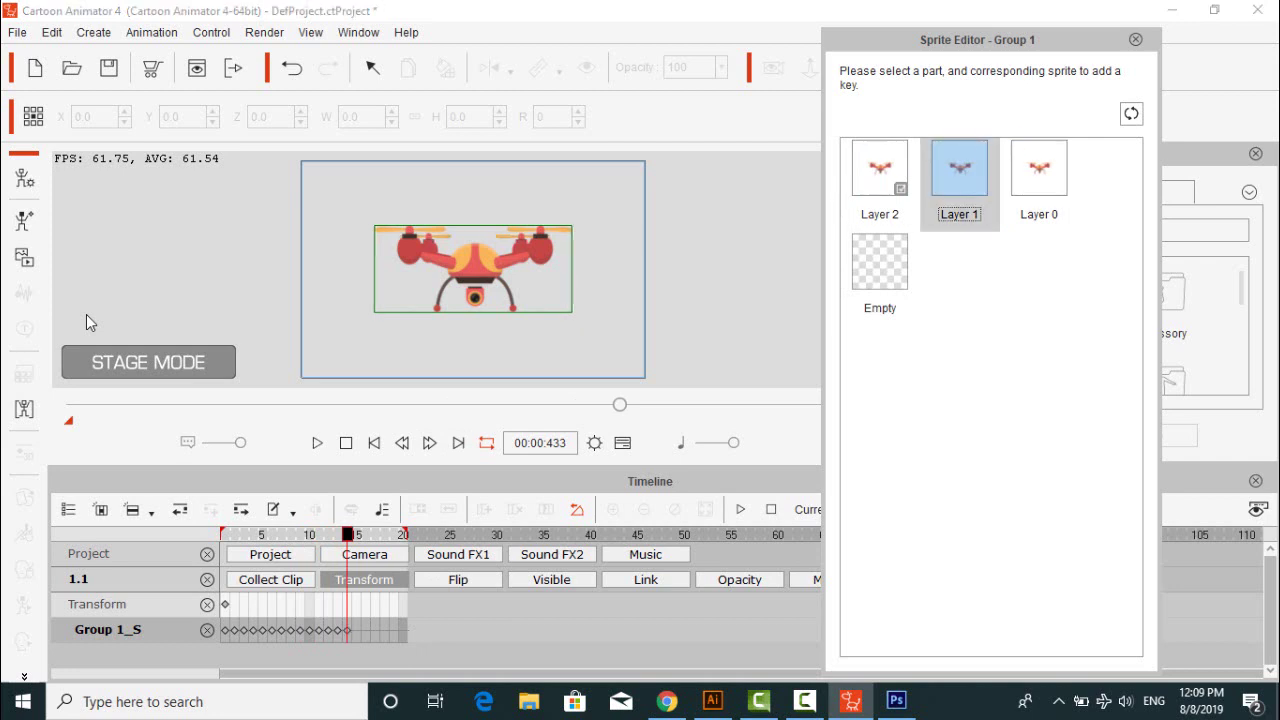
{"action": "left_click", "coordinate": [430, 443]}
{"action": "left_click", "coordinate": [880, 168]}
Key frames 16 to 20 with Layer 1, Layer 0, Layer 1, Layer 2 and Layer 1, and play back the propeller animation
{"action": "left_click", "coordinate": [430, 443]}
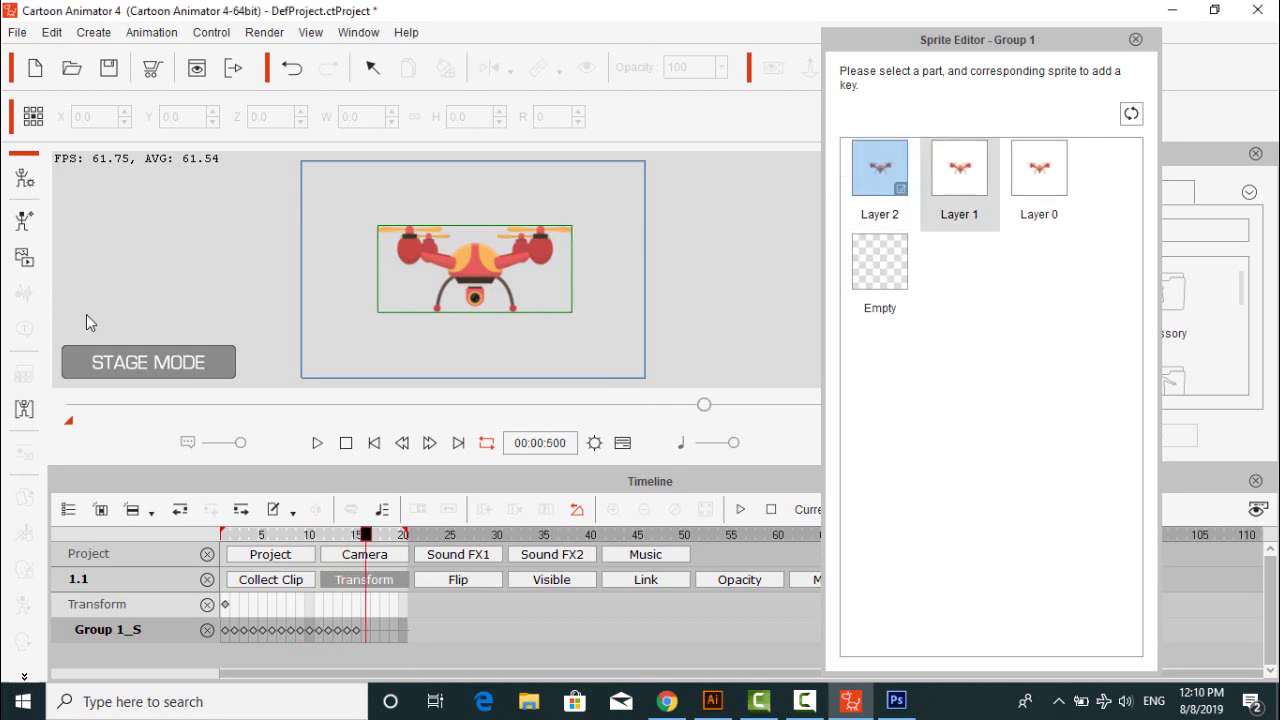
{"action": "left_click", "coordinate": [959, 168]}
{"action": "left_click", "coordinate": [430, 443]}
{"action": "left_click", "coordinate": [1039, 168]}
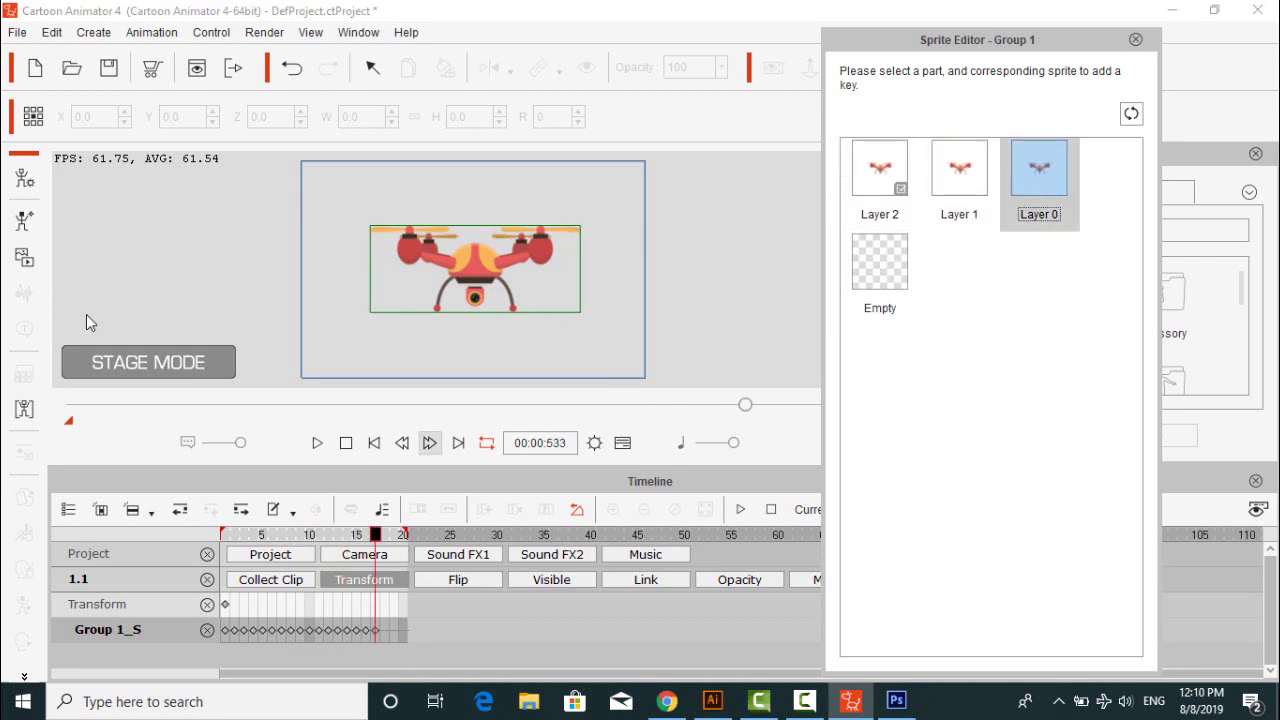
{"action": "left_click", "coordinate": [430, 443]}
{"action": "left_click", "coordinate": [959, 168]}
{"action": "left_click", "coordinate": [430, 443]}
{"action": "left_click", "coordinate": [880, 168]}
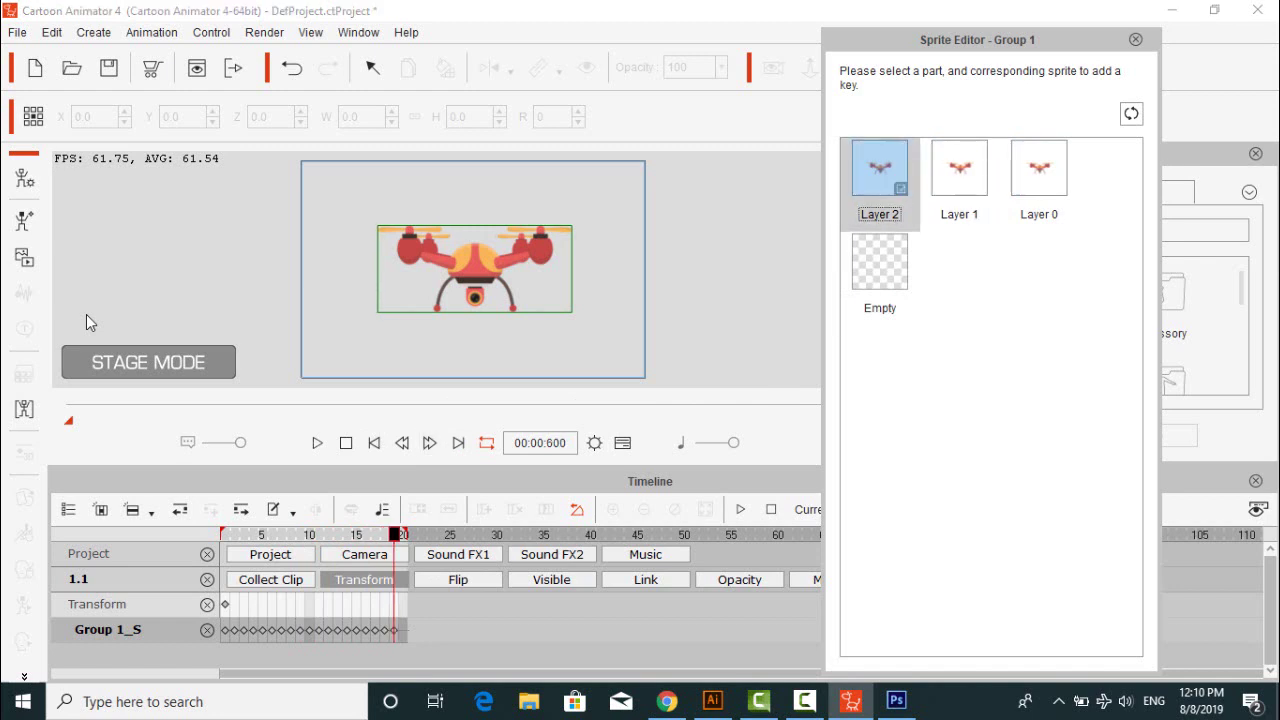
{"action": "left_click", "coordinate": [430, 443]}
{"action": "left_click", "coordinate": [959, 168]}
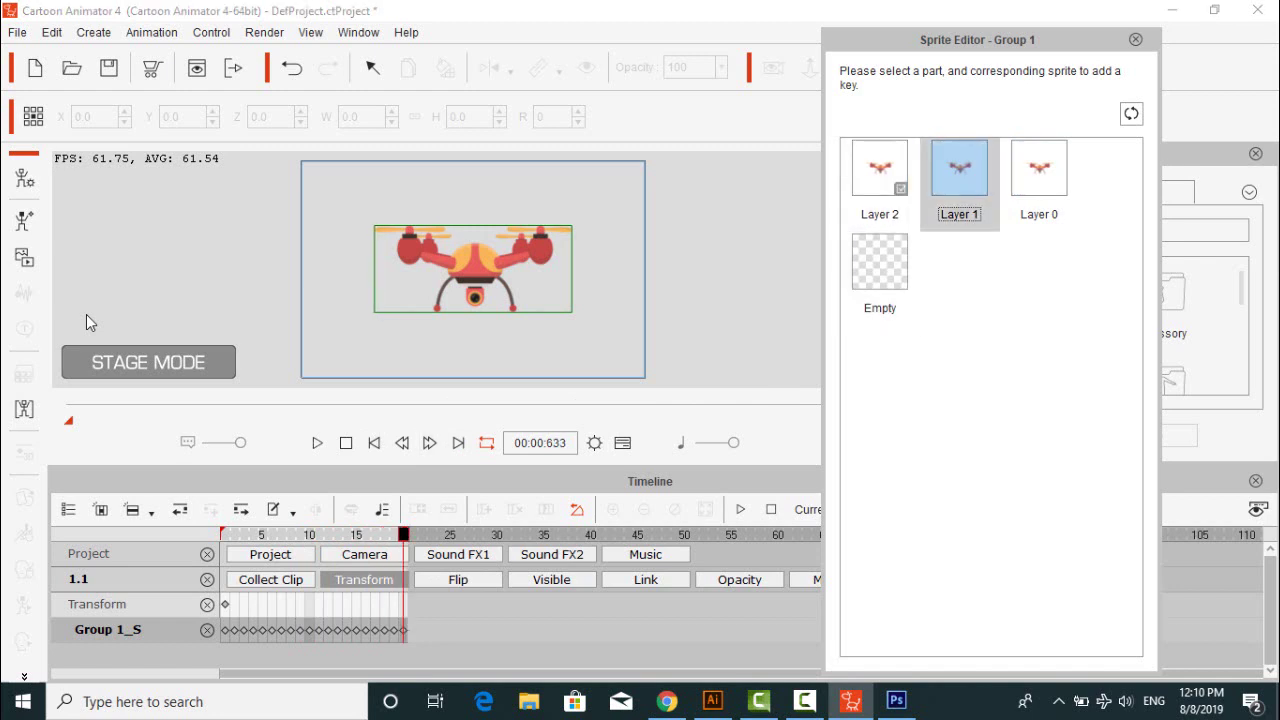
{"action": "key", "text": "space"}
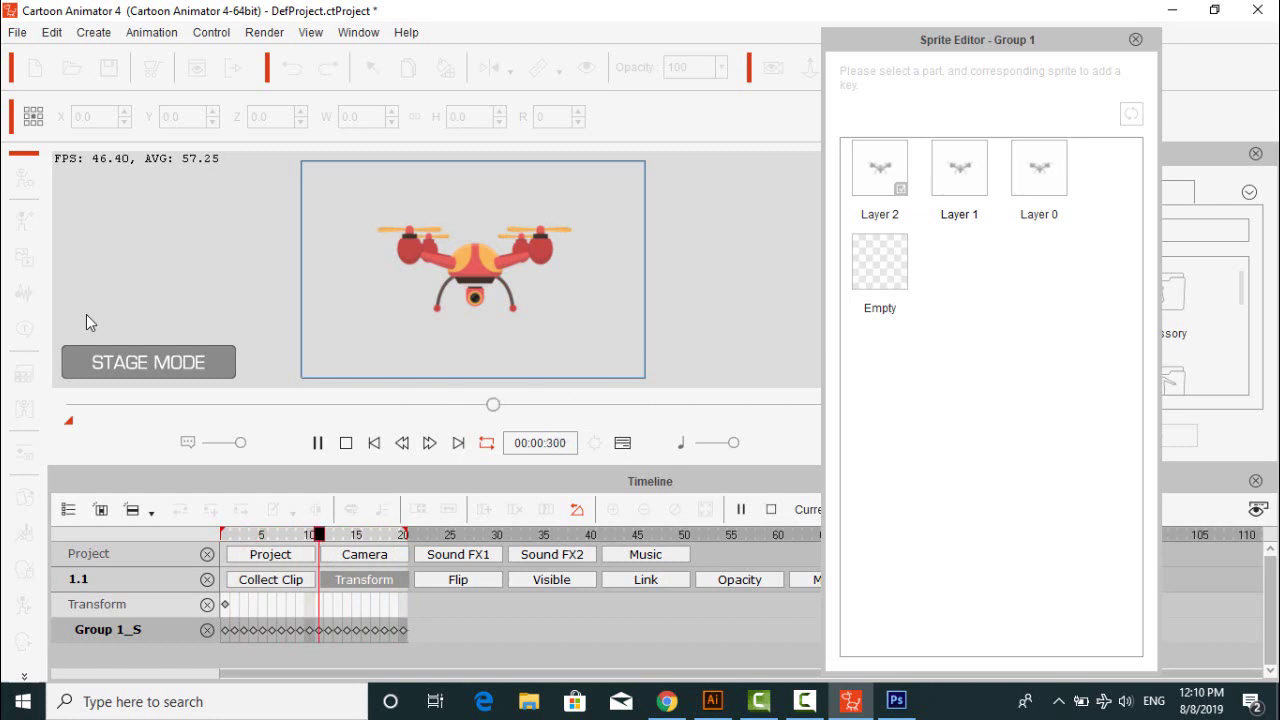
{"action": "key", "text": "space"}
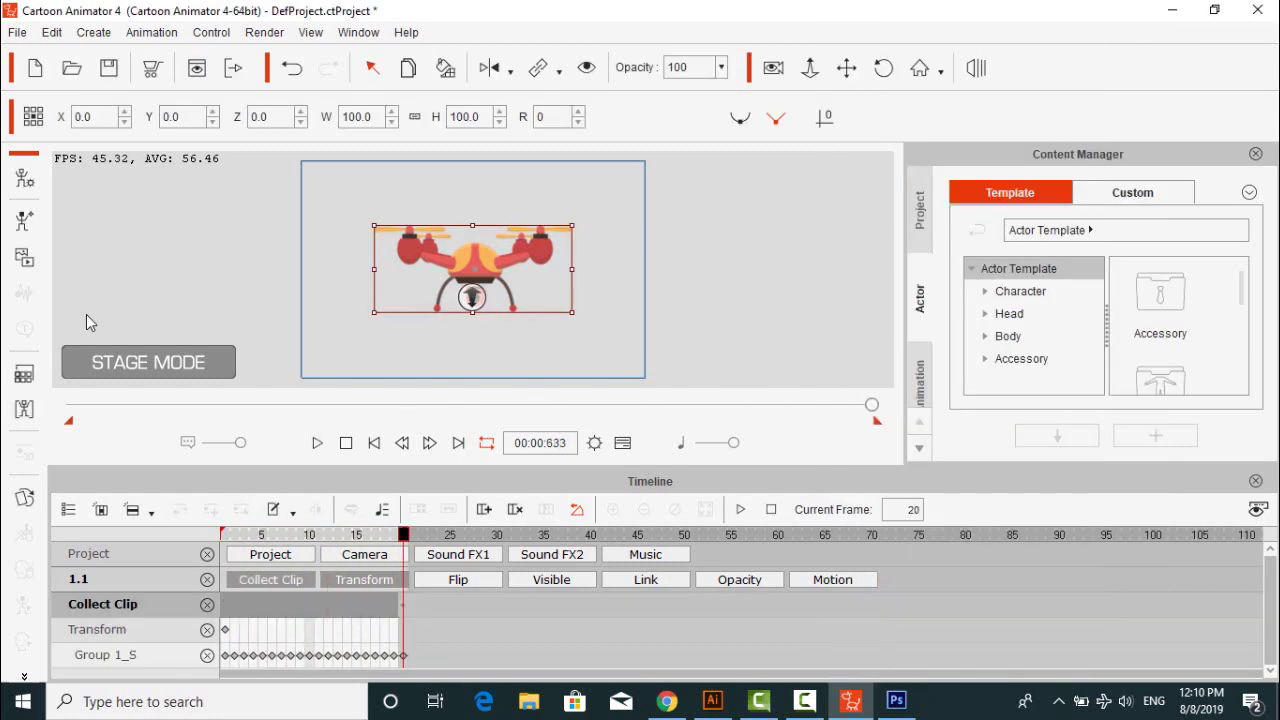
Export the collected drone clip to the action menu as start, and save the prop to the custom library as drone
{"action": "right_click", "coordinate": [235, 604]}
{"action": "left_click", "coordinate": [330, 592]}
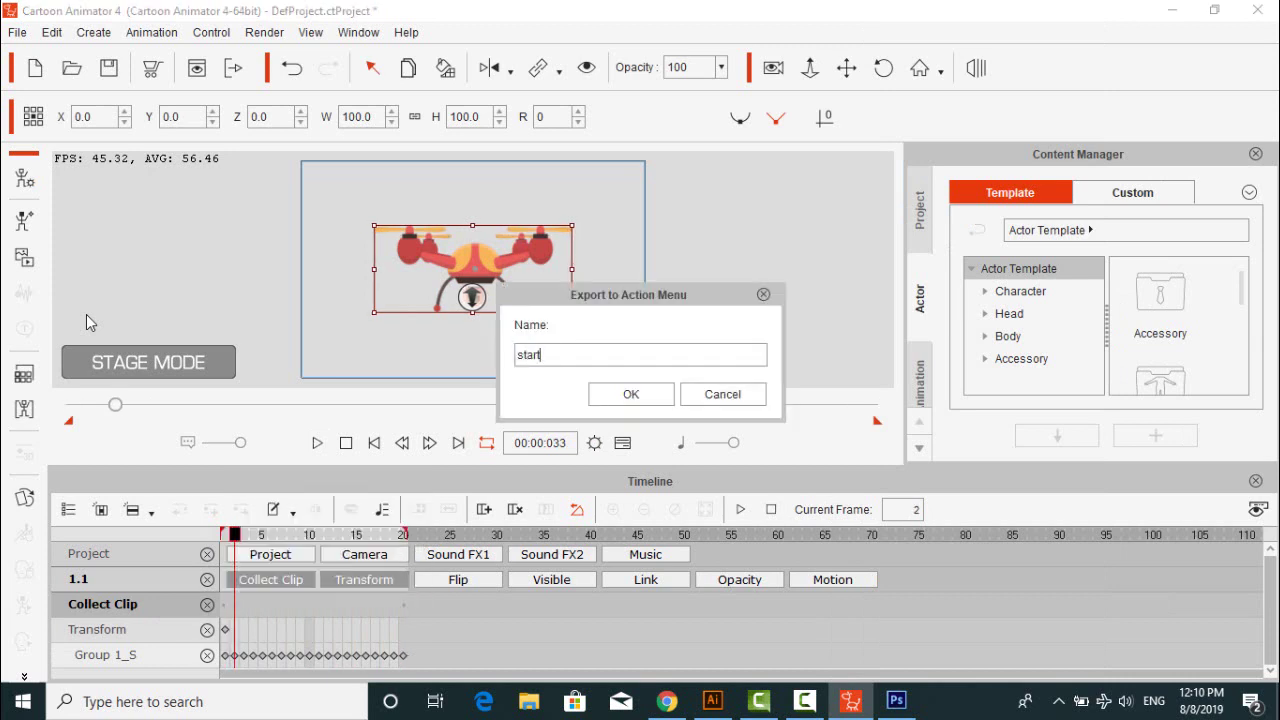
{"action": "key", "text": "Return"}
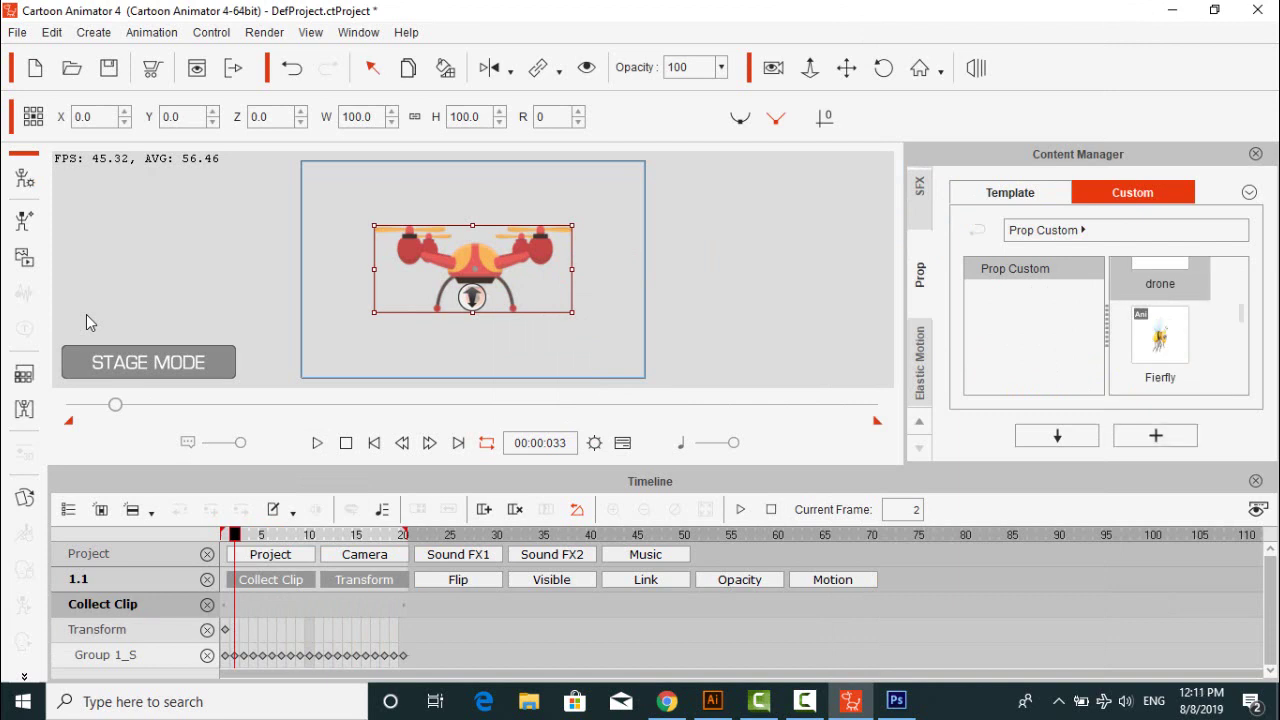
Replace the drone on the stage with the saved library drone prop and preview its start action
{"action": "key", "text": "Delete"}
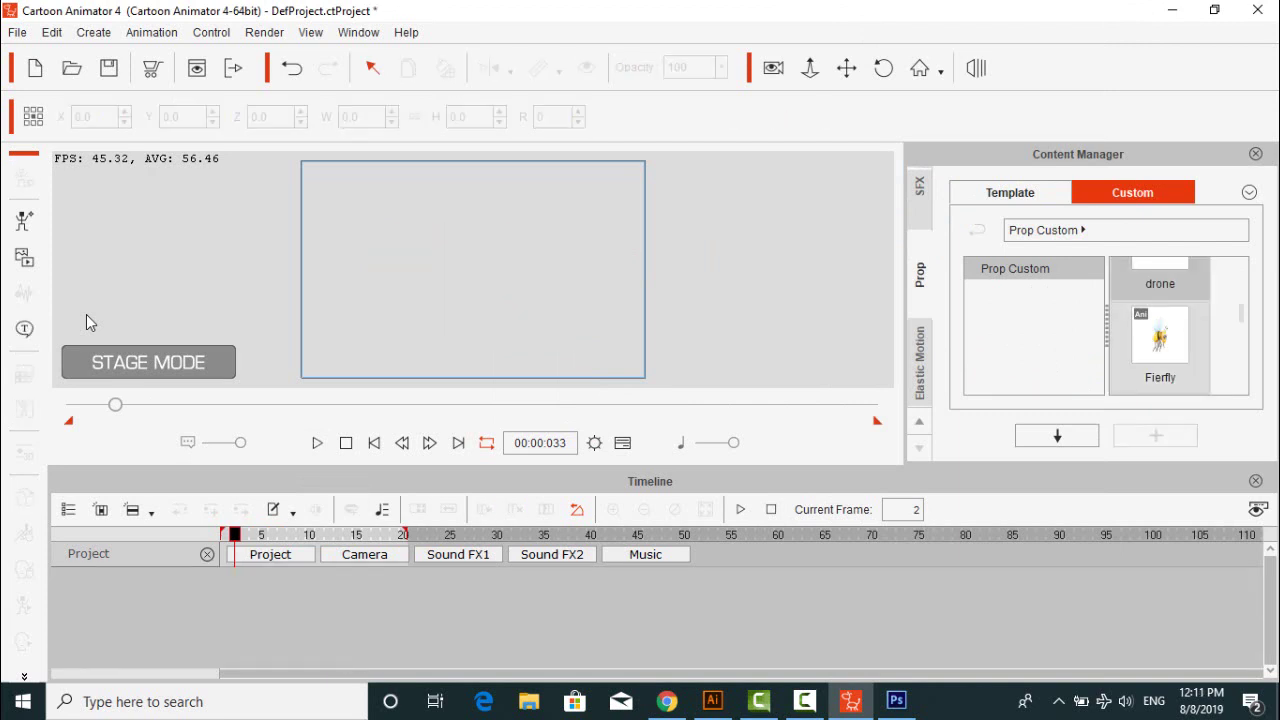
{"action": "key", "text": "ctrl+z"}
{"action": "right_click", "coordinate": [551, 268]}
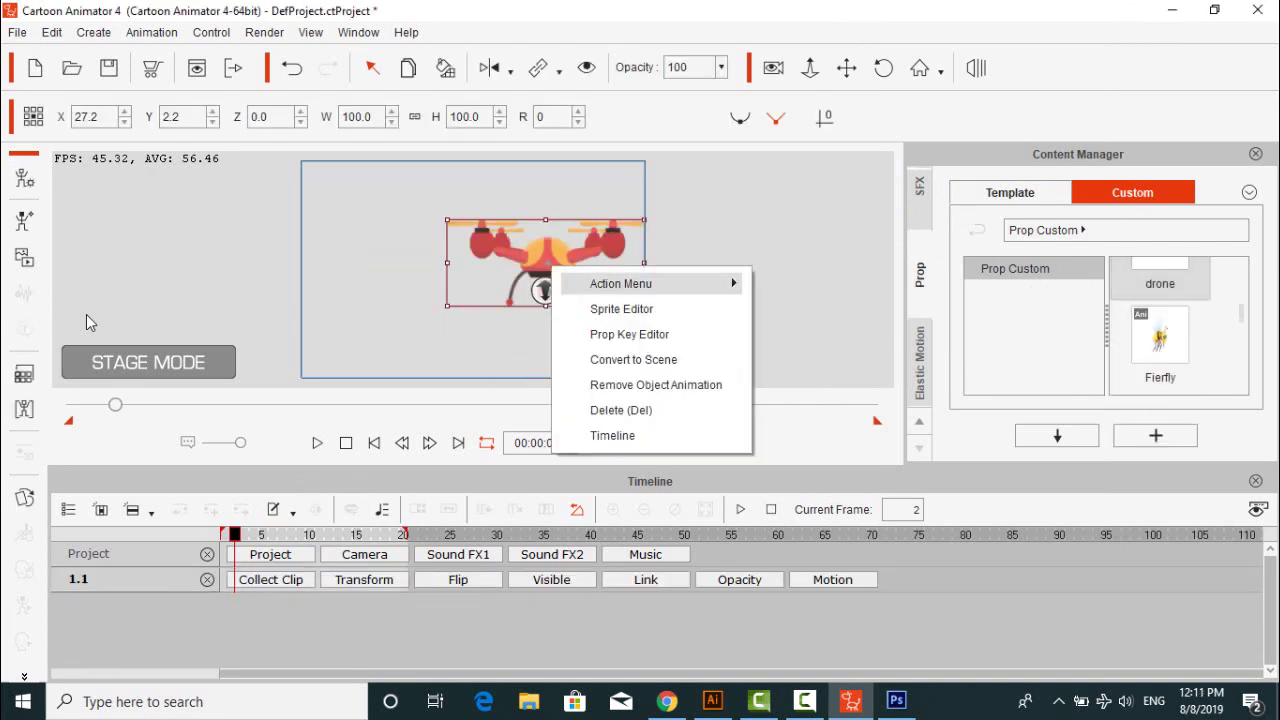
{"action": "mouse_move", "coordinate": [625, 284]}
{"action": "left_click", "coordinate": [798, 289]}
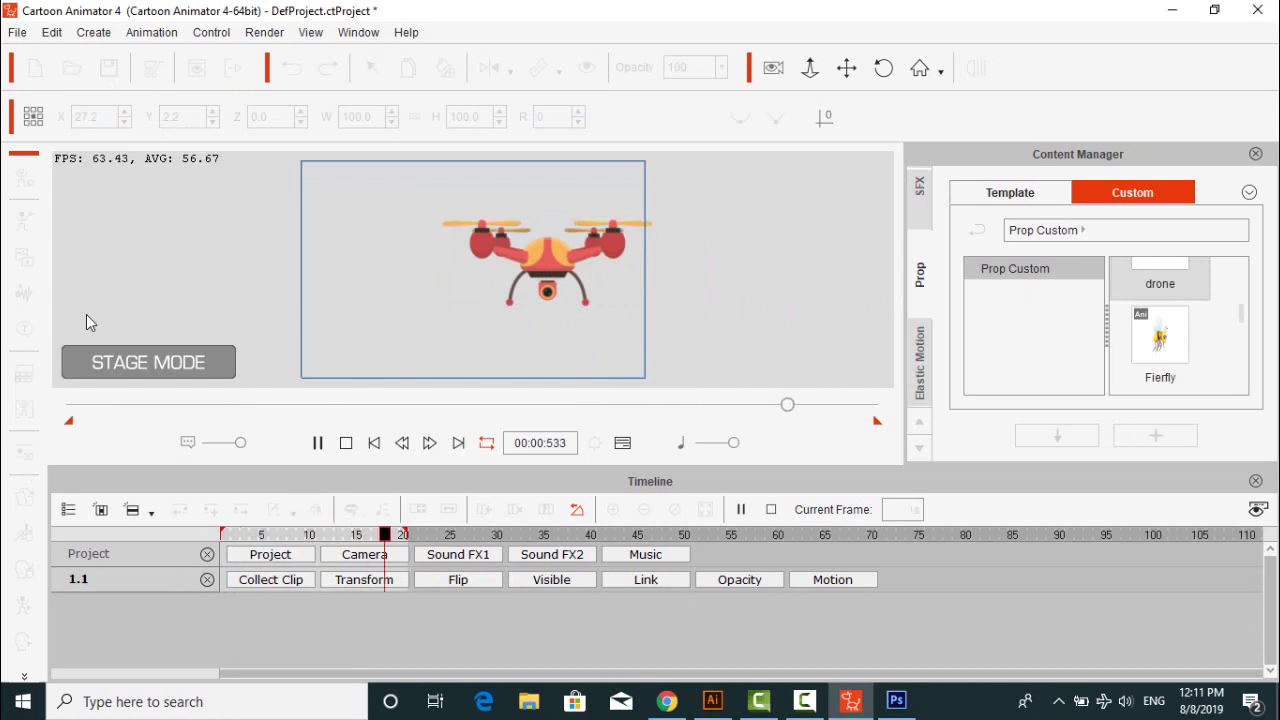
{"action": "key", "text": "space"}
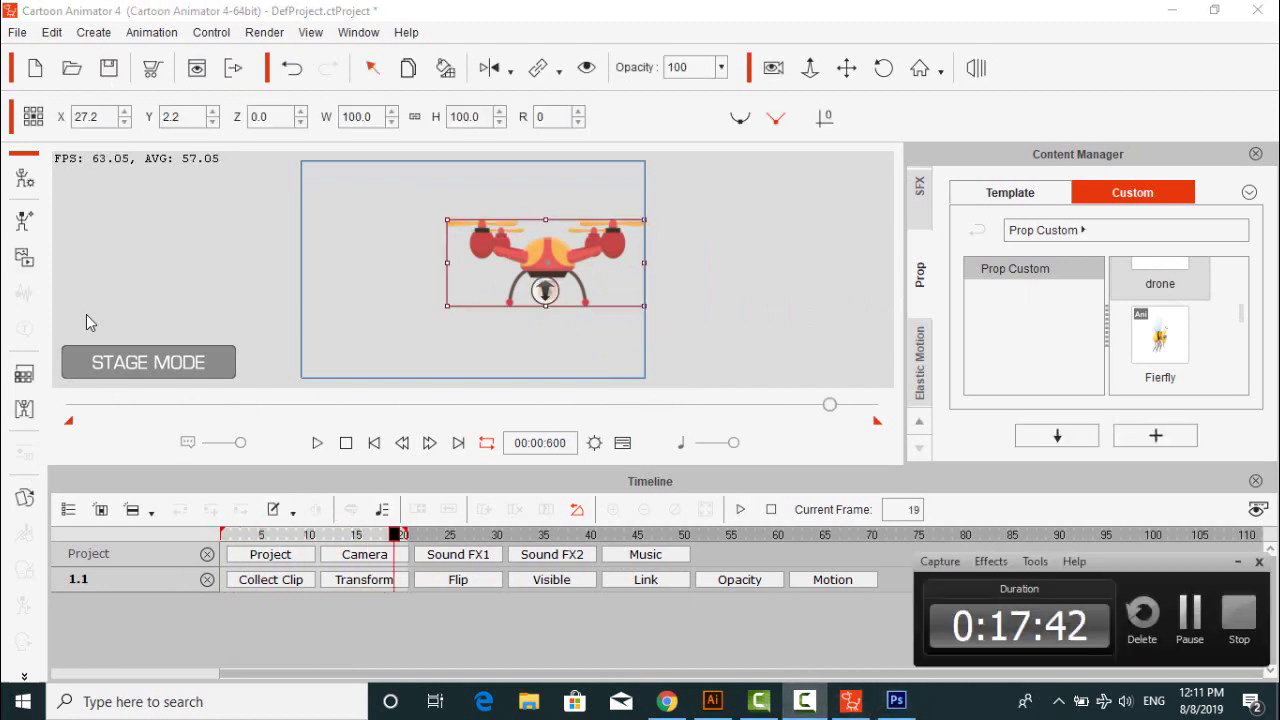
Remove the drone's object animation and move the drone to about X -5.6, Y 7.0 at the first frame
{"action": "right_click", "coordinate": [552, 245]}
{"action": "left_click", "coordinate": [657, 365]}
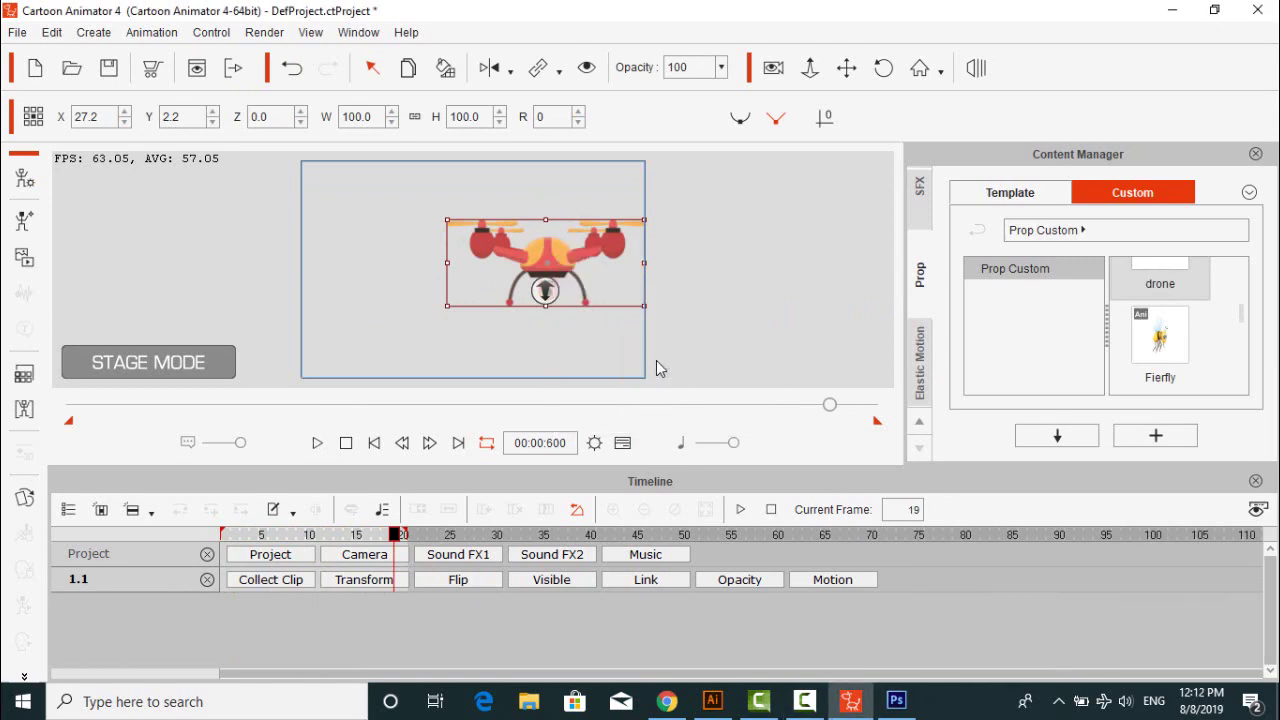
{"action": "left_click", "coordinate": [373, 443]}
{"action": "key", "text": "F3"}
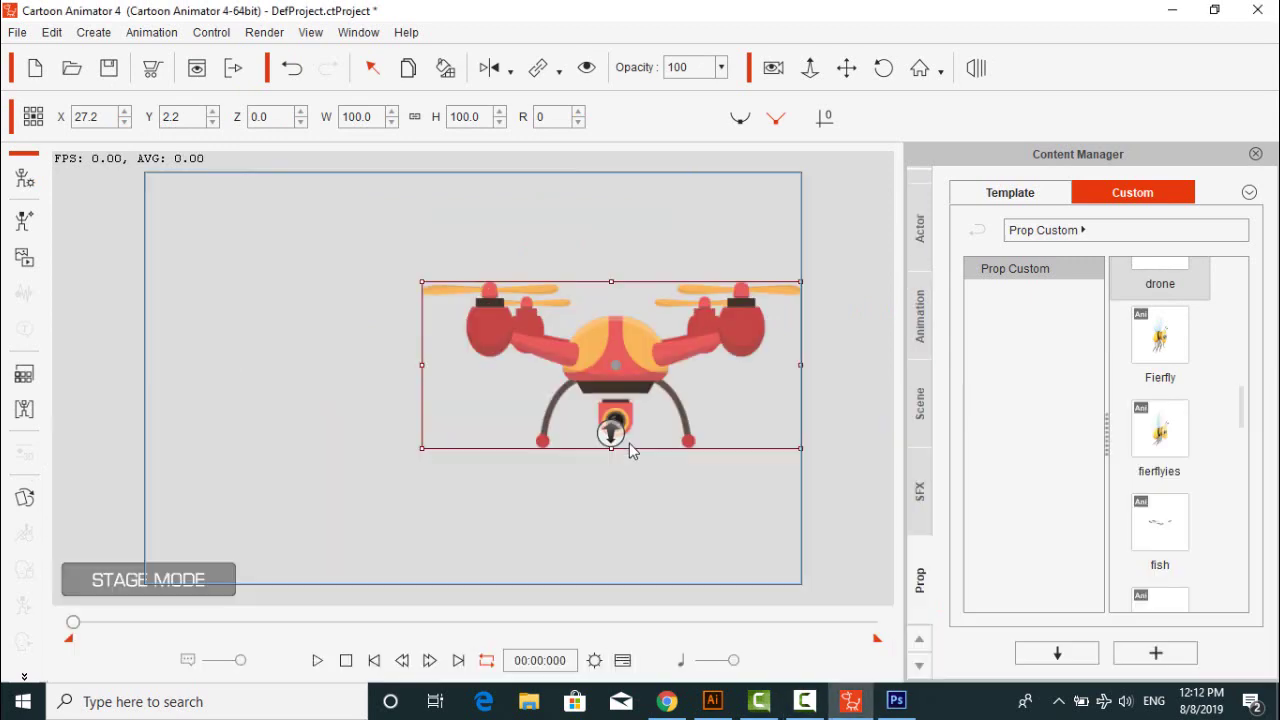
{"action": "left_click_drag", "start_coordinate": [636, 366], "coordinate": [480, 391]}
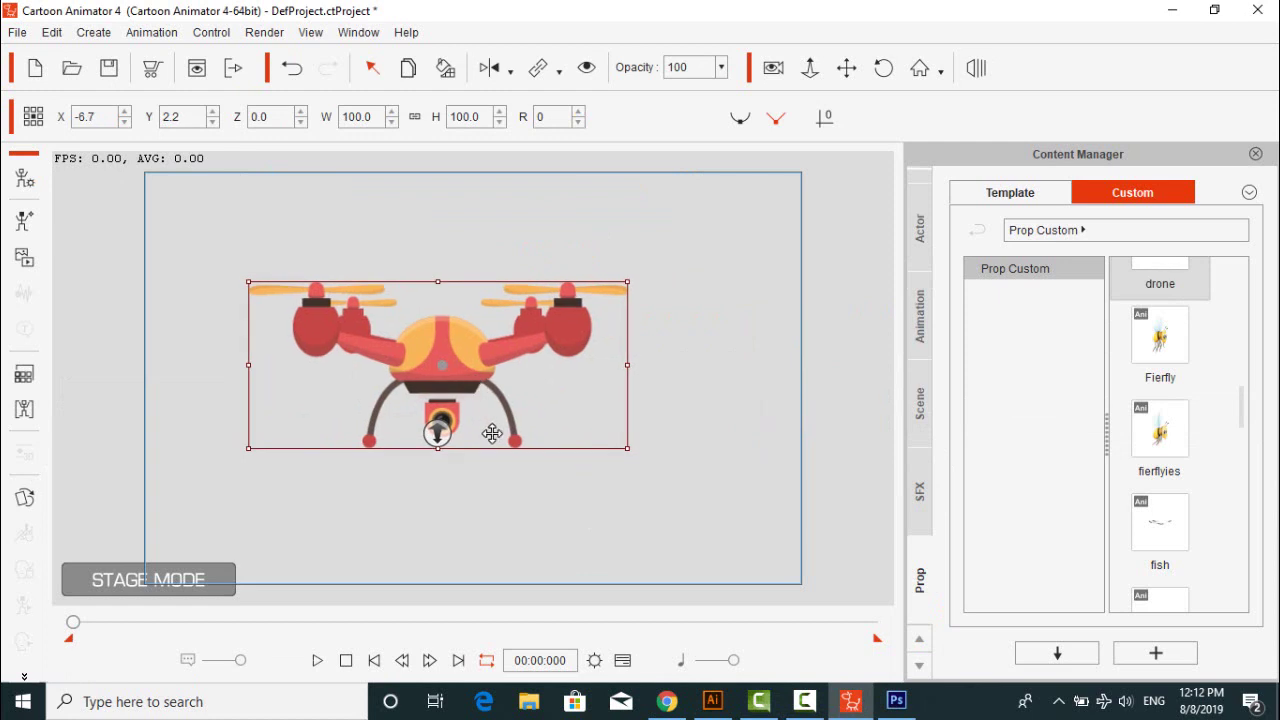
{"action": "left_click", "coordinate": [228, 262]}
{"action": "left_click_drag", "start_coordinate": [427, 350], "coordinate": [432, 325]}
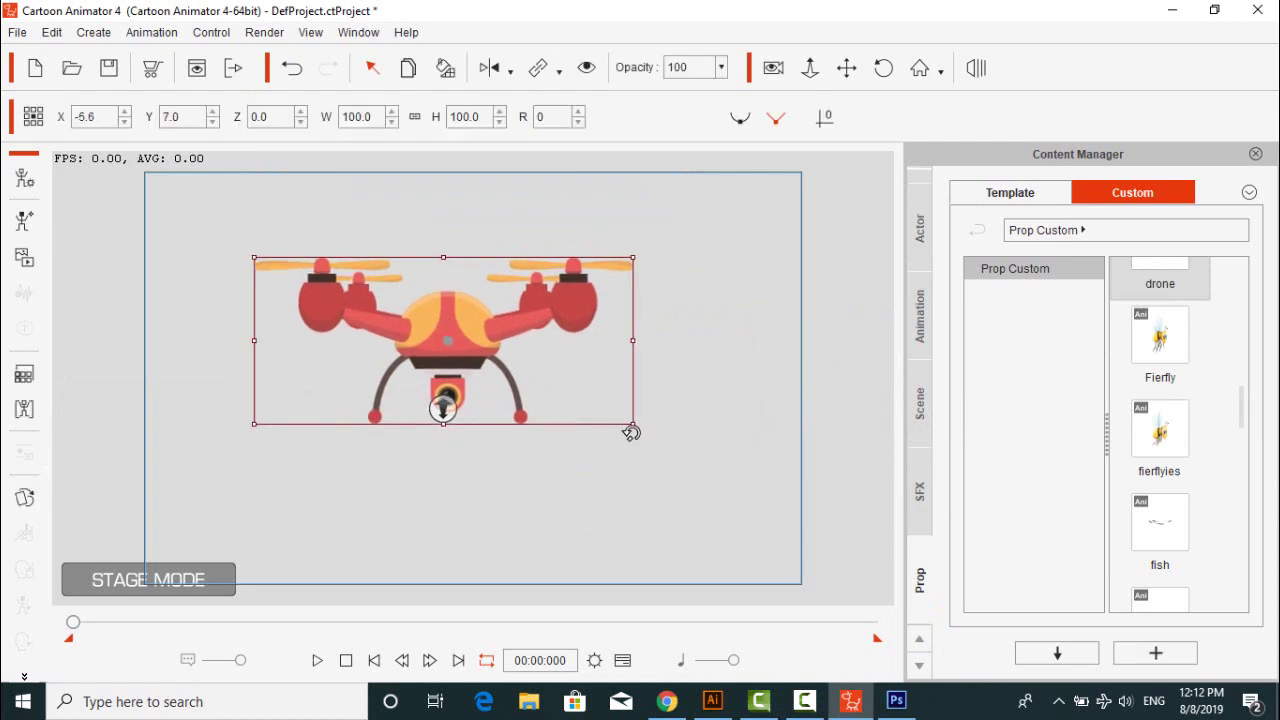
Try importing the controller images L, R, up, 1 and Down together as a prop, and undo the import
{"action": "left_click", "coordinate": [24, 256]}
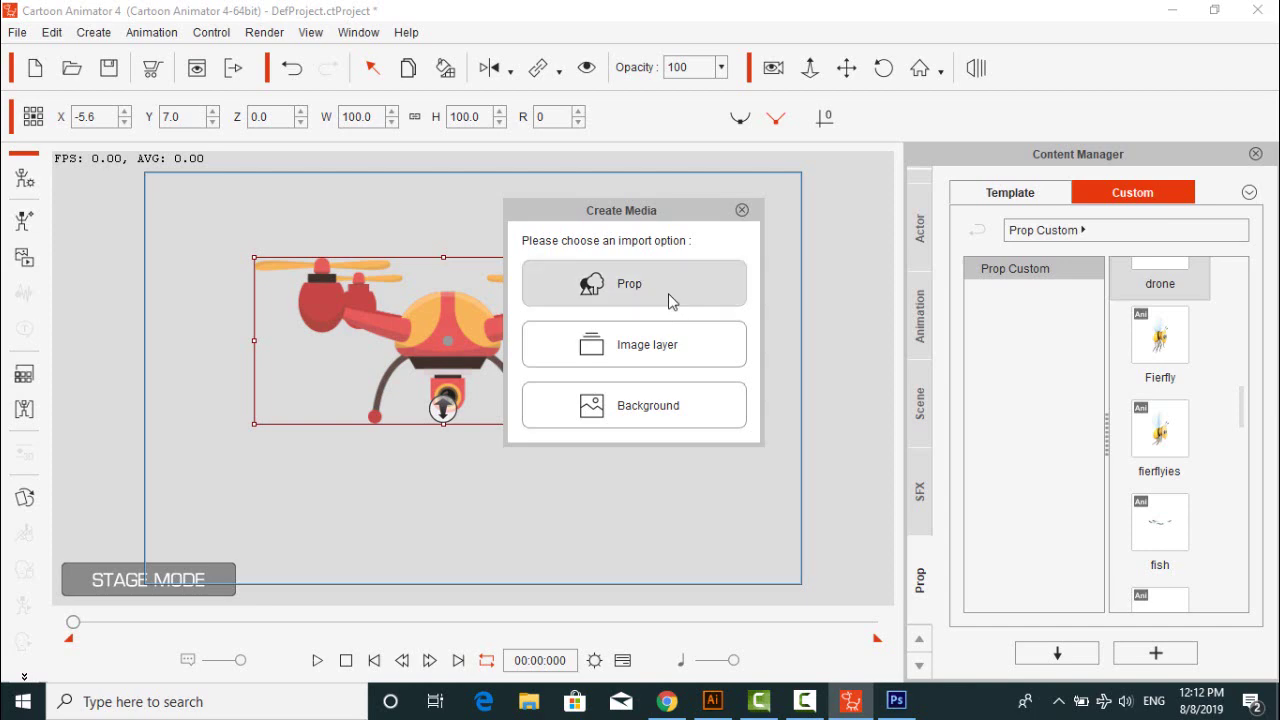
{"action": "left_click", "coordinate": [668, 293]}
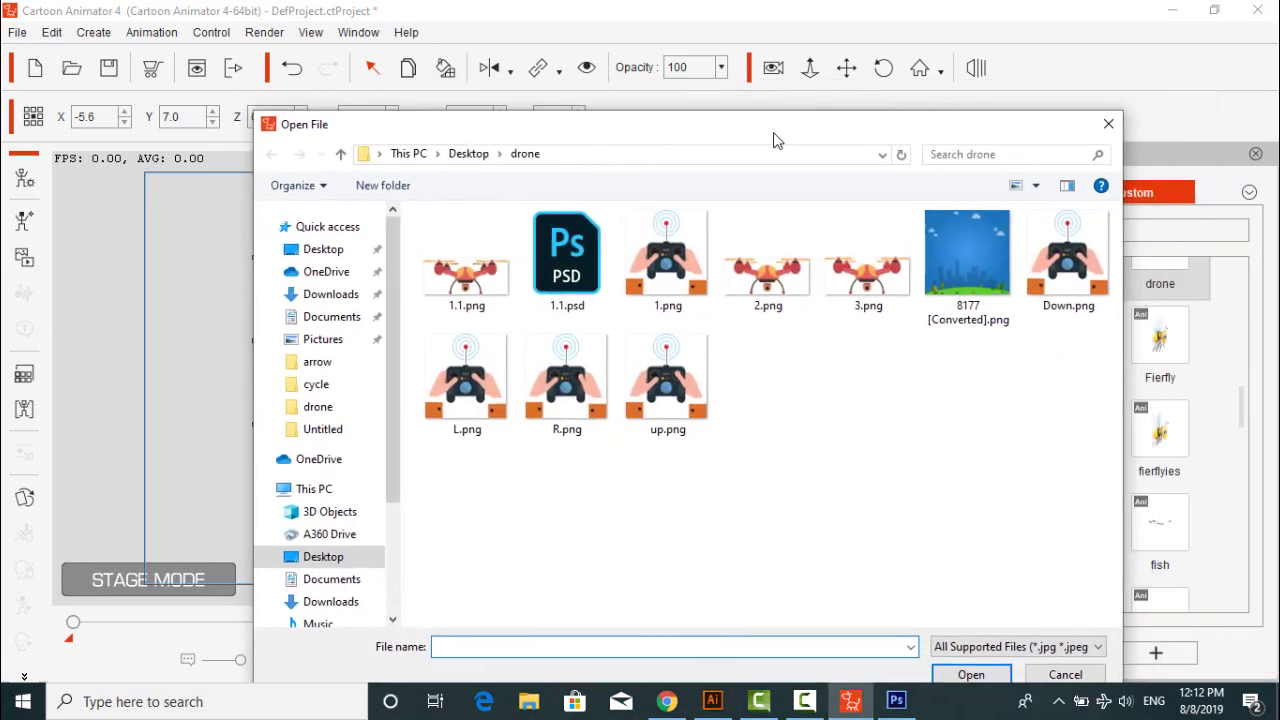
{"action": "left_click", "coordinate": [462, 355]}
{"action": "left_click", "coordinate": [562, 355], "text": "ctrl"}
{"action": "left_click", "coordinate": [662, 355], "text": "ctrl"}
{"action": "left_click", "coordinate": [662, 232], "text": "ctrl"}
{"action": "left_click", "coordinate": [1055, 262], "text": "ctrl"}
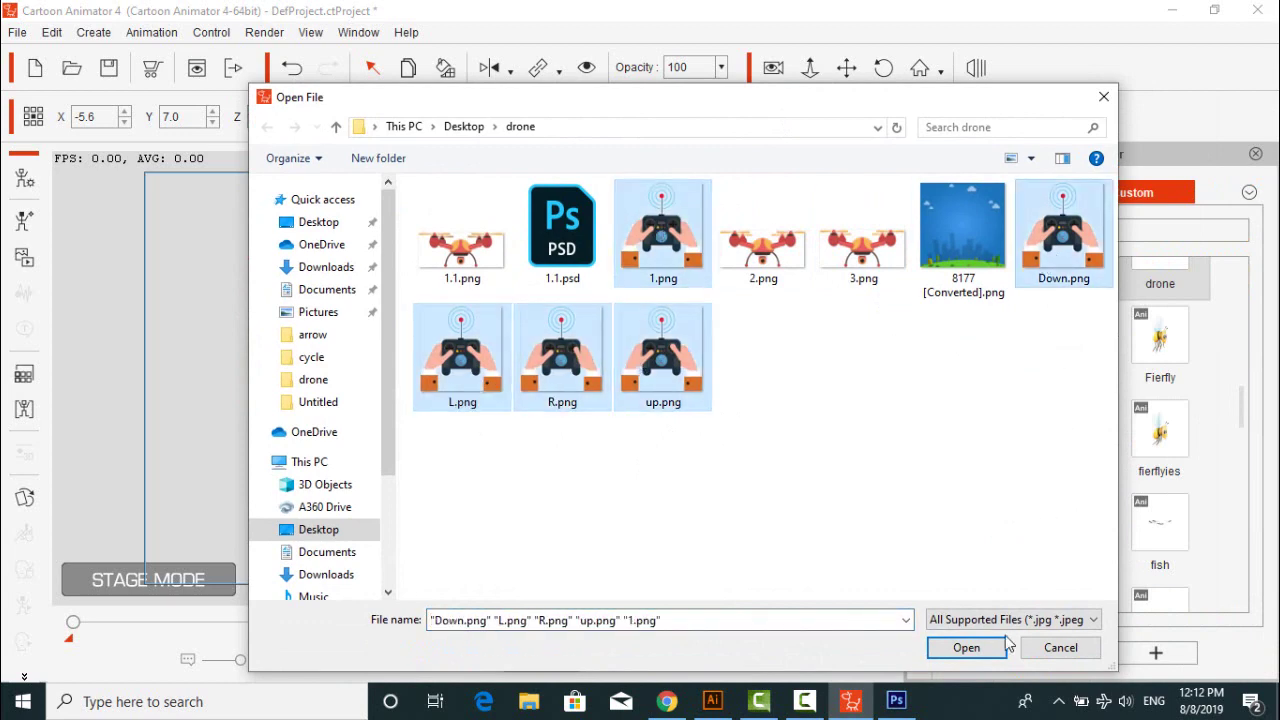
{"action": "left_click", "coordinate": [966, 647]}
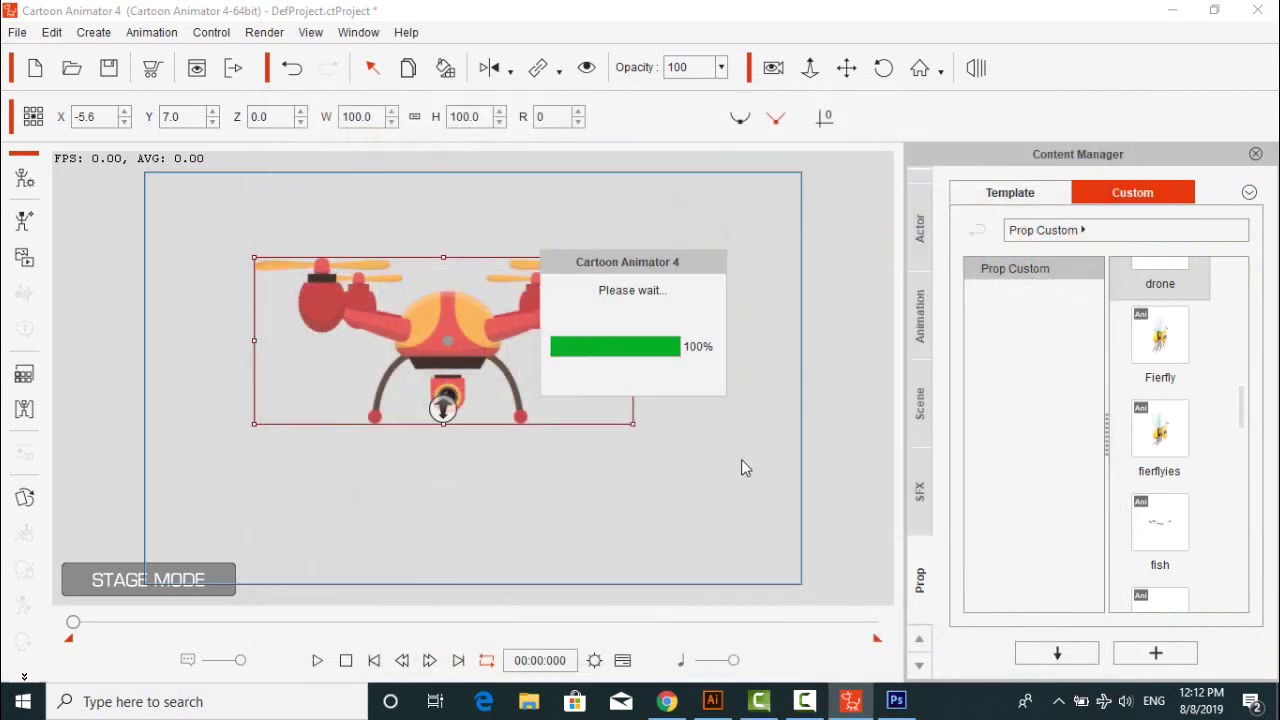
{"action": "key", "text": "ctrl+z"}
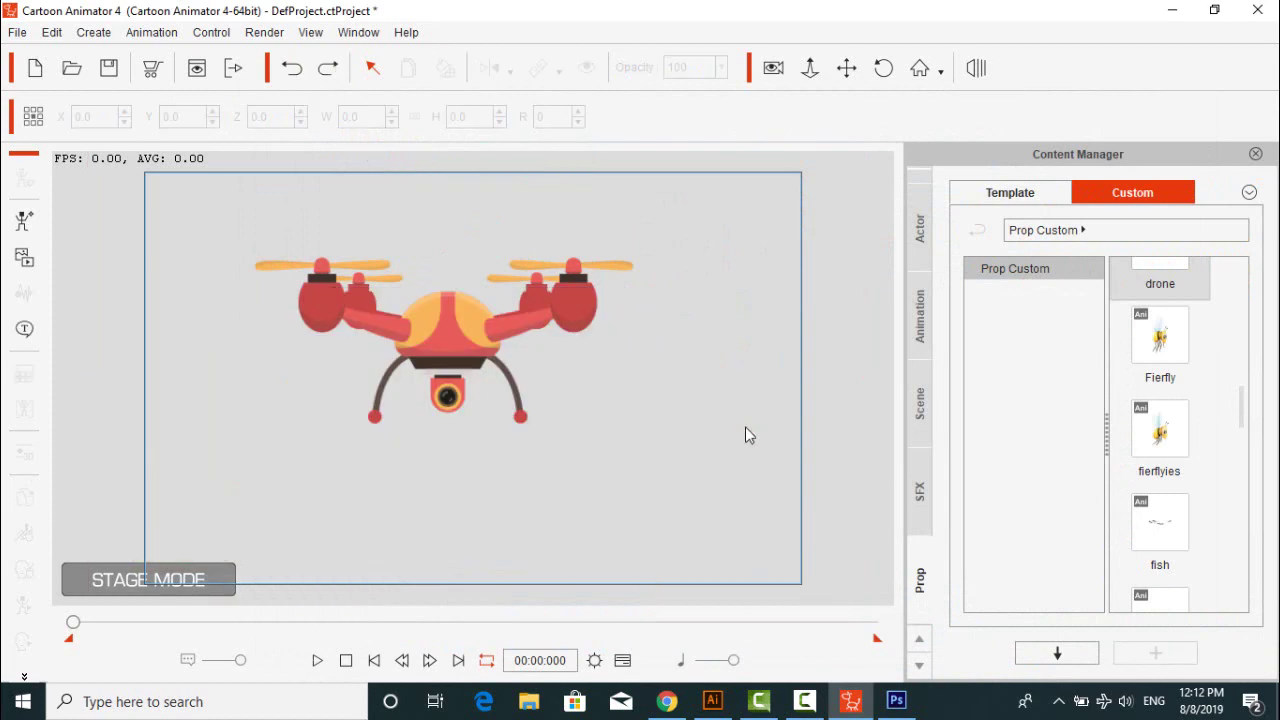
Import L.png, R.png, up.png, Down.png and 1.png from the drone folder as one multi-sprite controller prop
{"action": "left_click", "coordinate": [24, 257]}
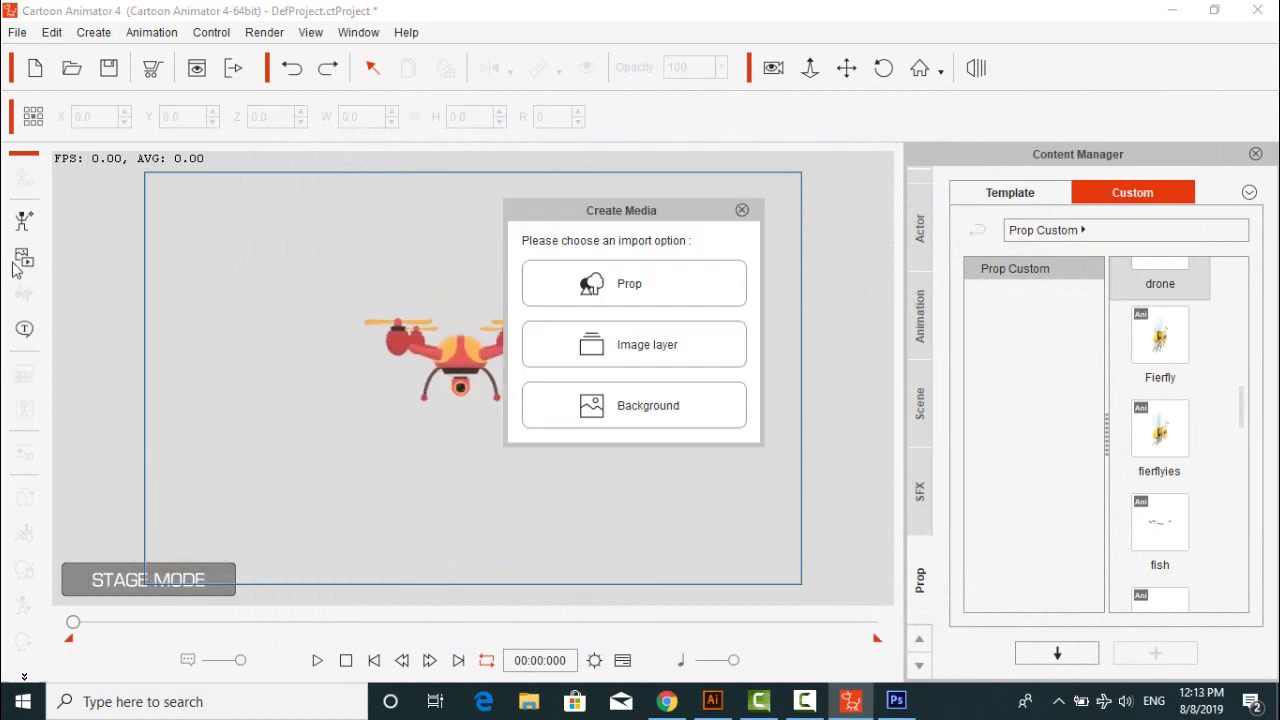
{"action": "left_click", "coordinate": [630, 285]}
{"action": "left_click", "coordinate": [462, 350]}
{"action": "left_click", "coordinate": [560, 370], "text": "ctrl"}
{"action": "left_click", "coordinate": [662, 350], "text": "ctrl"}
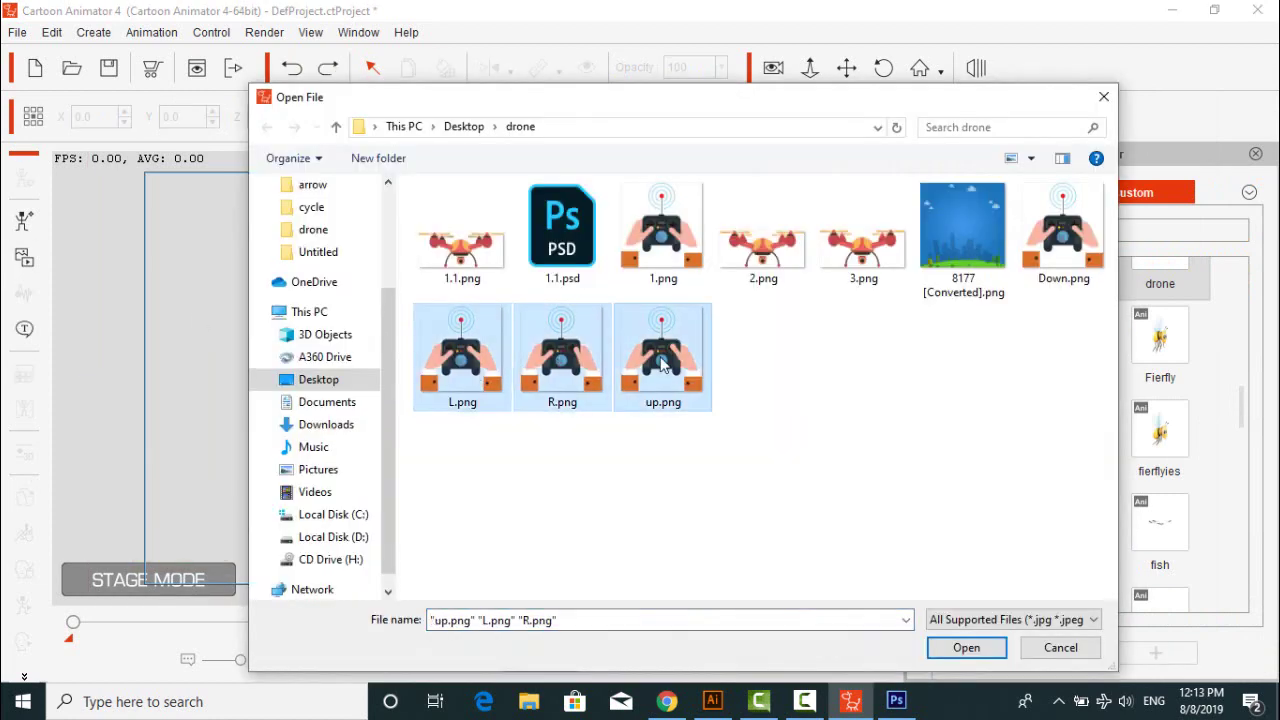
{"action": "left_click", "coordinate": [1063, 235], "text": "ctrl"}
{"action": "left_click", "coordinate": [662, 235], "text": "ctrl"}
{"action": "left_click", "coordinate": [962, 648]}
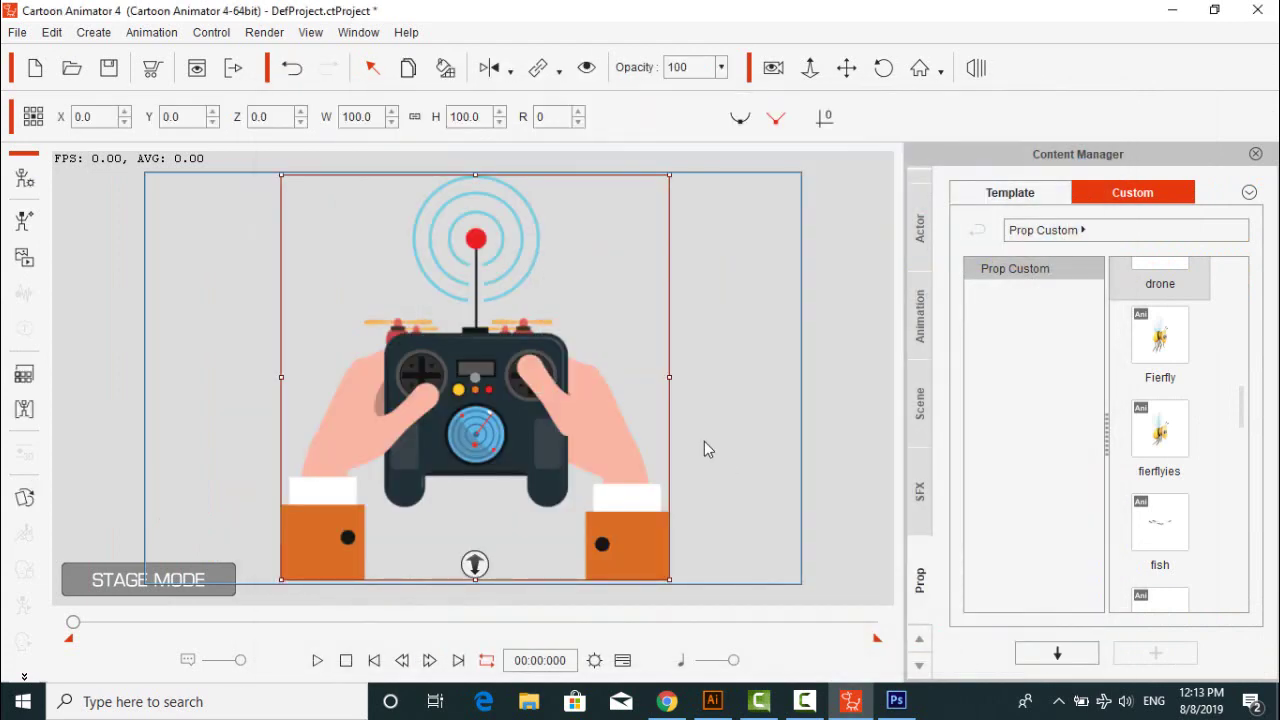
Show the controller's Transform track in the timeline and add a sprite key with sprite 1 on the first frame
{"action": "left_click", "coordinate": [622, 663]}
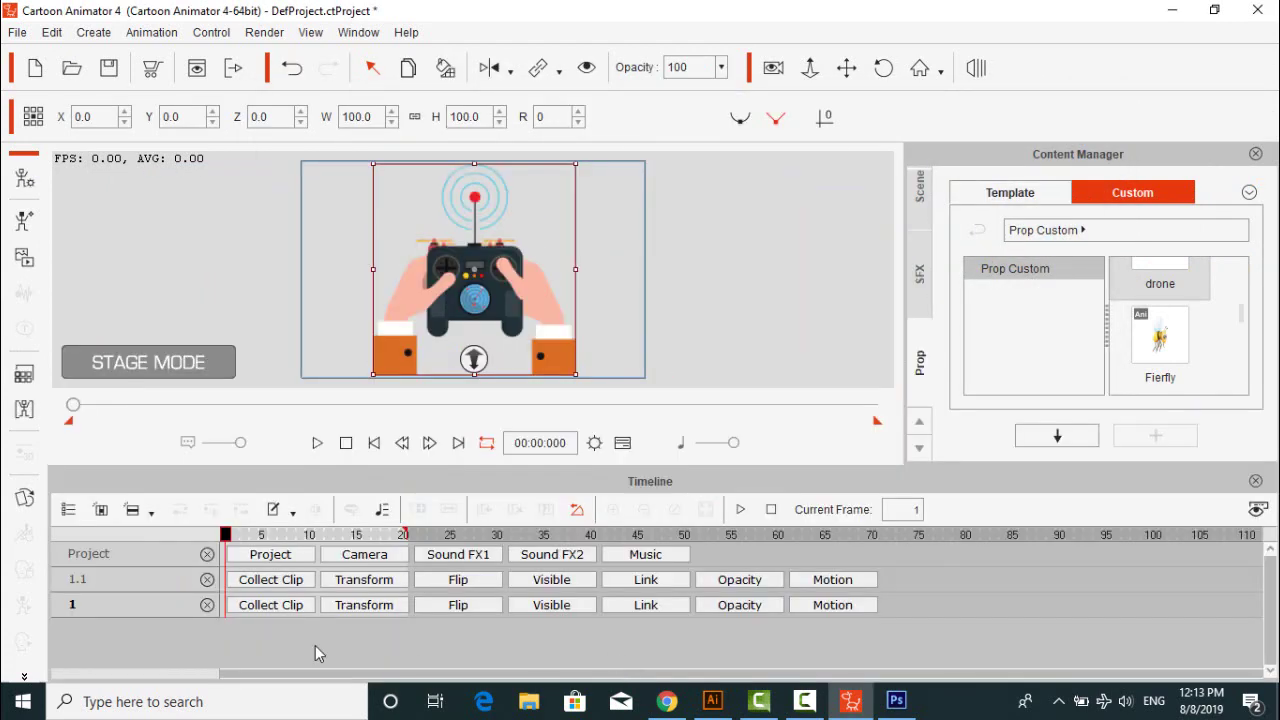
{"action": "left_click", "coordinate": [594, 443]}
{"action": "key", "text": "Return"}
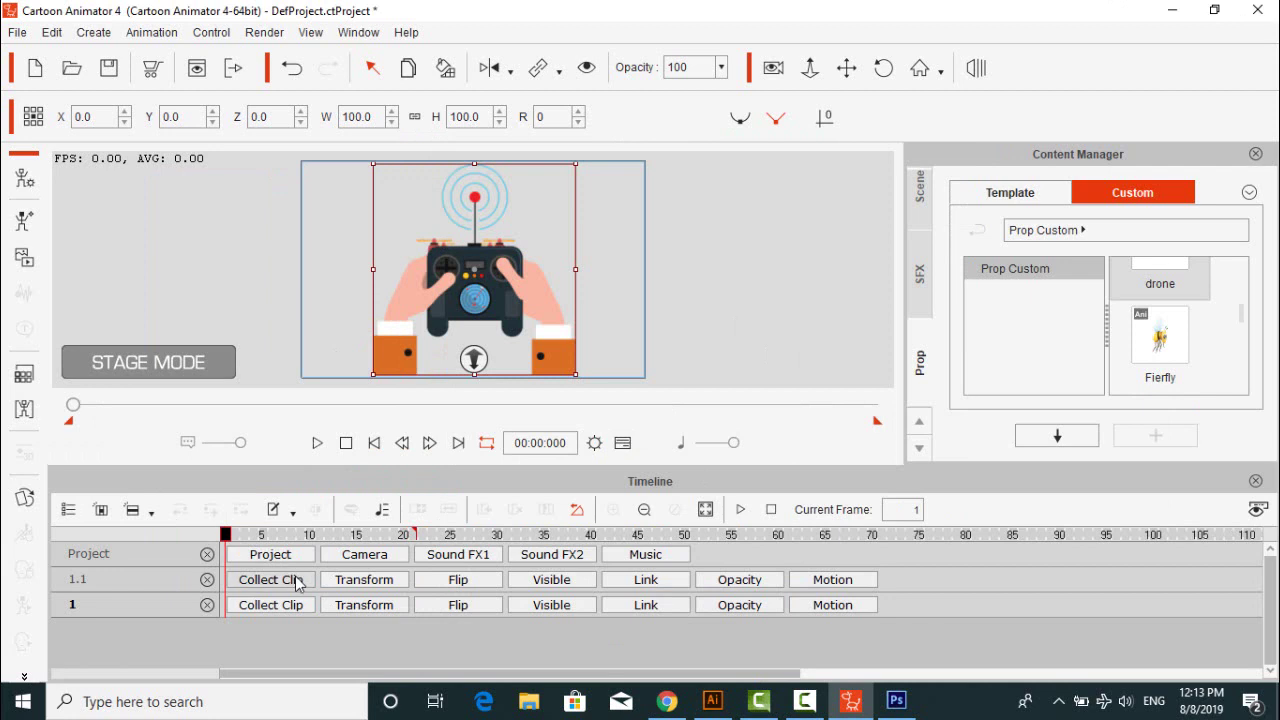
{"action": "left_click", "coordinate": [360, 606]}
{"action": "left_click", "coordinate": [24, 497]}
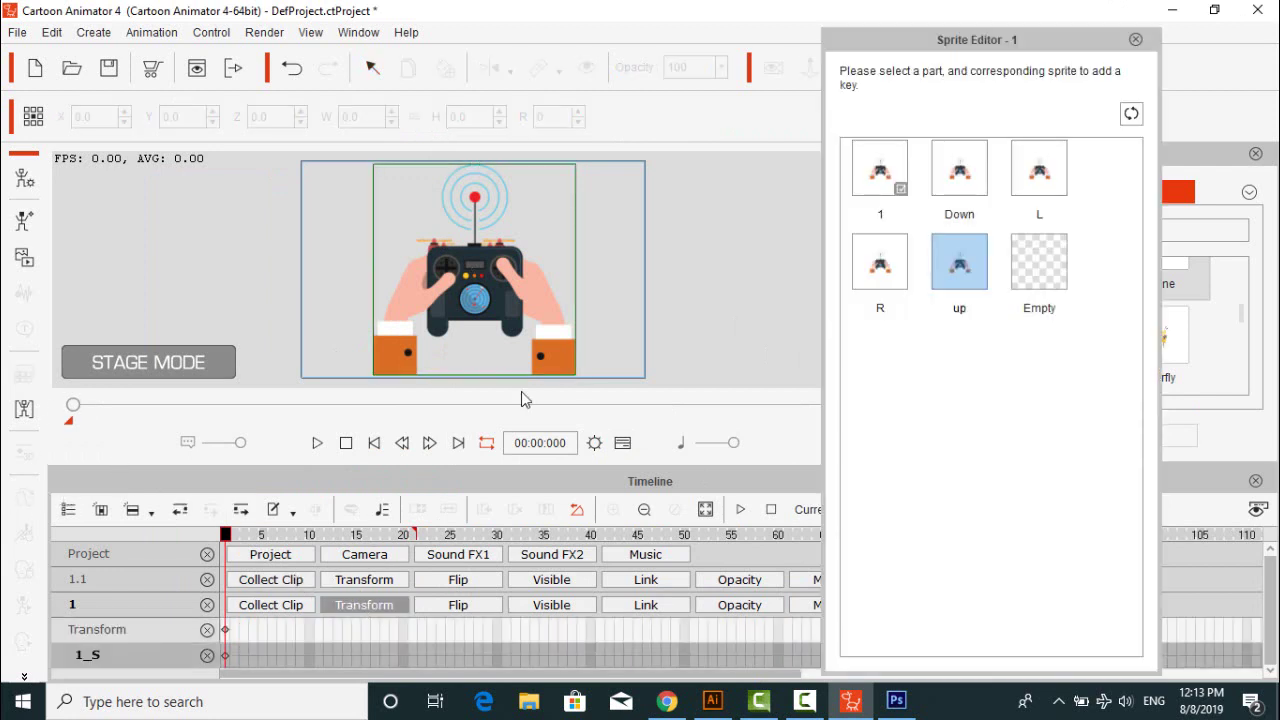
{"action": "left_click", "coordinate": [895, 205]}
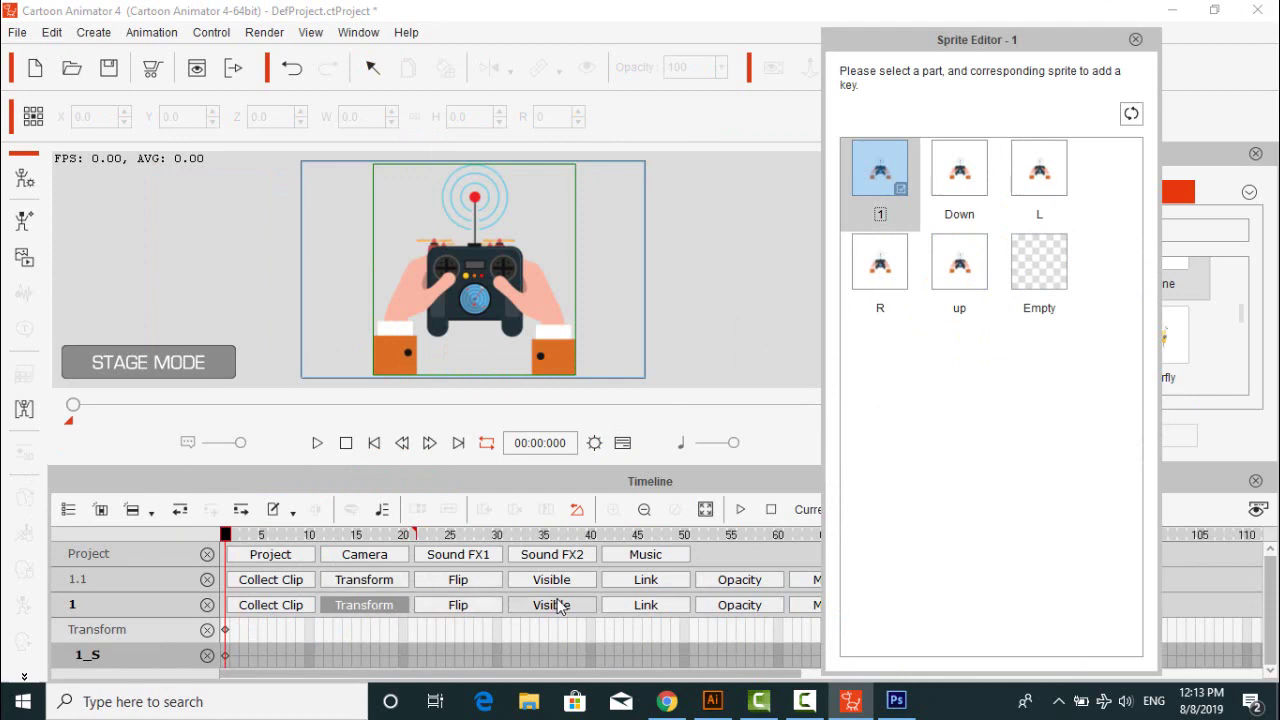
Extend the project's total animation length to make room for the controller keys
{"action": "left_click", "coordinate": [1135, 39]}
{"action": "left_click", "coordinate": [594, 443]}
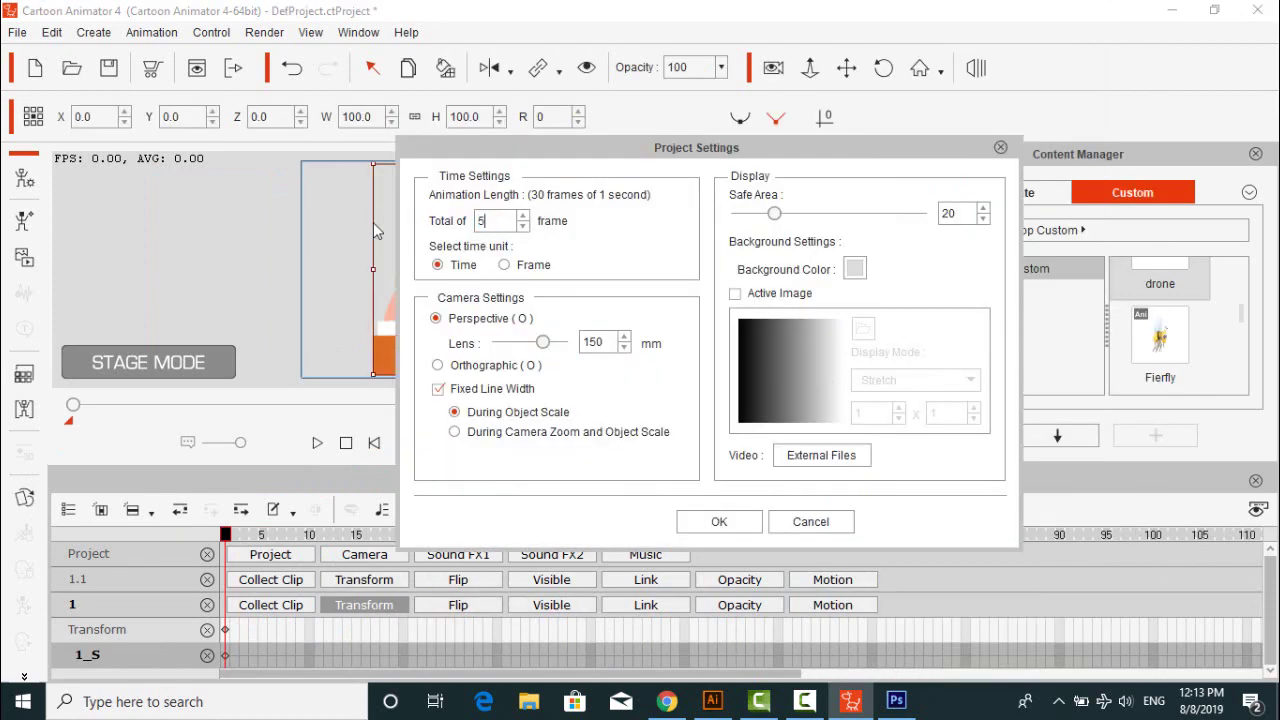
{"action": "key", "text": "Return"}
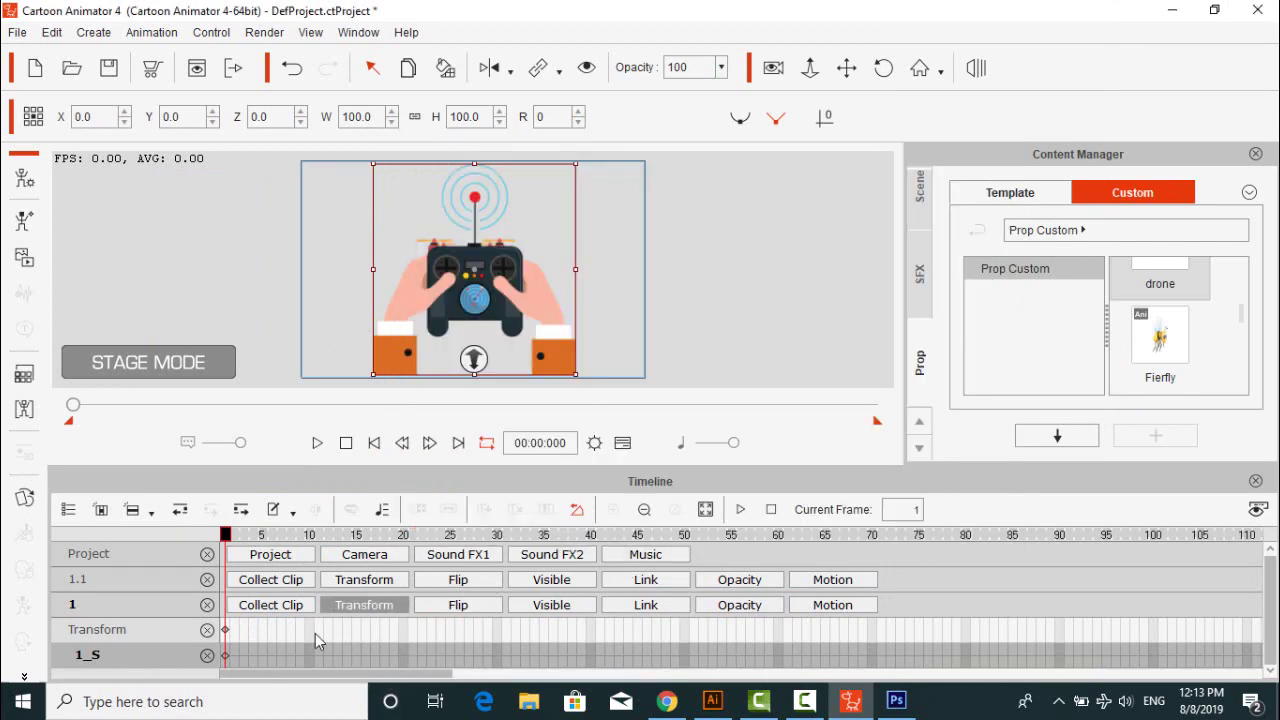
Add controller sprite keys with up at frame 50 and L at frame 100
{"action": "left_click_drag", "start_coordinate": [229, 542], "coordinate": [685, 536]}
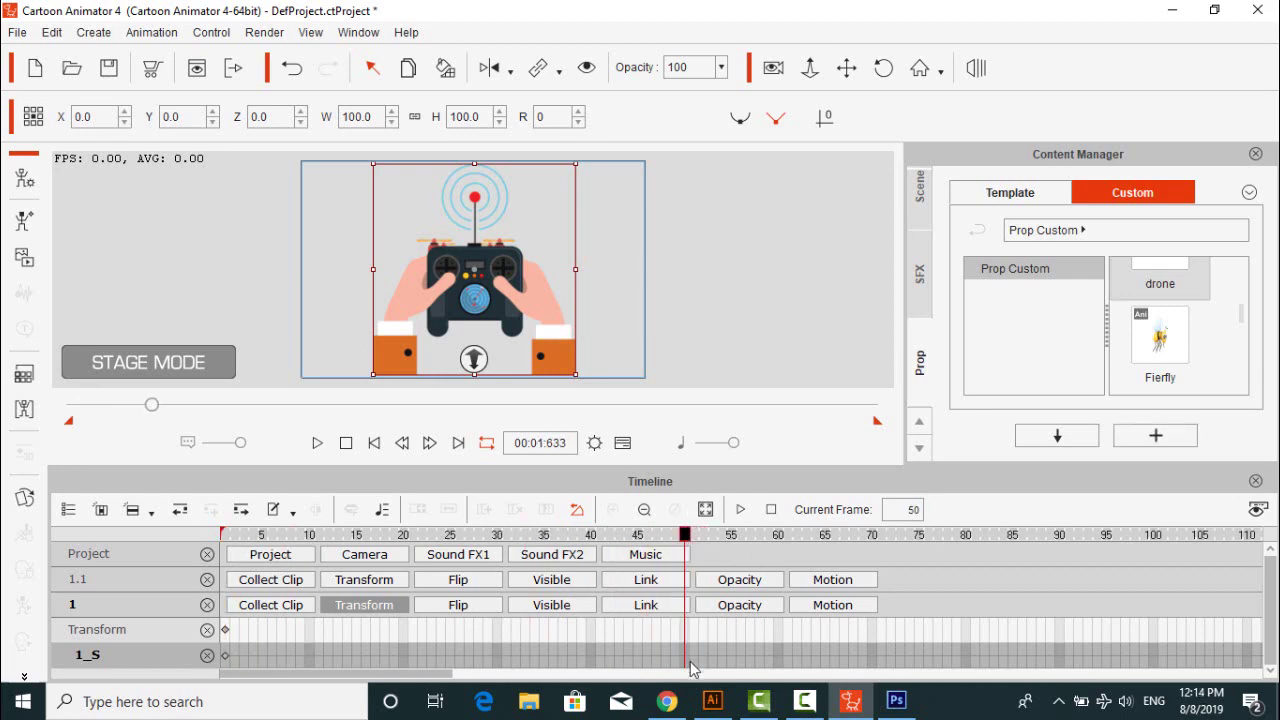
{"action": "left_click", "coordinate": [24, 501]}
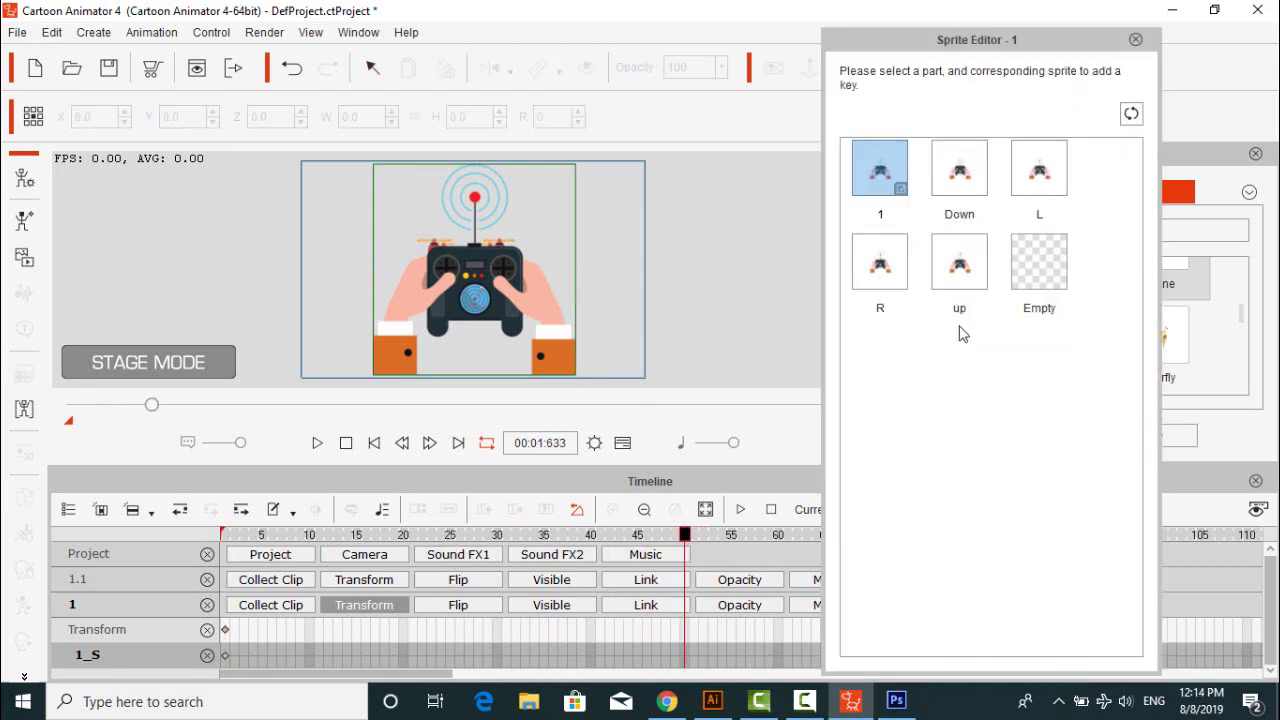
{"action": "left_click", "coordinate": [959, 277]}
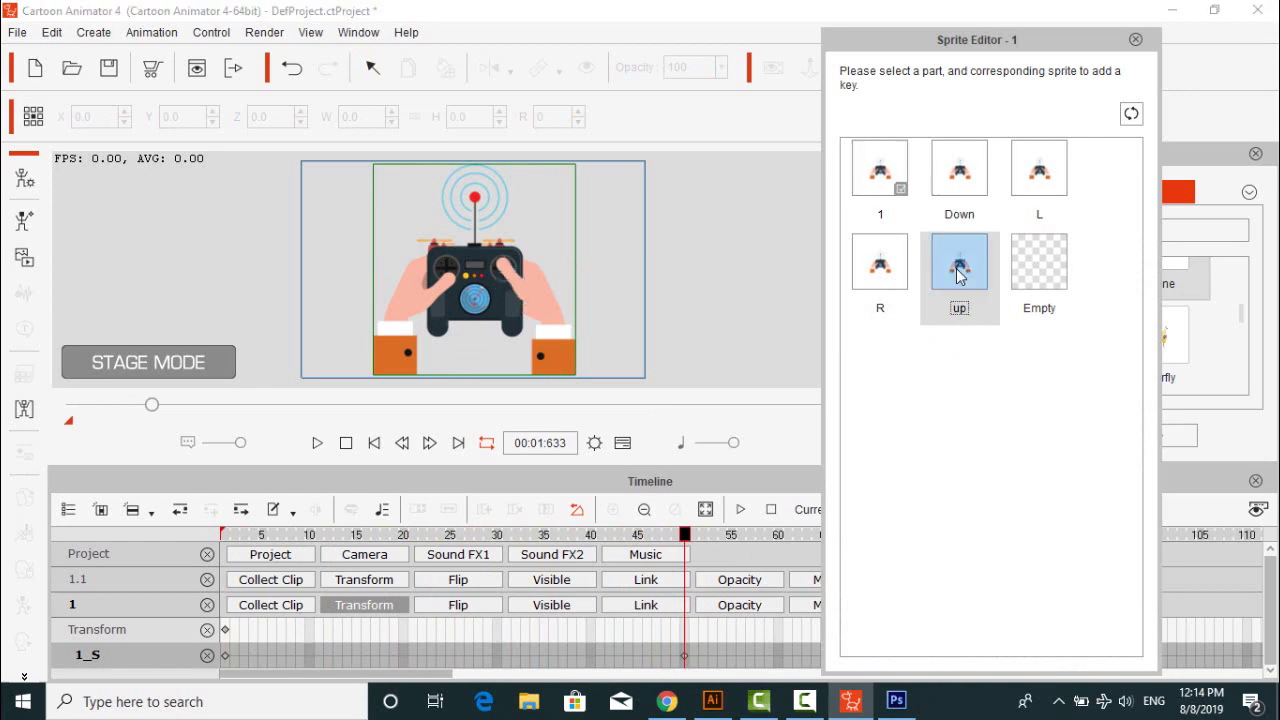
{"action": "left_click_drag", "start_coordinate": [958, 42], "coordinate": [1164, 45]}
{"action": "left_click_drag", "start_coordinate": [336, 680], "coordinate": [432, 680]}
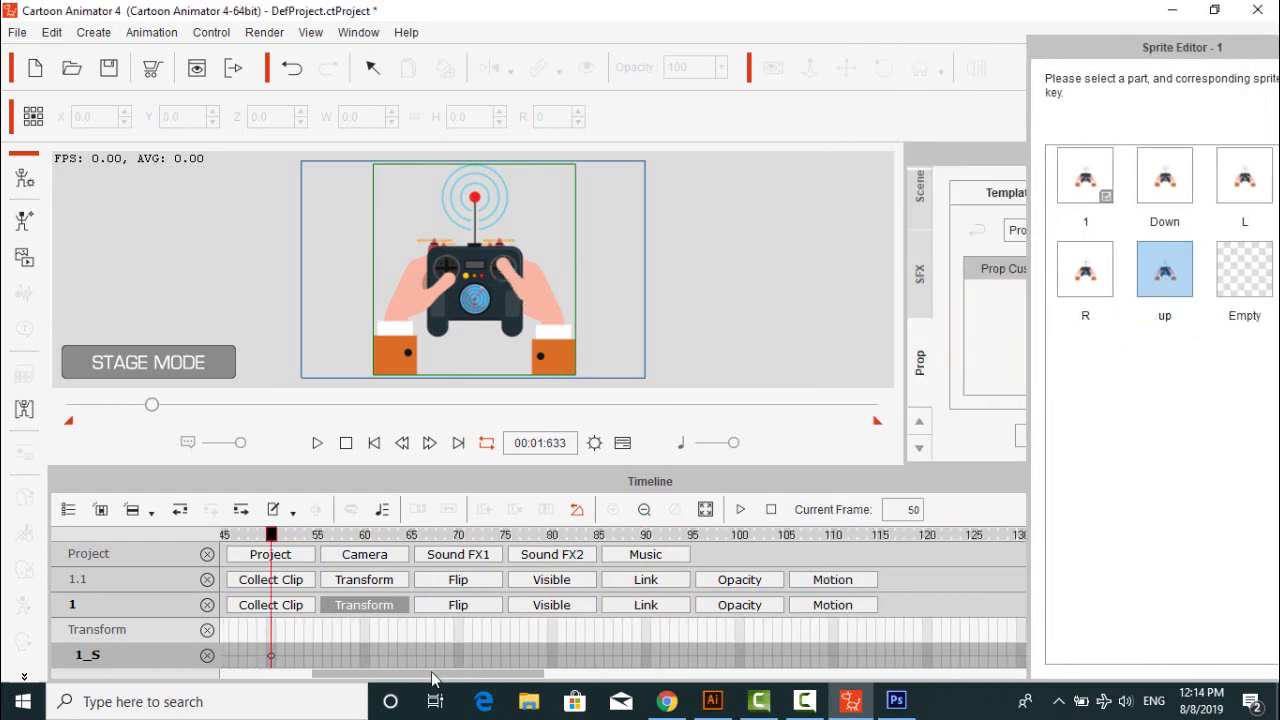
{"action": "left_click_drag", "start_coordinate": [271, 540], "coordinate": [746, 575]}
{"action": "left_click_drag", "start_coordinate": [1137, 64], "coordinate": [983, 76]}
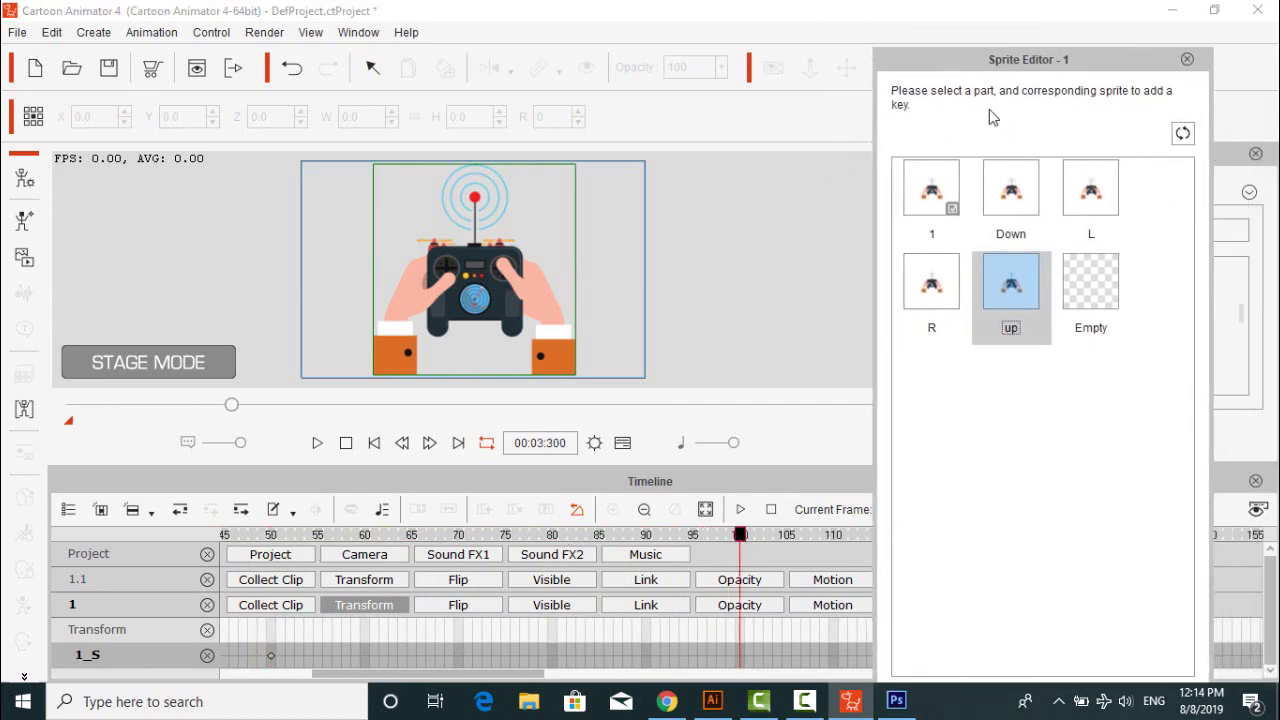
{"action": "left_click", "coordinate": [1080, 202]}
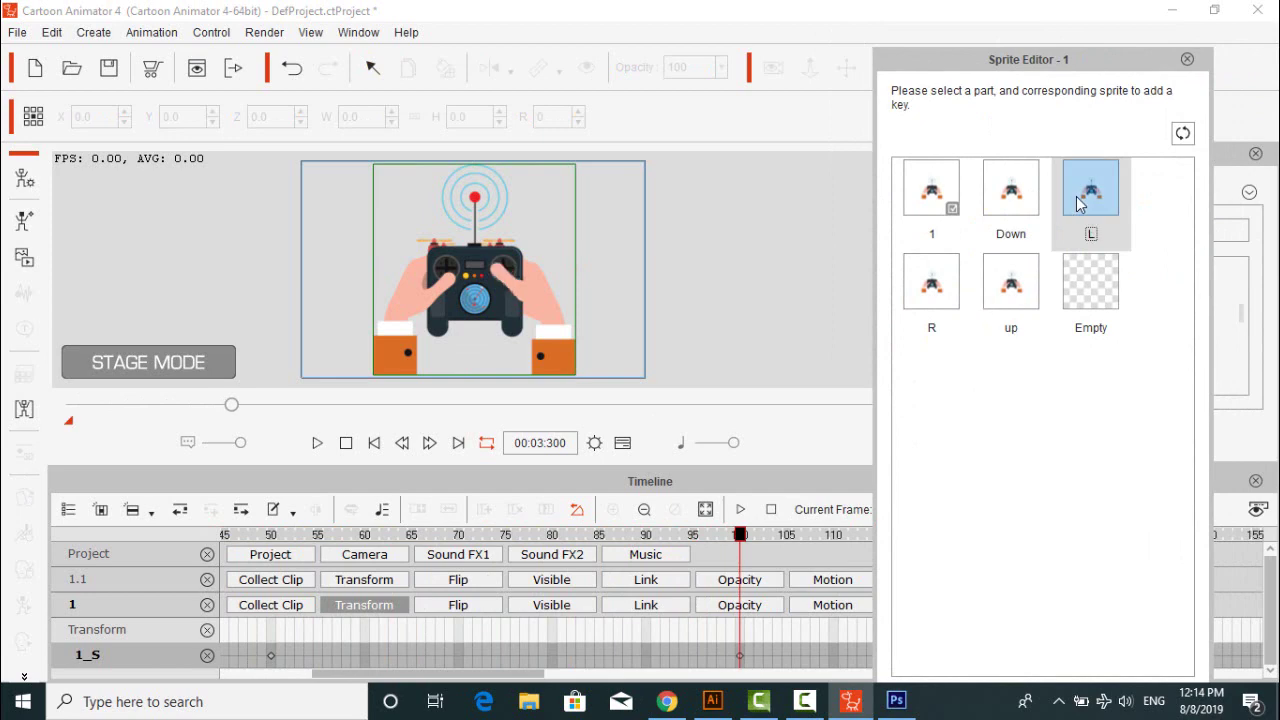
Add controller sprite keys with R at frame 150, Down at frame 200 and 1 at frame 205
{"action": "left_click_drag", "start_coordinate": [529, 679], "coordinate": [643, 679]}
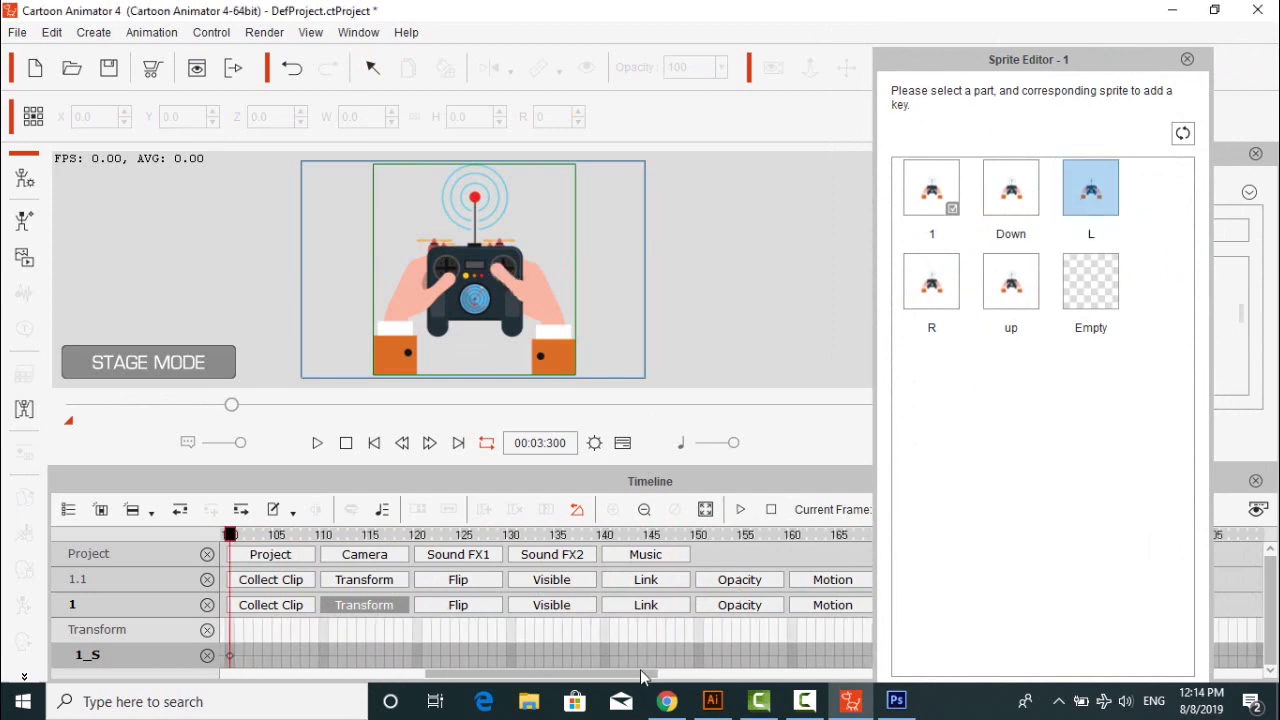
{"action": "left_click_drag", "start_coordinate": [234, 535], "coordinate": [700, 535]}
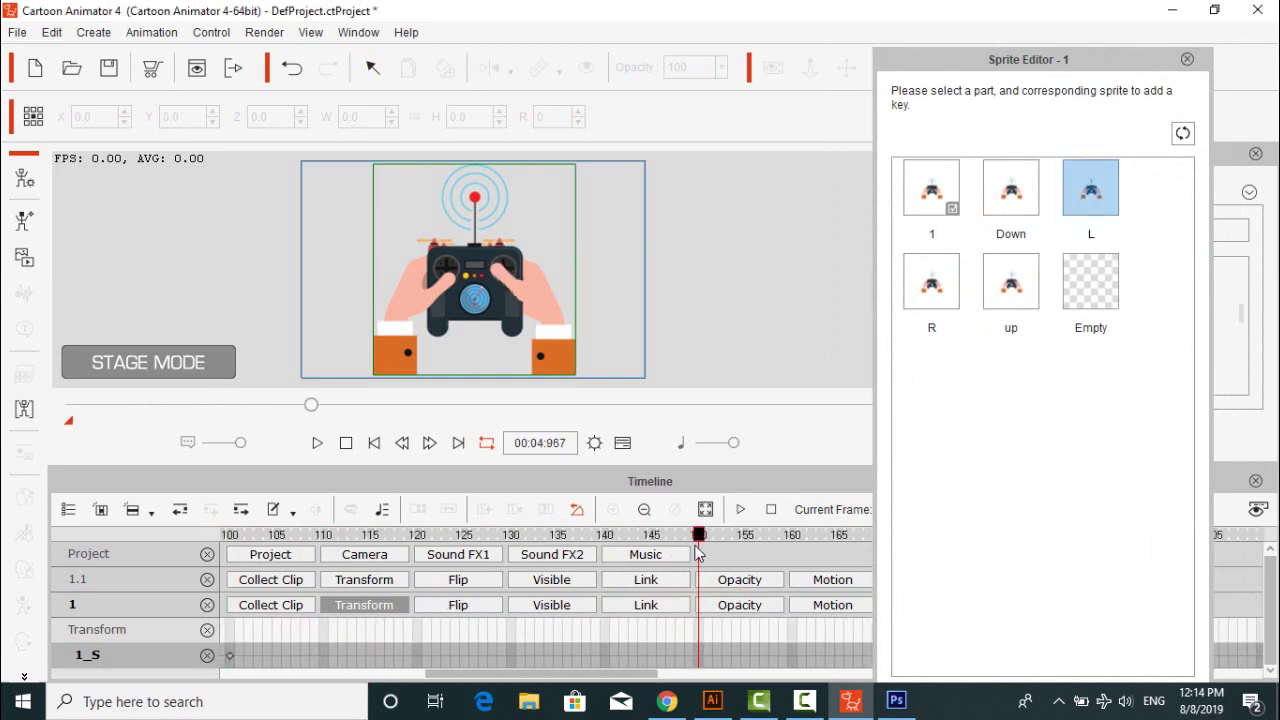
{"action": "left_click", "coordinate": [936, 306]}
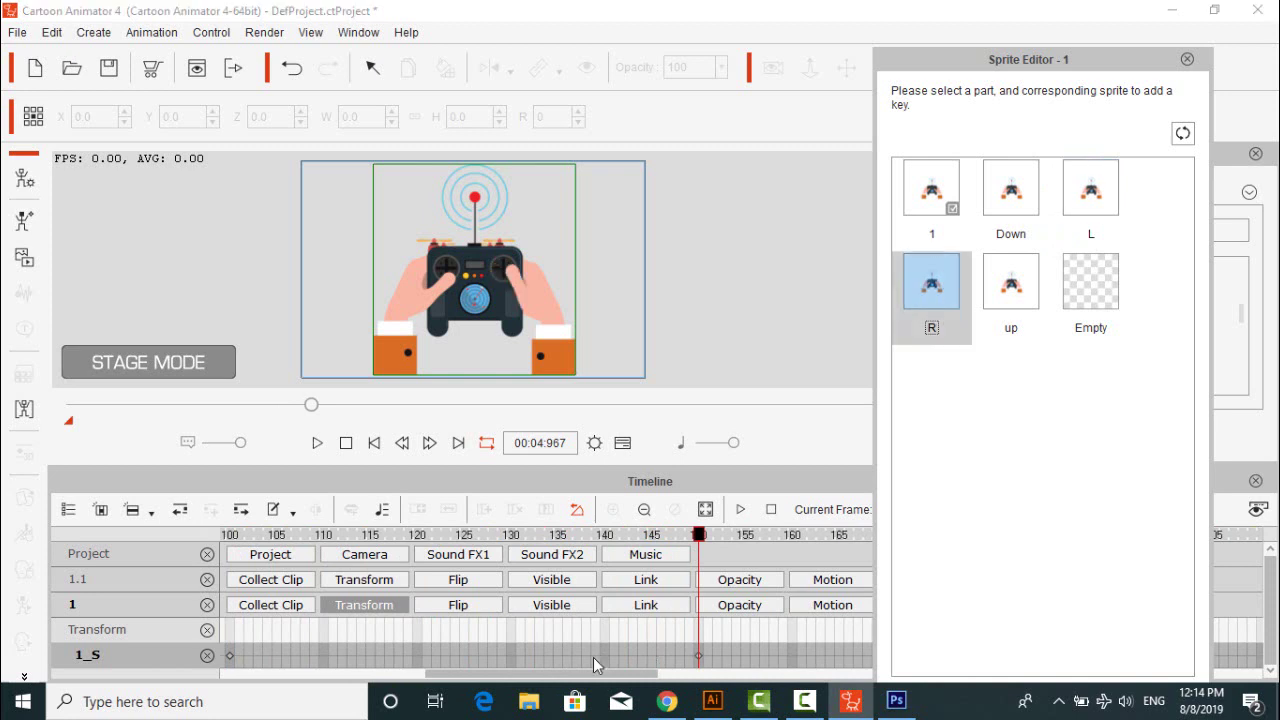
{"action": "left_click_drag", "start_coordinate": [566, 677], "coordinate": [668, 677]}
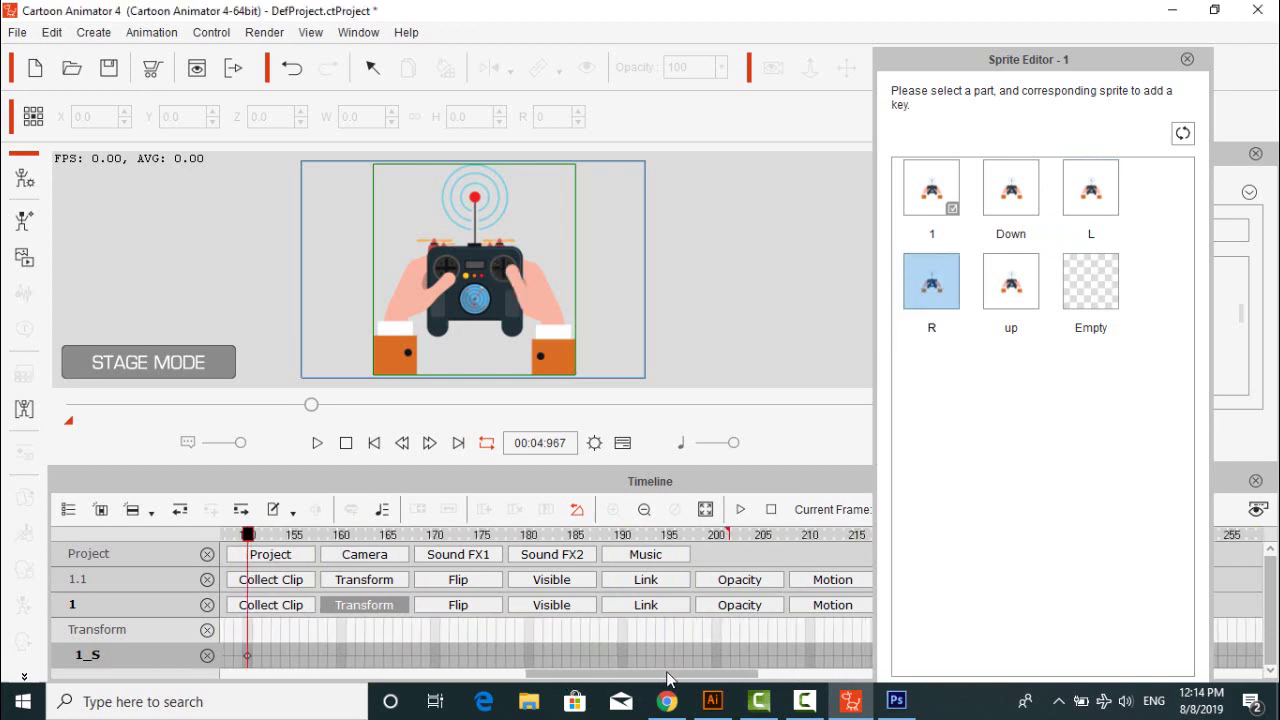
{"action": "left_click_drag", "start_coordinate": [243, 538], "coordinate": [711, 538]}
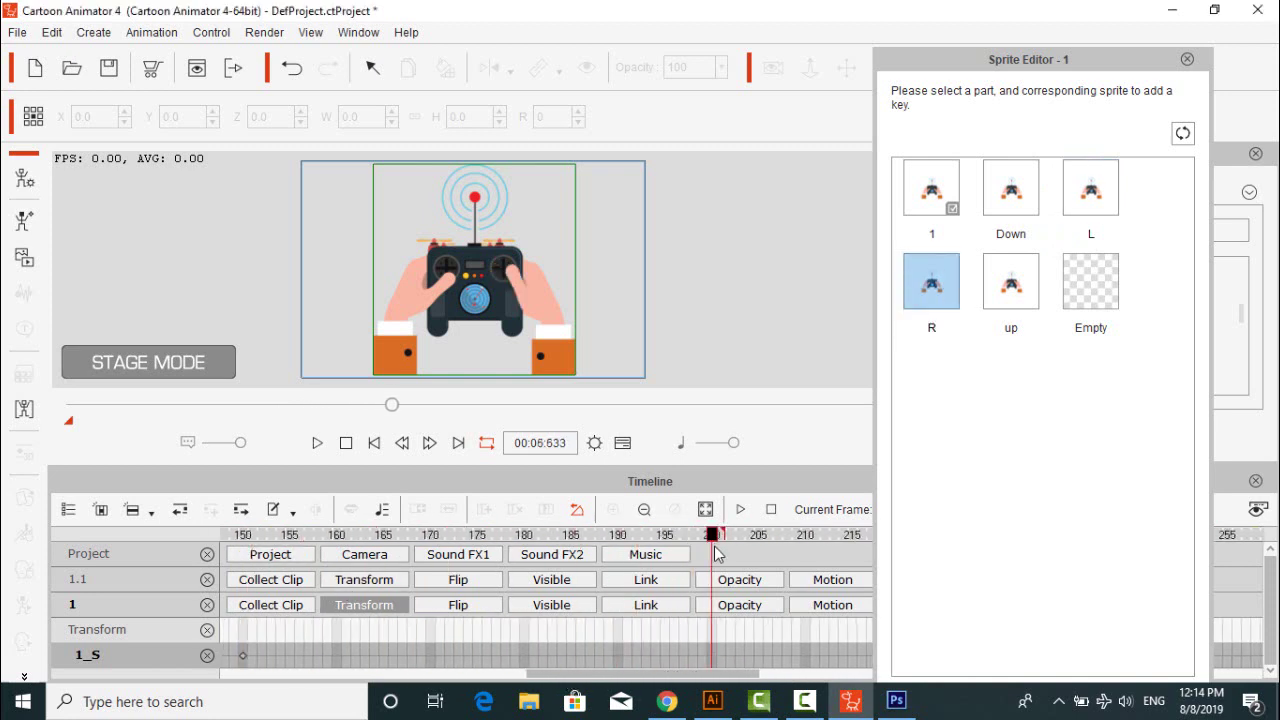
{"action": "left_click", "coordinate": [1010, 190]}
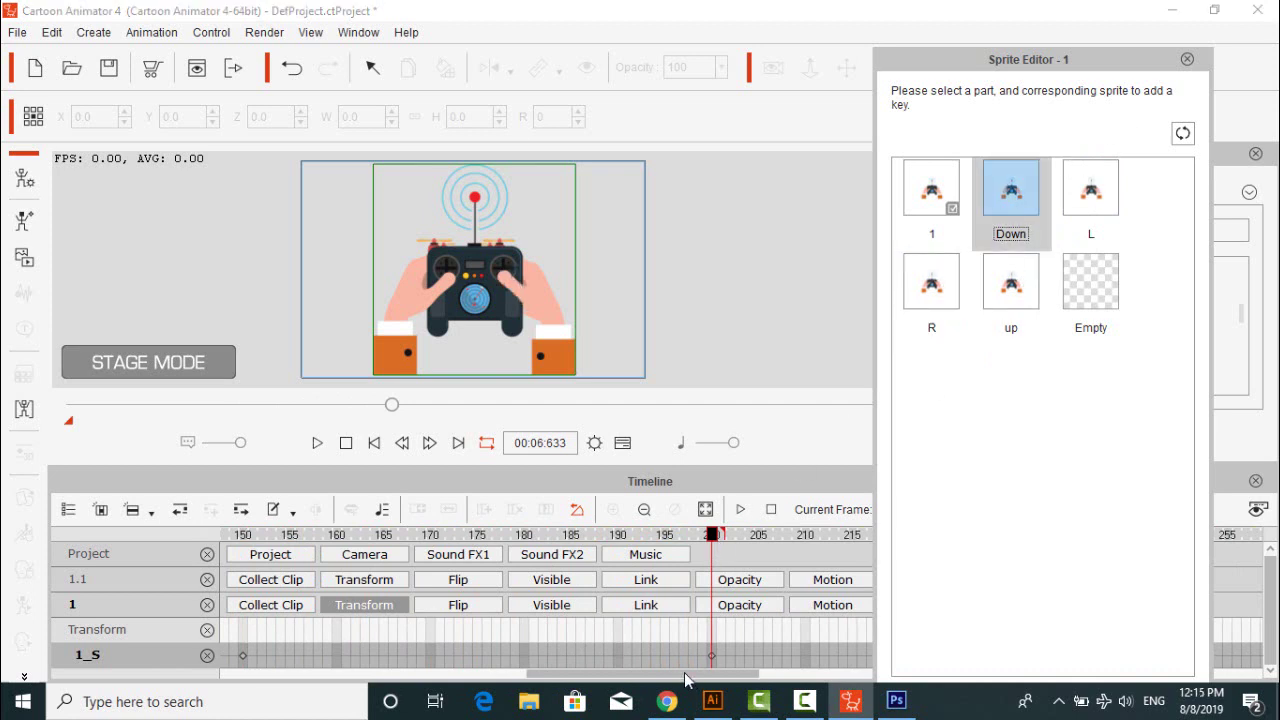
{"action": "left_click_drag", "start_coordinate": [713, 538], "coordinate": [762, 565]}
{"action": "left_click", "coordinate": [925, 194]}
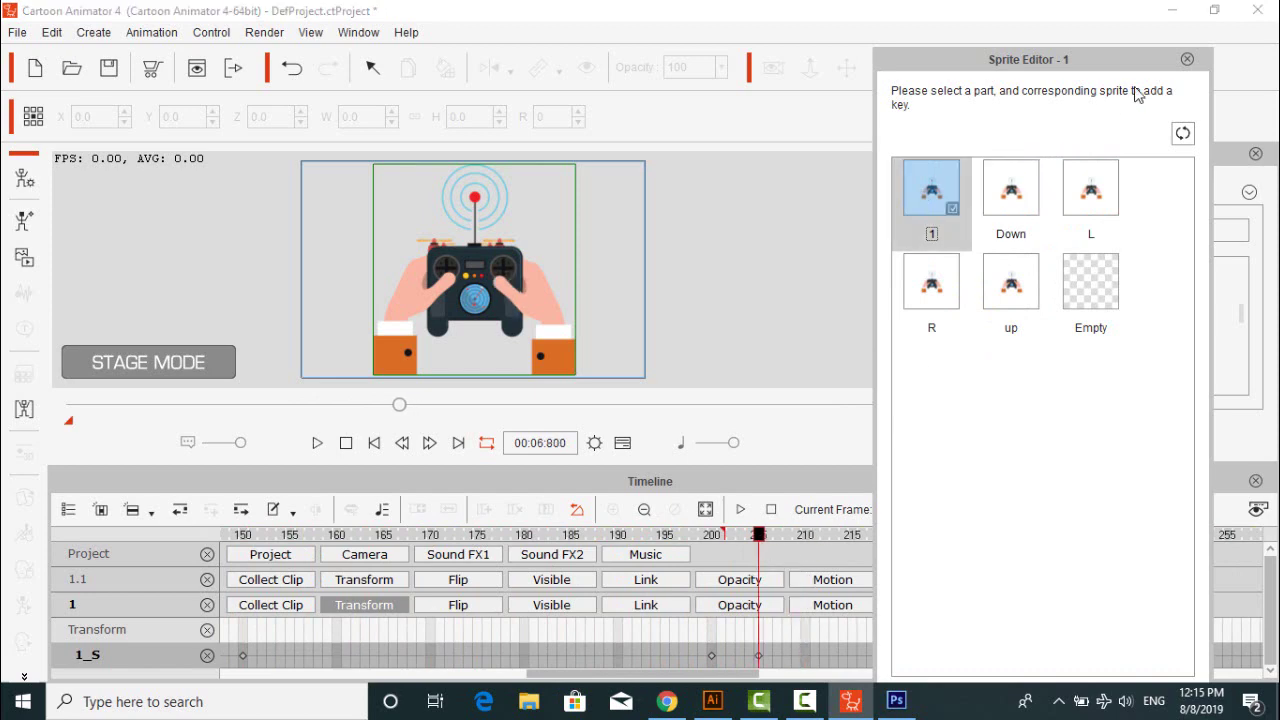
Close the Sprite Editor and set the project's total animation length to 205 frames
{"action": "left_click", "coordinate": [1187, 60]}
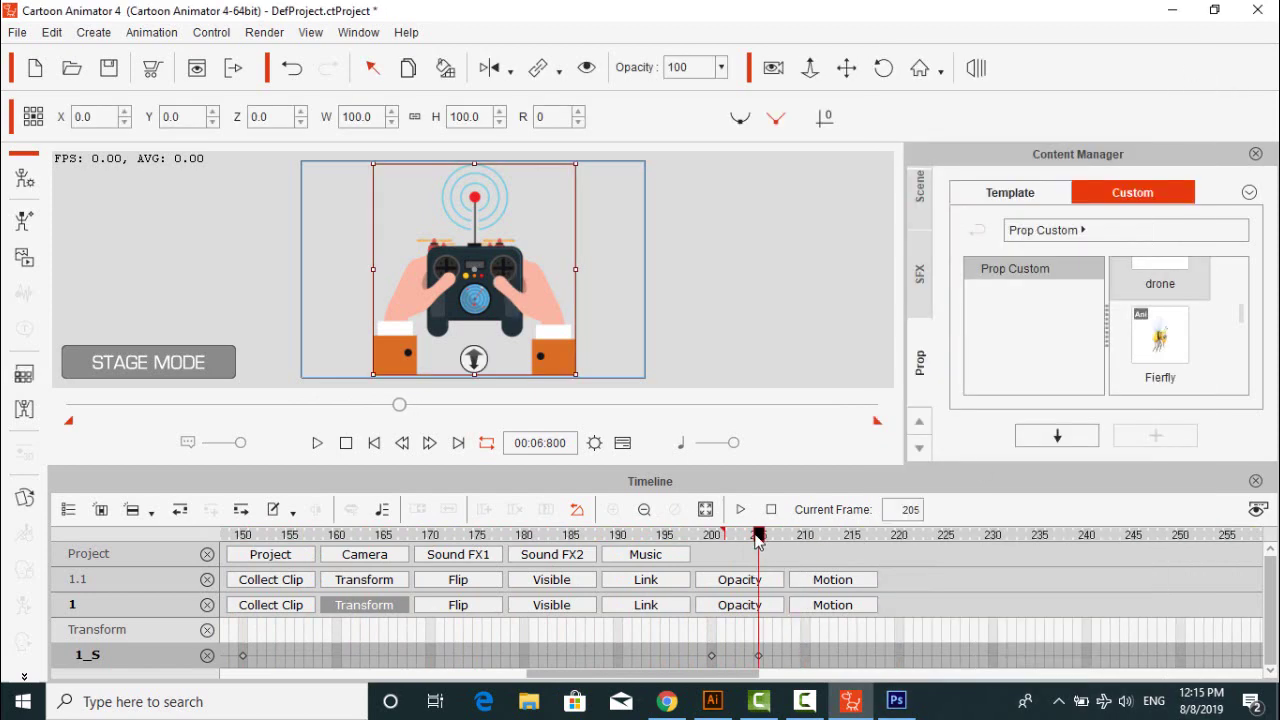
{"action": "left_click", "coordinate": [594, 442]}
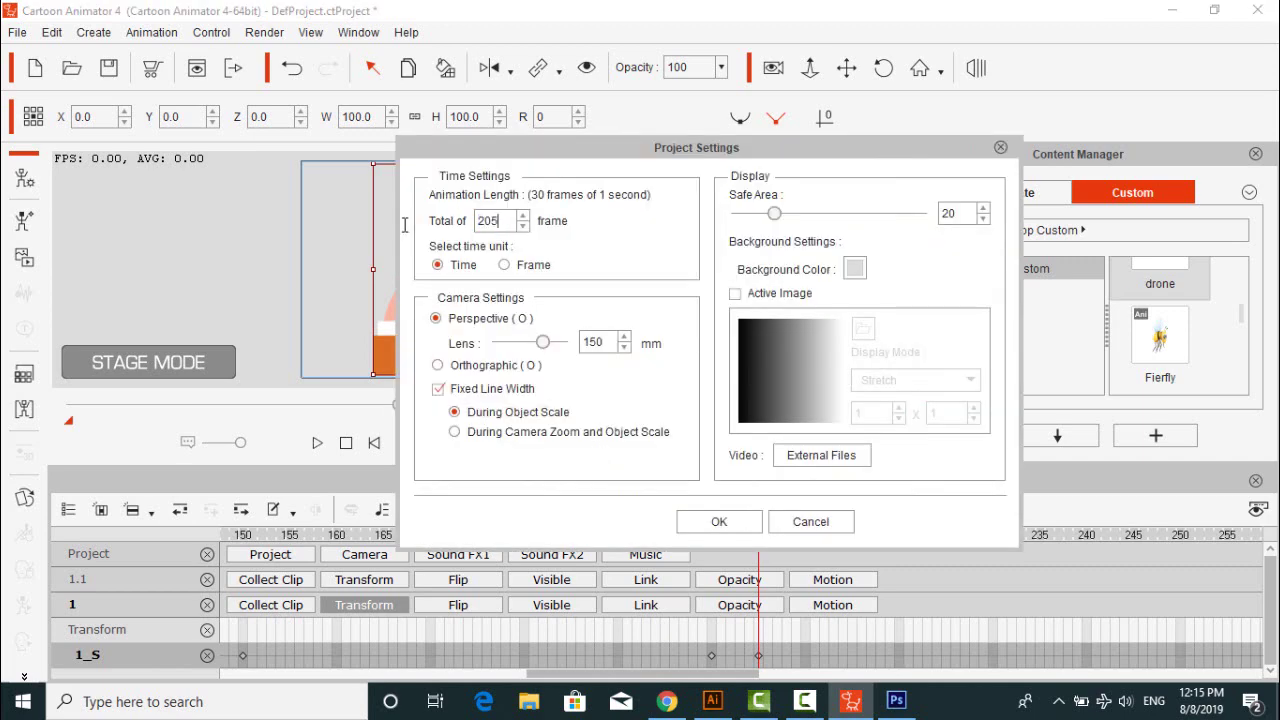
{"action": "key", "text": "Return"}
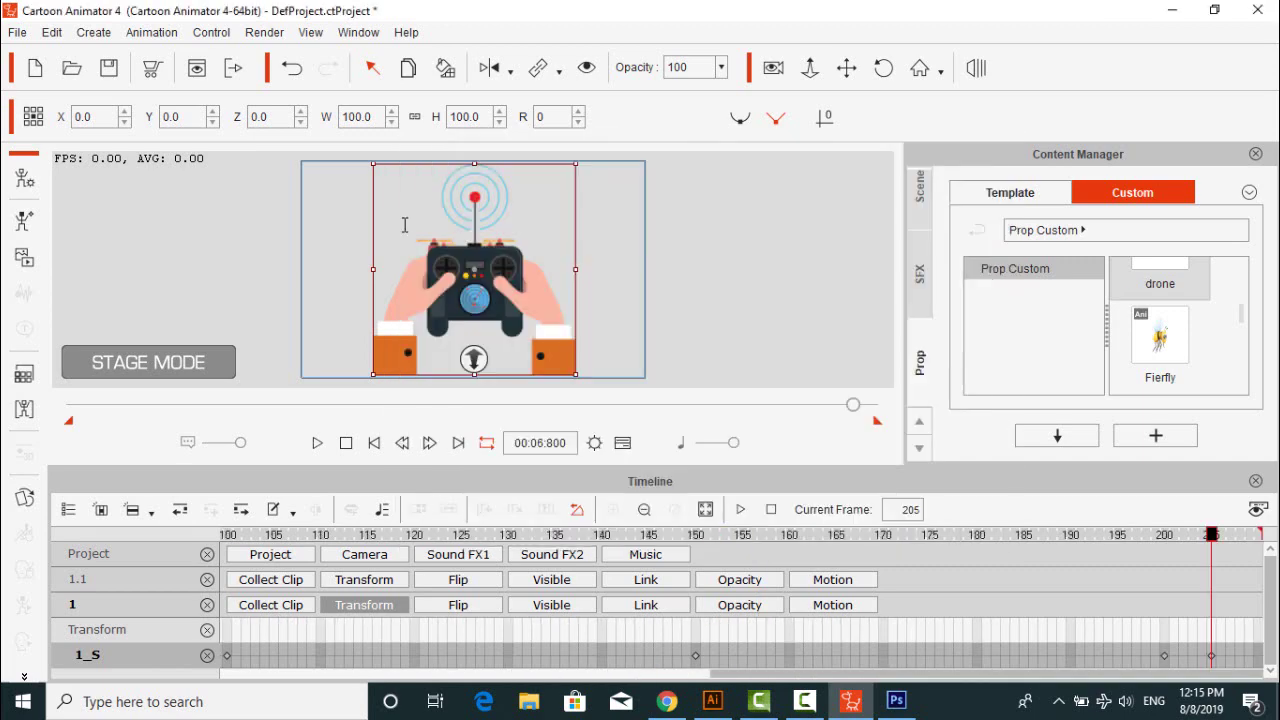
{"action": "left_click", "coordinate": [518, 673]}
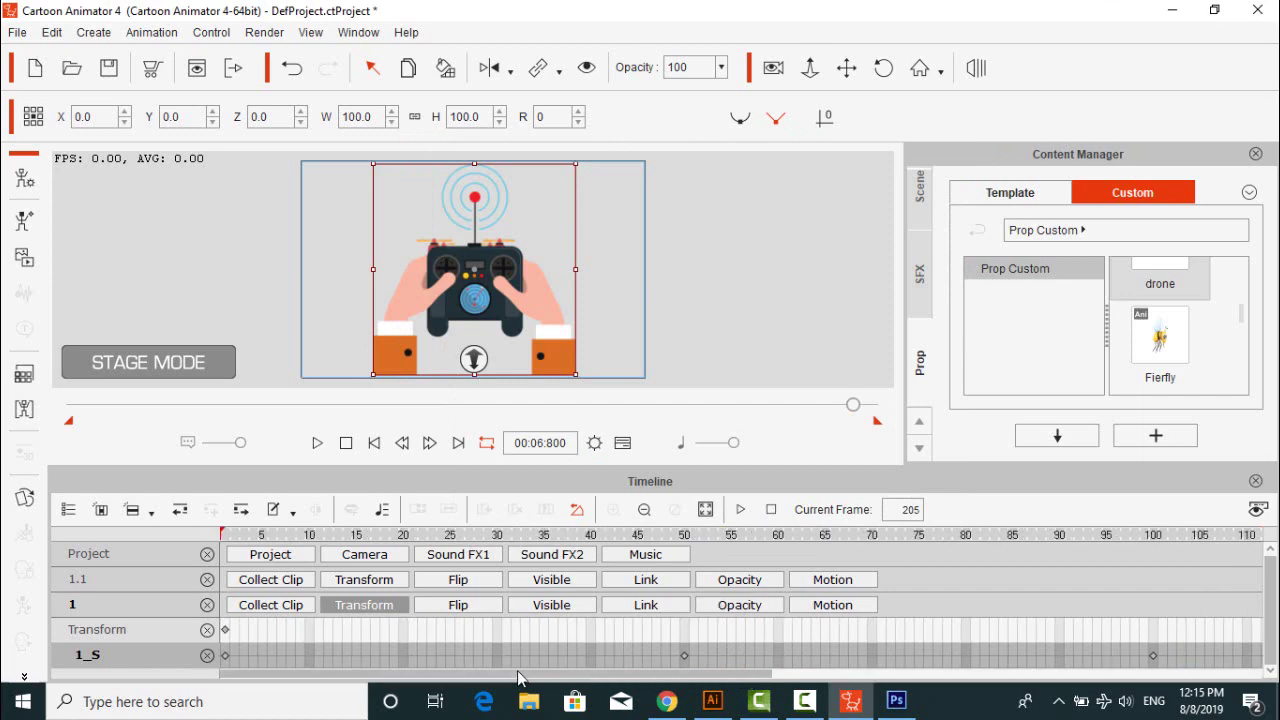
{"action": "left_click", "coordinate": [522, 294]}
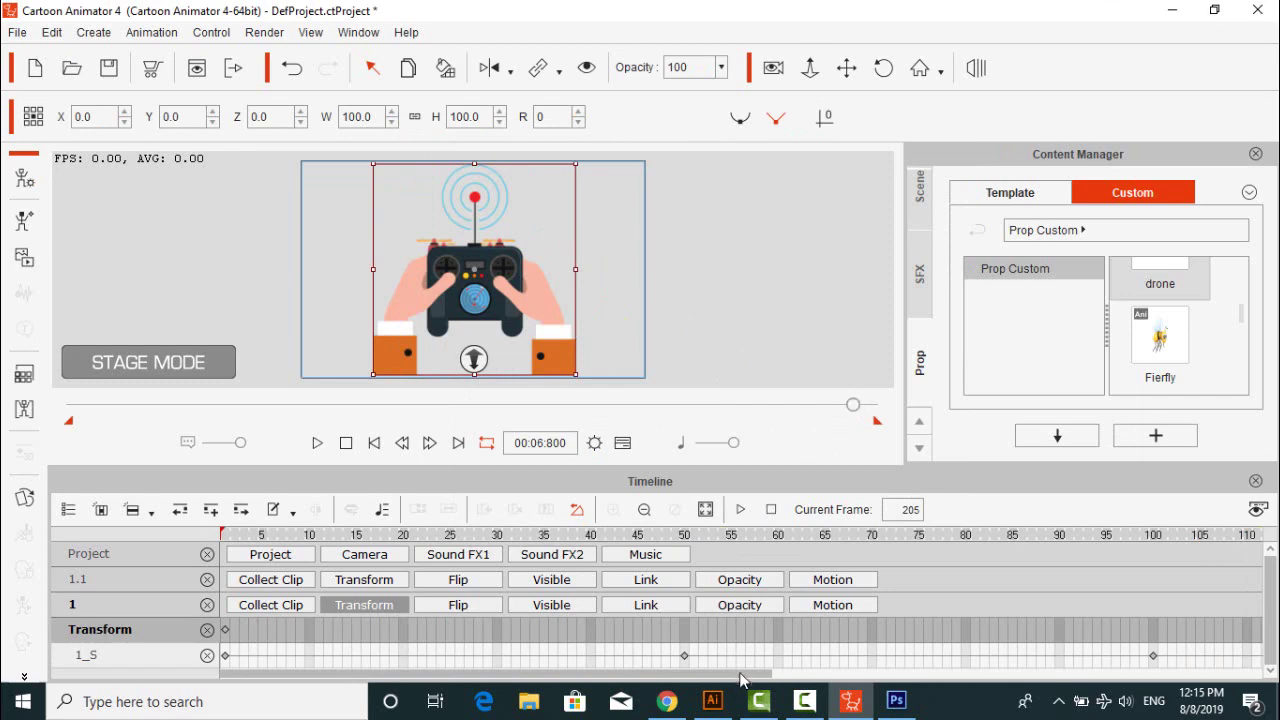
{"action": "left_click_drag", "start_coordinate": [740, 673], "coordinate": [1235, 674]}
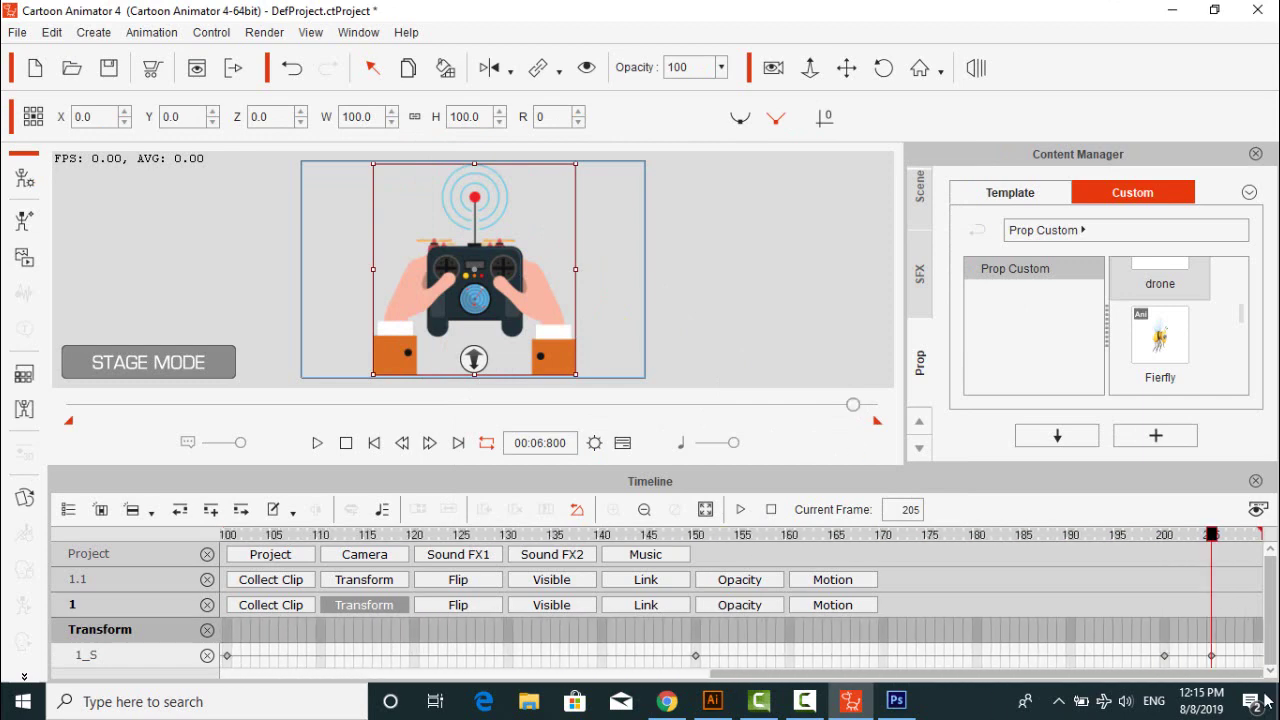
{"action": "left_click", "coordinate": [594, 443]}
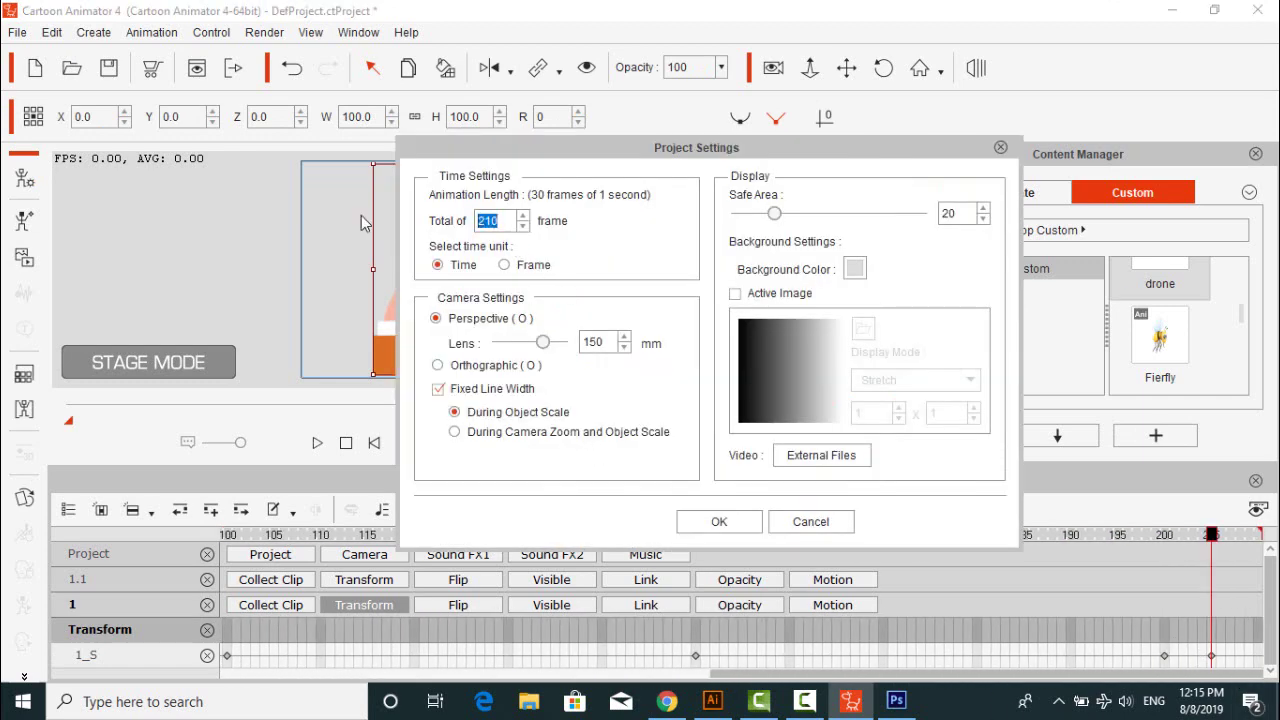
{"action": "key", "text": "Return"}
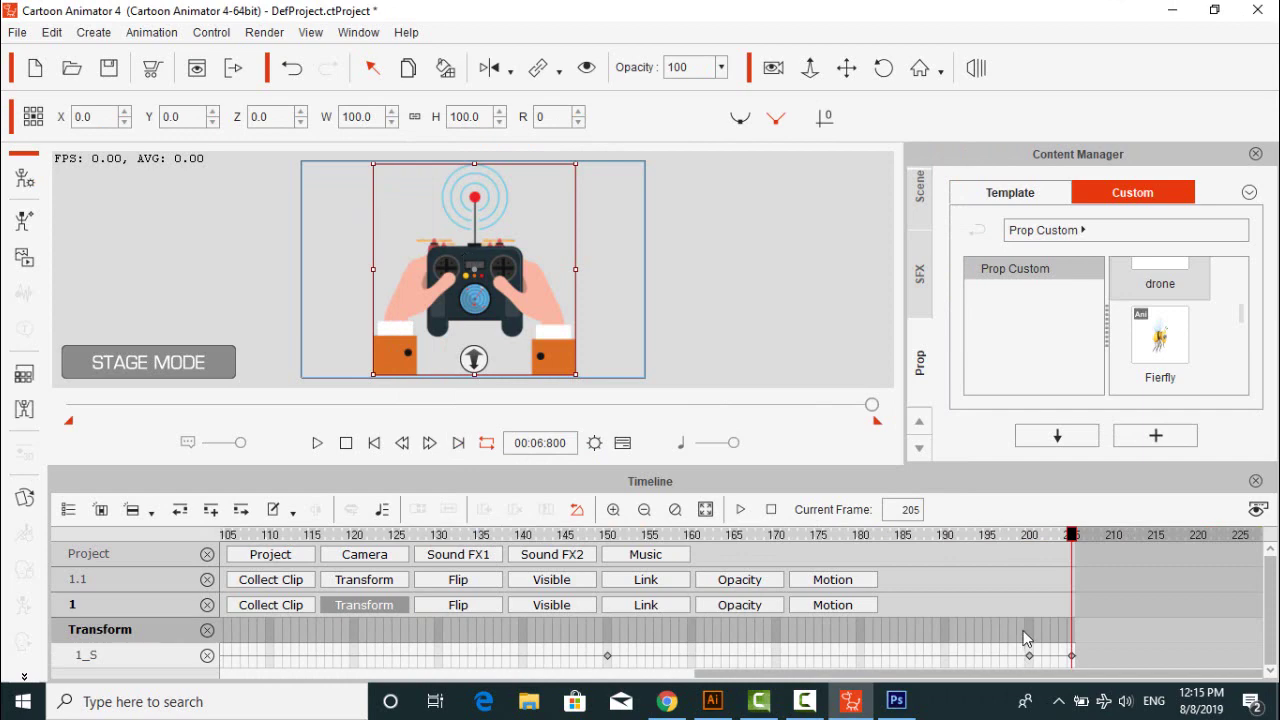
Show the controller's Collect Clip track and mark a clip range across the whole animation, starting from the first frame
{"action": "left_click", "coordinate": [275, 605]}
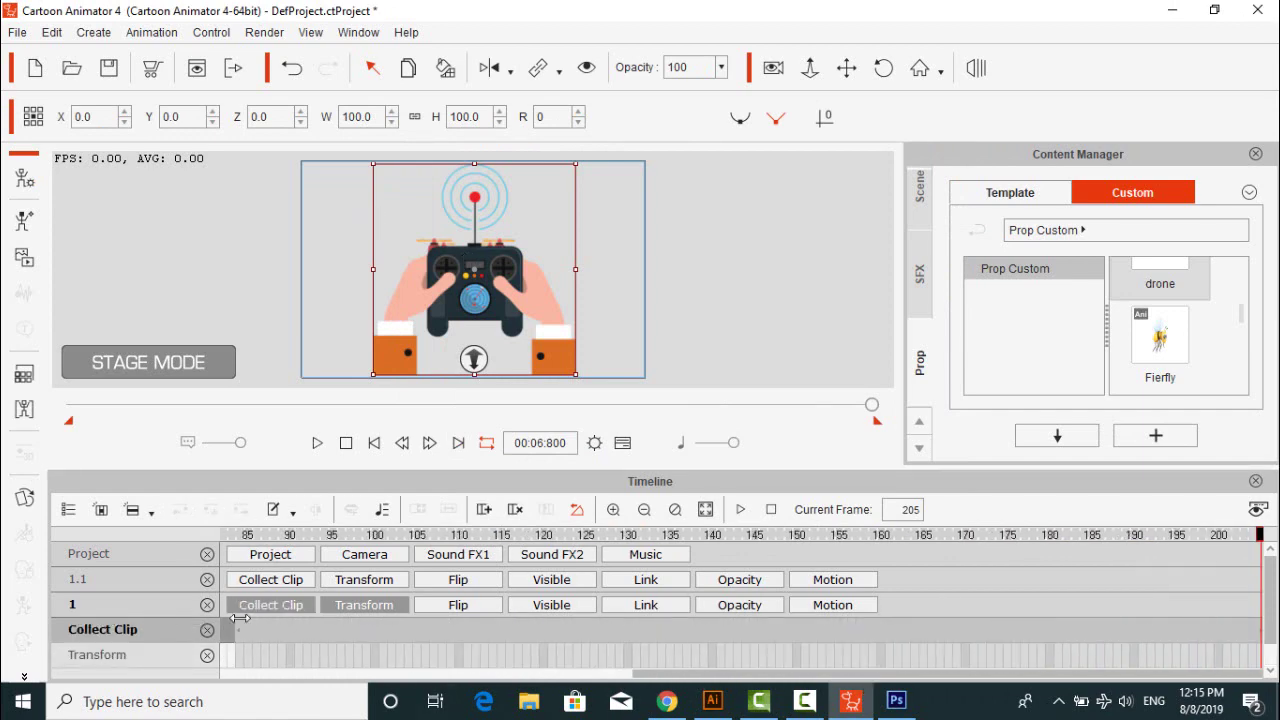
{"action": "left_click", "coordinate": [240, 618]}
{"action": "left_click_drag", "start_coordinate": [662, 677], "coordinate": [242, 676]}
{"action": "left_click_drag", "start_coordinate": [922, 635], "coordinate": [134, 638]}
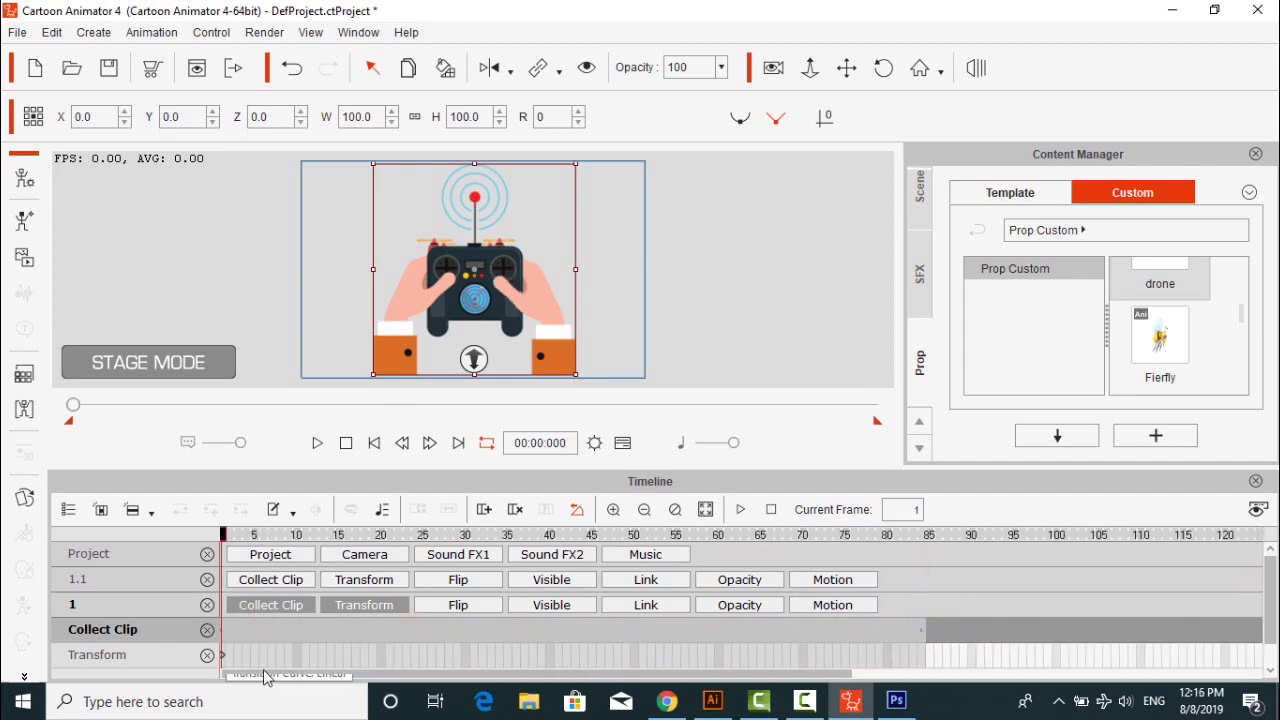
{"action": "left_click_drag", "start_coordinate": [924, 627], "coordinate": [1258, 630]}
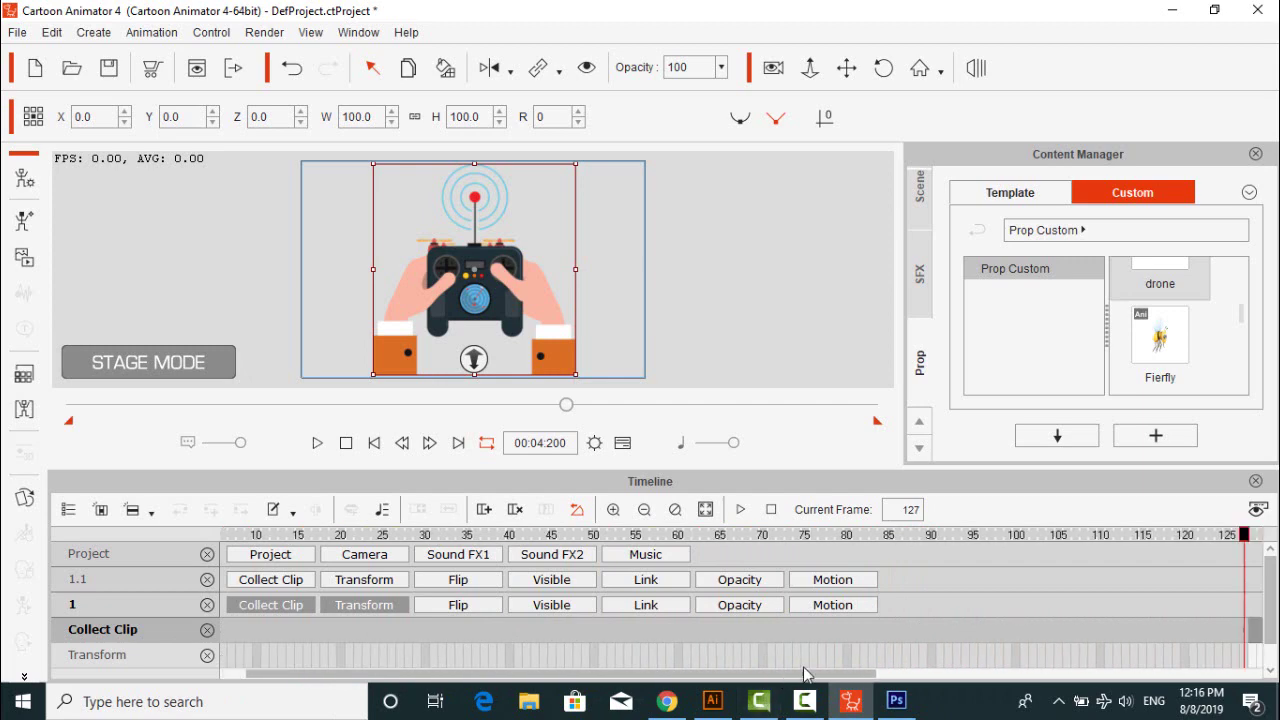
{"action": "left_click", "coordinate": [1183, 670]}
{"action": "left_click_drag", "start_coordinate": [602, 632], "coordinate": [1176, 630]}
Export the collected controller clip to the Action Menu under the name Action
{"action": "right_click", "coordinate": [1165, 620]}
{"action": "left_click", "coordinate": [1165, 614]}
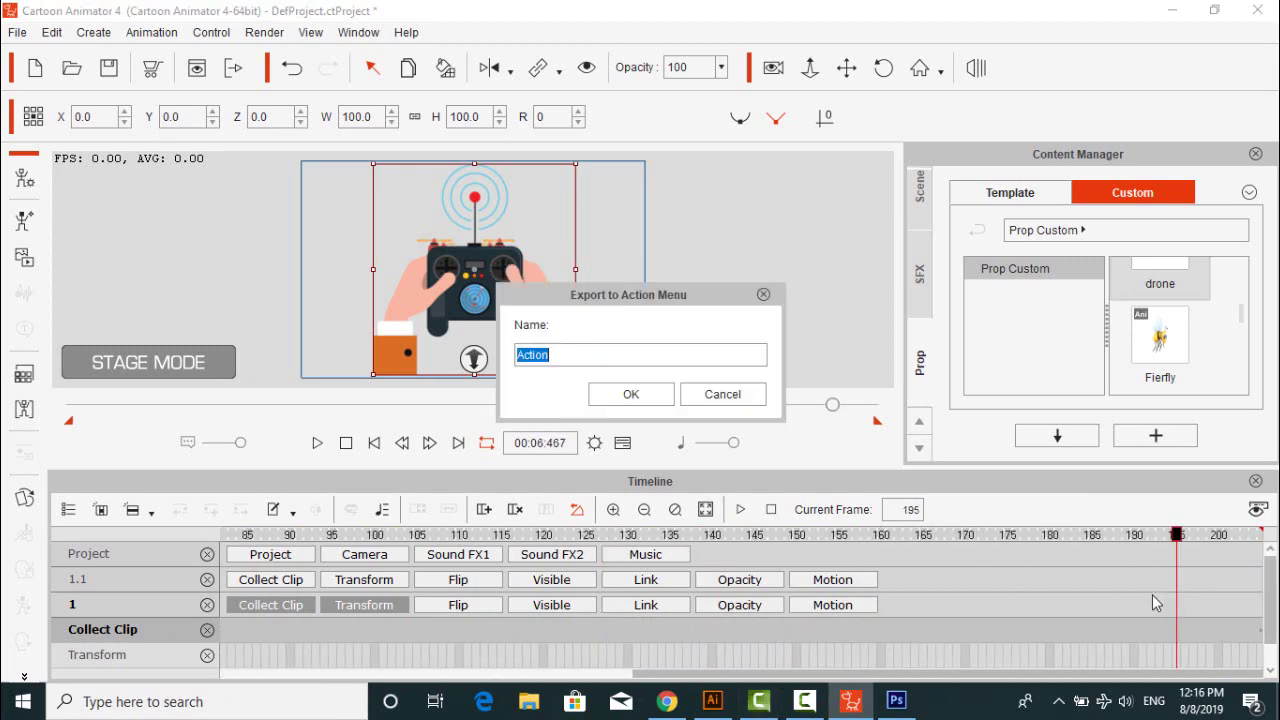
{"action": "left_click", "coordinate": [643, 398]}
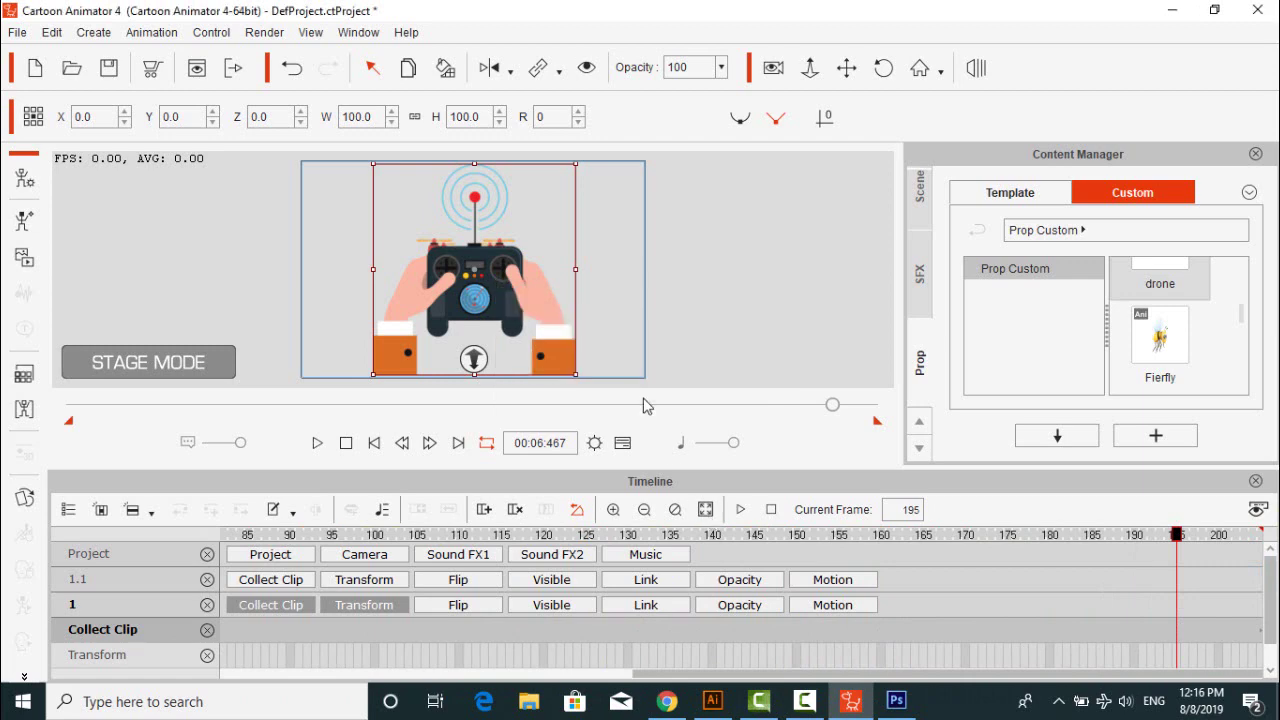
Save the controller to the custom prop library and name it control
{"action": "left_click", "coordinate": [1157, 435]}
{"action": "left_click", "coordinate": [771, 270]}
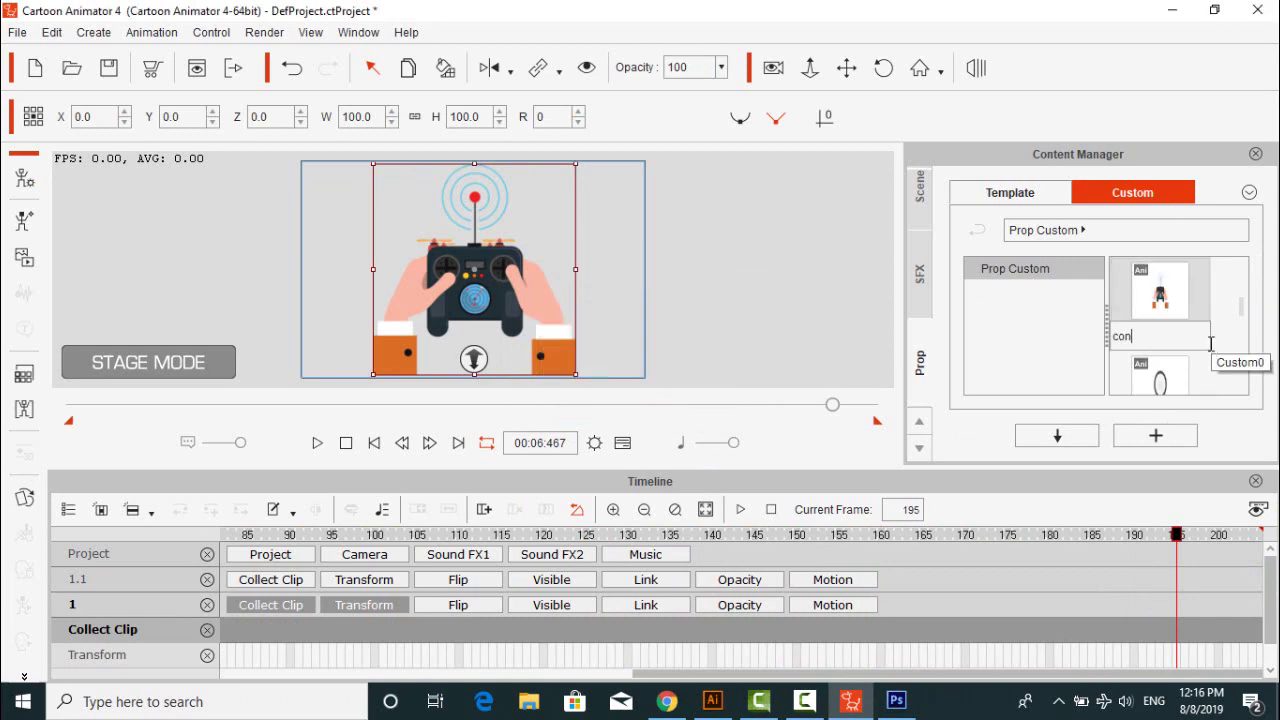
{"action": "key", "text": "Return"}
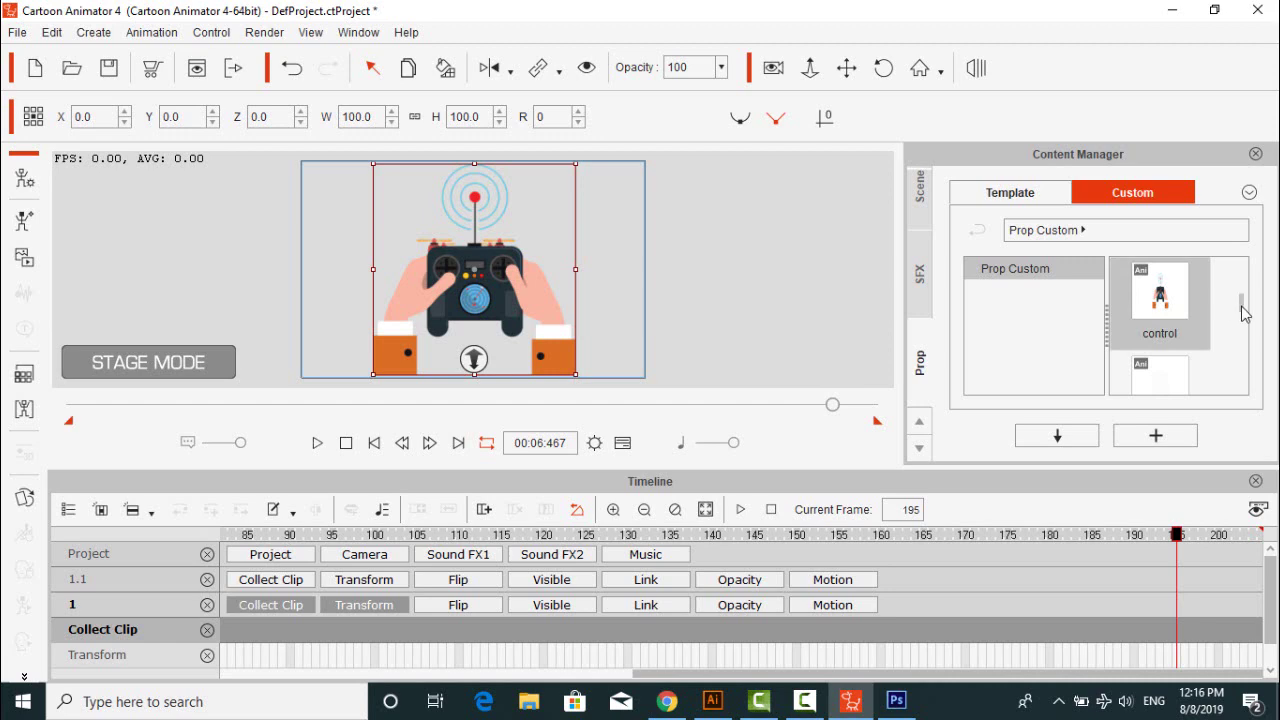
Close the timeline, move the controller clear of the drone and delete it from the stage
{"action": "left_click_drag", "start_coordinate": [1242, 305], "coordinate": [1260, 400]}
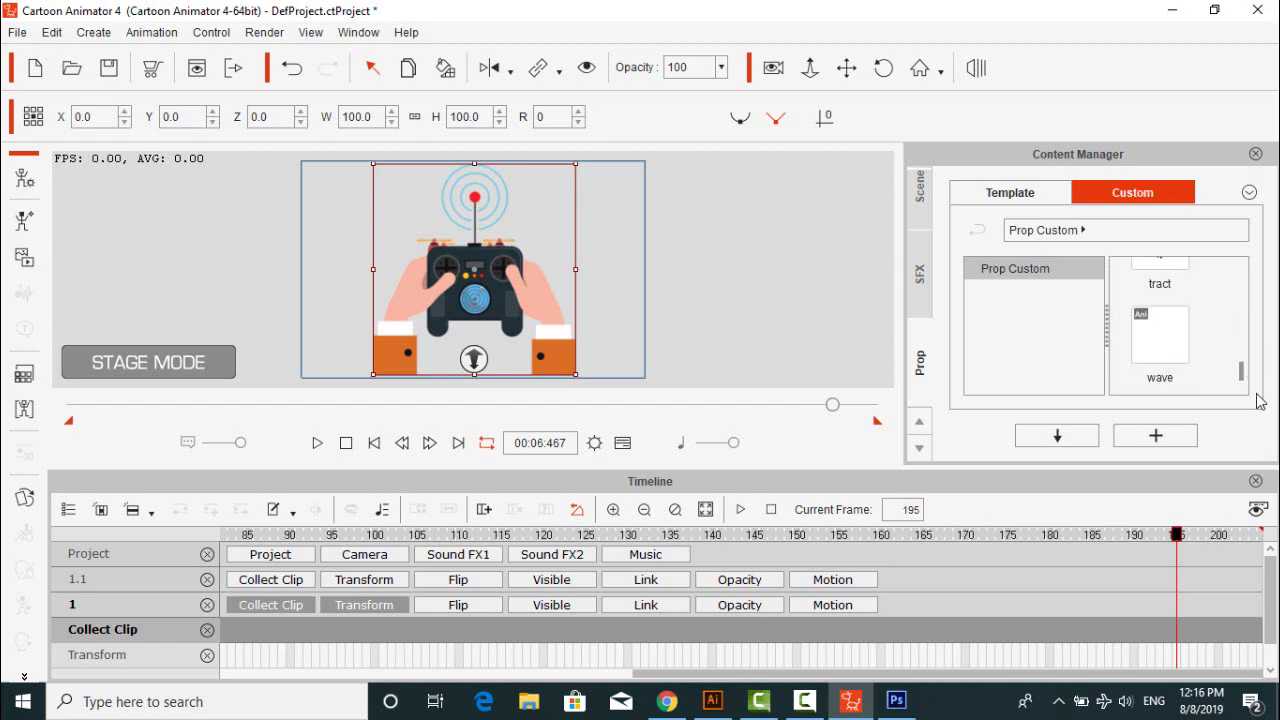
{"action": "left_click", "coordinate": [1256, 482]}
{"action": "left_click_drag", "start_coordinate": [1247, 583], "coordinate": [1272, 494]}
{"action": "scroll", "coordinate": [1160, 460], "scroll_direction": "up", "scroll_amount": 7}
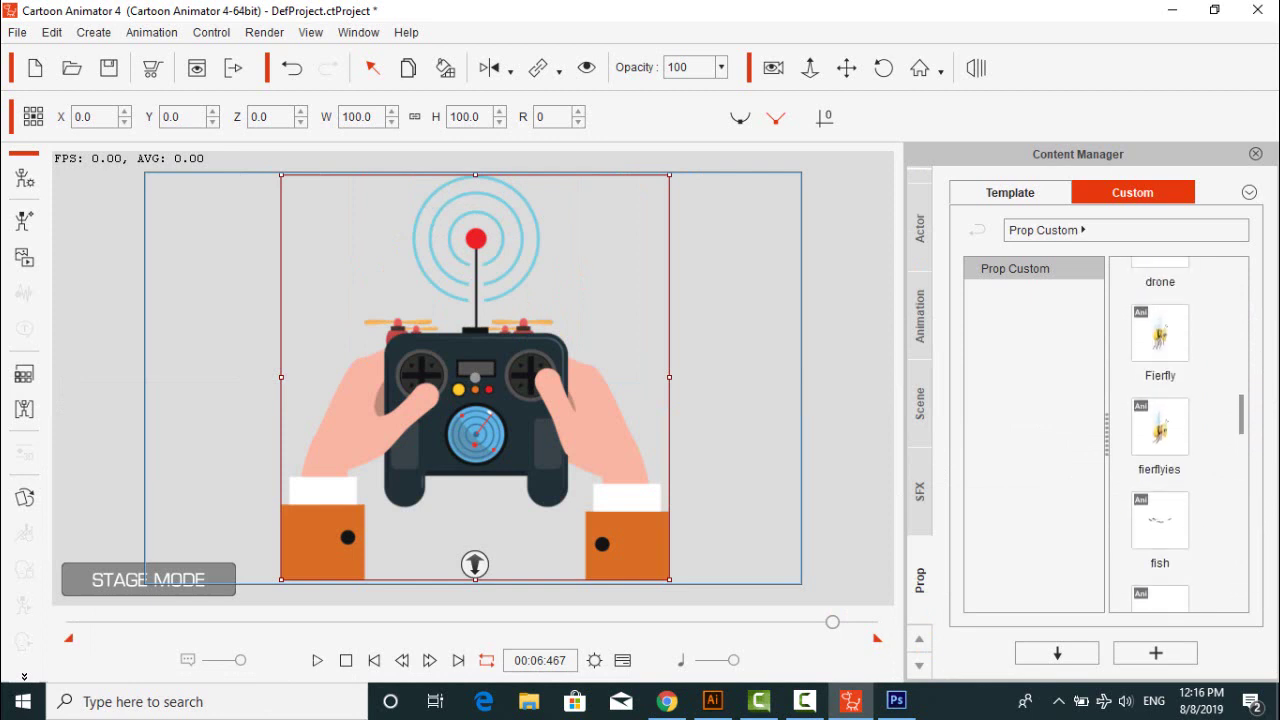
{"action": "scroll", "coordinate": [1160, 460], "scroll_direction": "up", "scroll_amount": 4}
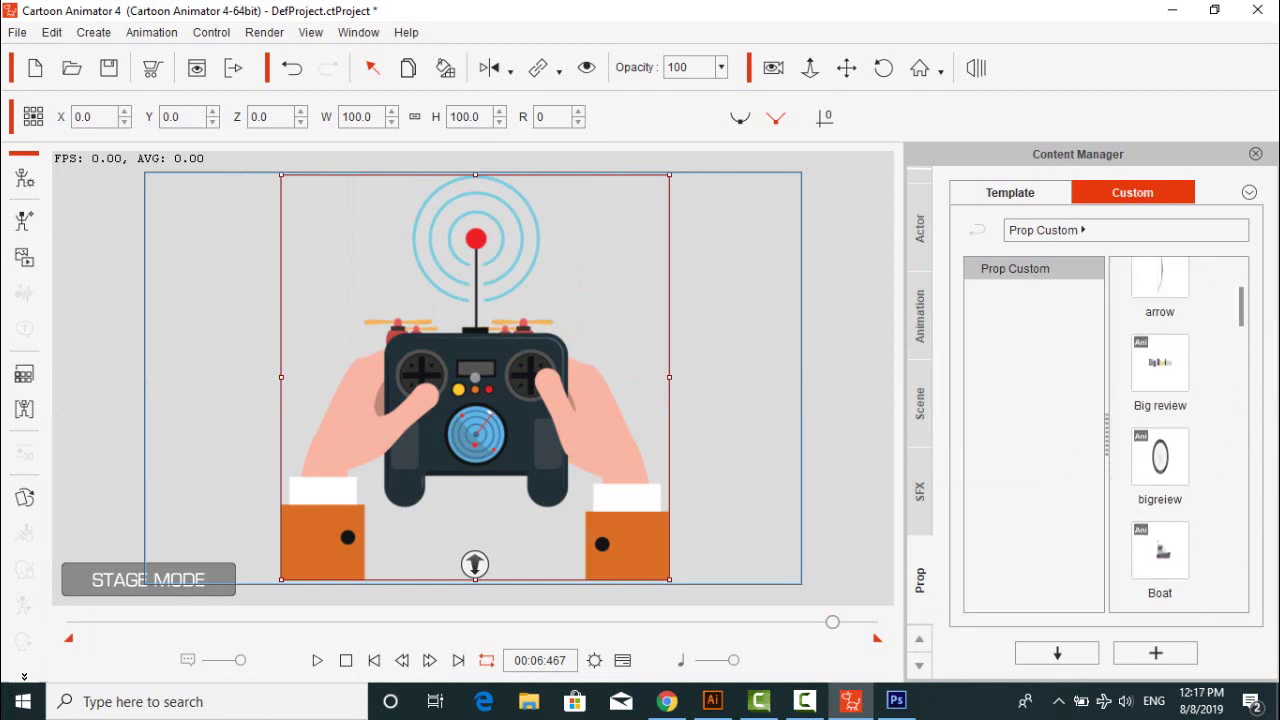
{"action": "left_click_drag", "start_coordinate": [501, 402], "coordinate": [265, 395]}
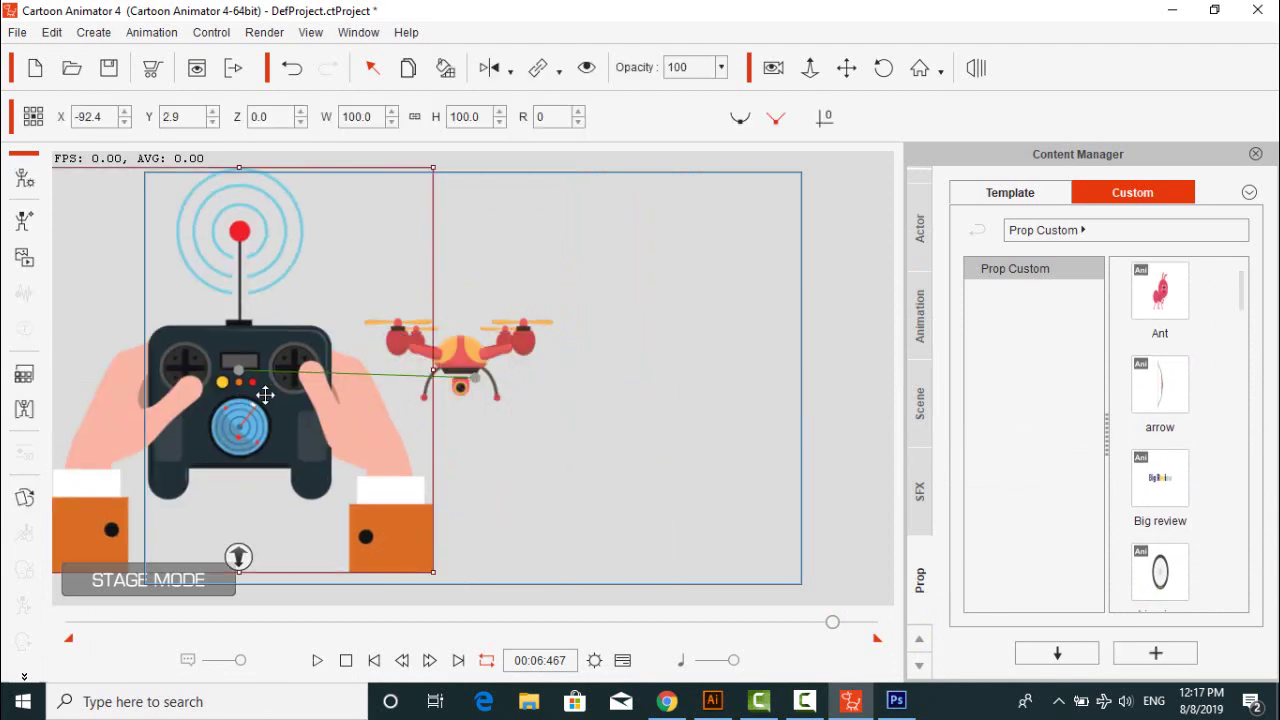
{"action": "key", "text": "Delete"}
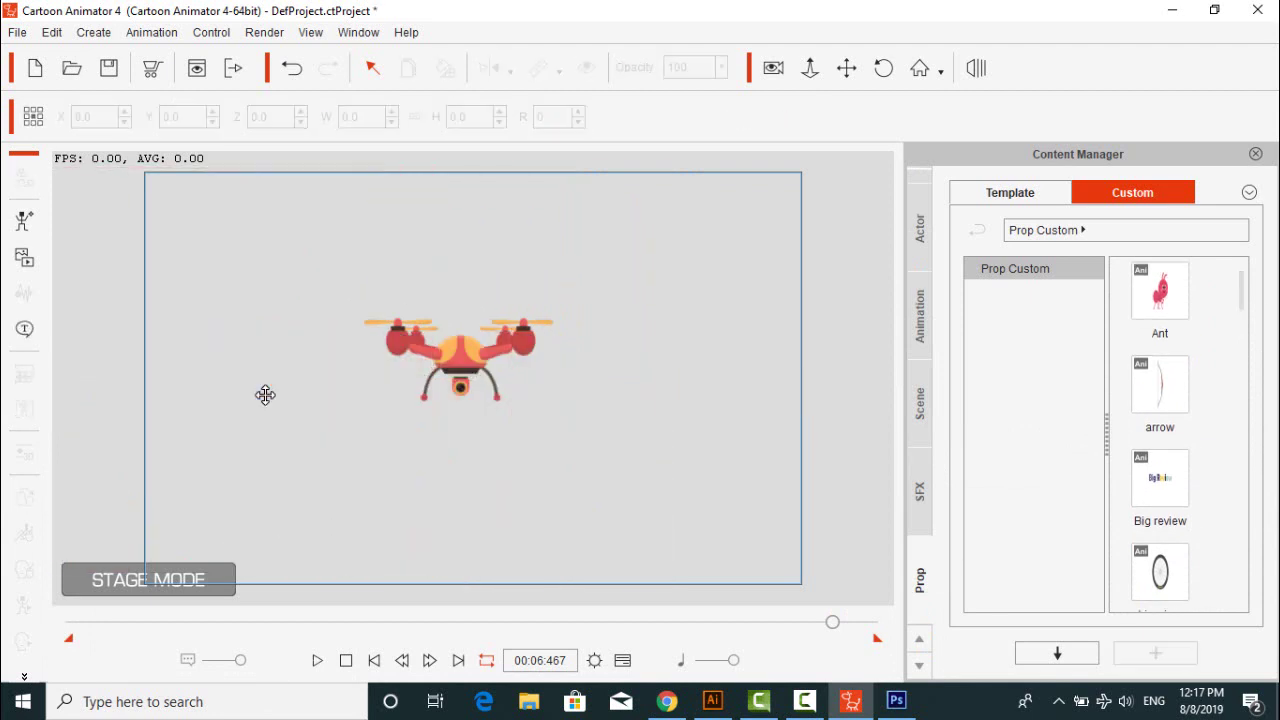
Apply the start action to the drone from its Action Menu
{"action": "right_click", "coordinate": [487, 362]}
{"action": "mouse_move", "coordinate": [680, 374]}
{"action": "left_click", "coordinate": [732, 401]}
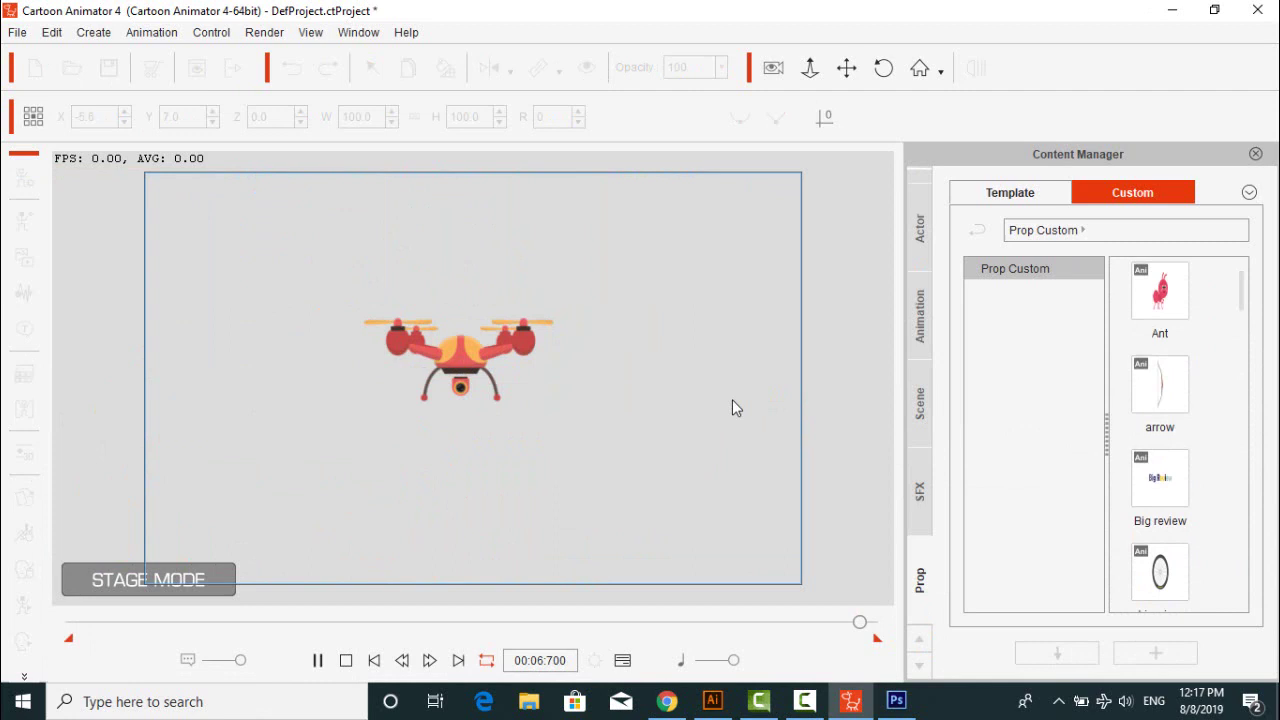
{"action": "right_click", "coordinate": [488, 372]}
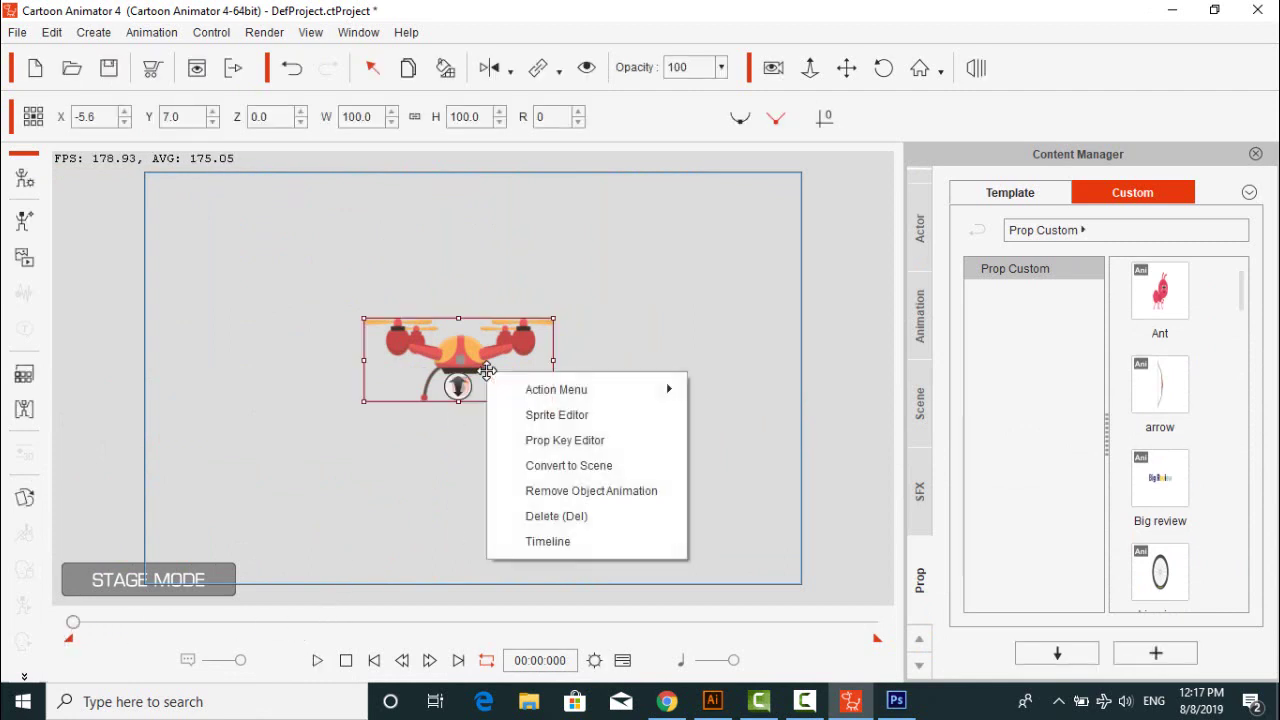
{"action": "mouse_move", "coordinate": [628, 386]}
{"action": "left_click", "coordinate": [722, 421]}
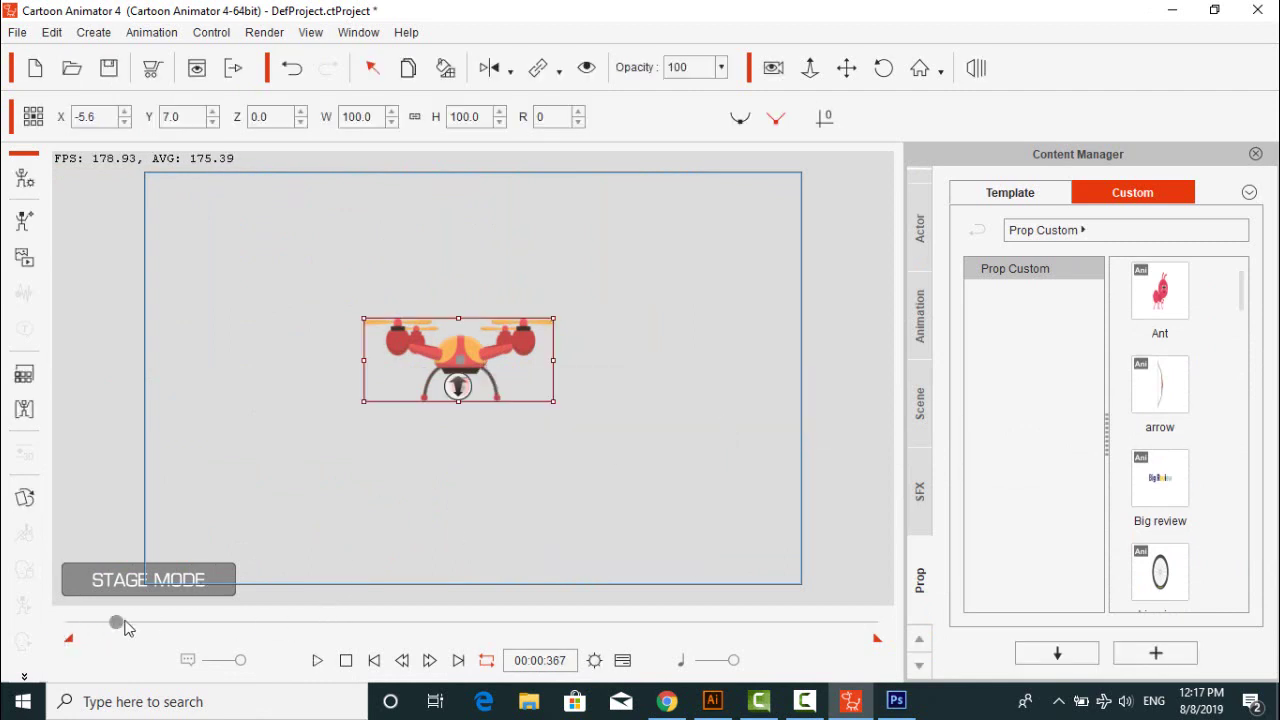
Inspect the drone's Motion track in the timeline, move the playhead to frame 17 and close the timeline
{"action": "left_click_drag", "start_coordinate": [125, 626], "coordinate": [53, 627]}
{"action": "left_click", "coordinate": [622, 661]}
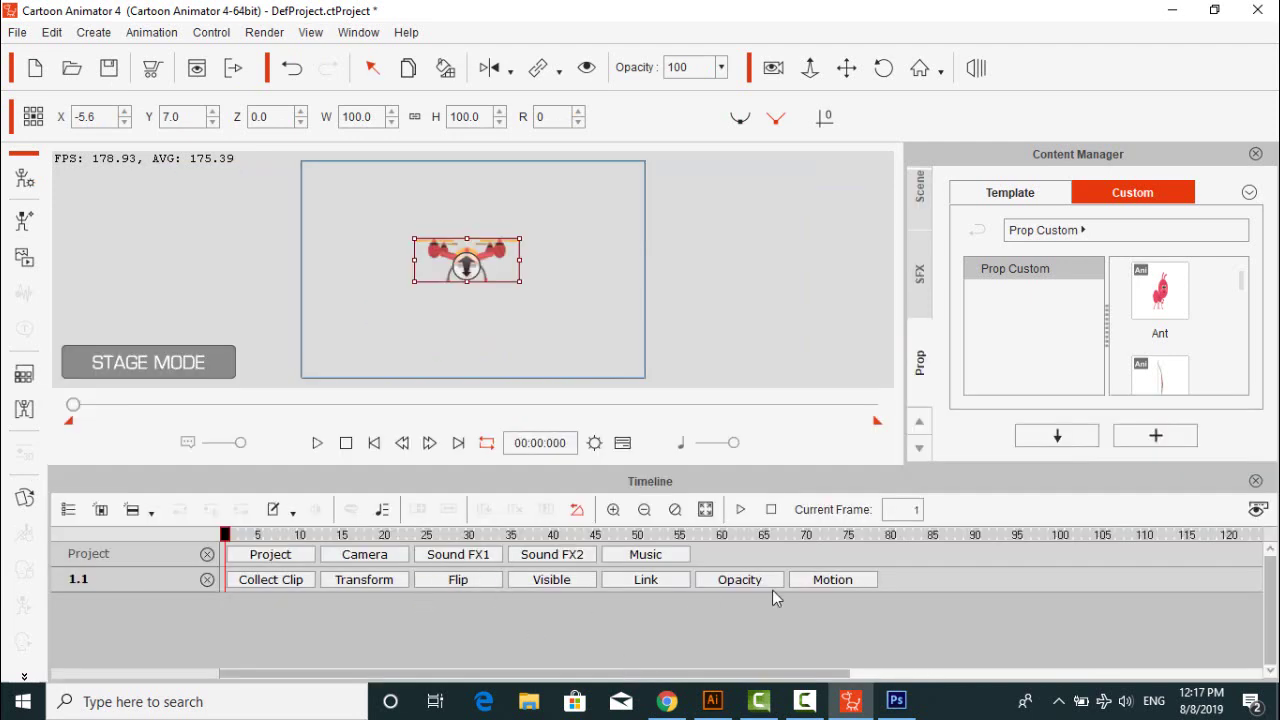
{"action": "left_click", "coordinate": [822, 581]}
{"action": "left_click", "coordinate": [362, 605]}
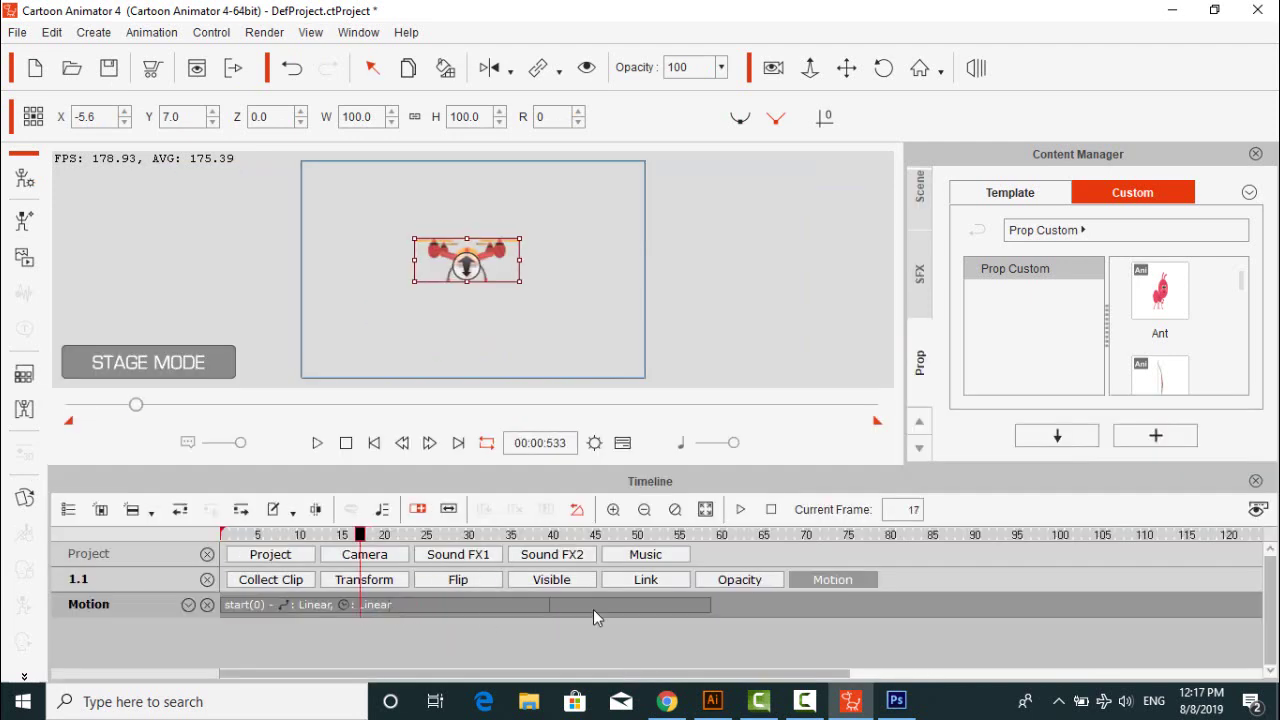
{"action": "left_click", "coordinate": [1257, 484]}
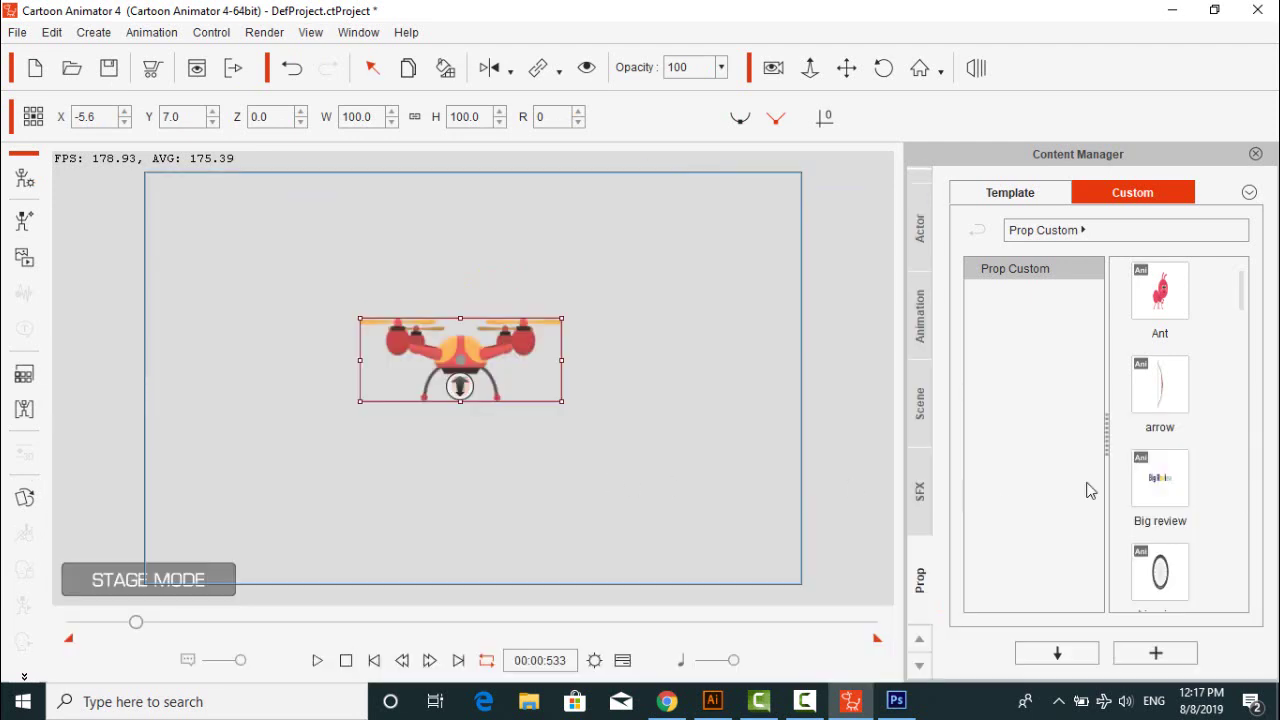
Save the drone to the custom prop library and try to name it drone
{"action": "left_click", "coordinate": [1152, 652]}
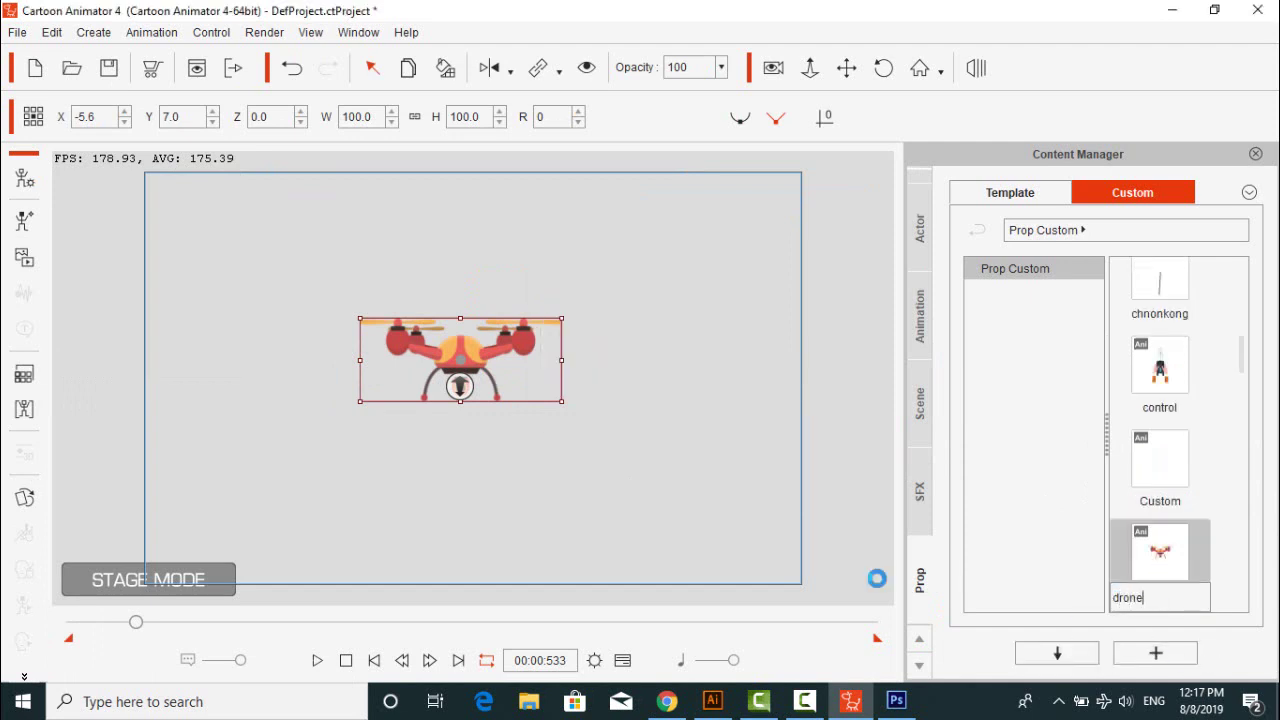
{"action": "key", "text": "Return"}
{"action": "left_click", "coordinate": [732, 266]}
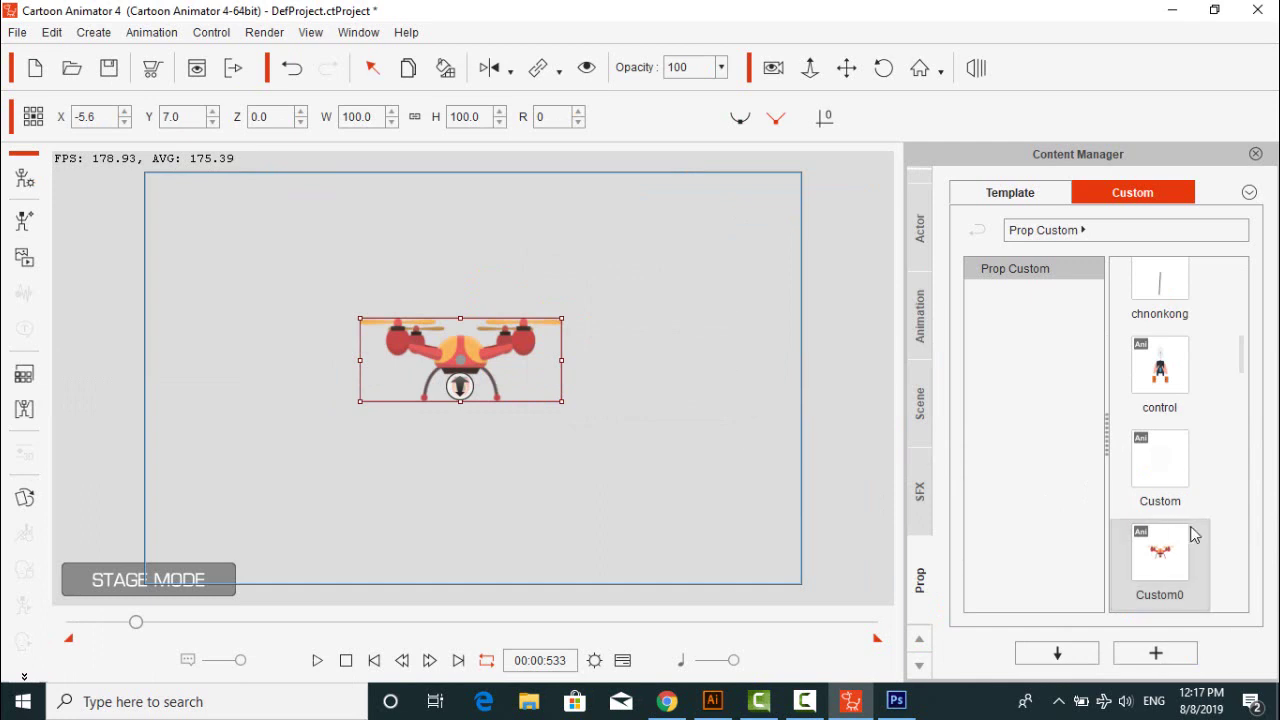
Try to rename the saved Custom0 drone prop as drone
{"action": "right_click", "coordinate": [1181, 570]}
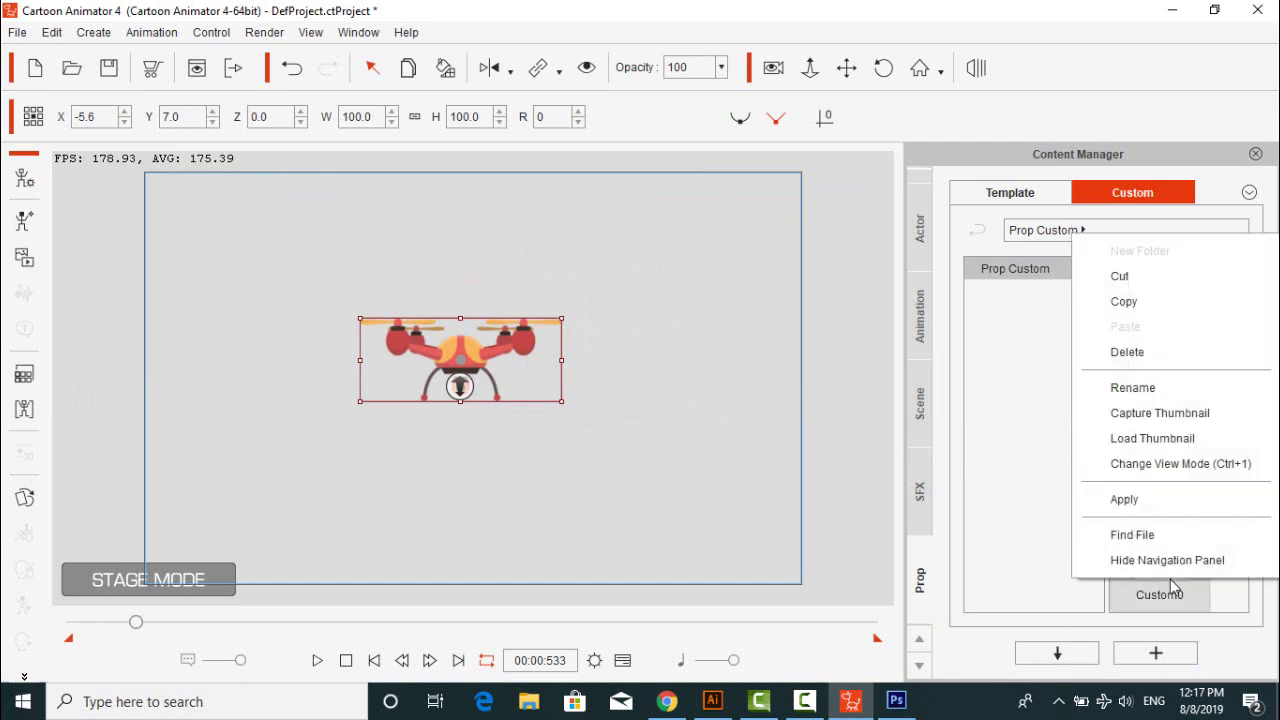
{"action": "left_click", "coordinate": [1135, 386]}
{"action": "type", "text": "drone"}
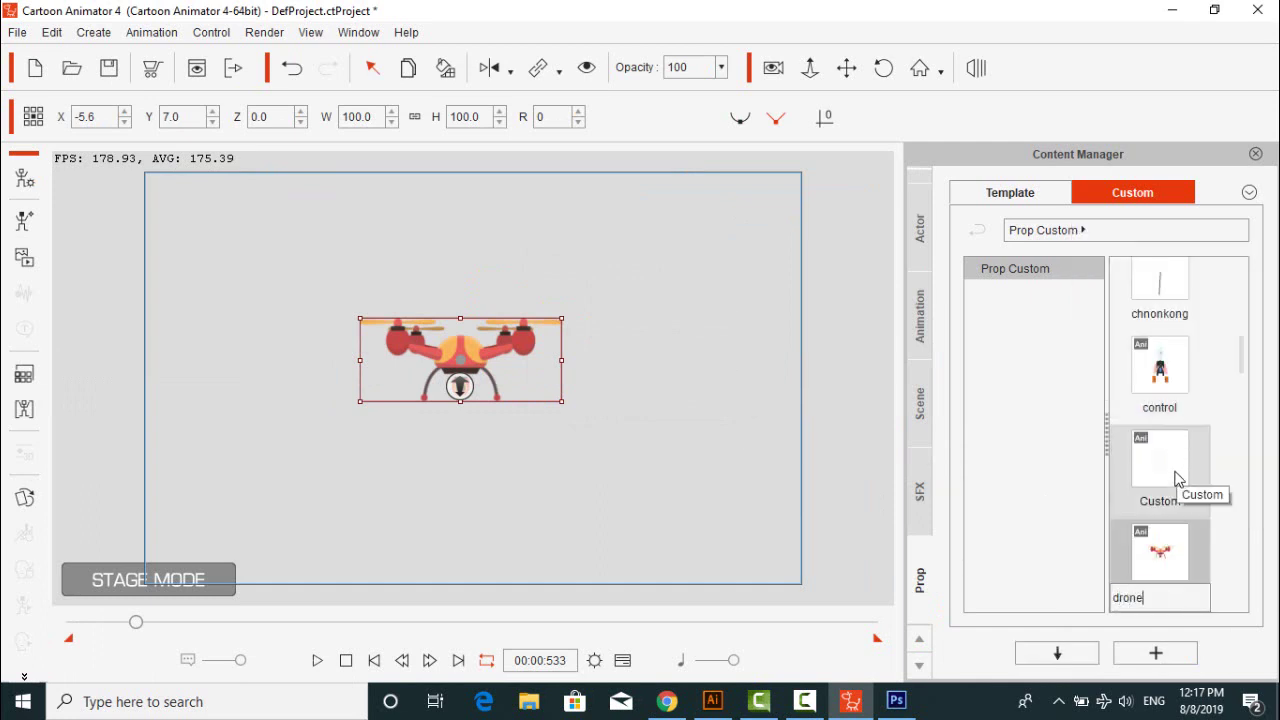
{"action": "key", "text": "Return"}
{"action": "left_click", "coordinate": [732, 266]}
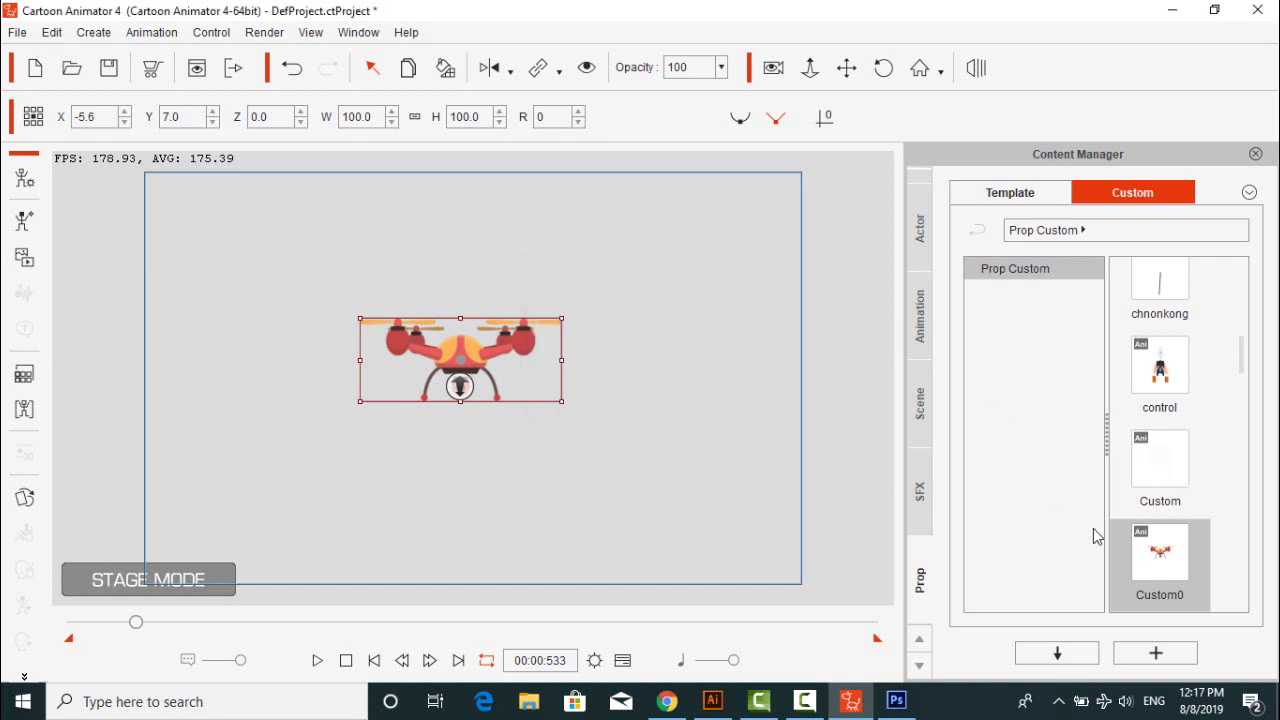